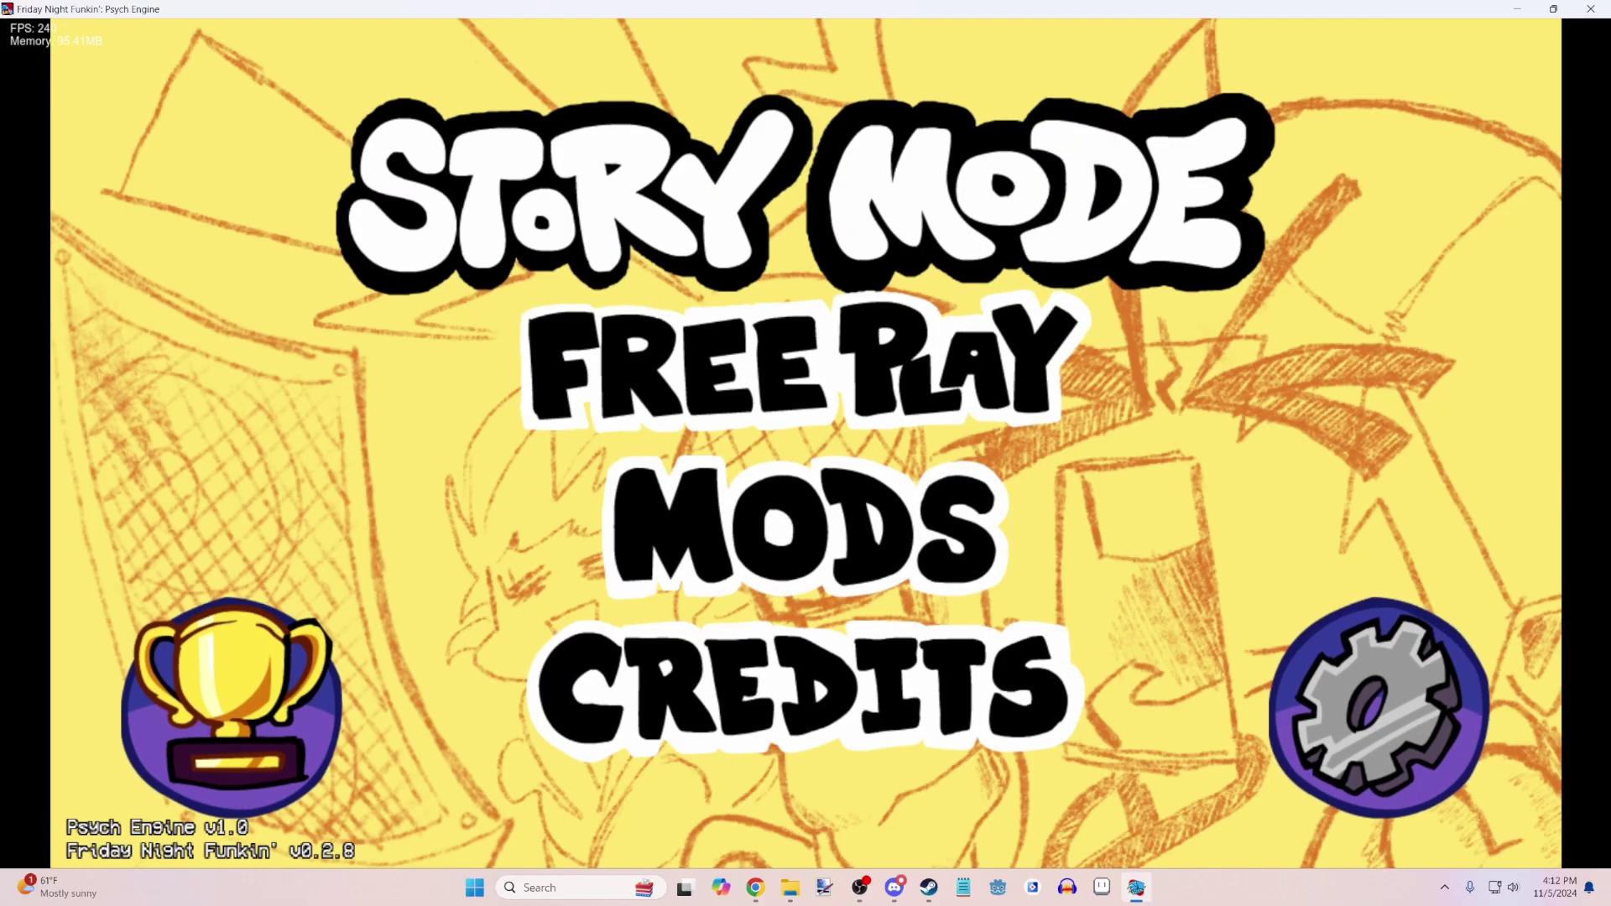
- Check the debug key bindings in the options' control settings and return to the main menu
{"action": "key", "text": "Down"}
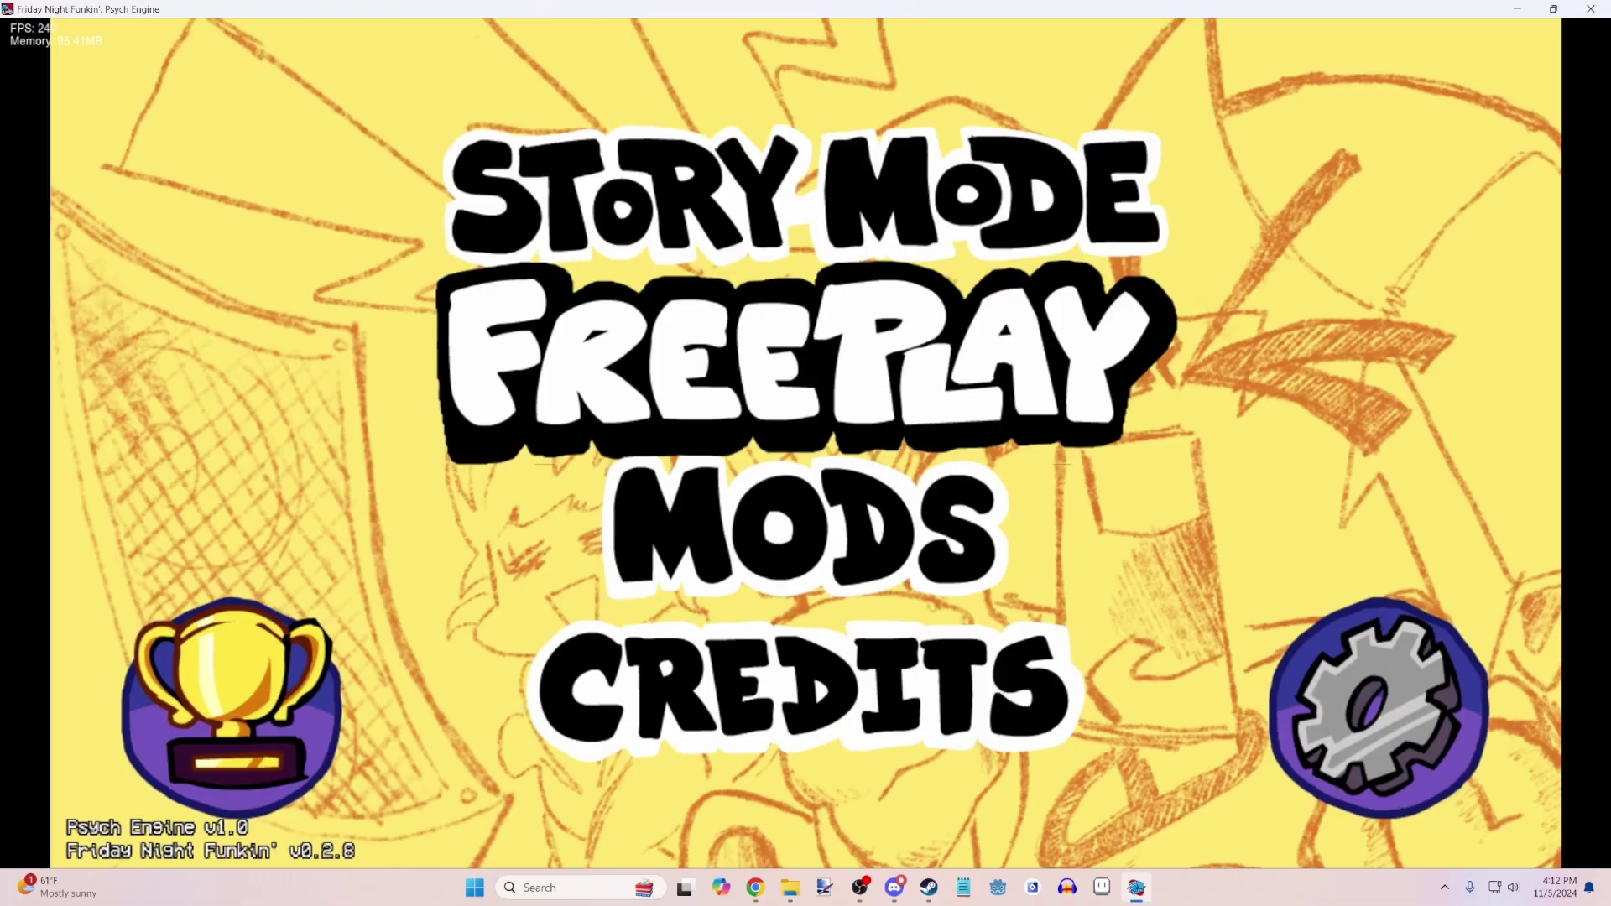
{"action": "key", "text": "Down"}
{"action": "key", "text": "Down"}
{"action": "key", "text": "Right"}
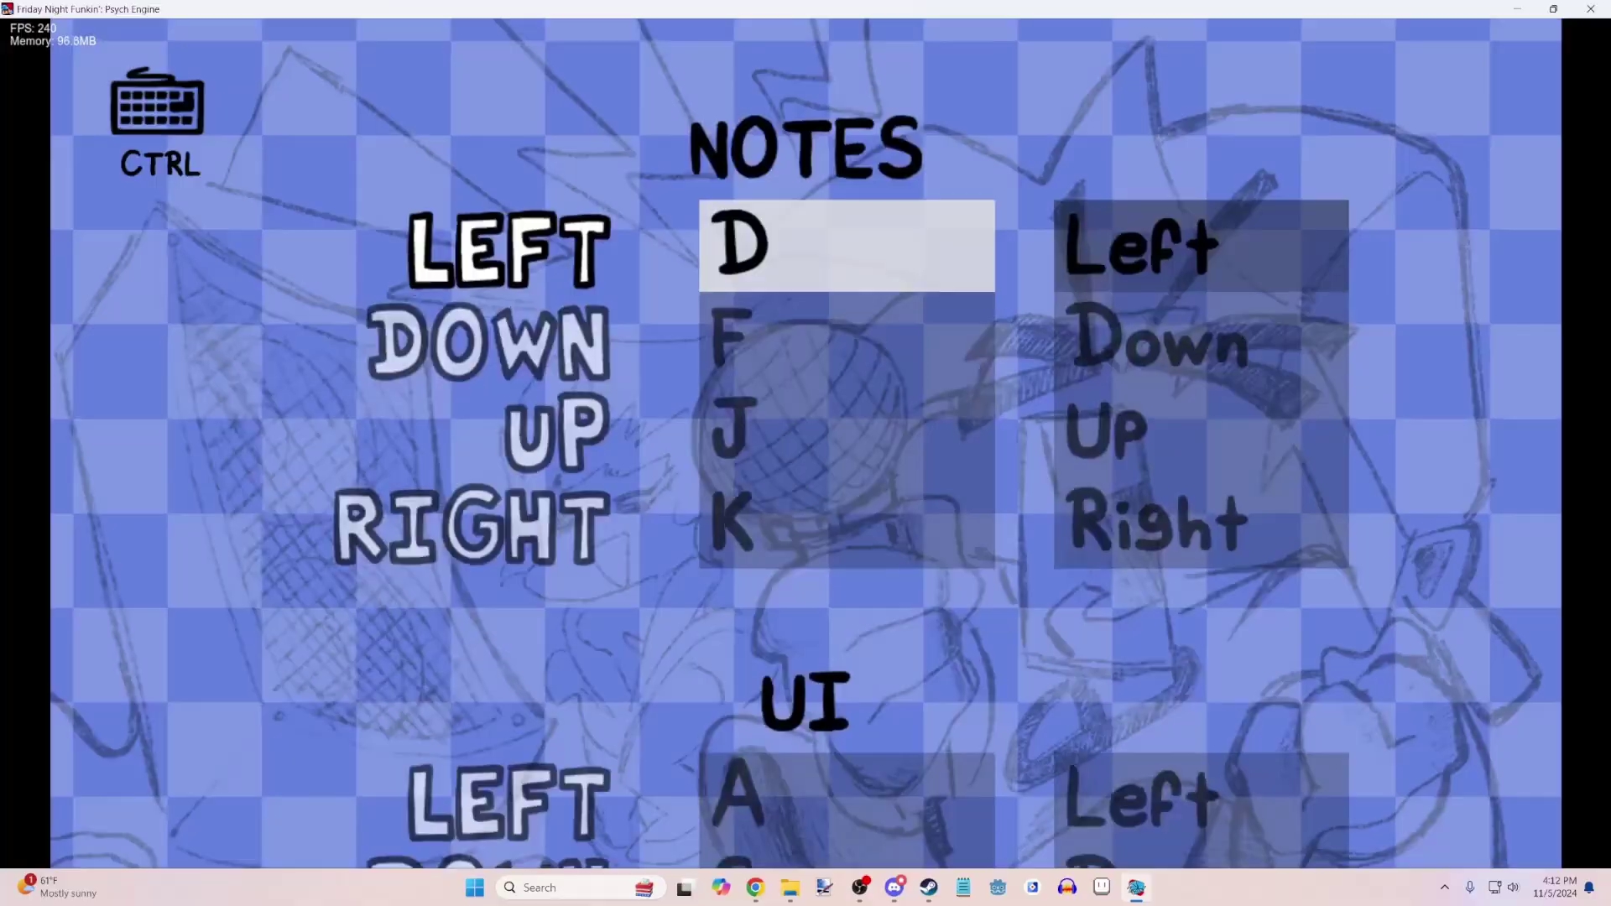
{"action": "key", "text": "Down"}
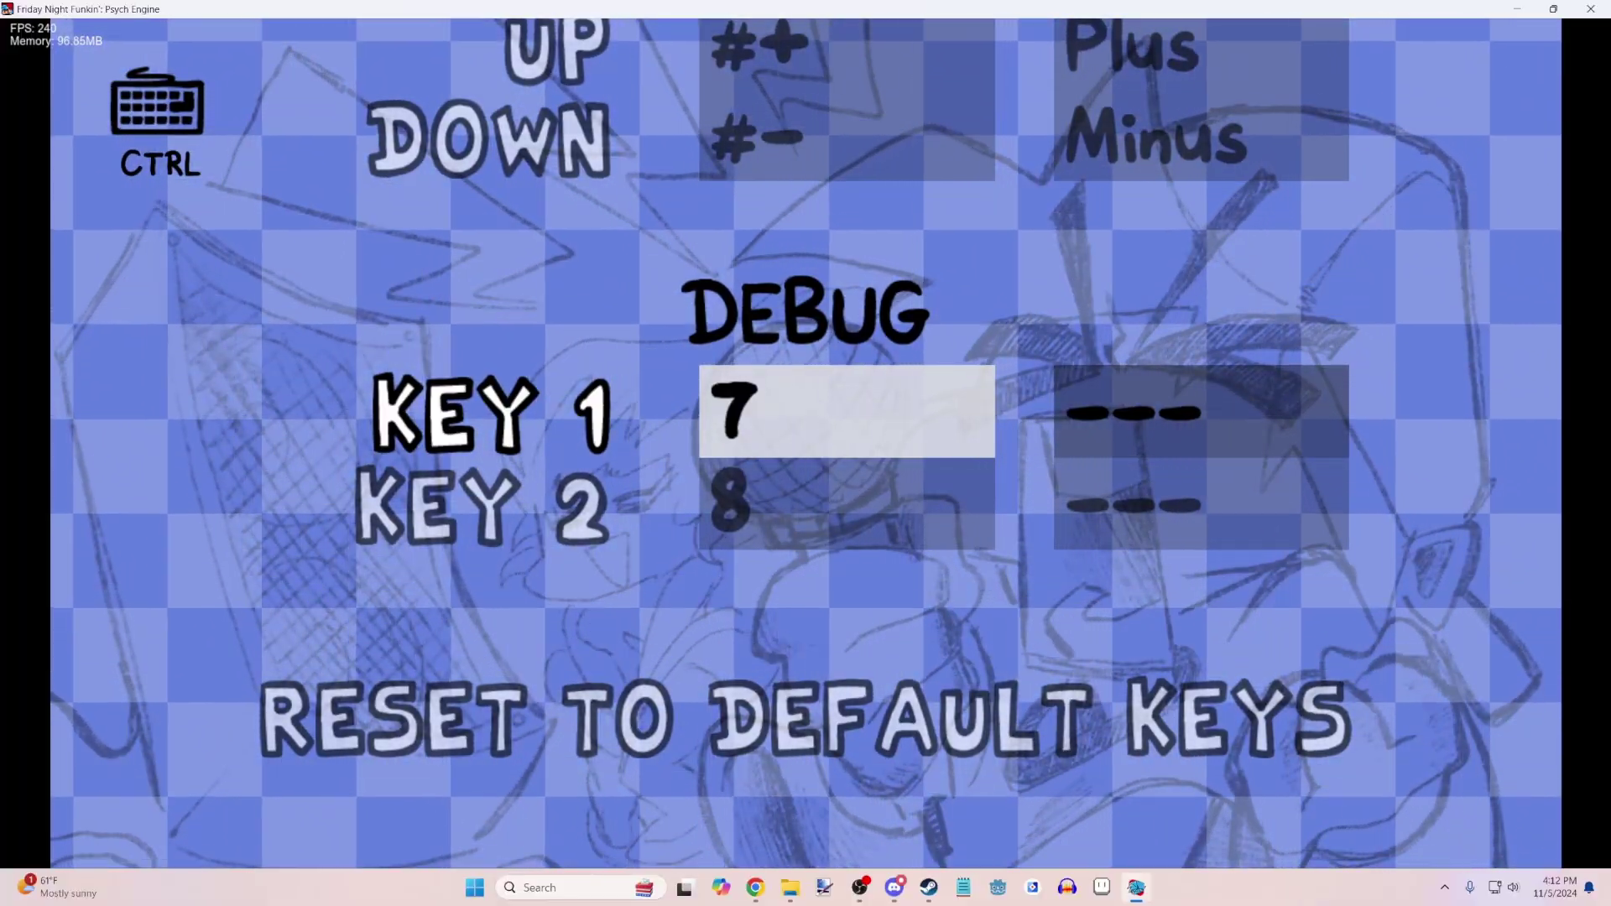
{"action": "key", "text": "Escape"}
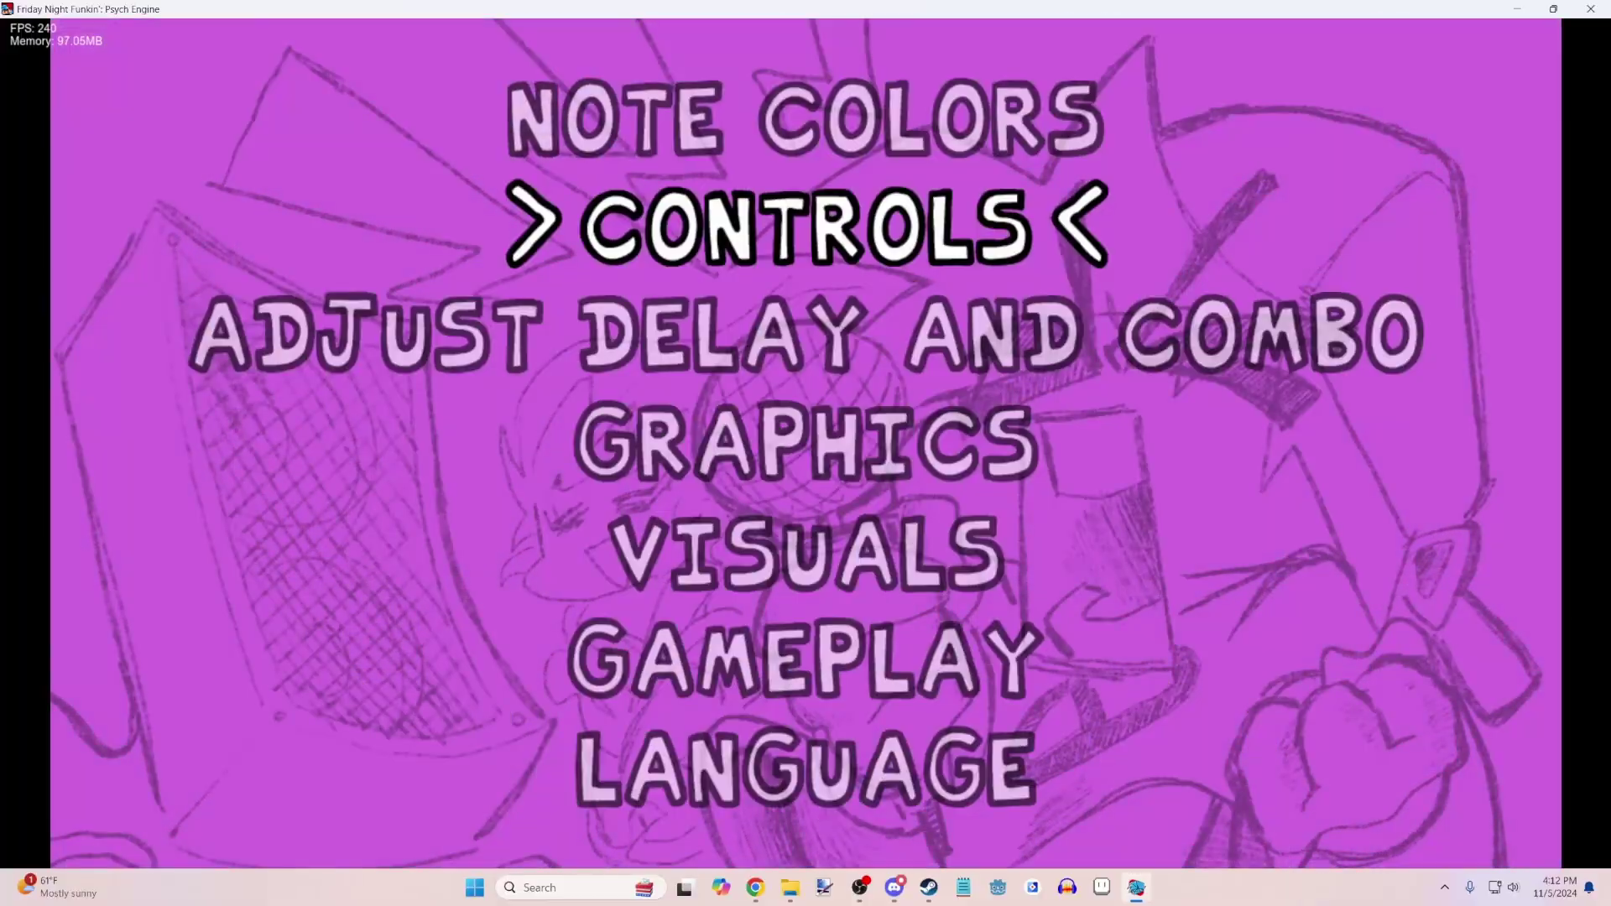
{"action": "key", "text": "Escape"}
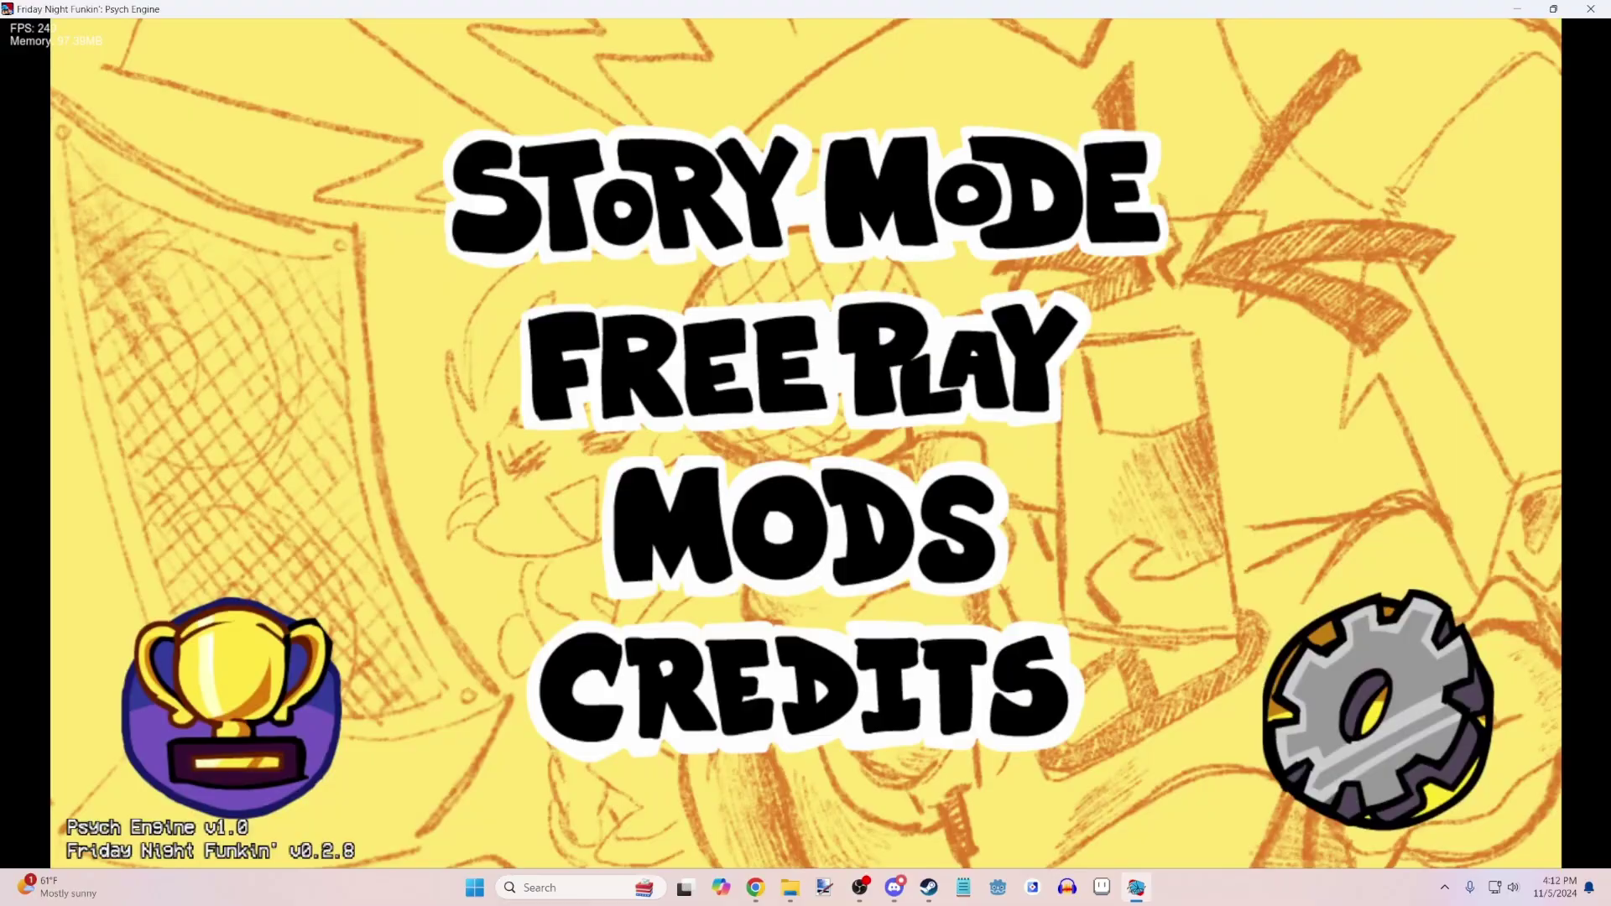
- Open the Week Editor from the debug editors list
{"action": "key", "text": "Up"}
{"action": "key", "text": "Up"}
{"action": "key", "text": "Up"}
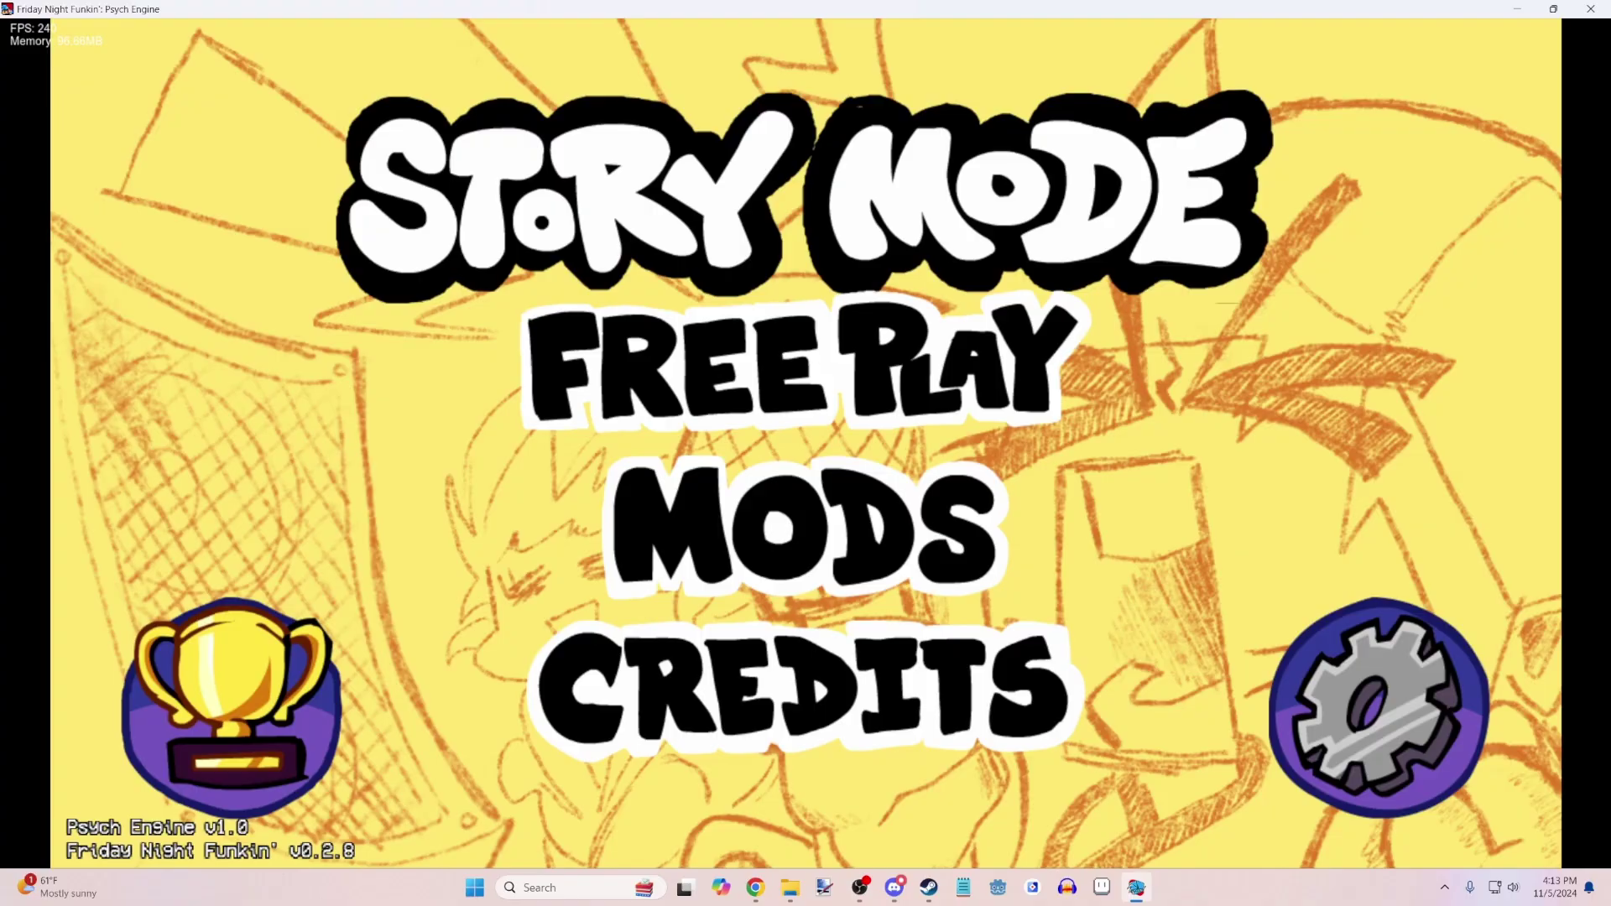
{"action": "key", "text": "7"}
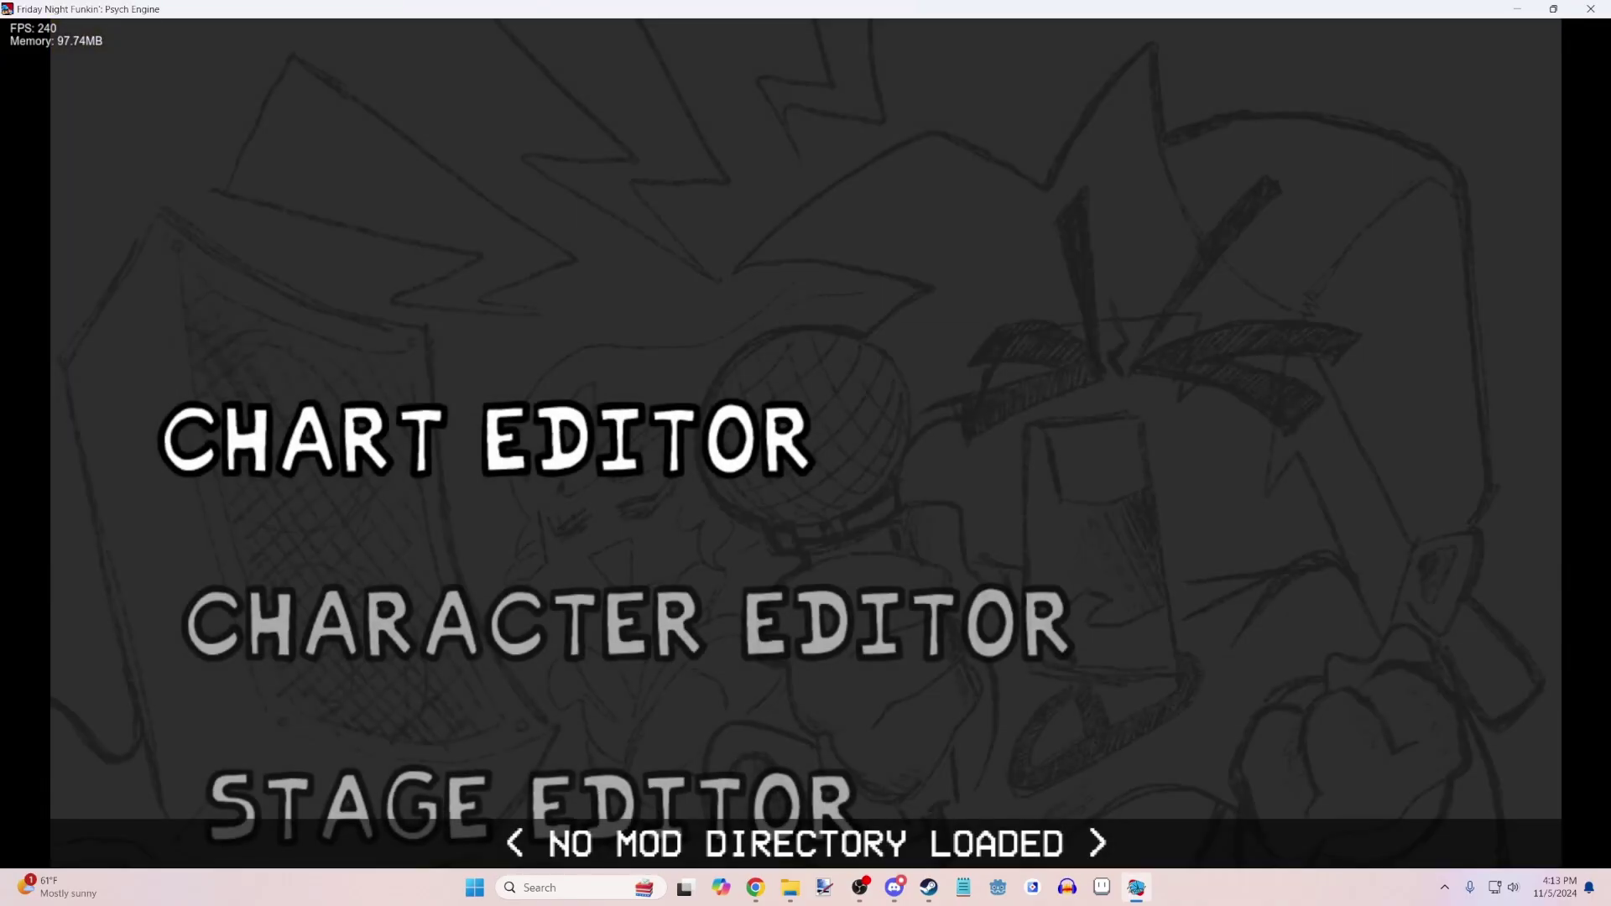
{"action": "key", "text": "Down"}
{"action": "key", "text": "Down"}
{"action": "key", "text": "Down"}
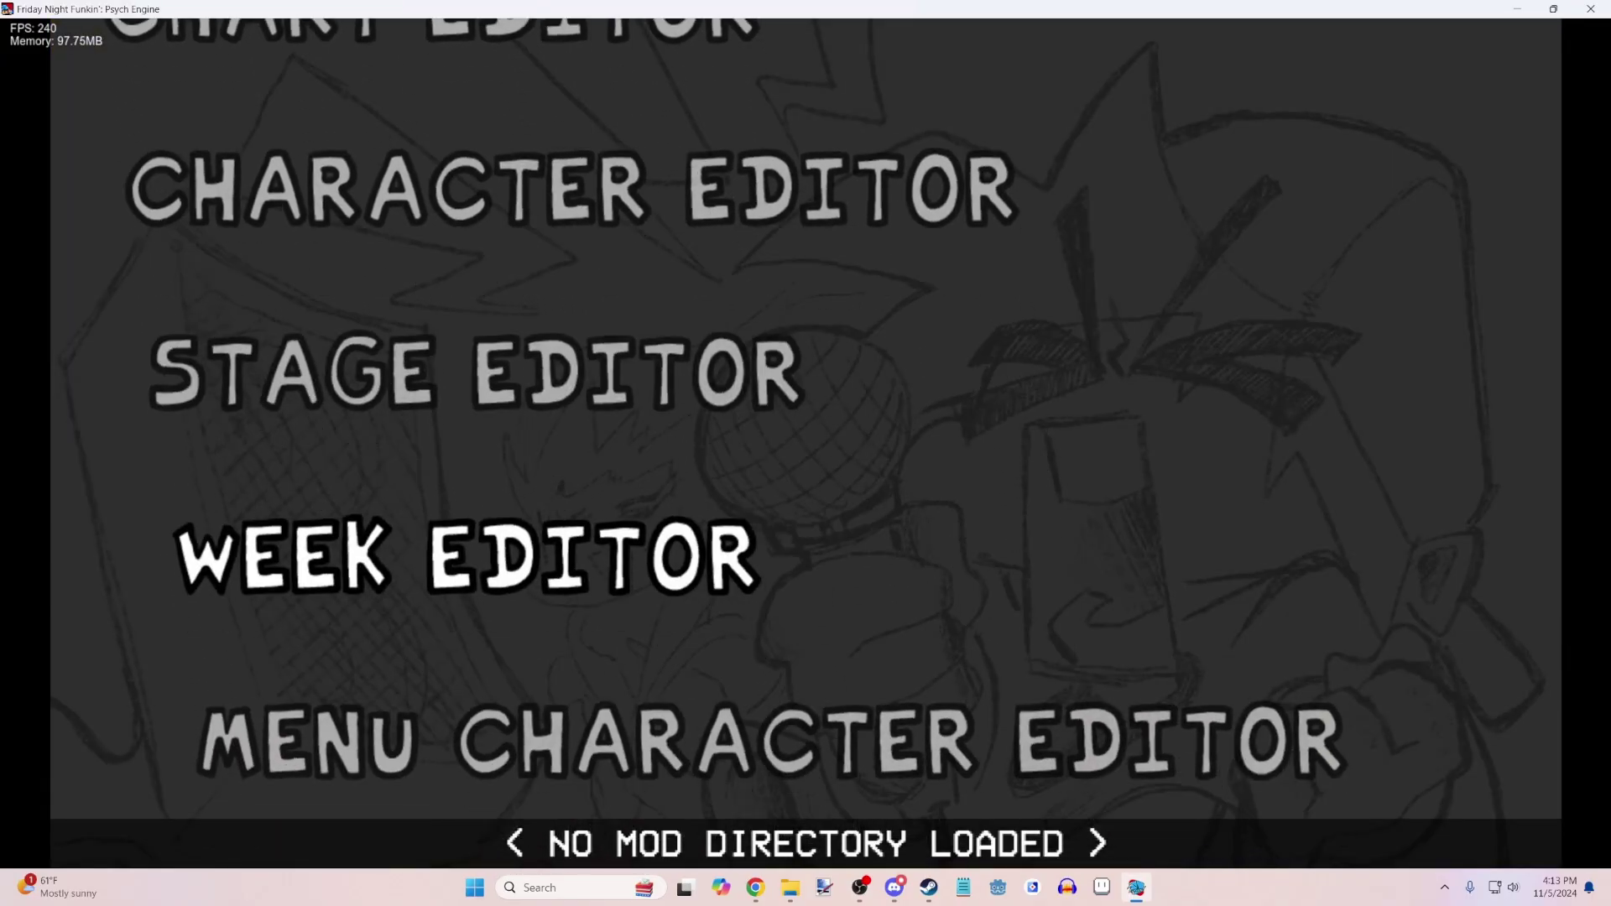
{"action": "key", "text": "Down"}
{"action": "key", "text": "Down"}
{"action": "key", "text": "Down"}
{"action": "key", "text": "Up"}
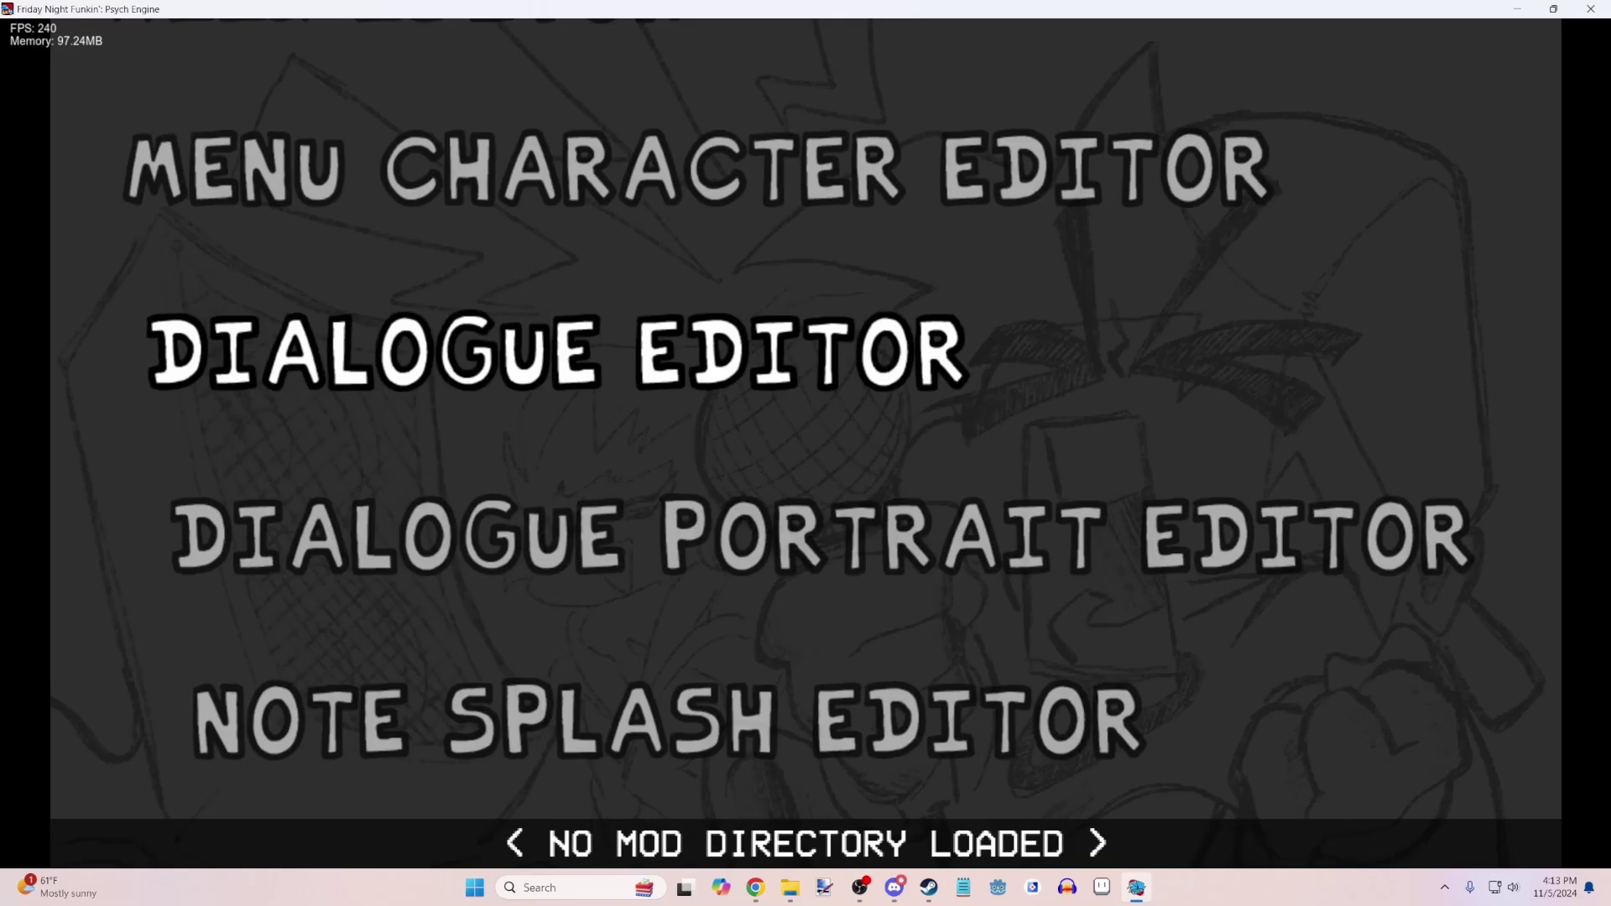
{"action": "key", "text": "Up"}
{"action": "key", "text": "Up"}
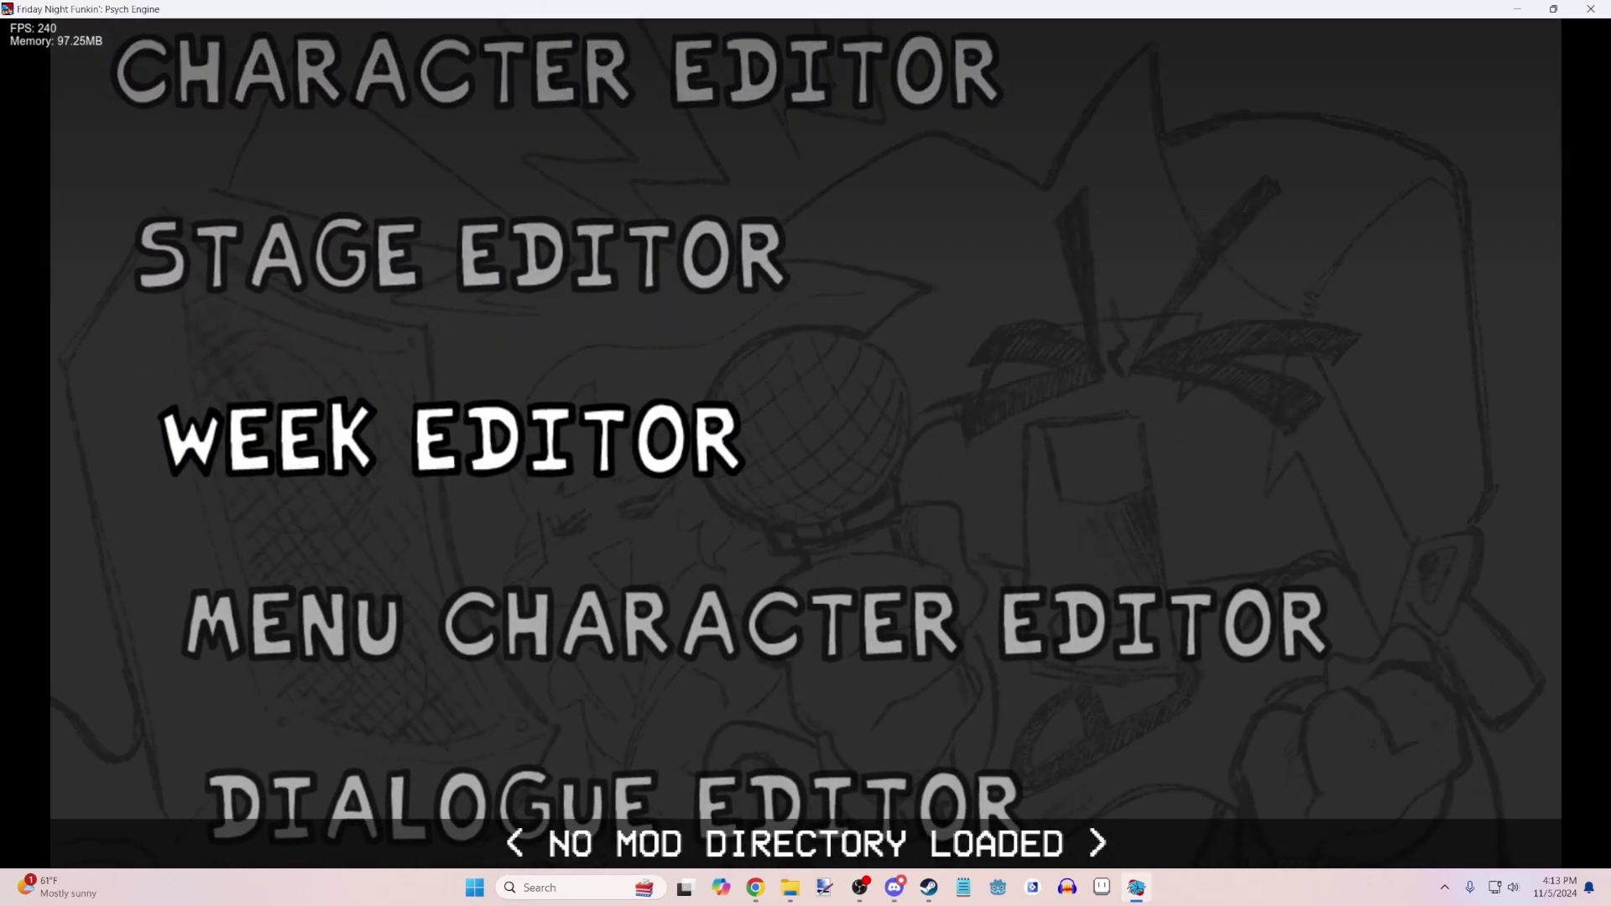
{"action": "key", "text": "Return"}
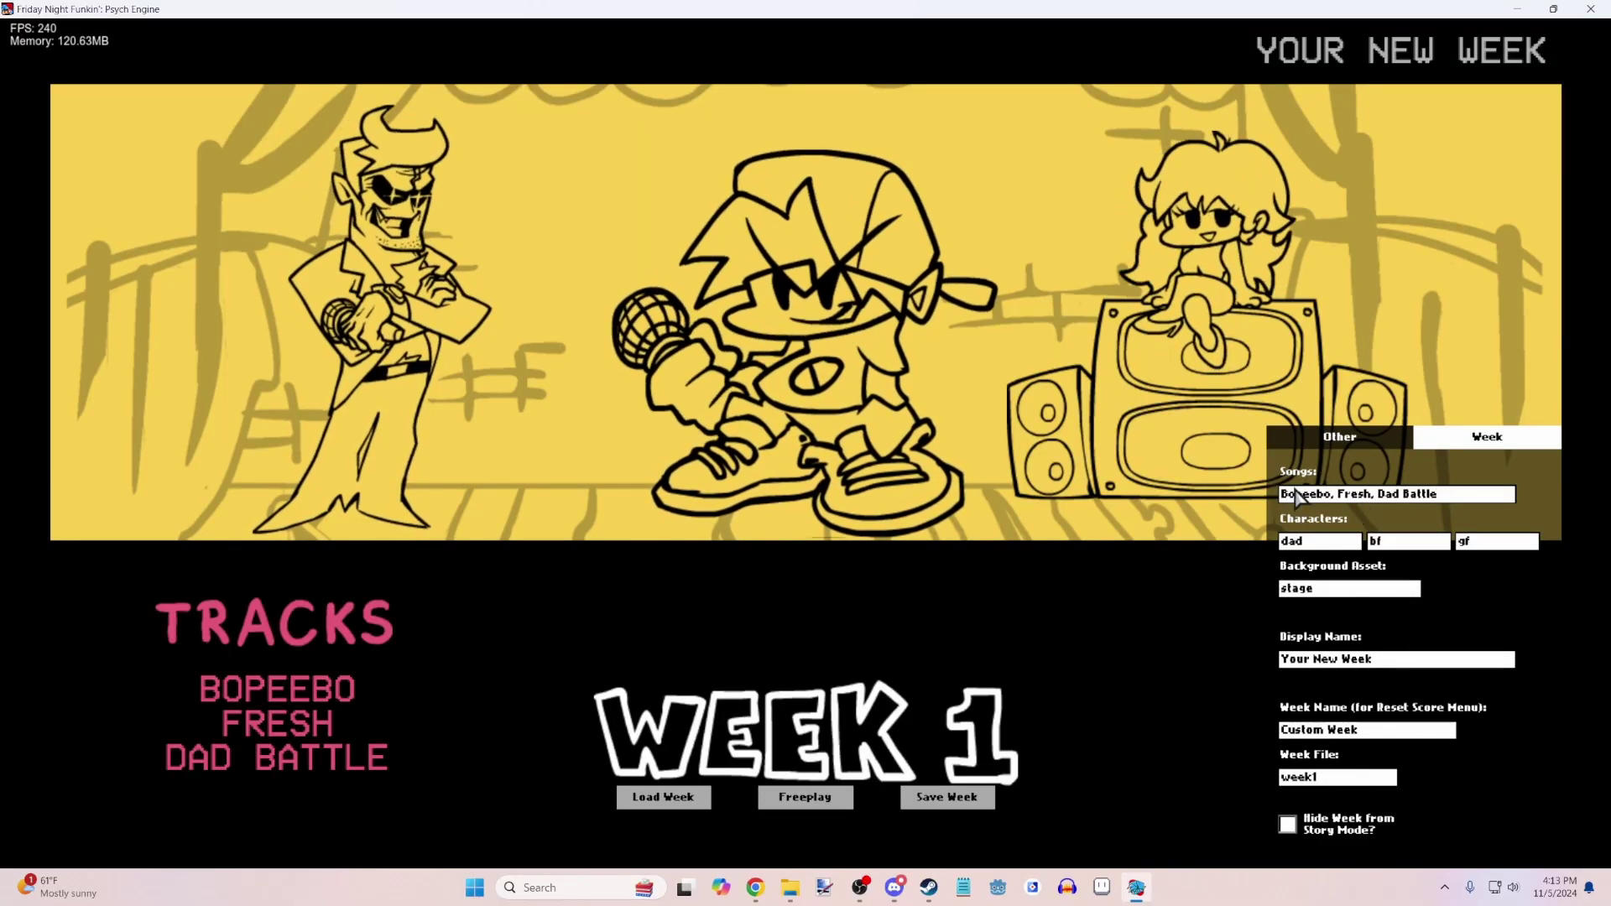
- Replace the default song list with the three songs Friday, Night and Funkin, separated by commas
{"action": "key", "text": "BackSpace"}
{"action": "key", "text": "BackSpace"}
{"action": "key", "text": "BackSpace"}
{"action": "key", "text": "BackSpace"}
{"action": "key", "text": "BackSpace"}
{"action": "key", "text": "BackSpace"}
{"action": "key", "text": "BackSpace"}
{"action": "key", "text": "BackSpace"}
{"action": "key", "text": "BackSpace"}
{"action": "key", "text": "BackSpace"}
{"action": "key", "text": "BackSpace"}
{"action": "key", "text": "BackSpace"}
{"action": "key", "text": "BackSpace"}
{"action": "key", "text": "BackSpace"}
{"action": "key", "text": "BackSpace"}
{"action": "key", "text": "BackSpace"}
{"action": "key", "text": "BackSpace"}
{"action": "key", "text": "BackSpace"}
{"action": "key", "text": "BackSpace"}
{"action": "key", "text": "BackSpace"}
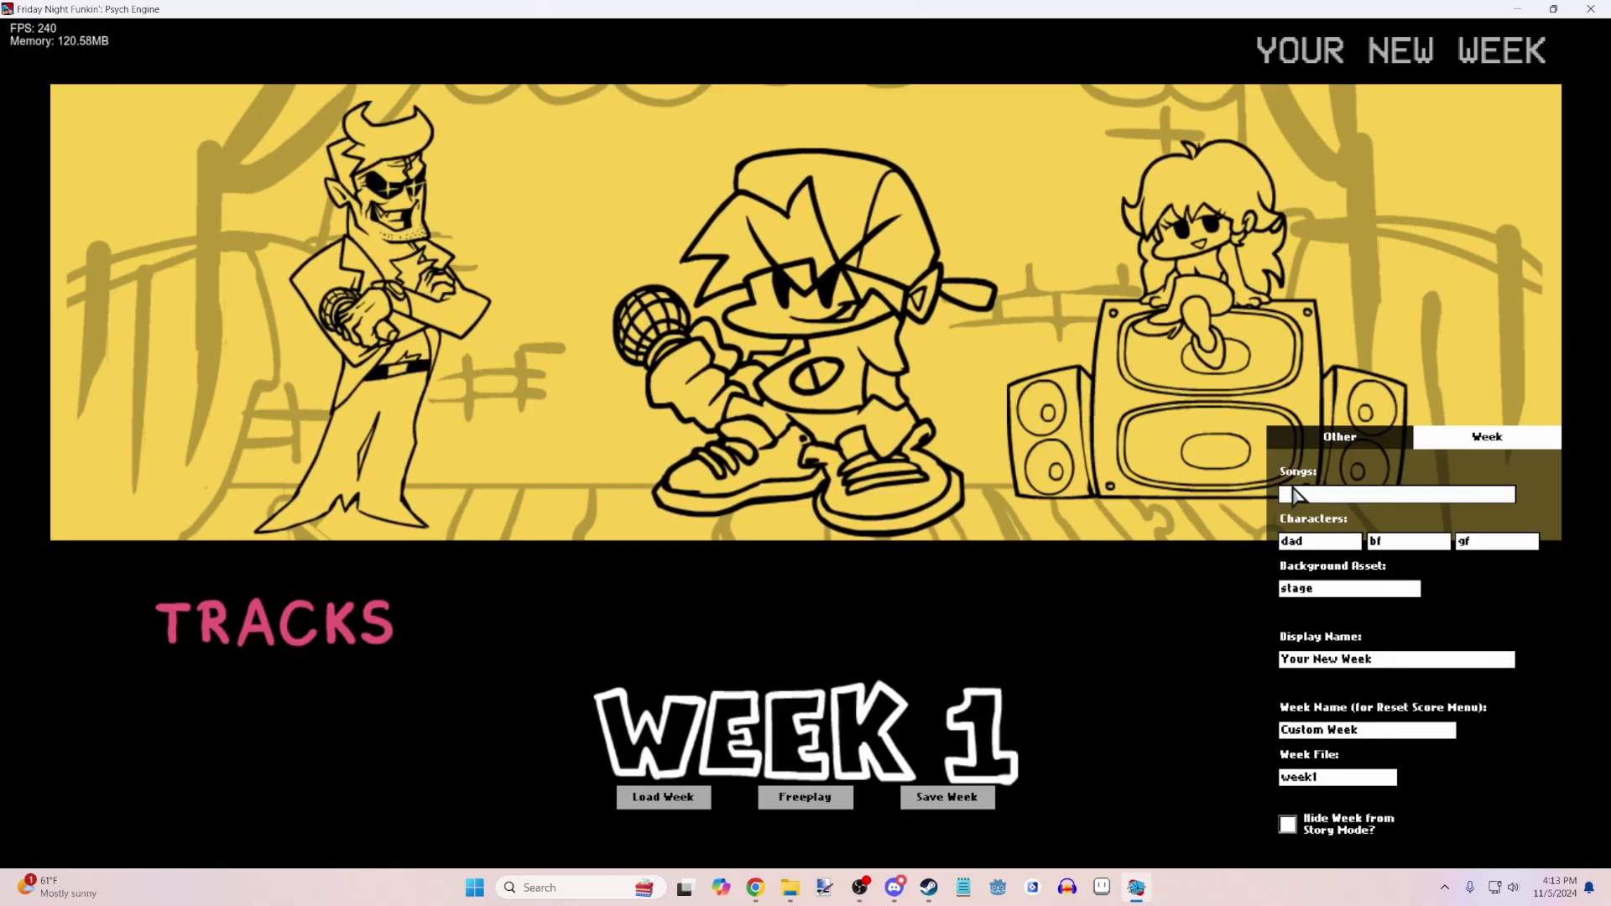
{"action": "type", "text": "Friday"}
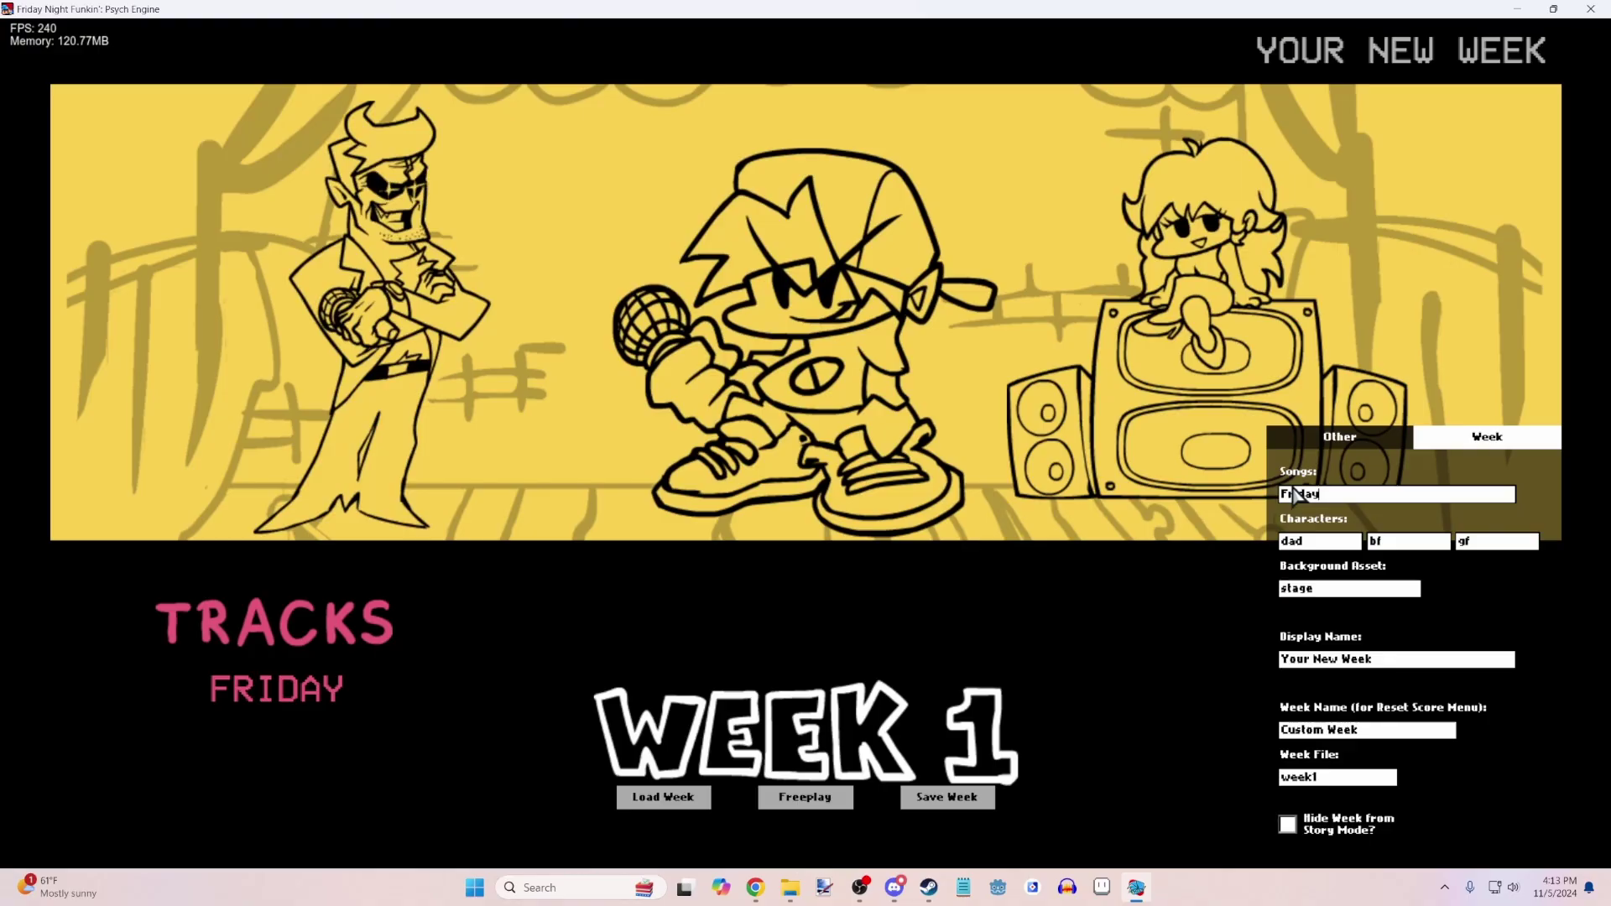
{"action": "type", "text": ","}
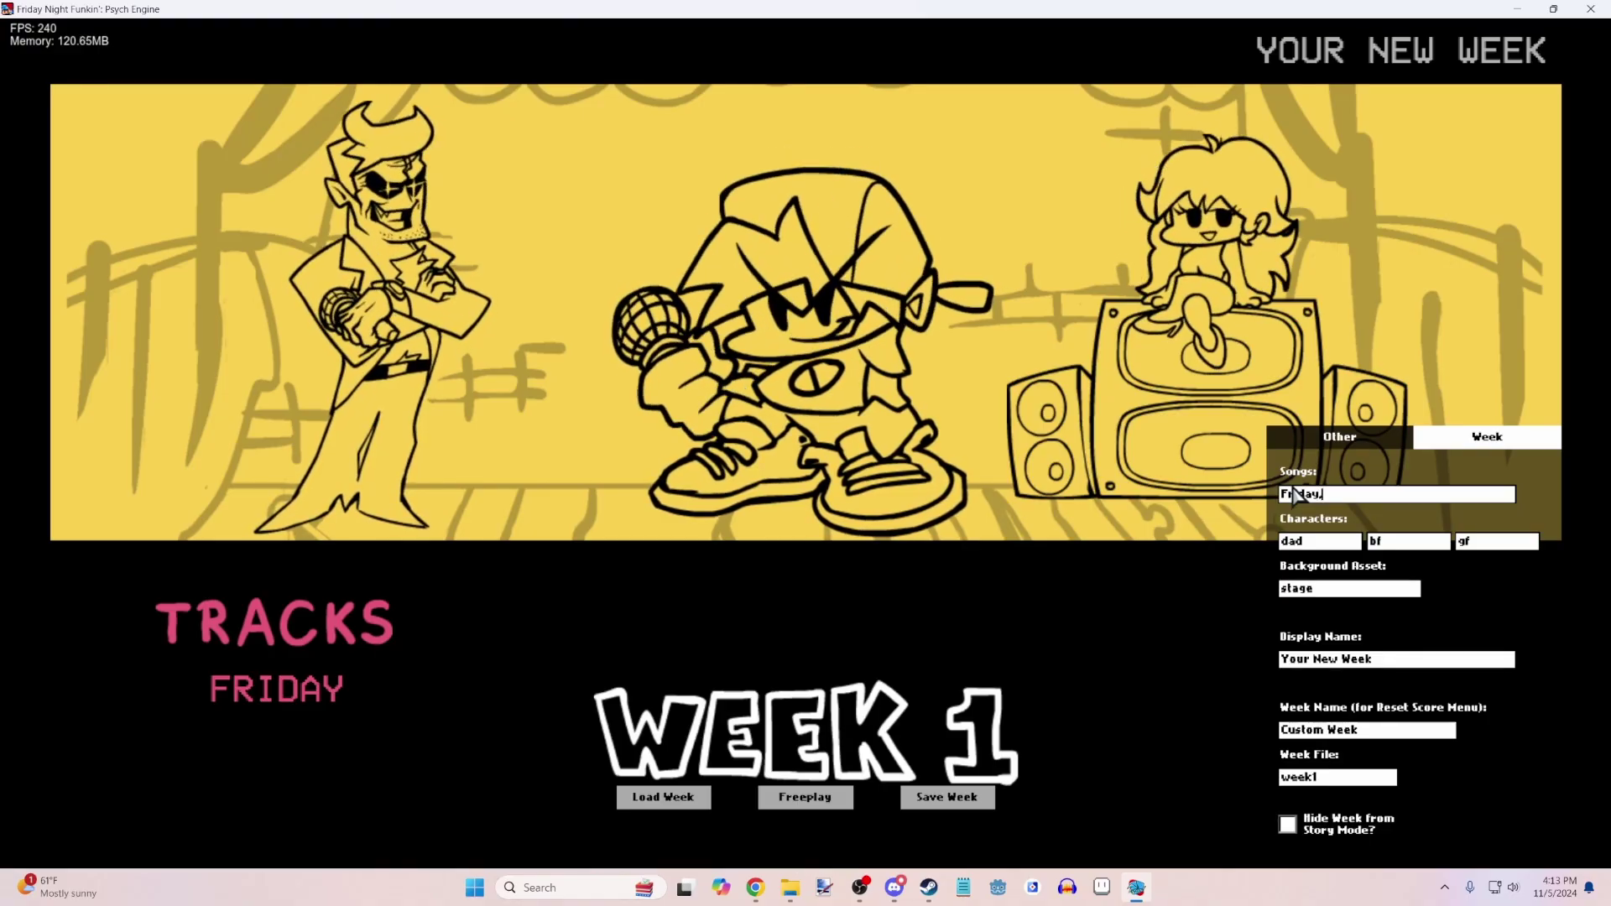
{"action": "key", "text": "BackSpace"}
{"action": "key", "text": "BackSpace"}
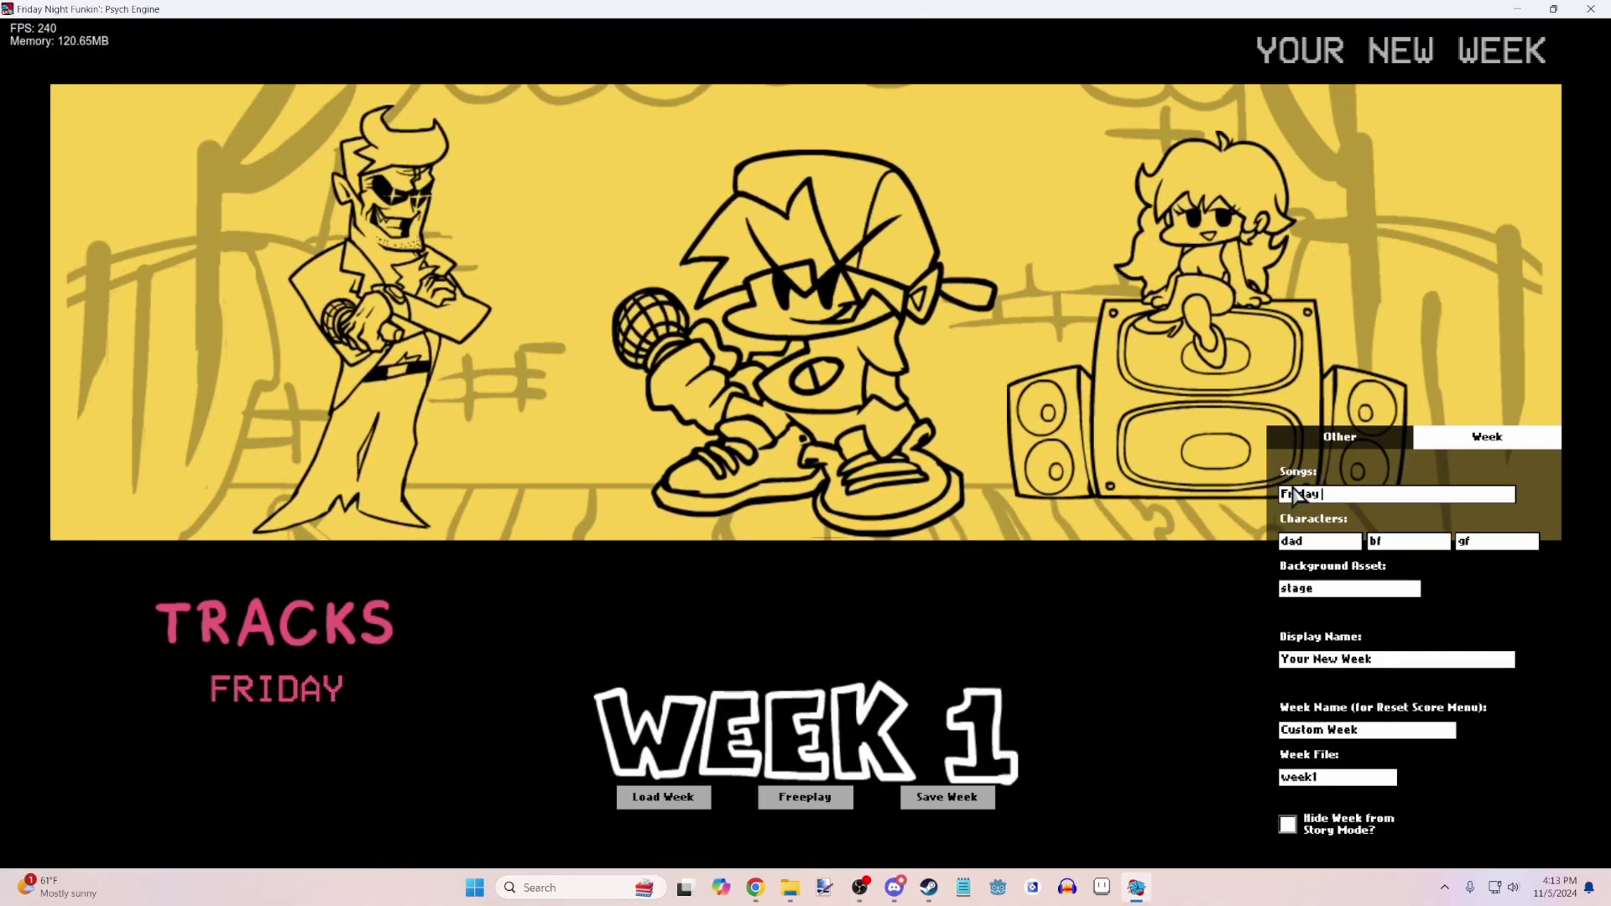
{"action": "type", "text": ", N"}
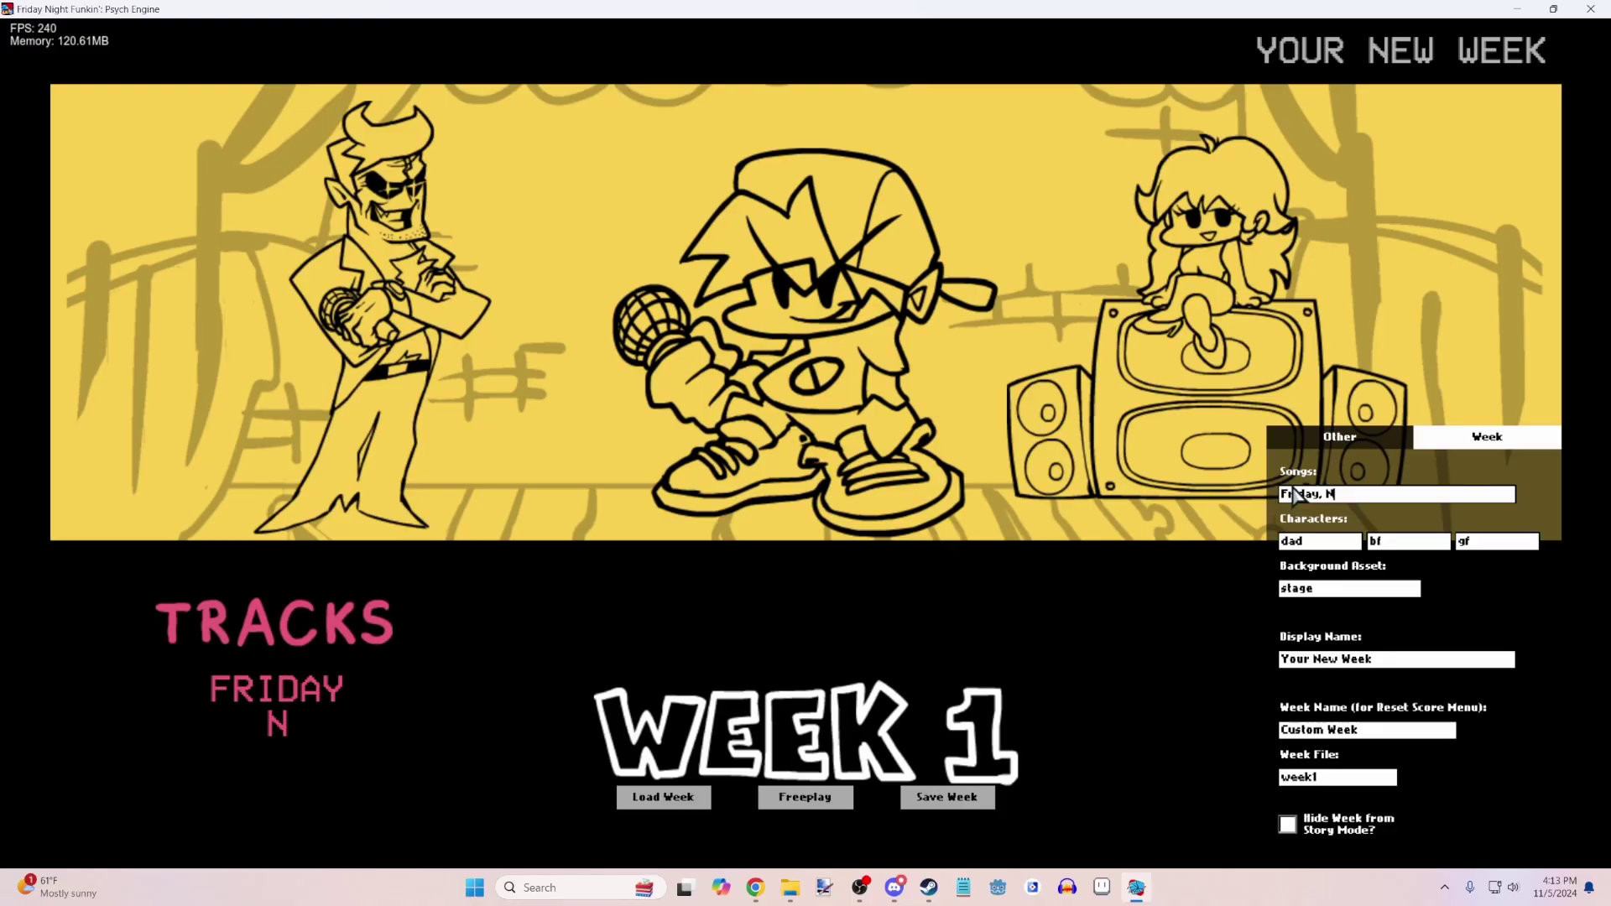
{"action": "type", "text": "ight, Funkin"}
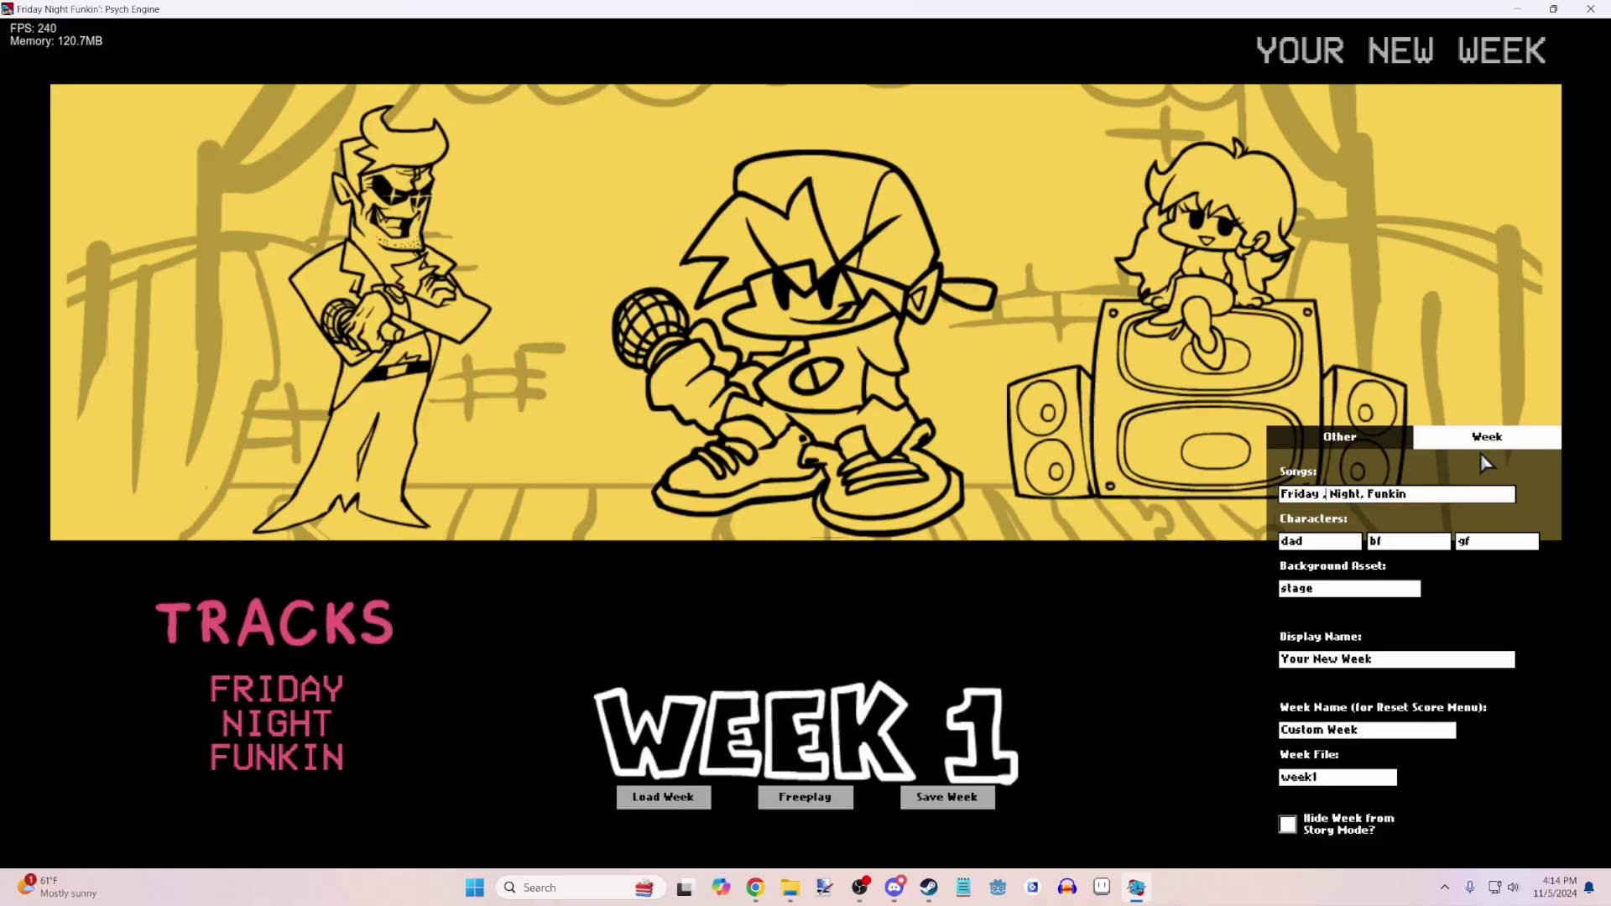
- Correct the separator after the first song so the list reads "Friday, Night, Funkin"
{"action": "key", "text": "Delete"}
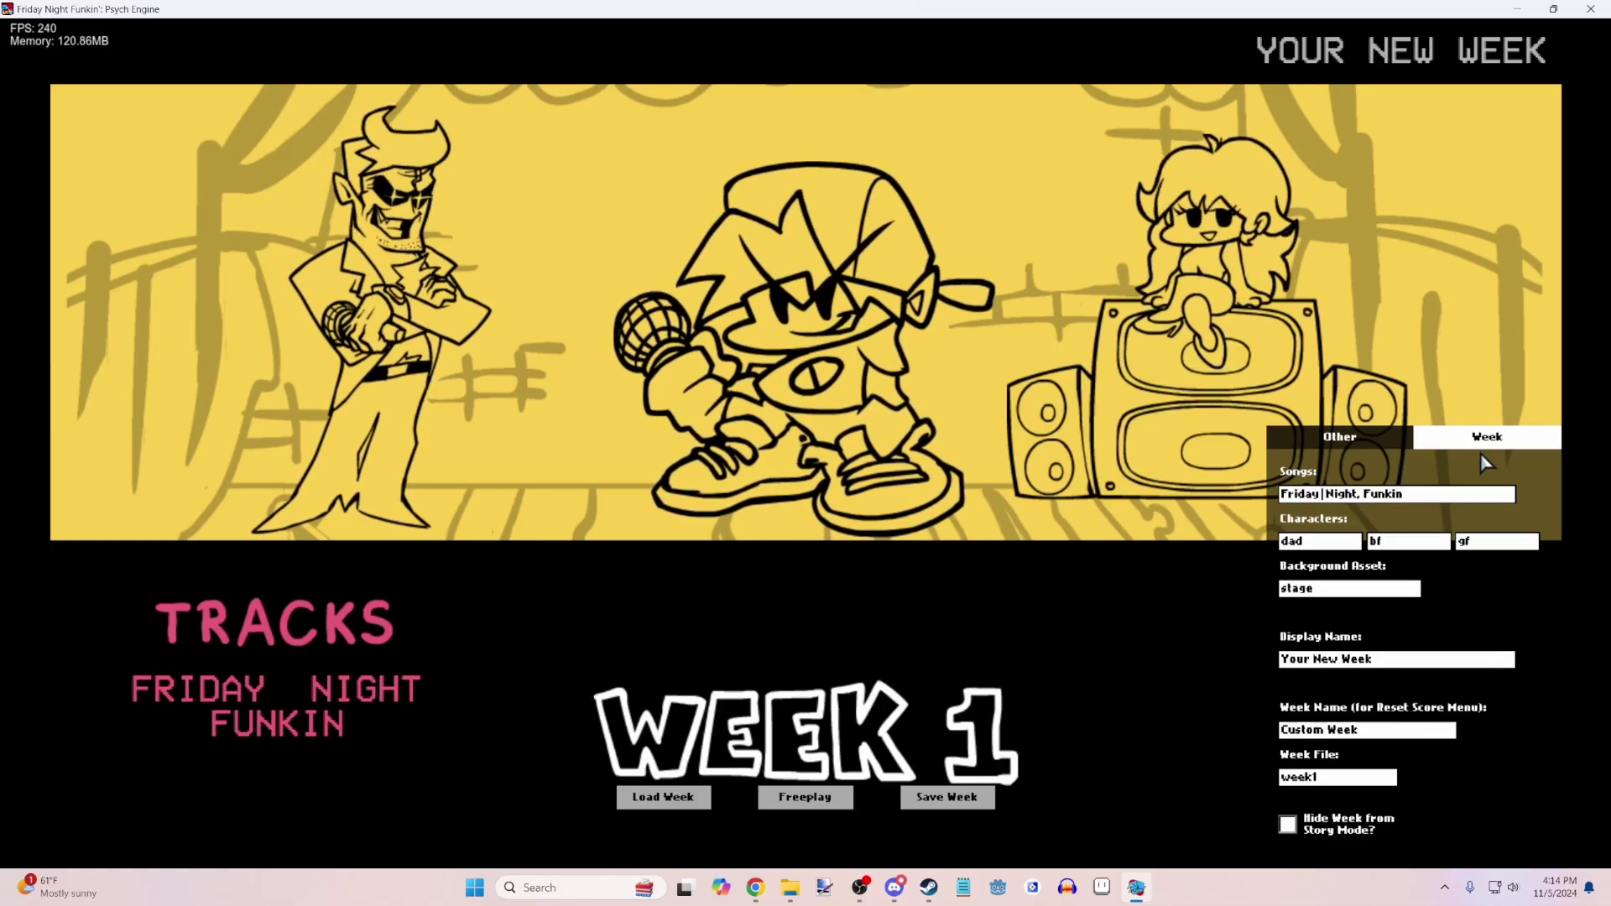
{"action": "key", "text": "Delete"}
{"action": "type", "text": ","}
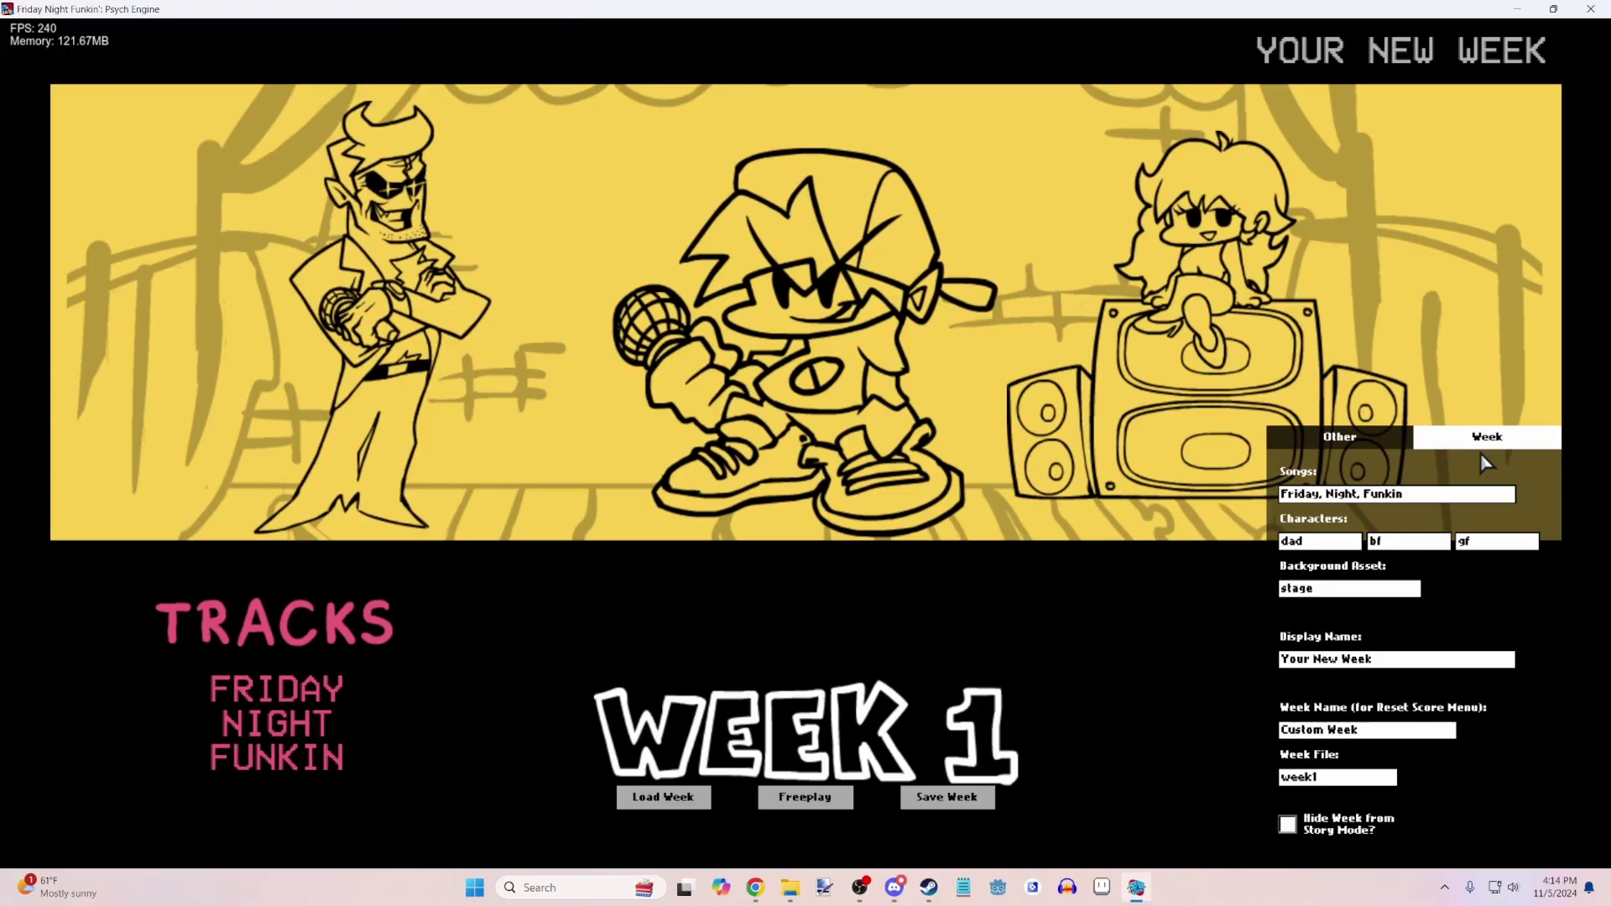
{"action": "key", "text": "End"}
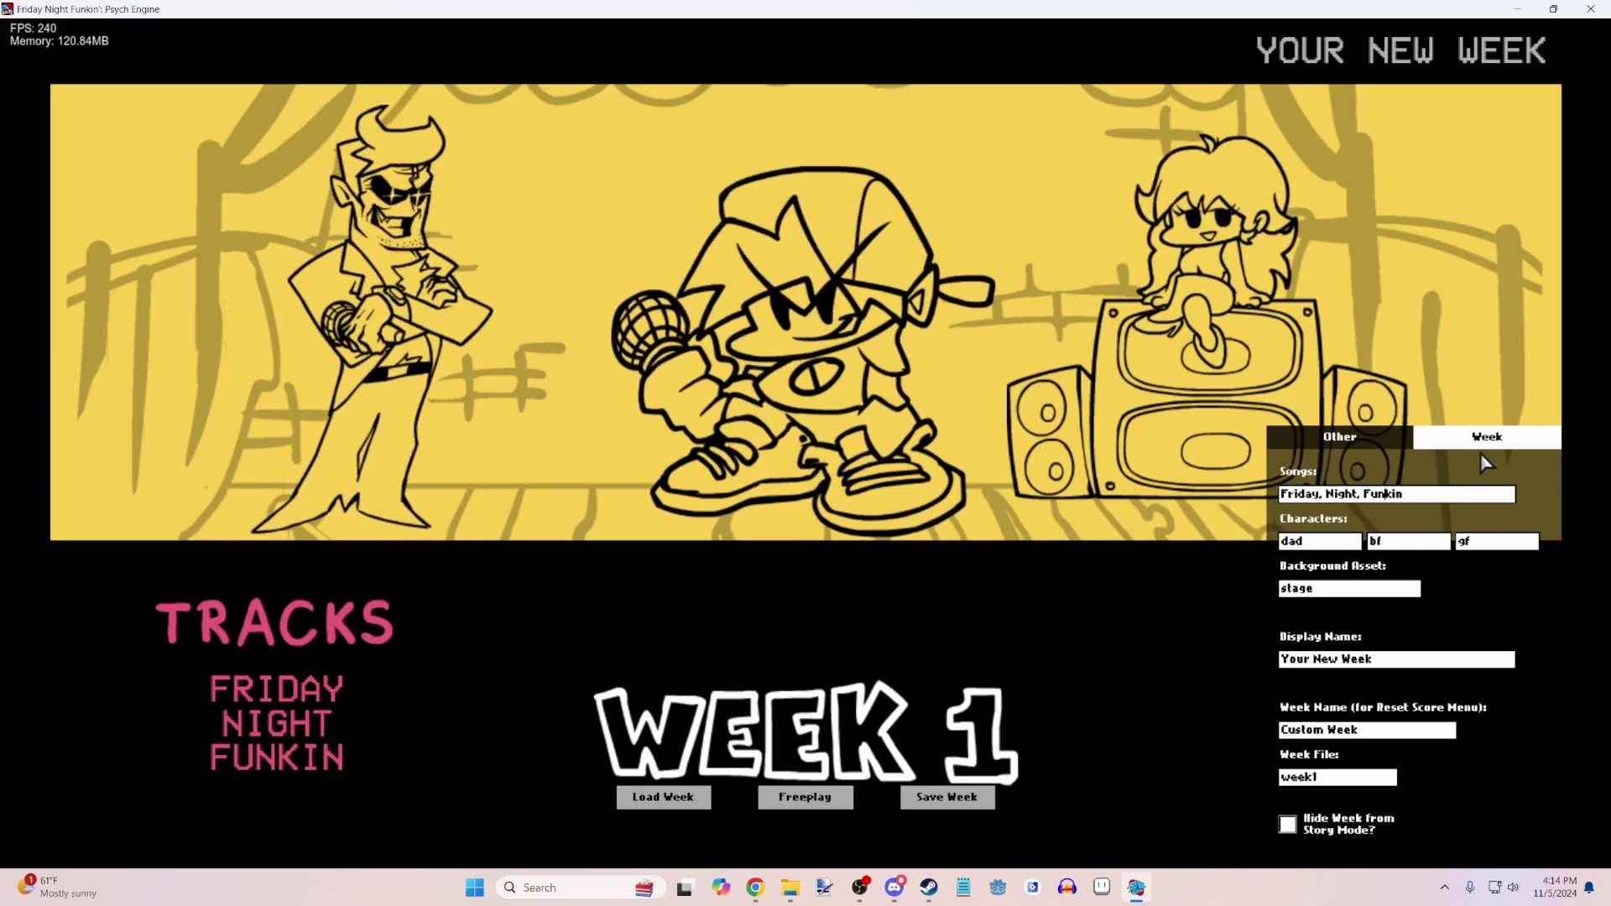
- Clear the first character of the week and enter dad again
{"action": "left_click", "coordinate": [1335, 549]}
{"action": "key", "text": "BackSpace"}
{"action": "key", "text": "BackSpace"}
{"action": "key", "text": "BackSpace"}
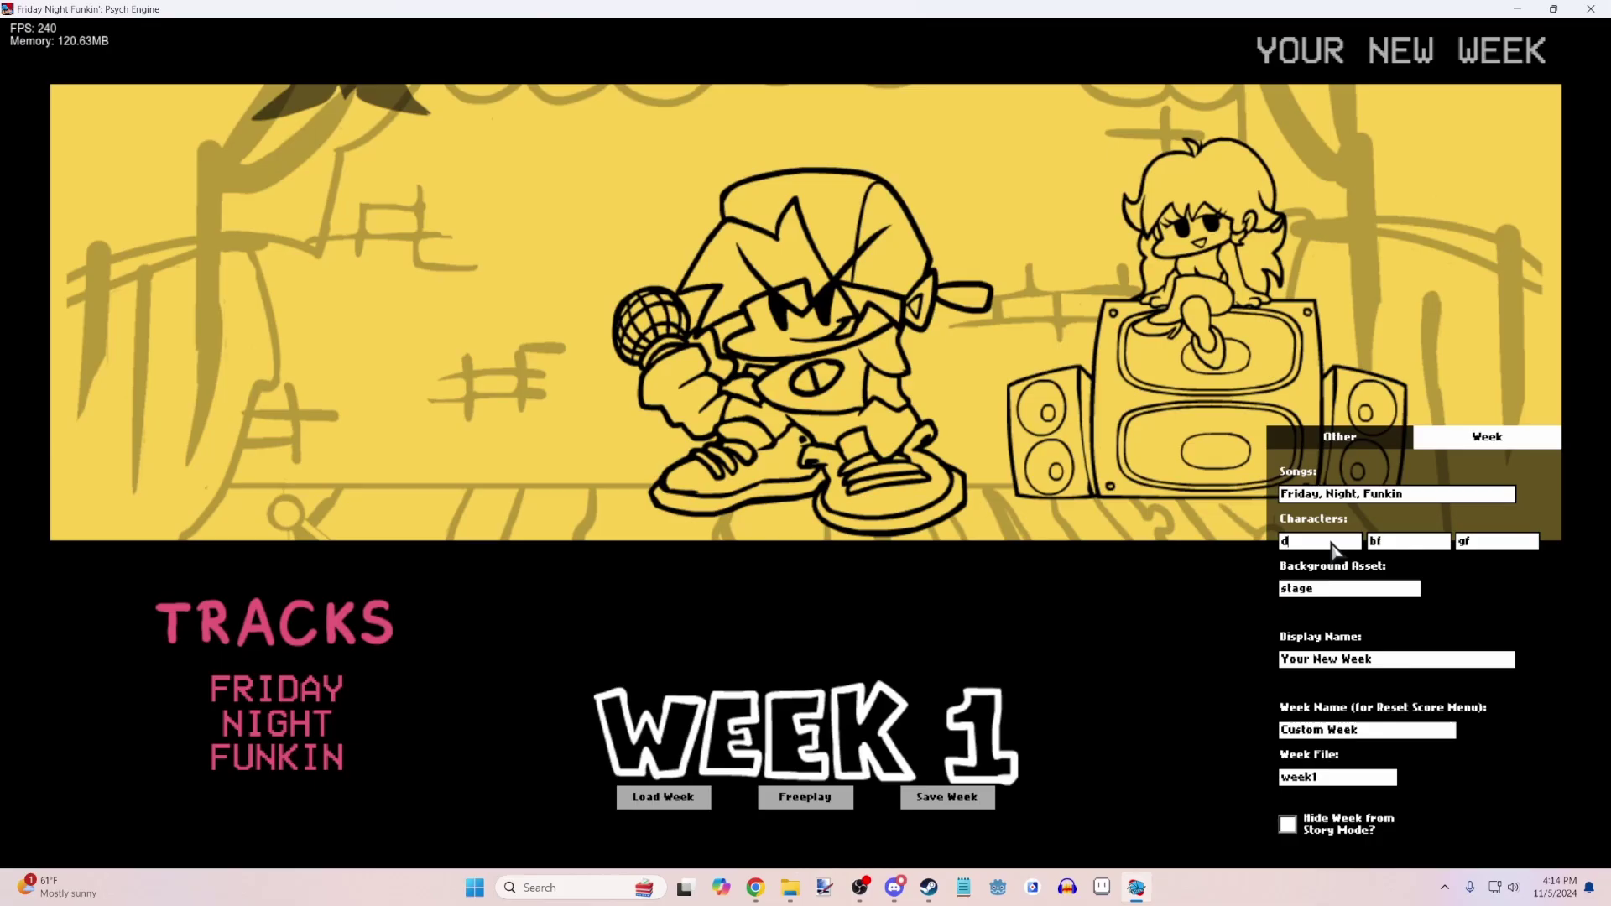
{"action": "type", "text": "dad"}
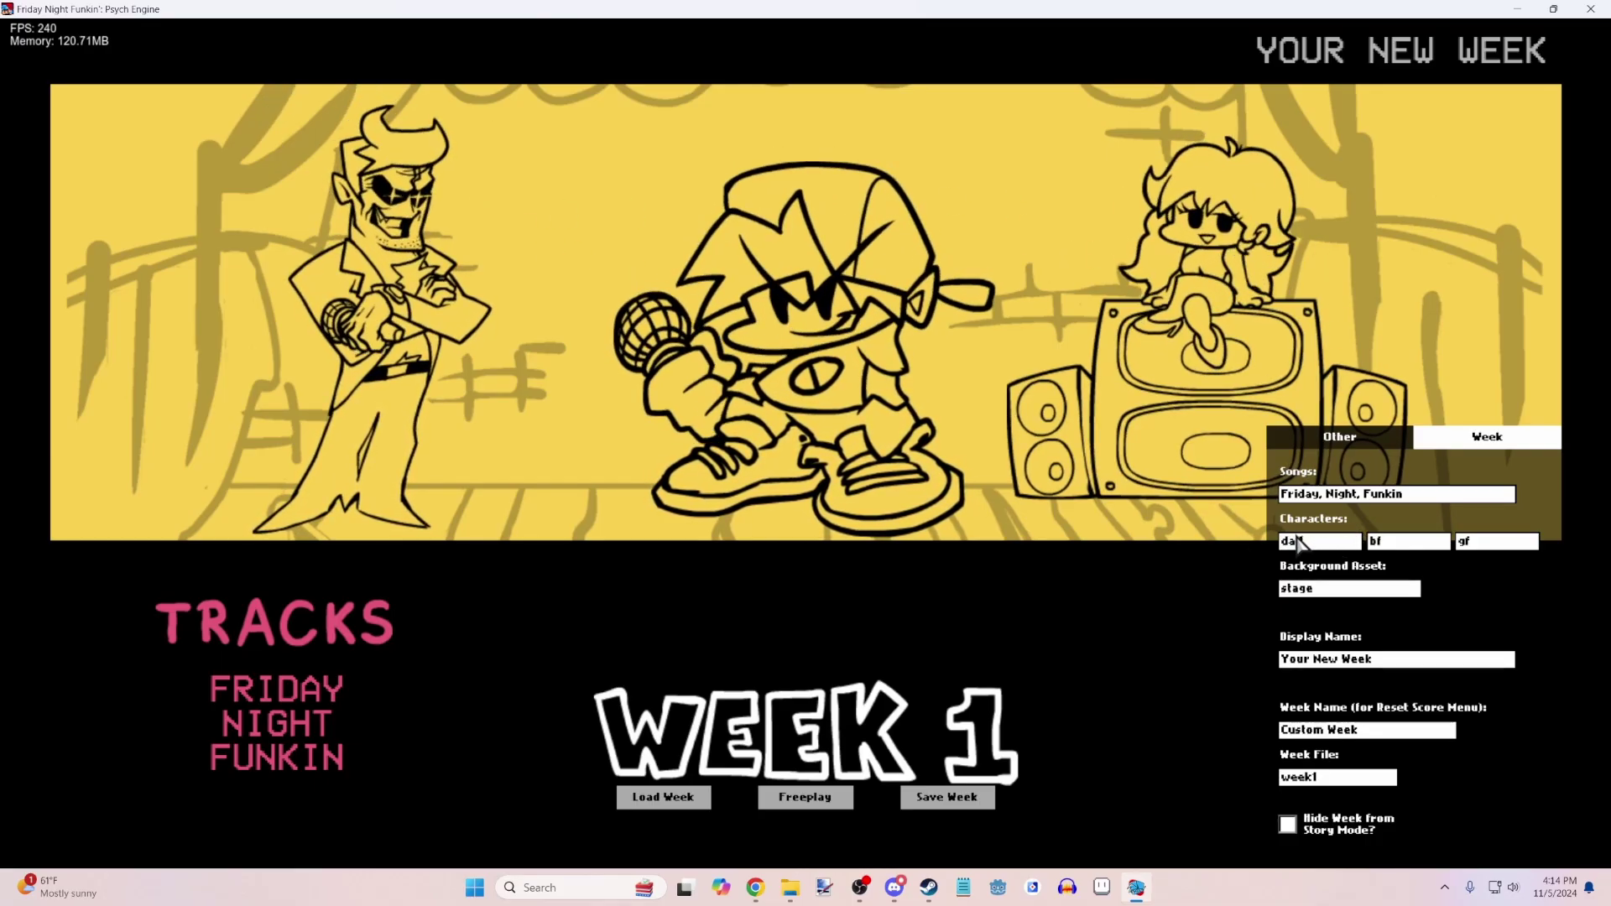
- Try mom as the first character of the week and change it back to dad
{"action": "key", "text": "BackSpace"}
{"action": "key", "text": "BackSpace"}
{"action": "key", "text": "BackSpace"}
{"action": "type", "text": "mom"}
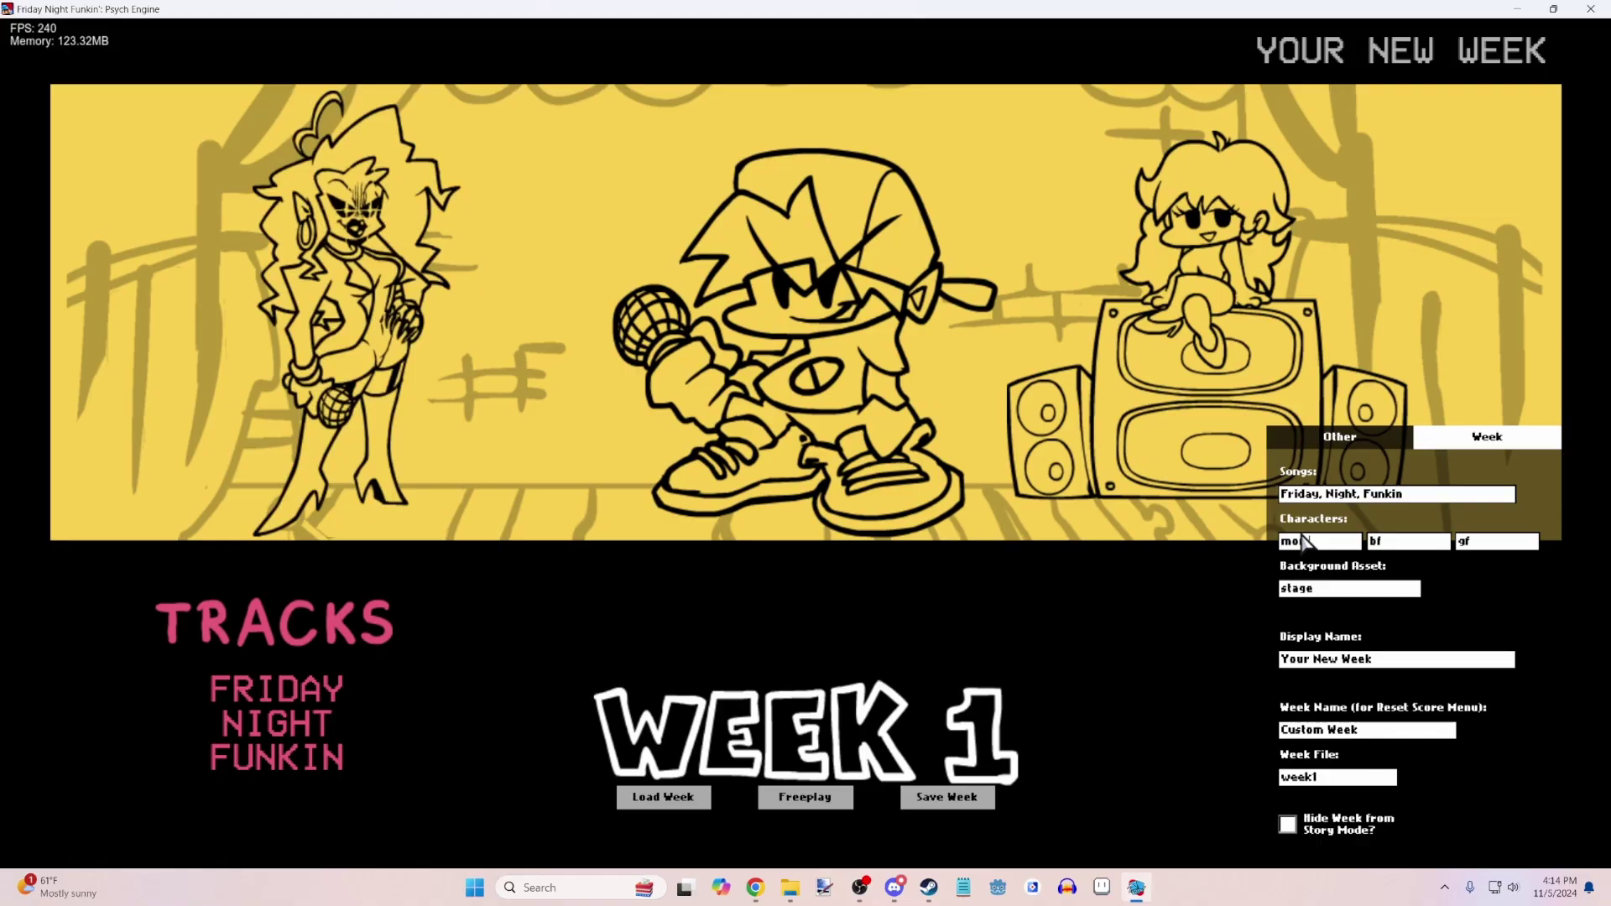
{"action": "key", "text": "BackSpace"}
{"action": "key", "text": "BackSpace"}
{"action": "key", "text": "BackSpace"}
{"action": "type", "text": "dad"}
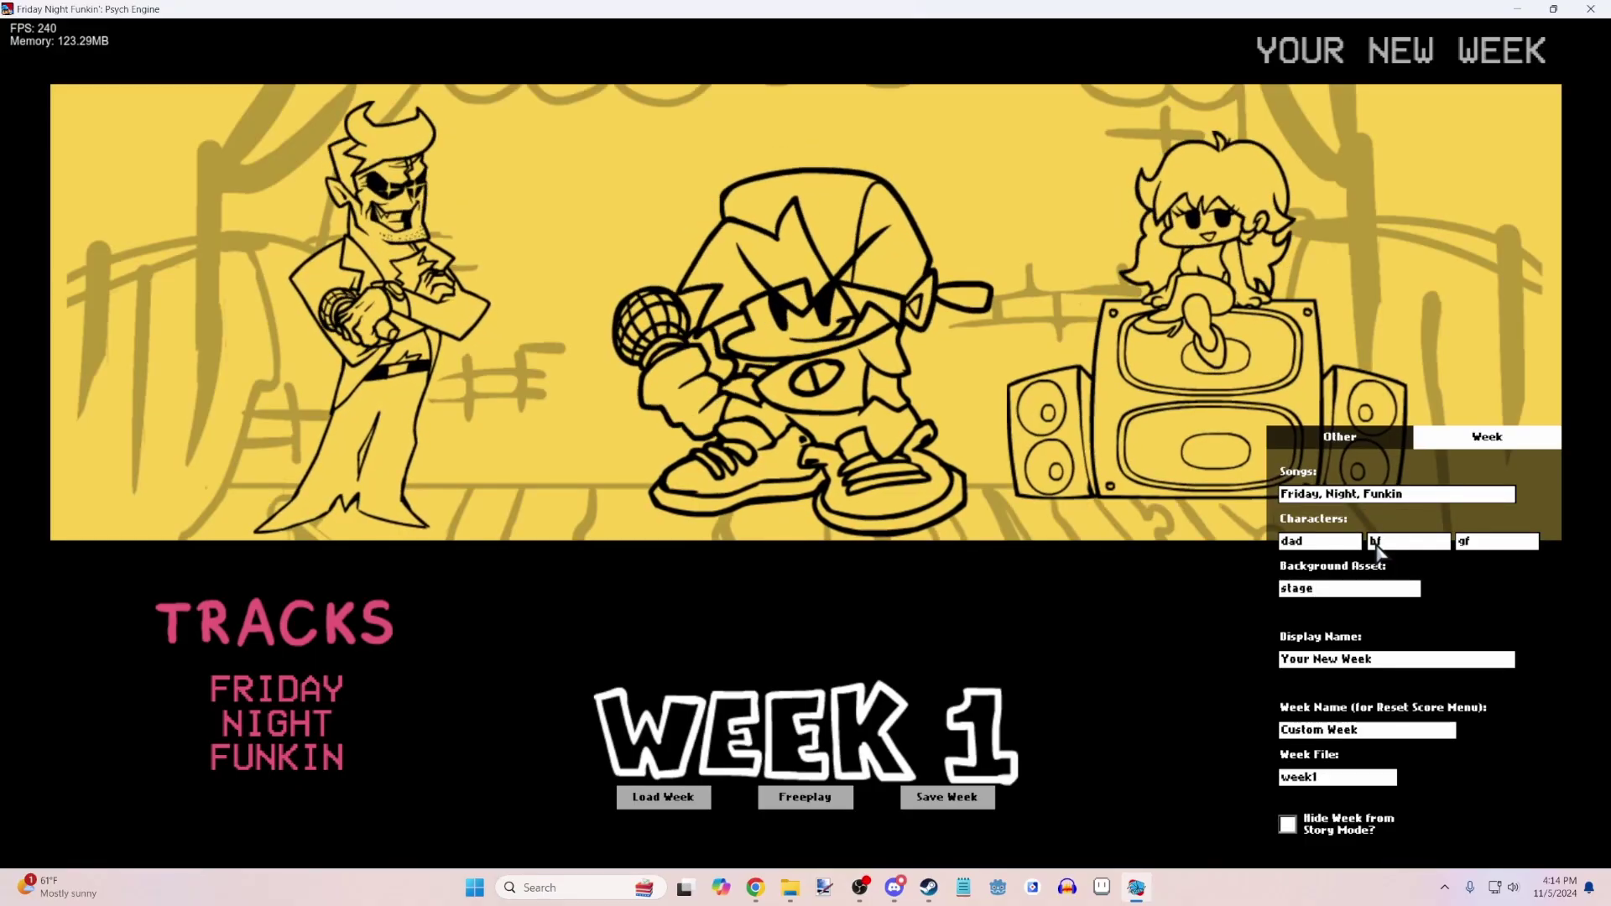
- Clear the background asset and set it to stage again
{"action": "key", "text": "BackSpace"}
{"action": "key", "text": "BackSpace"}
{"action": "key", "text": "BackSpace"}
{"action": "key", "text": "BackSpace"}
{"action": "key", "text": "BackSpace"}
{"action": "type", "text": "sta"}
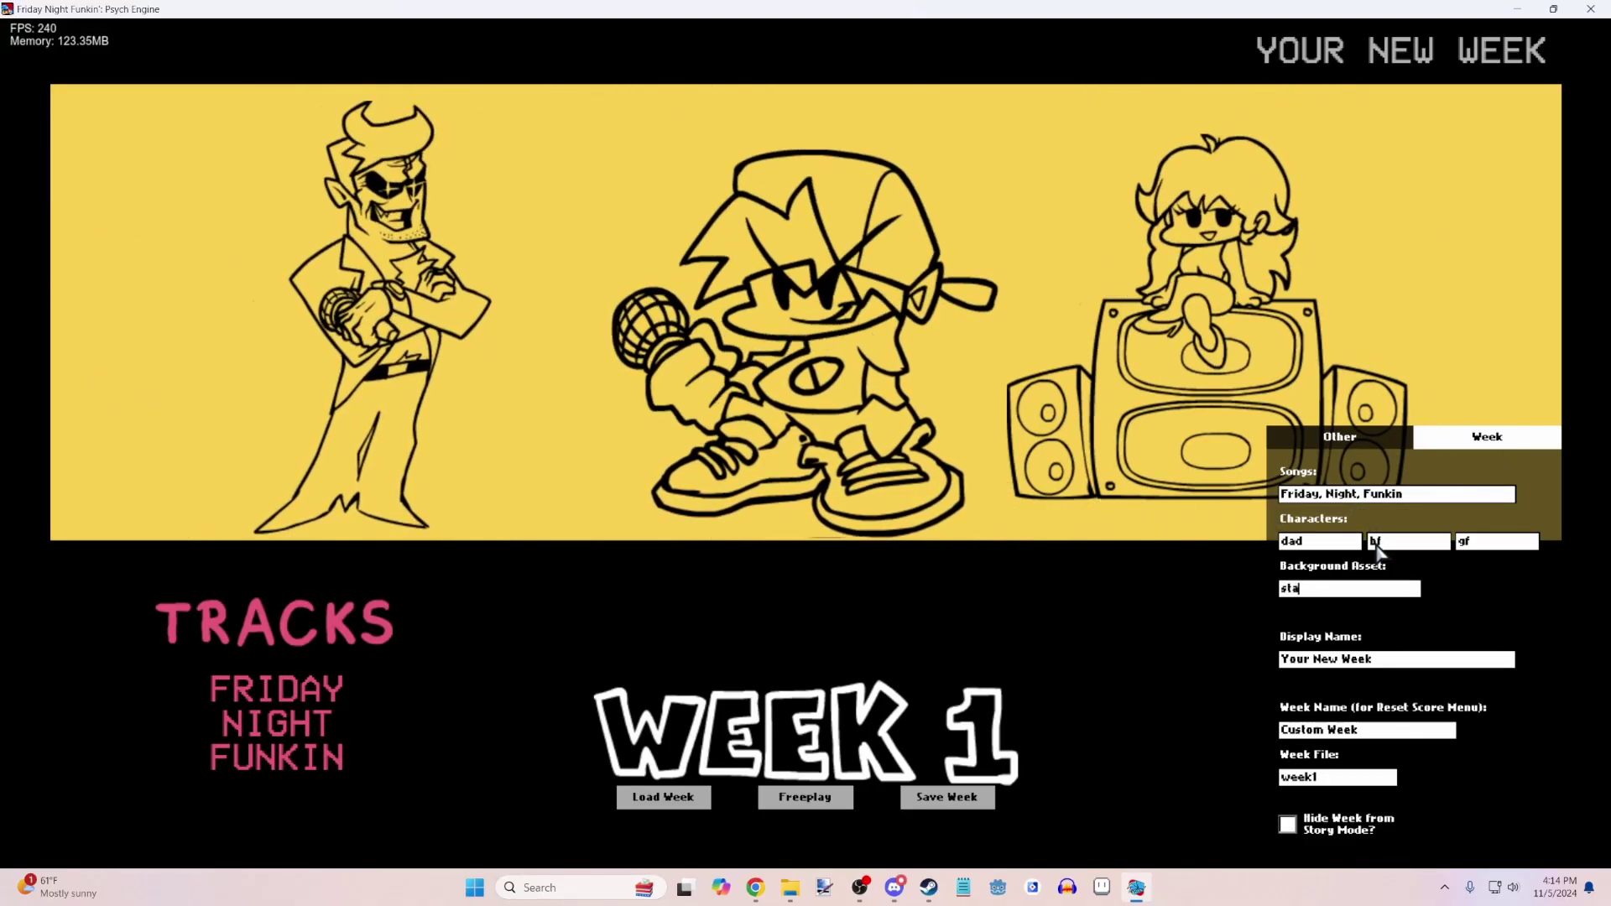
{"action": "type", "text": "ge"}
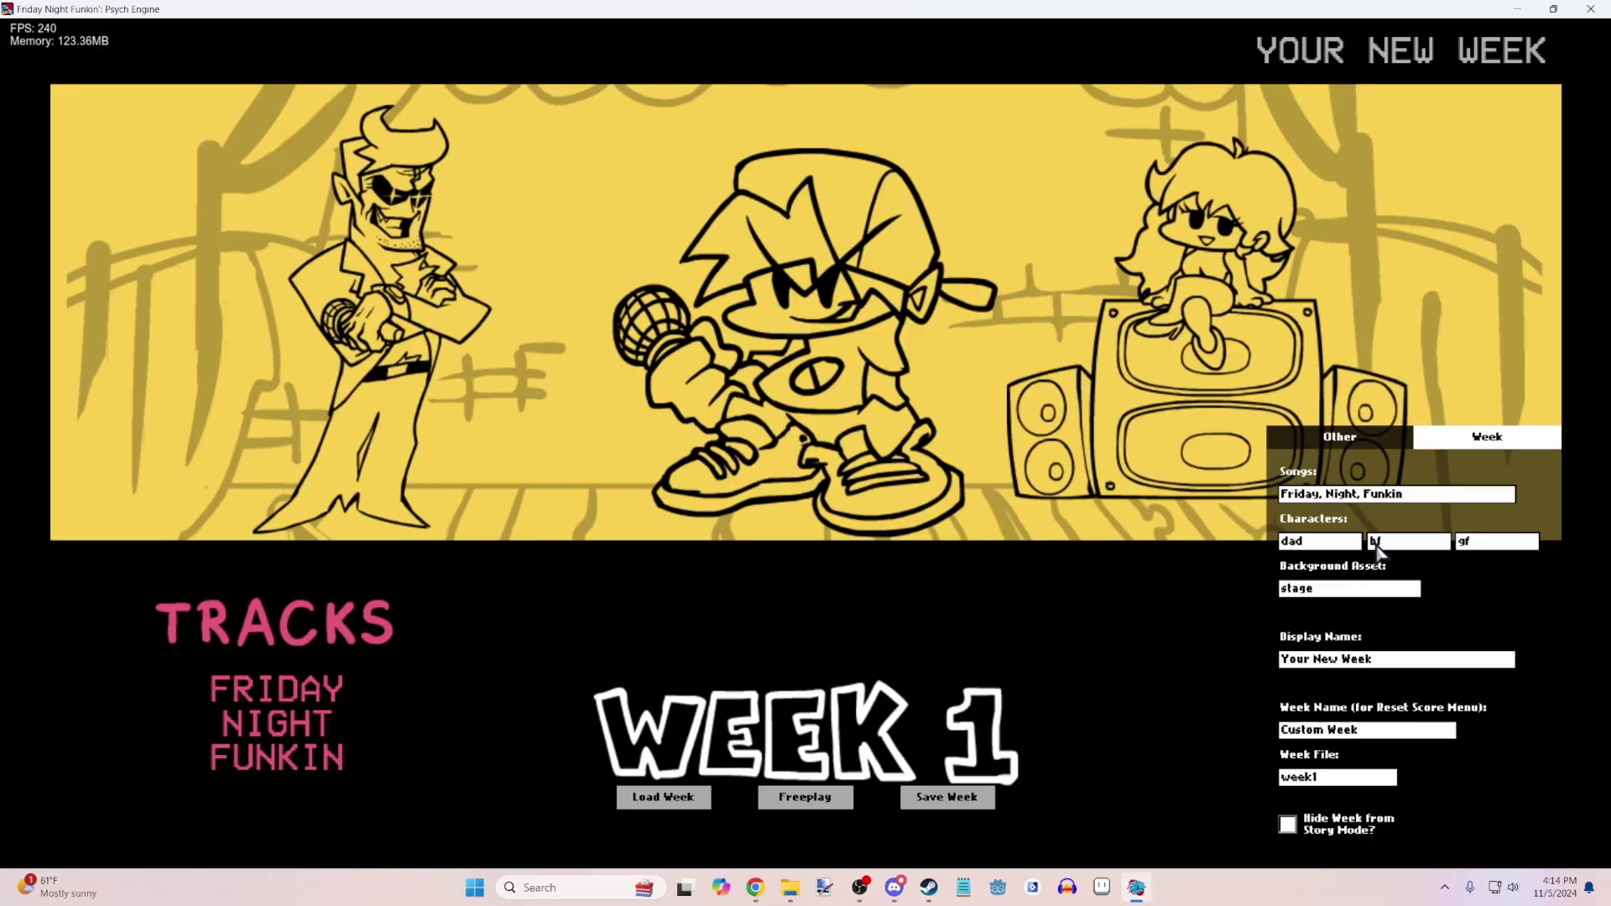
- Clear both the first character and the background asset of the week
{"action": "left_click", "coordinate": [1334, 543]}
{"action": "key", "text": "BackSpace"}
{"action": "key", "text": "BackSpace"}
{"action": "key", "text": "BackSpace"}
{"action": "left_click", "coordinate": [1327, 590]}
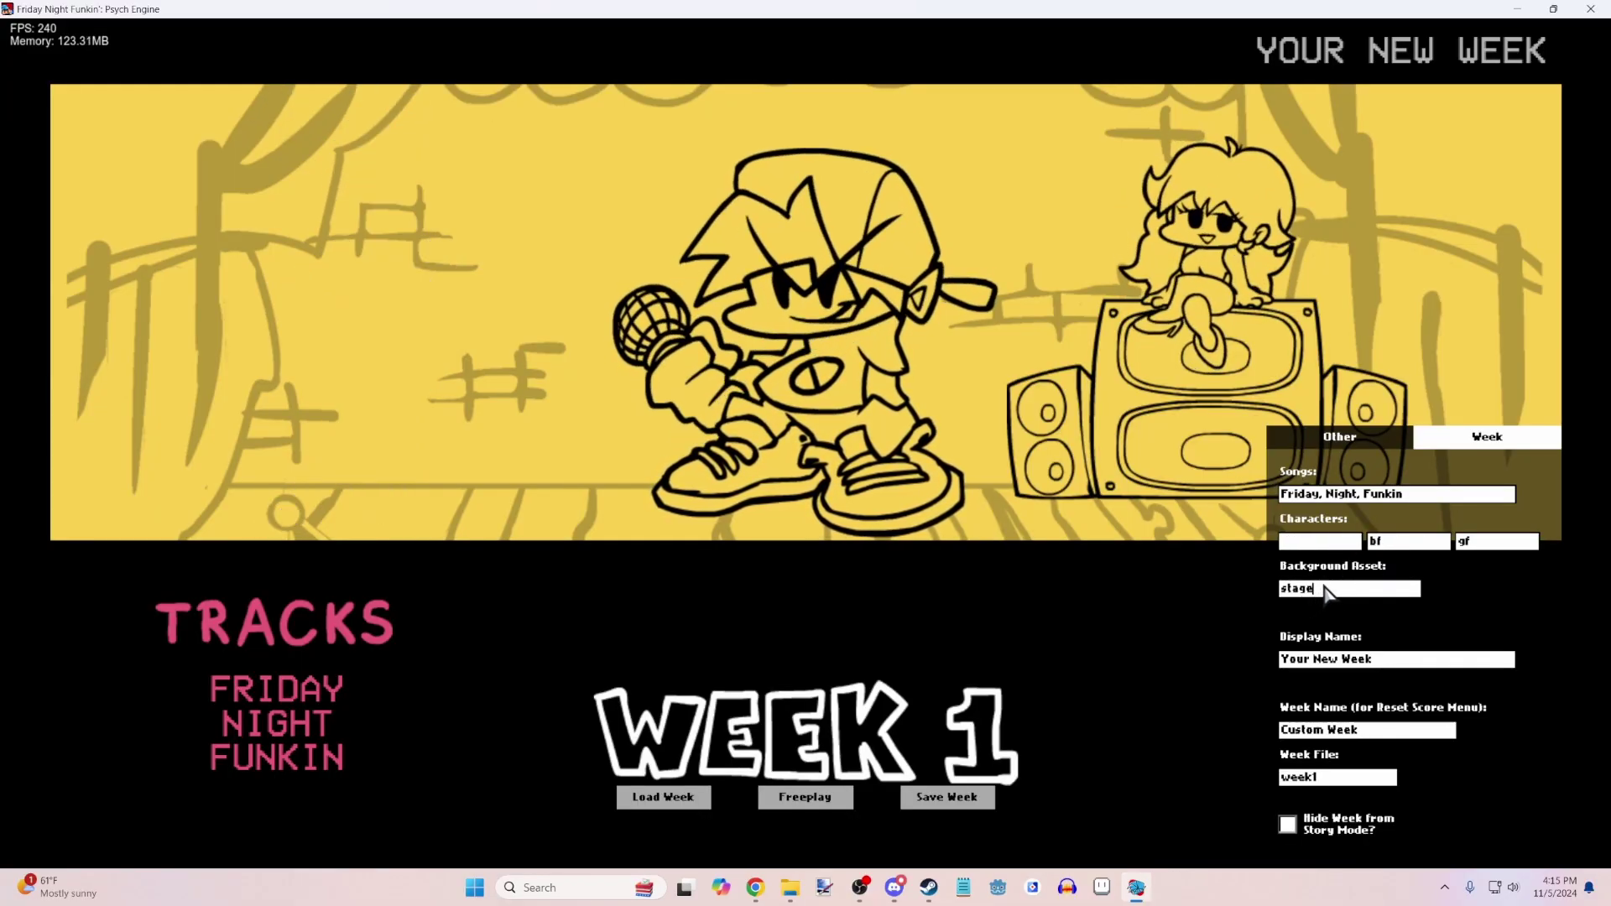
{"action": "key", "text": "BackSpace"}
{"action": "key", "text": "BackSpace"}
{"action": "key", "text": "BackSpace"}
{"action": "key", "text": "BackSpace"}
{"action": "key", "text": "BackSpace"}
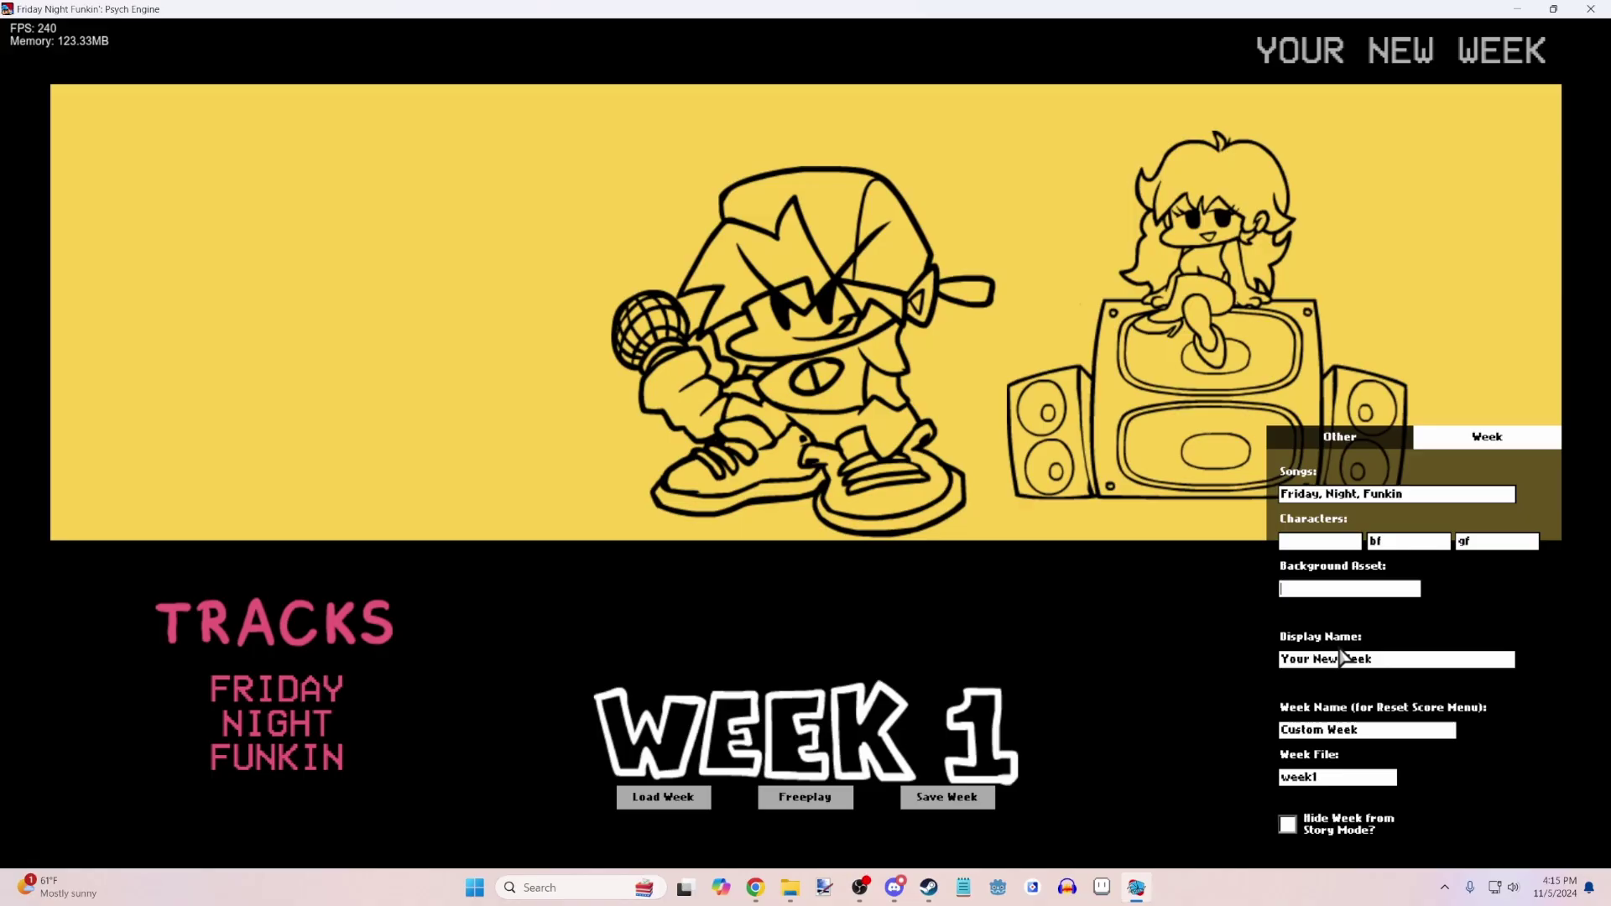
- Change the week's display name to "Tutorial By CatbrotherDoesEverything"
{"action": "left_click", "coordinate": [1343, 659]}
{"action": "key", "text": "BackSpace"}
{"action": "key", "text": "BackSpace"}
{"action": "key", "text": "BackSpace"}
{"action": "key", "text": "BackSpace"}
{"action": "key", "text": "BackSpace"}
{"action": "key", "text": "BackSpace"}
{"action": "key", "text": "BackSpace"}
{"action": "key", "text": "BackSpace"}
{"action": "key", "text": "BackSpace"}
{"action": "key", "text": "BackSpace"}
{"action": "key", "text": "BackSpace"}
{"action": "key", "text": "BackSpace"}
{"action": "key", "text": "BackSpace"}
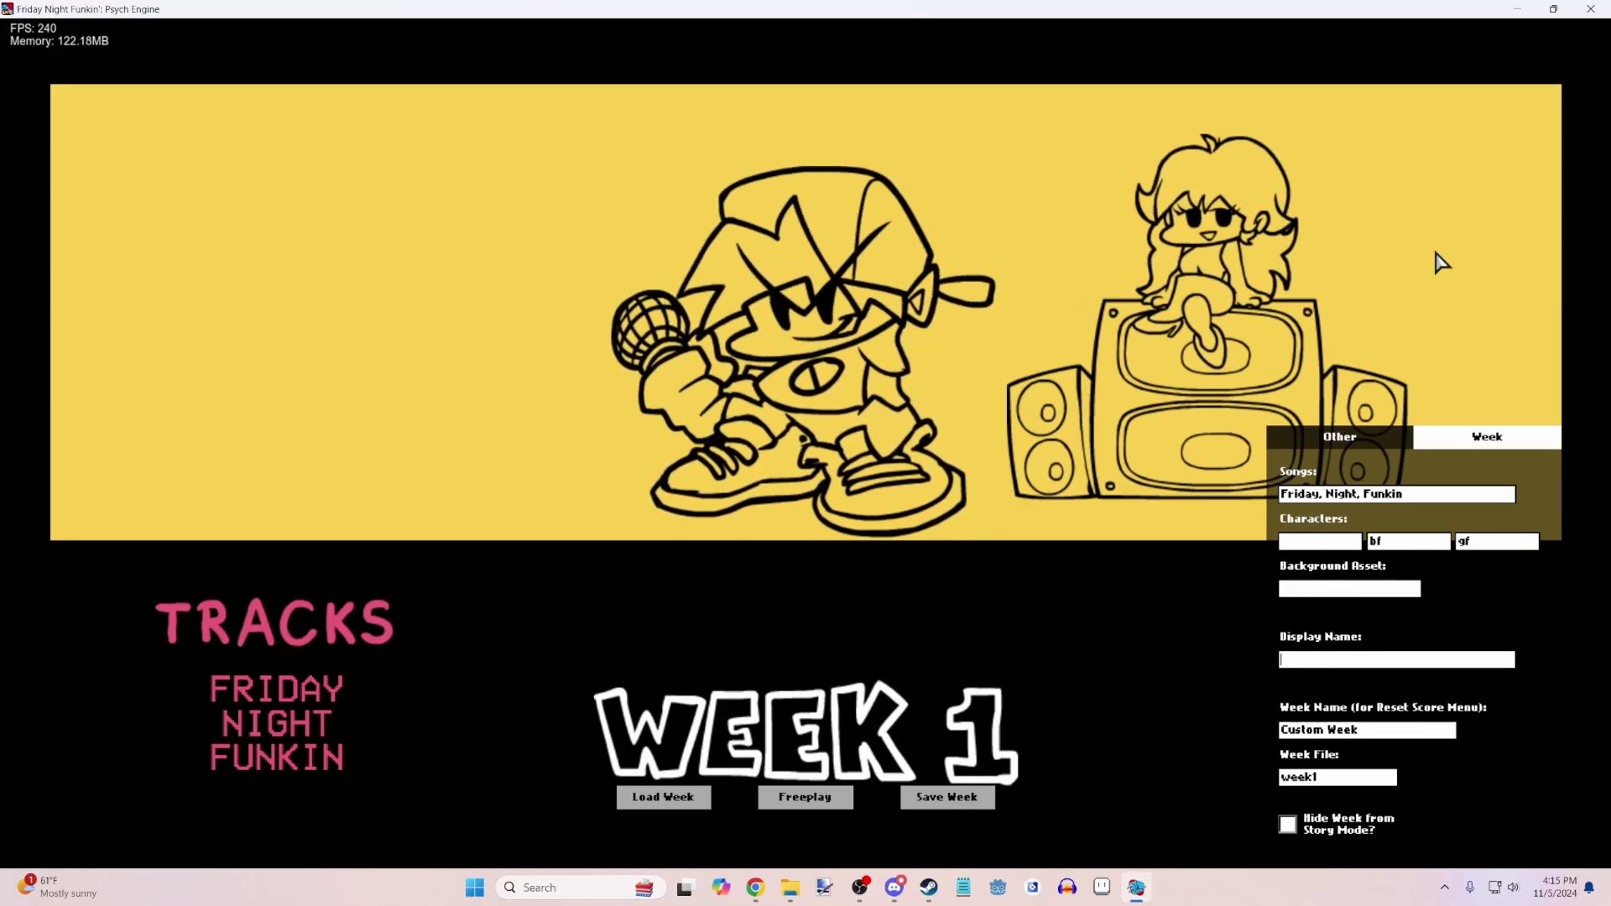
{"action": "type", "text": "Tuto"}
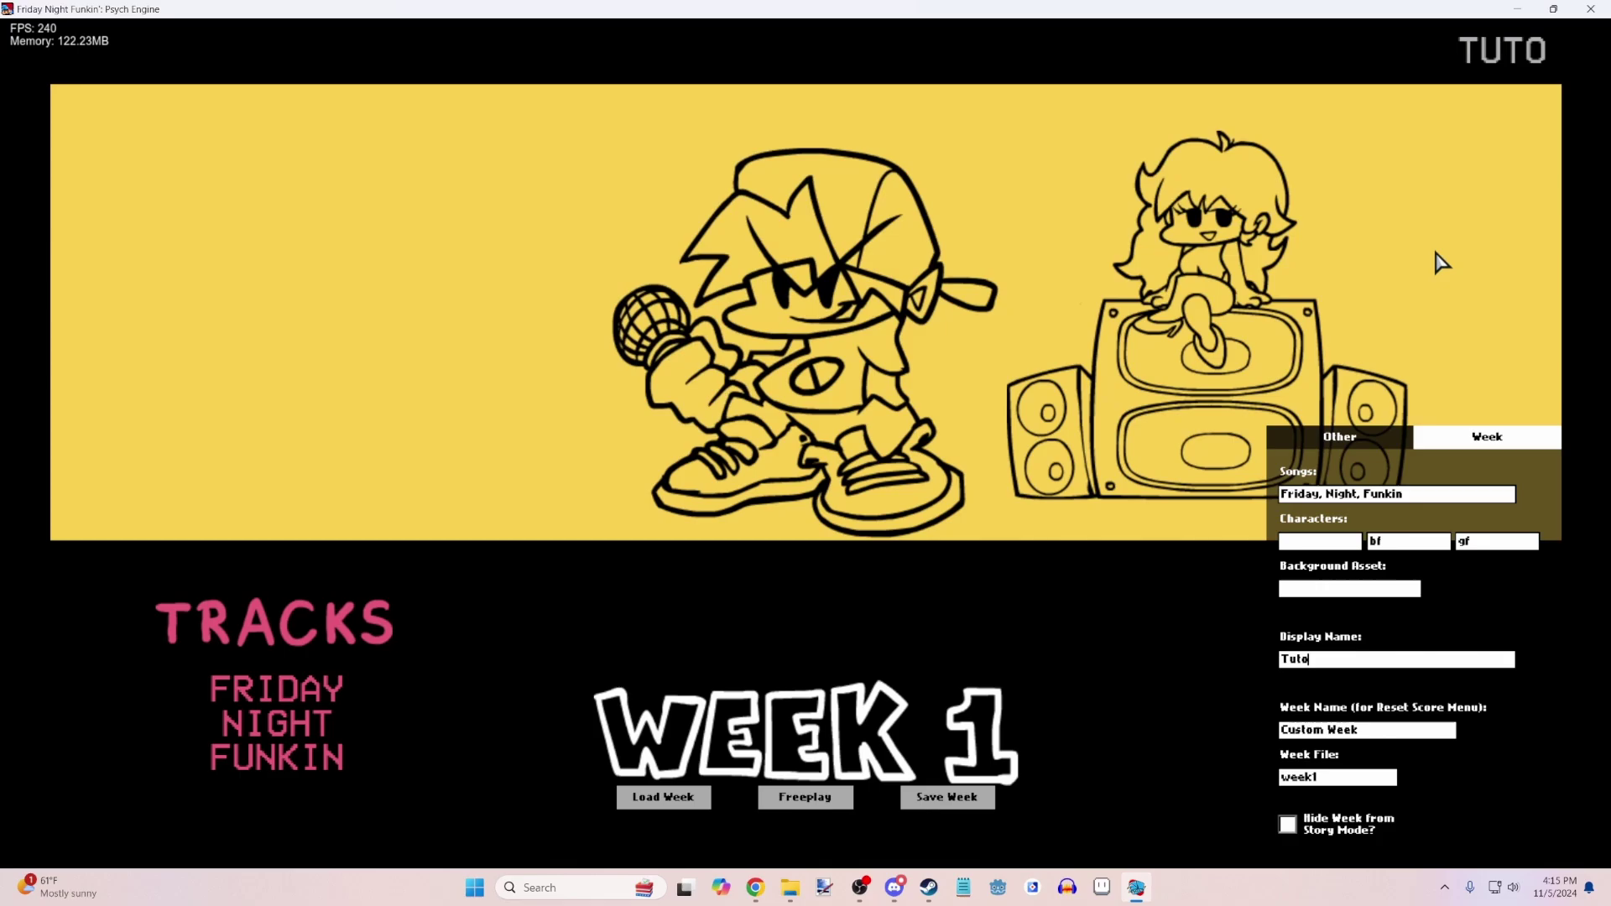
{"action": "type", "text": "rial By Catbr"}
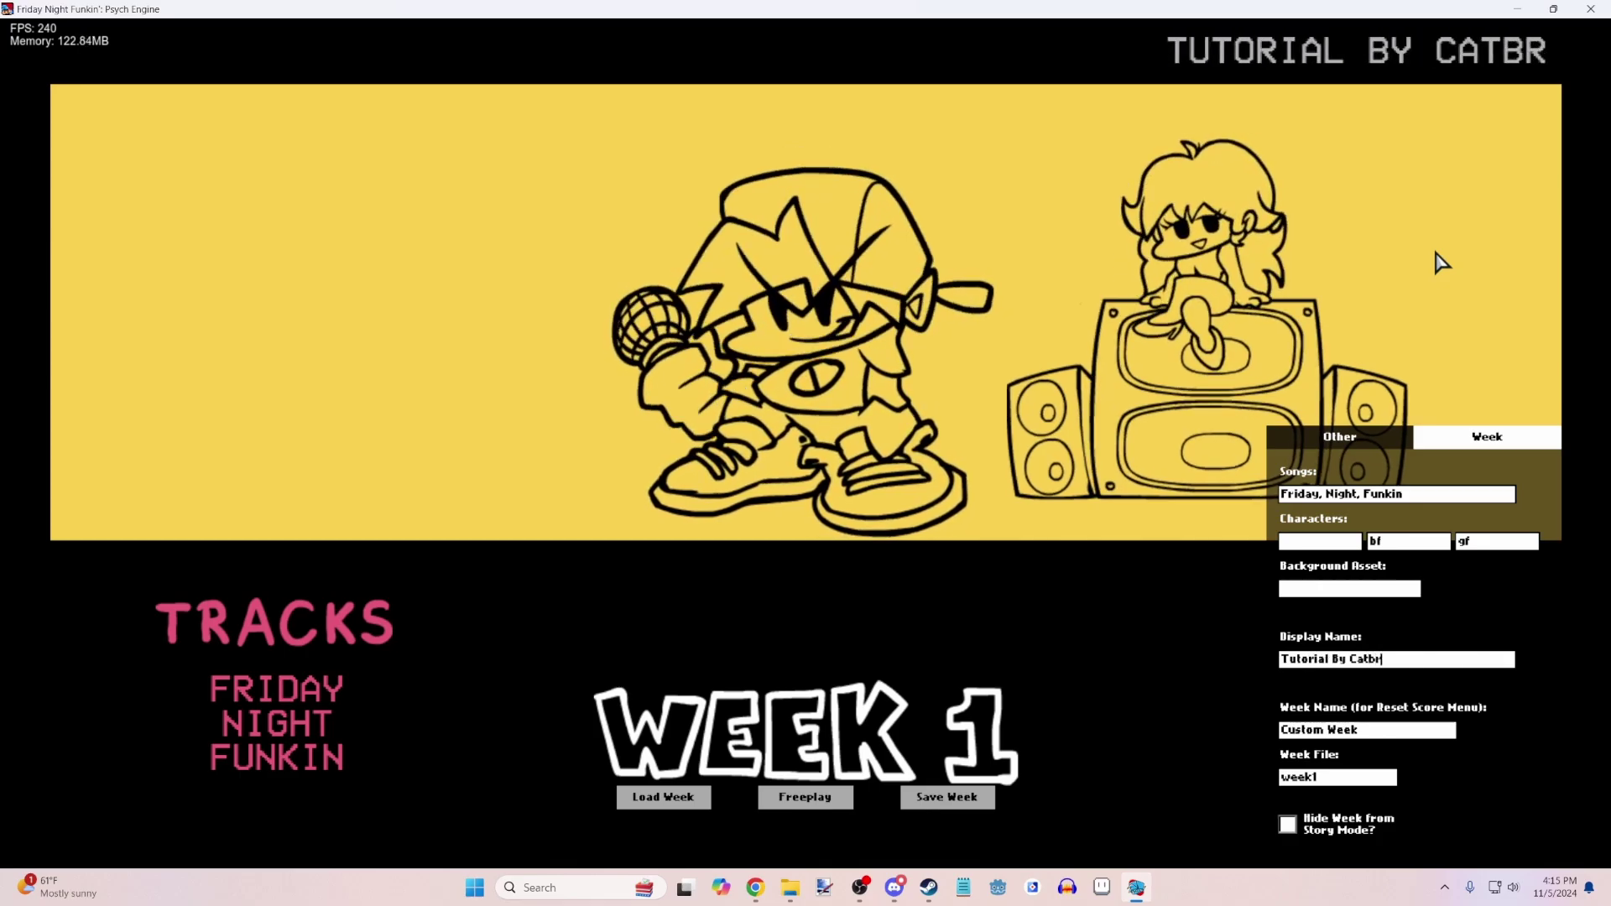
{"action": "type", "text": "otherDoesEverything"}
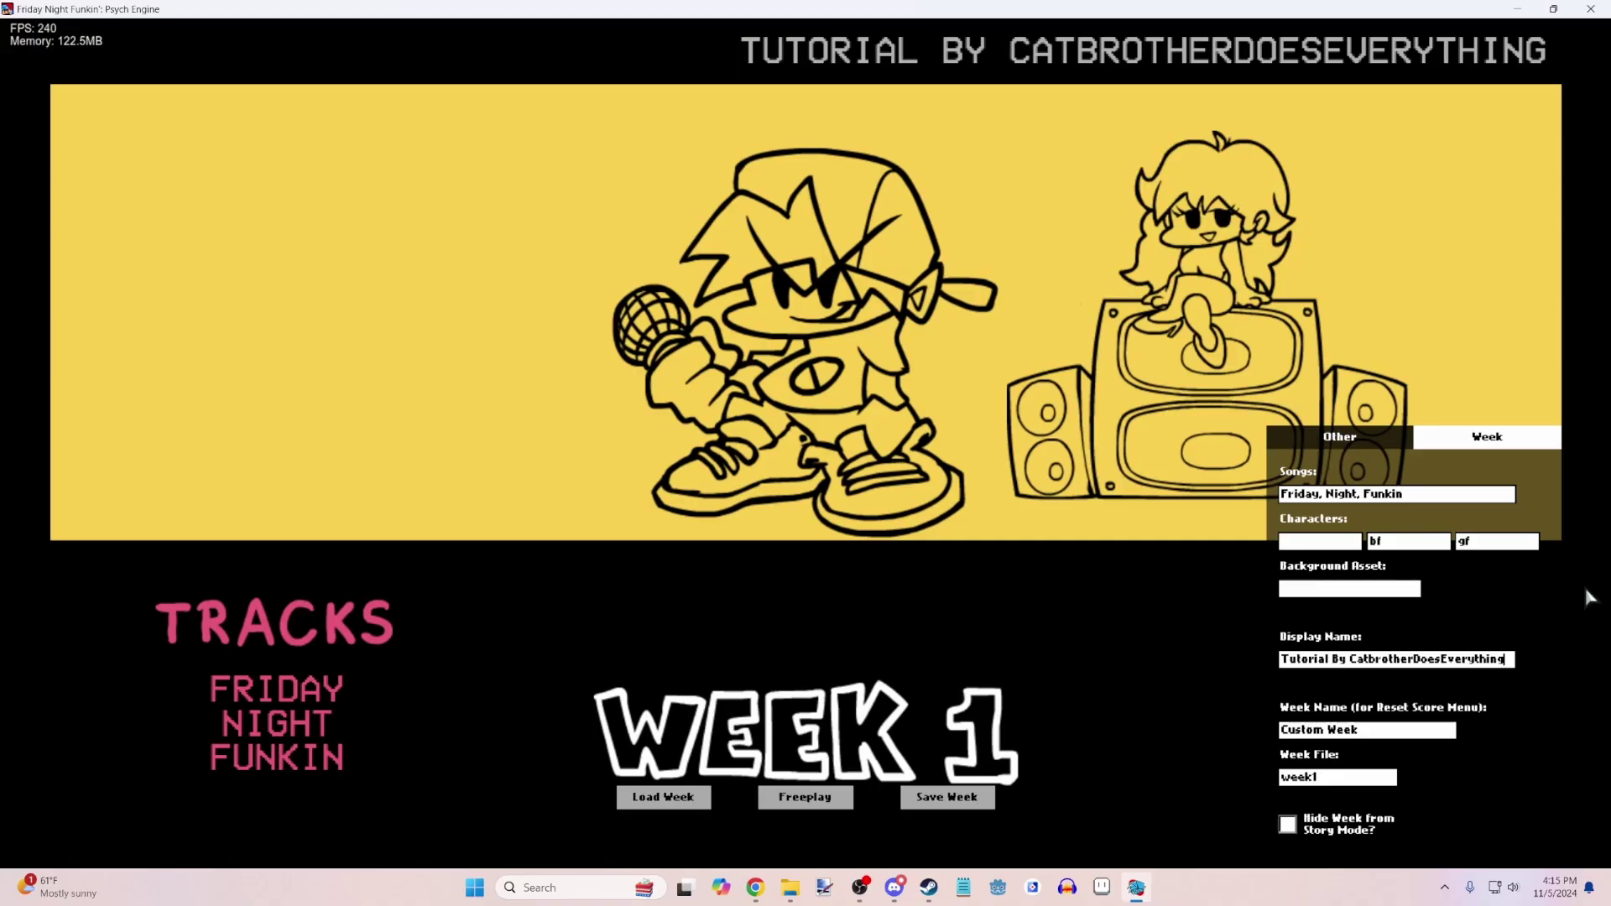
- Replace the week name for the reset score menu with "catbrotherdoeseverything"
{"action": "left_click", "coordinate": [1381, 735]}
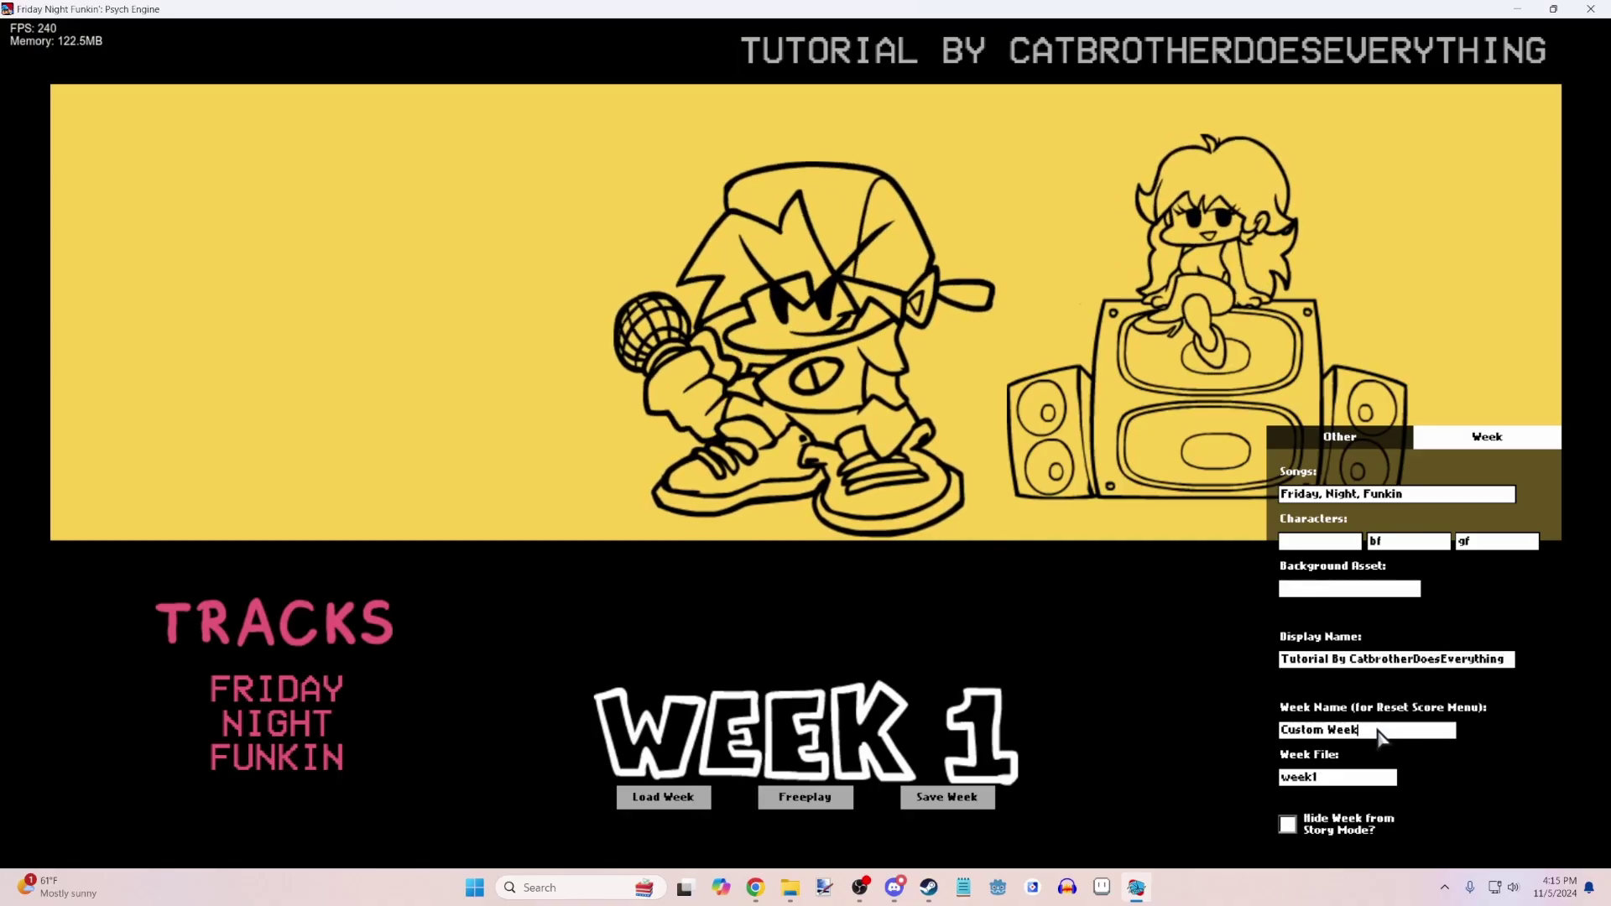
{"action": "key", "text": "BackSpace"}
{"action": "key", "text": "BackSpace"}
{"action": "key", "text": "BackSpace"}
{"action": "key", "text": "BackSpace"}
{"action": "key", "text": "BackSpace"}
{"action": "key", "text": "BackSpace"}
{"action": "key", "text": "BackSpace"}
{"action": "key", "text": "BackSpace"}
{"action": "key", "text": "BackSpace"}
{"action": "key", "text": "BackSpace"}
{"action": "key", "text": "BackSpace"}
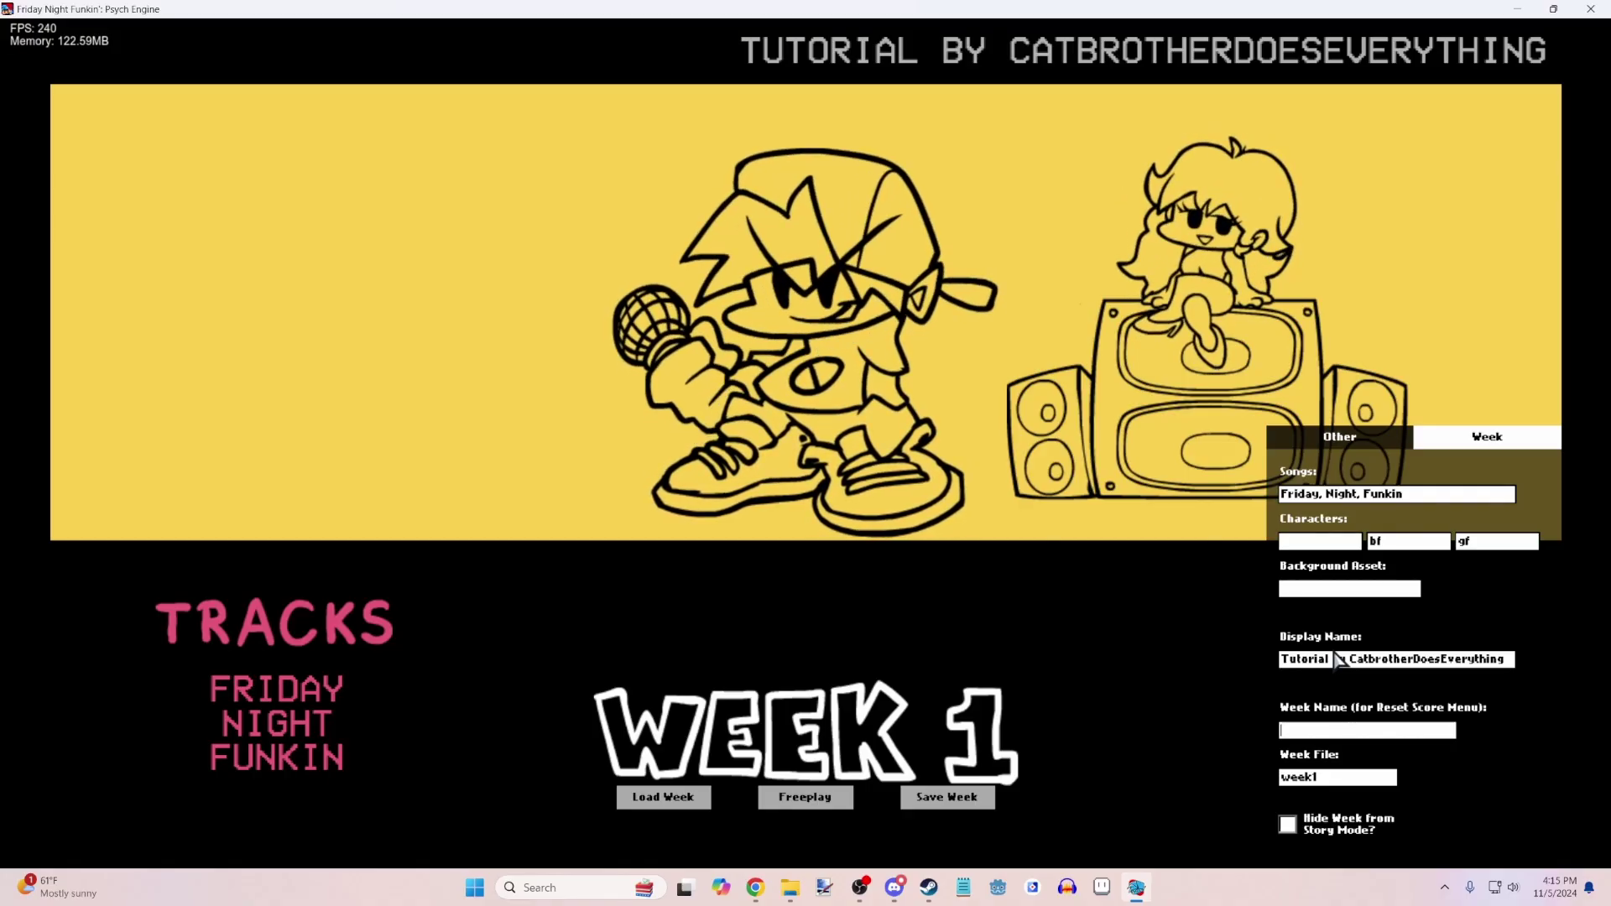
{"action": "type", "text": "ca"}
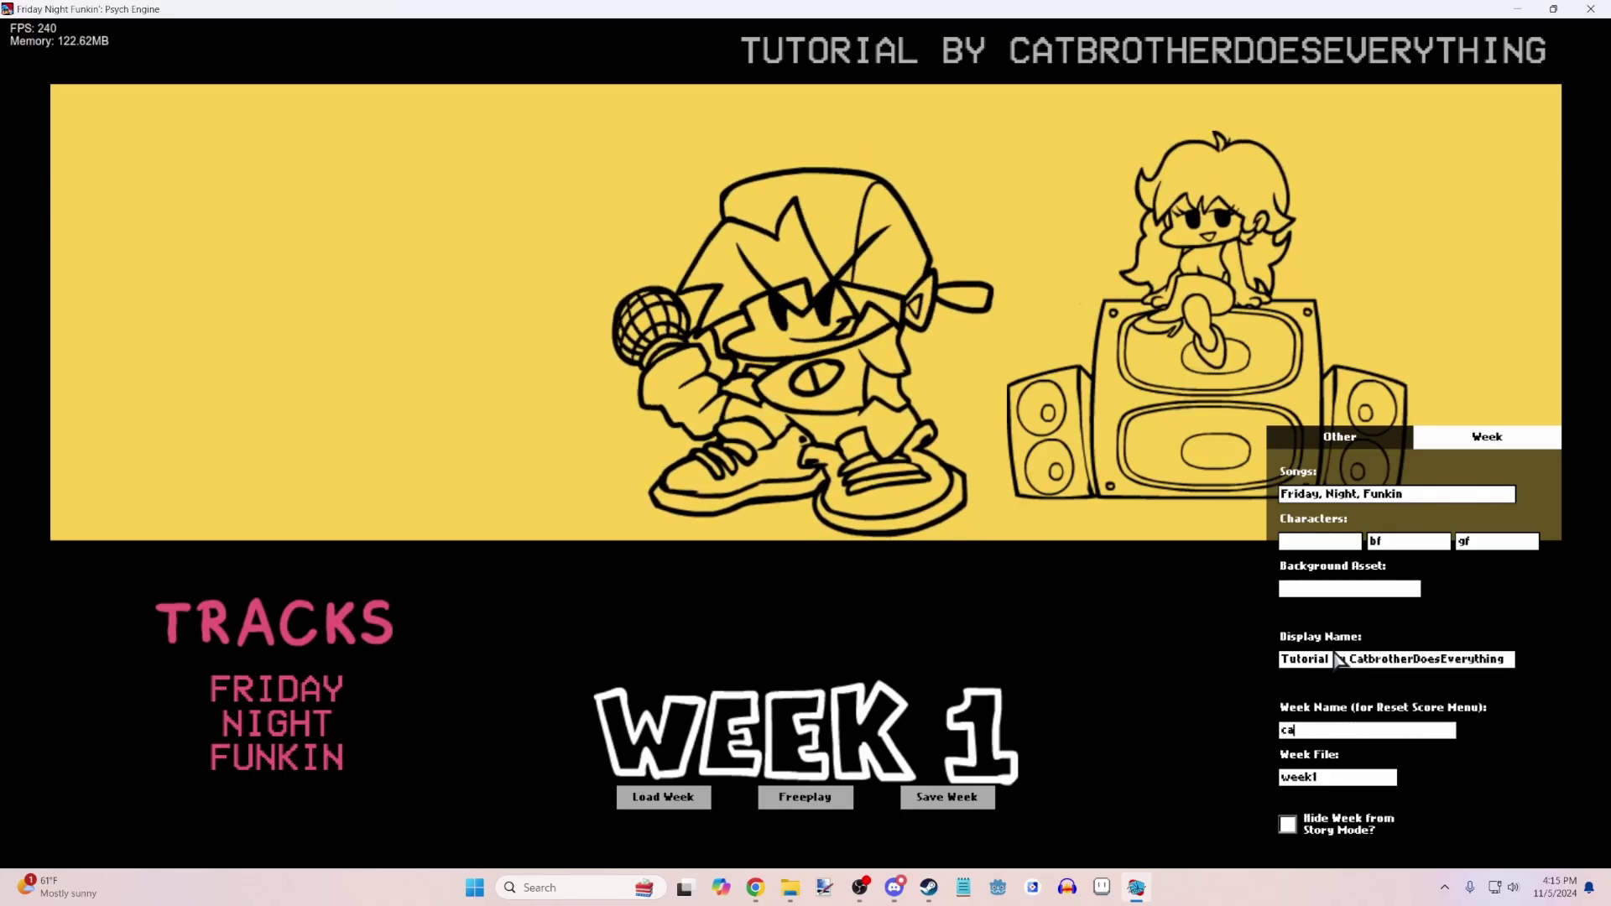
{"action": "type", "text": "tbrother"}
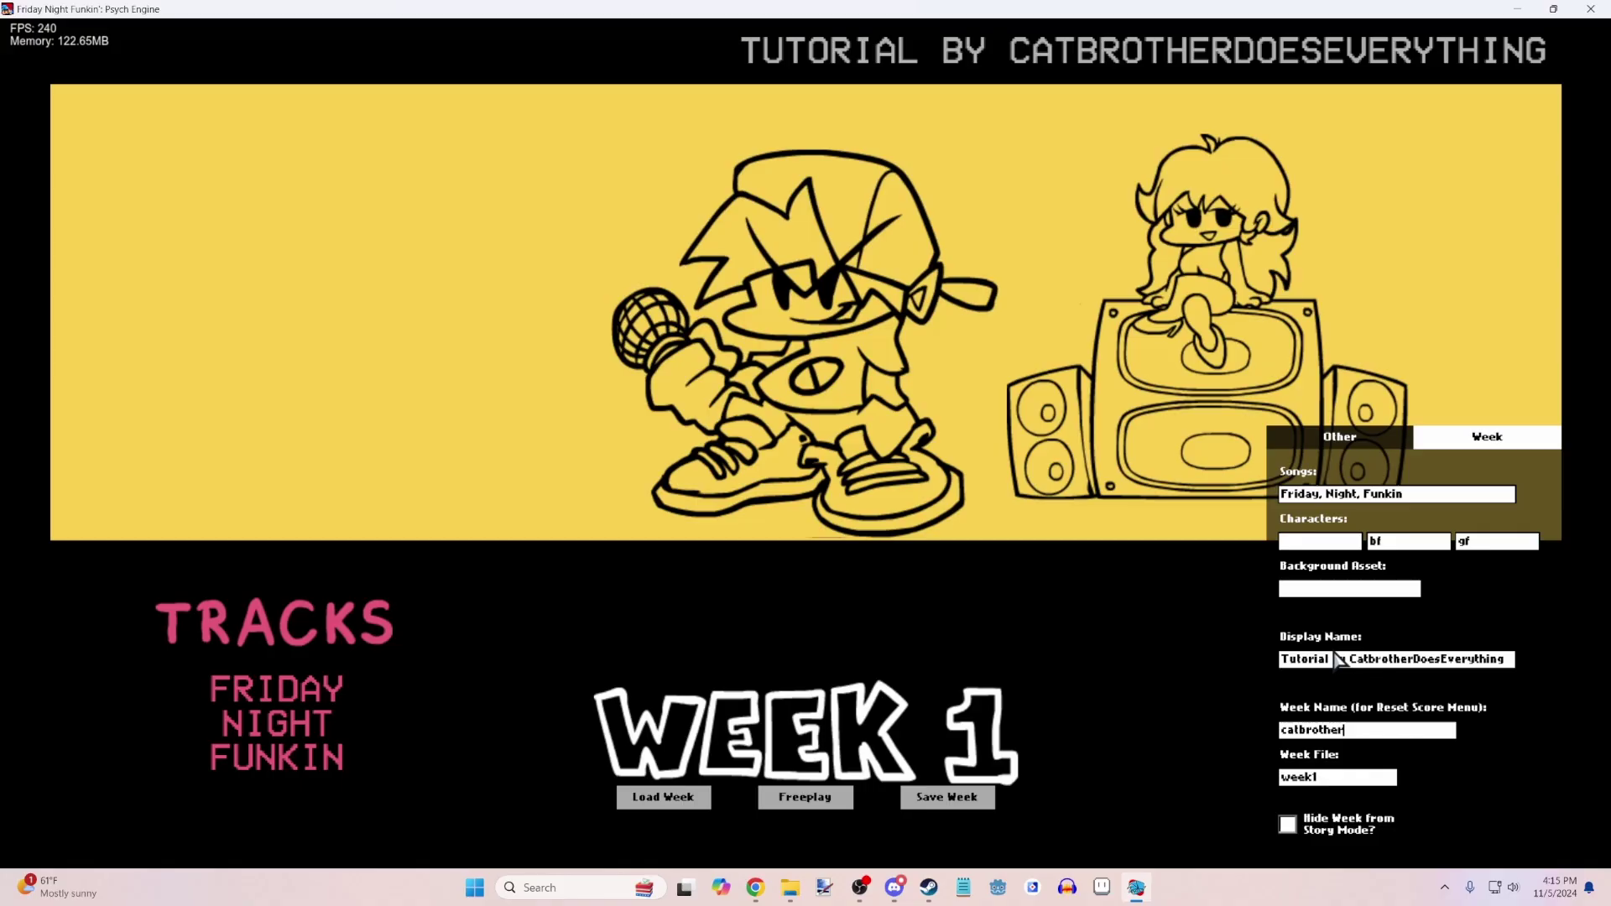
{"action": "type", "text": "doeseverything"}
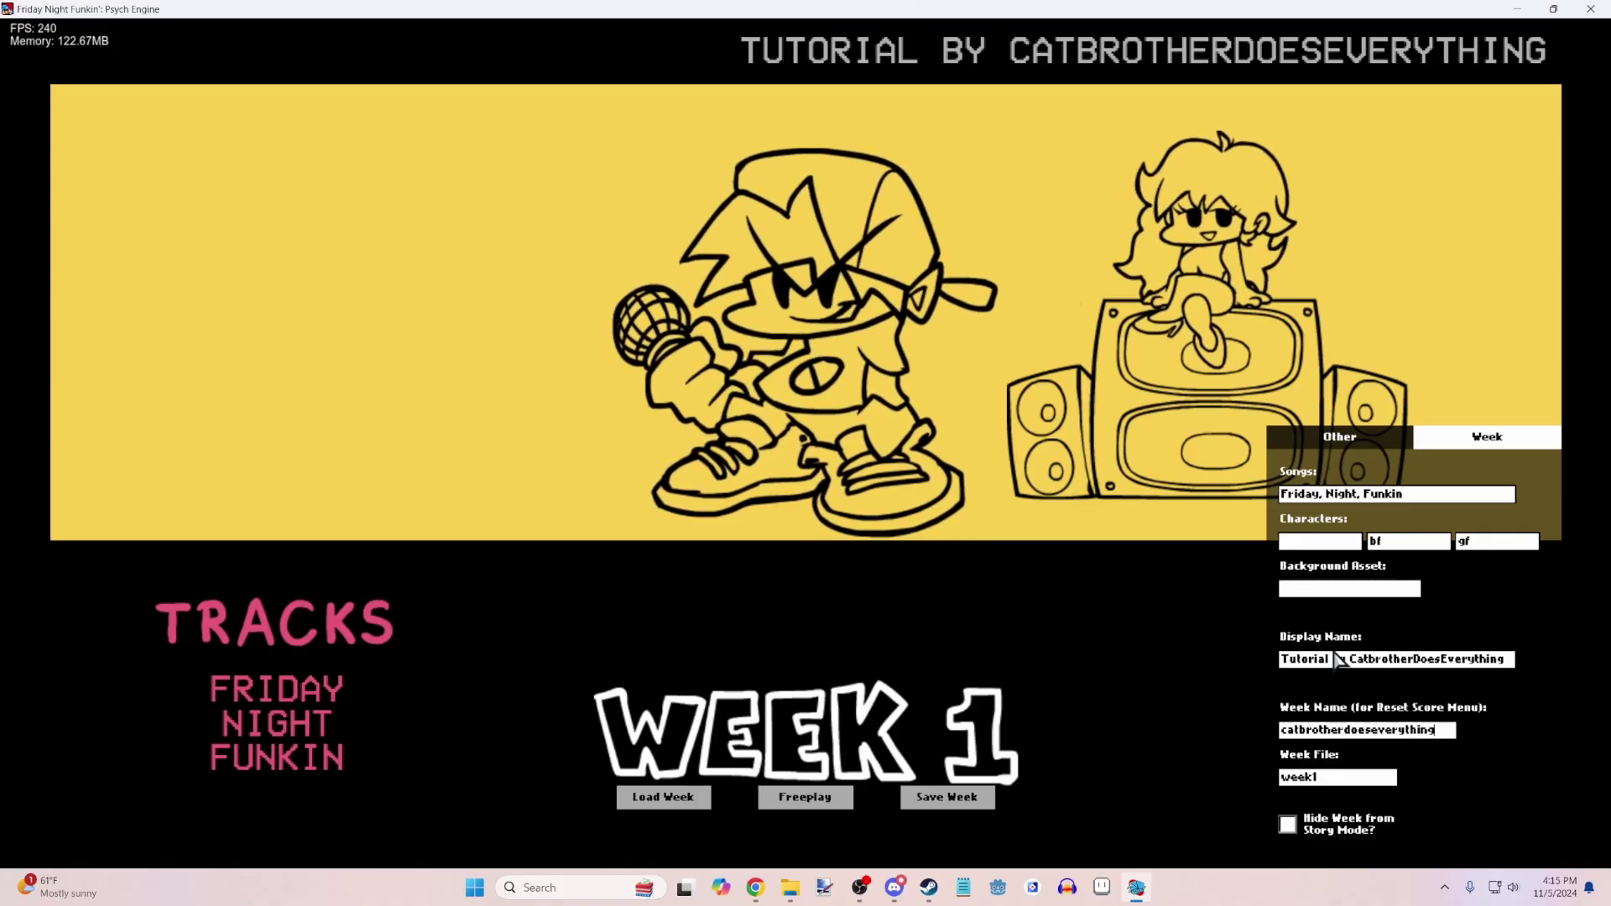
- Change the week file name to "fnftutorial"
{"action": "left_click", "coordinate": [1367, 780]}
{"action": "key", "text": "BackSpace"}
{"action": "key", "text": "BackSpace"}
{"action": "key", "text": "BackSpace"}
{"action": "key", "text": "BackSpace"}
{"action": "key", "text": "BackSpace"}
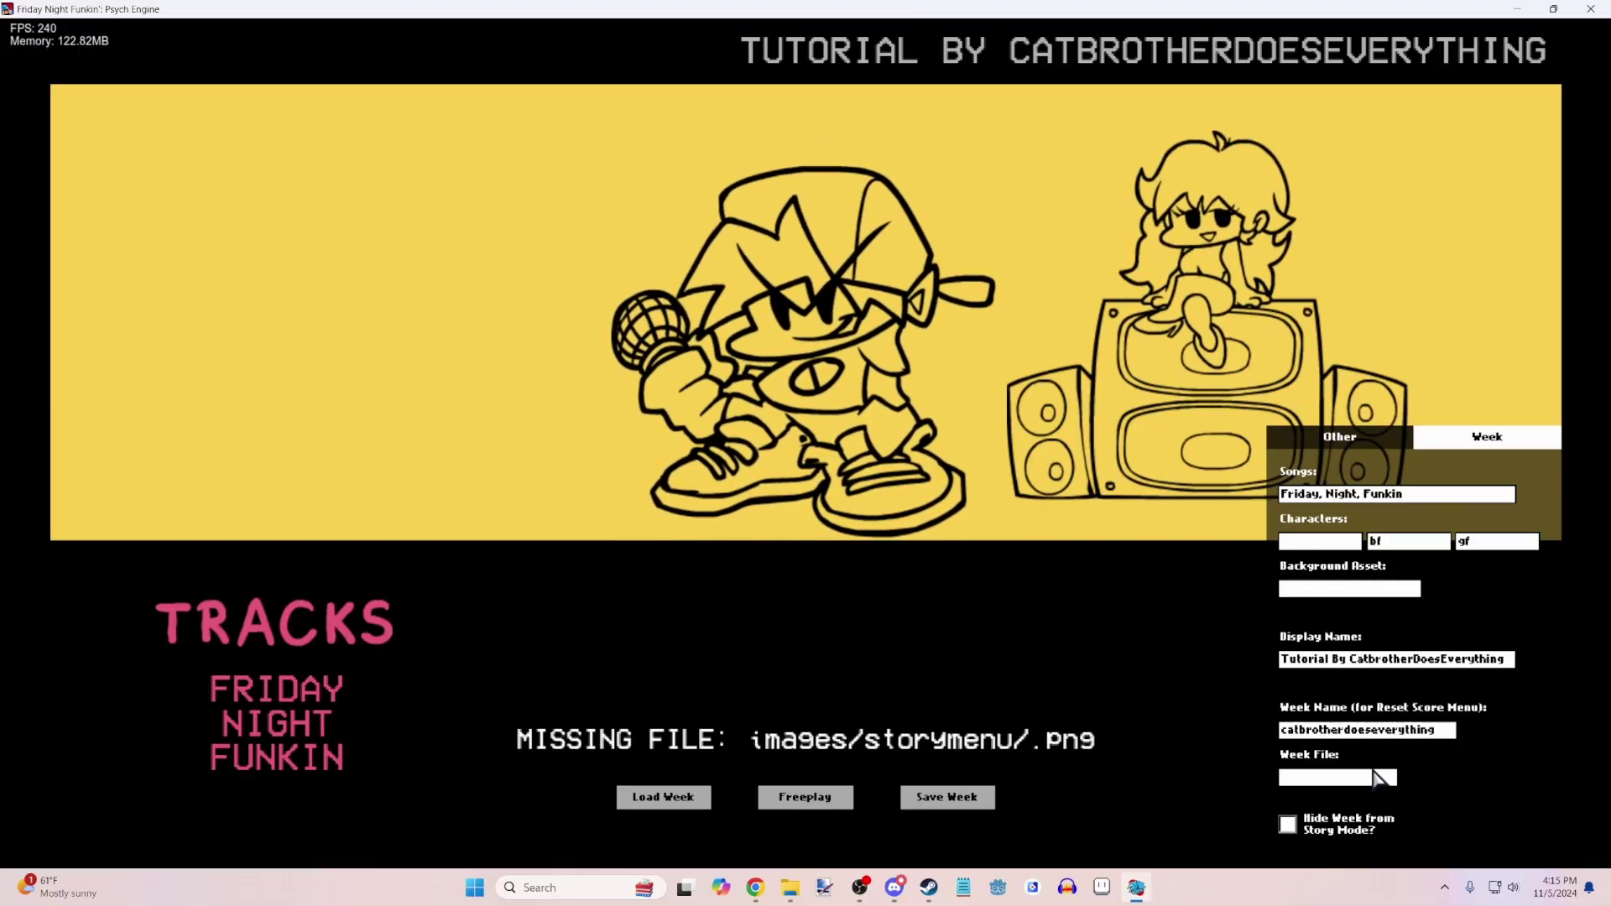
{"action": "type", "text": "fnfturo"}
{"action": "key", "text": "BackSpace"}
{"action": "key", "text": "BackSpace"}
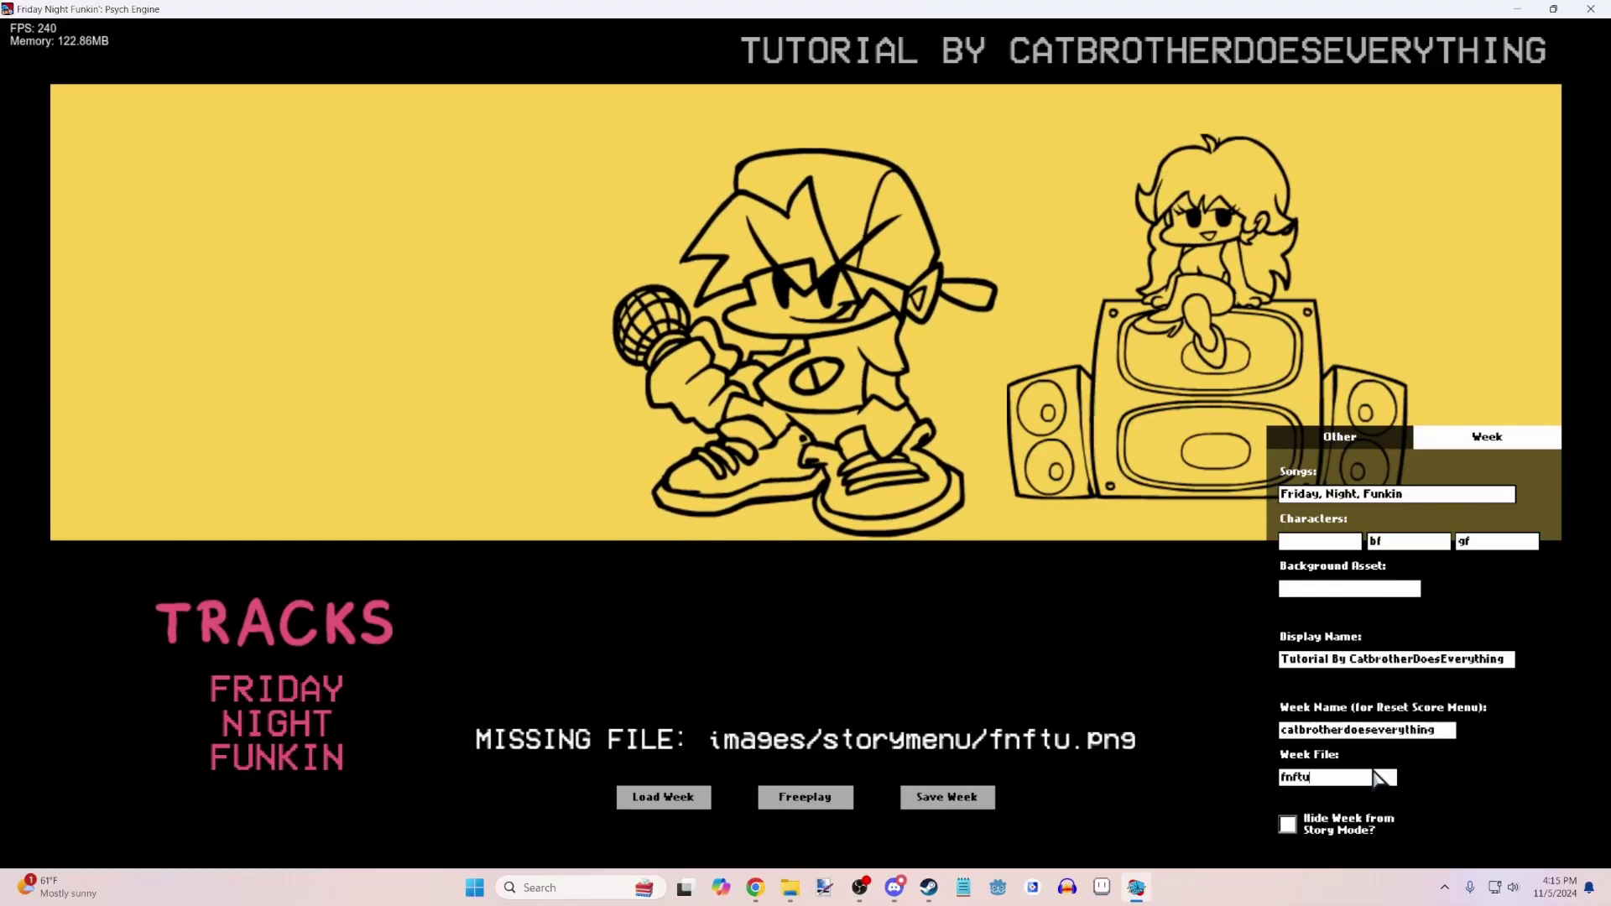
{"action": "type", "text": "torial"}
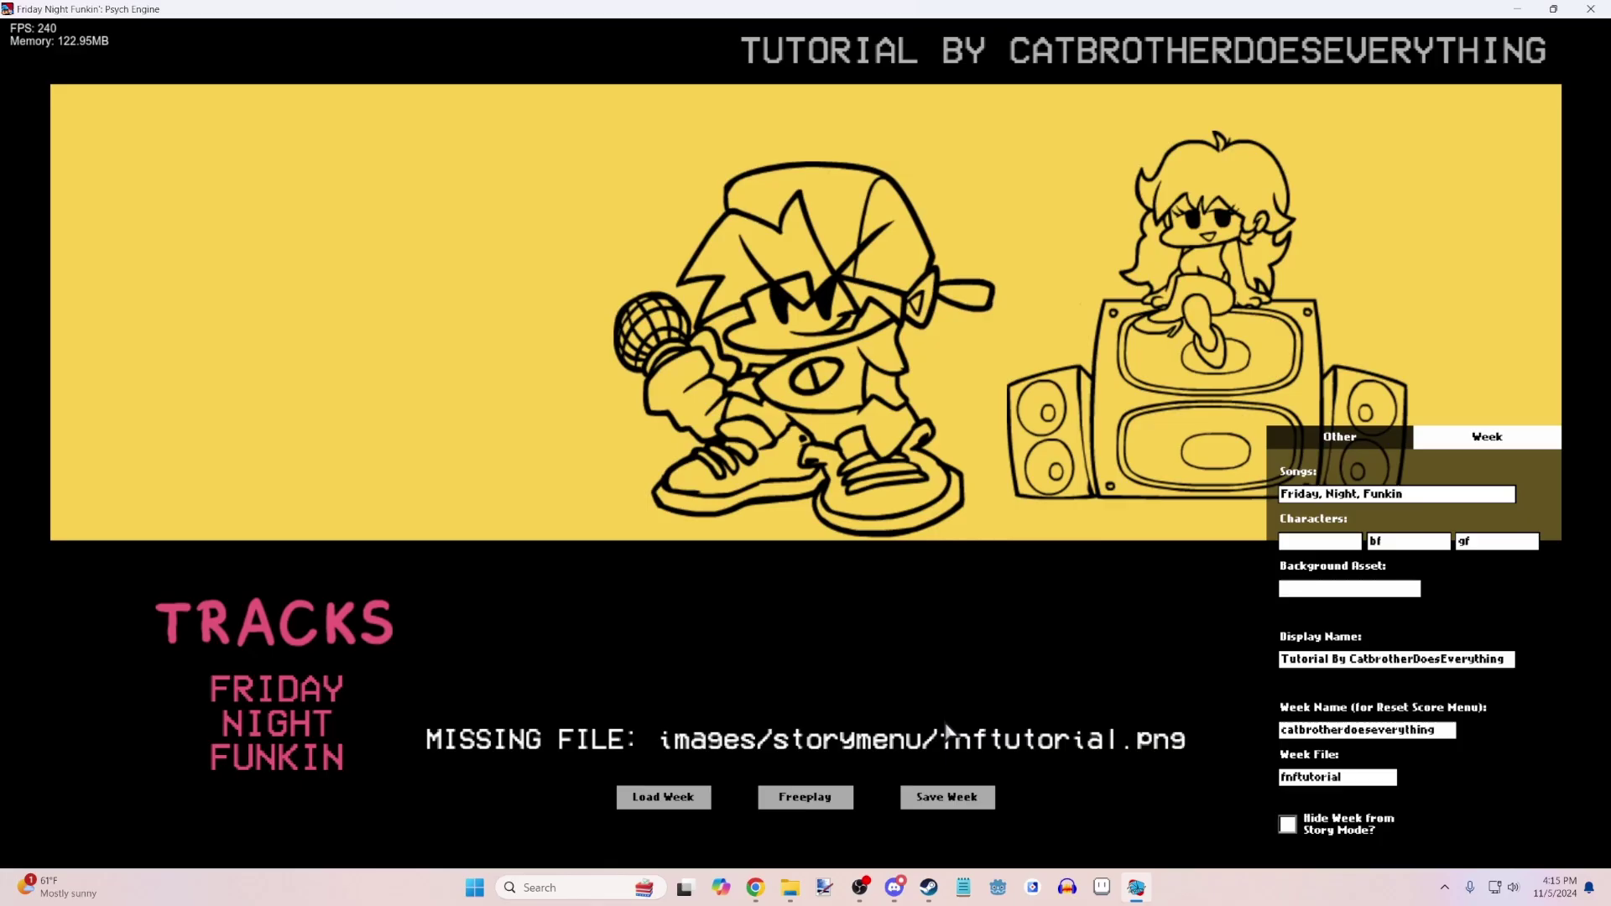
- Switch to File Explorer and open the mods folder inside the PsychEngine folder
{"action": "left_click", "coordinate": [795, 888]}
{"action": "left_click", "coordinate": [836, 677]}
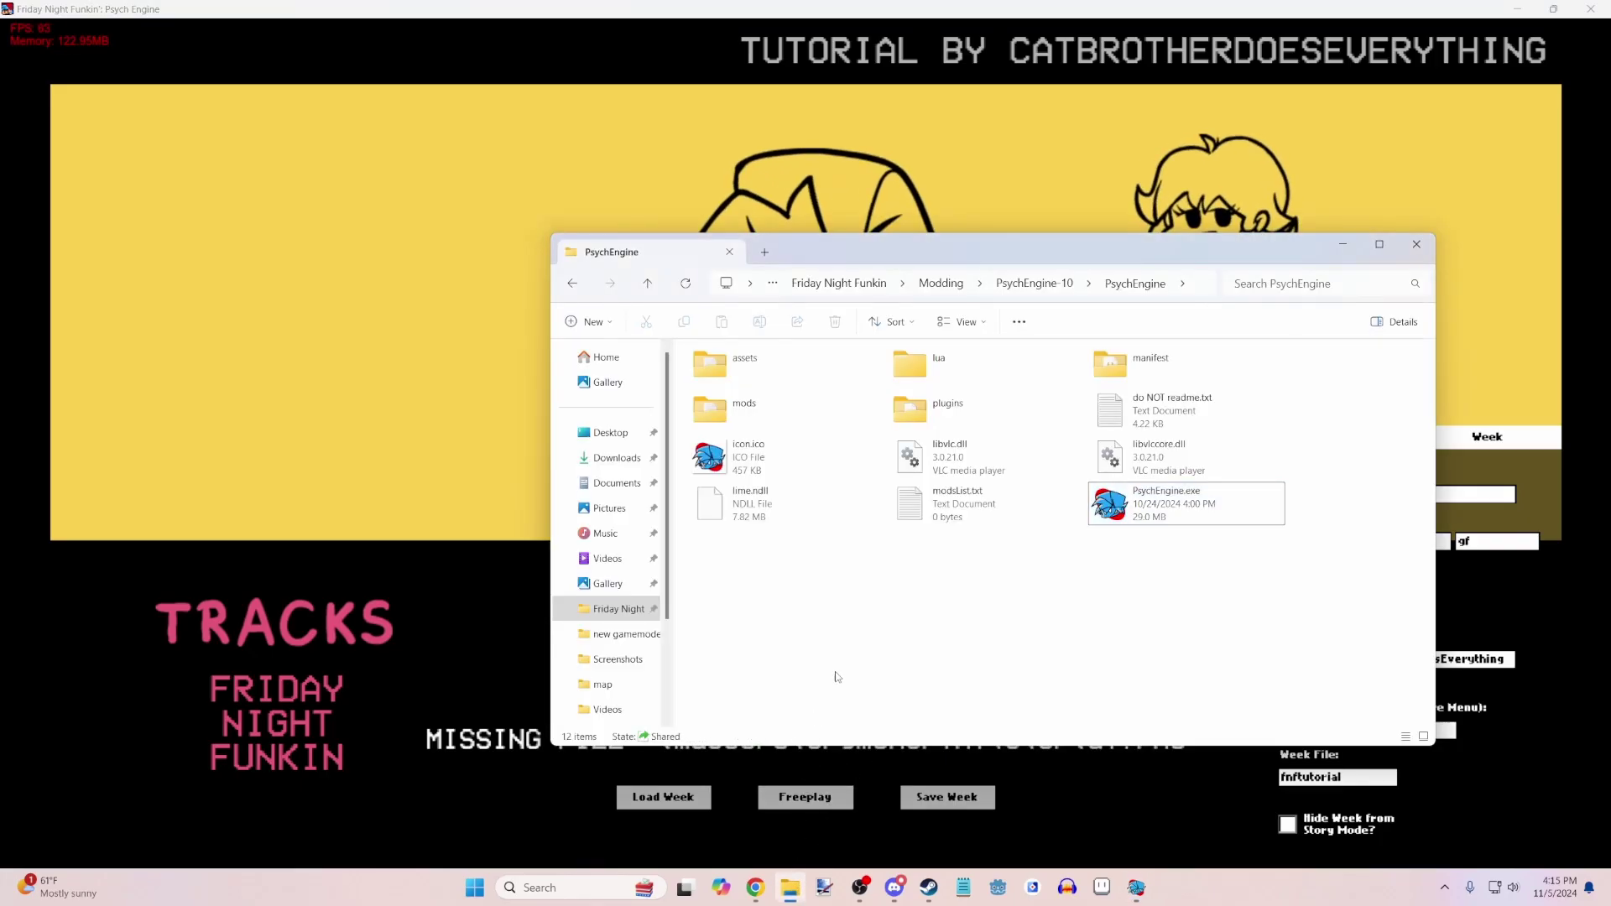
{"action": "left_click_drag", "start_coordinate": [913, 237], "coordinate": [741, 206]}
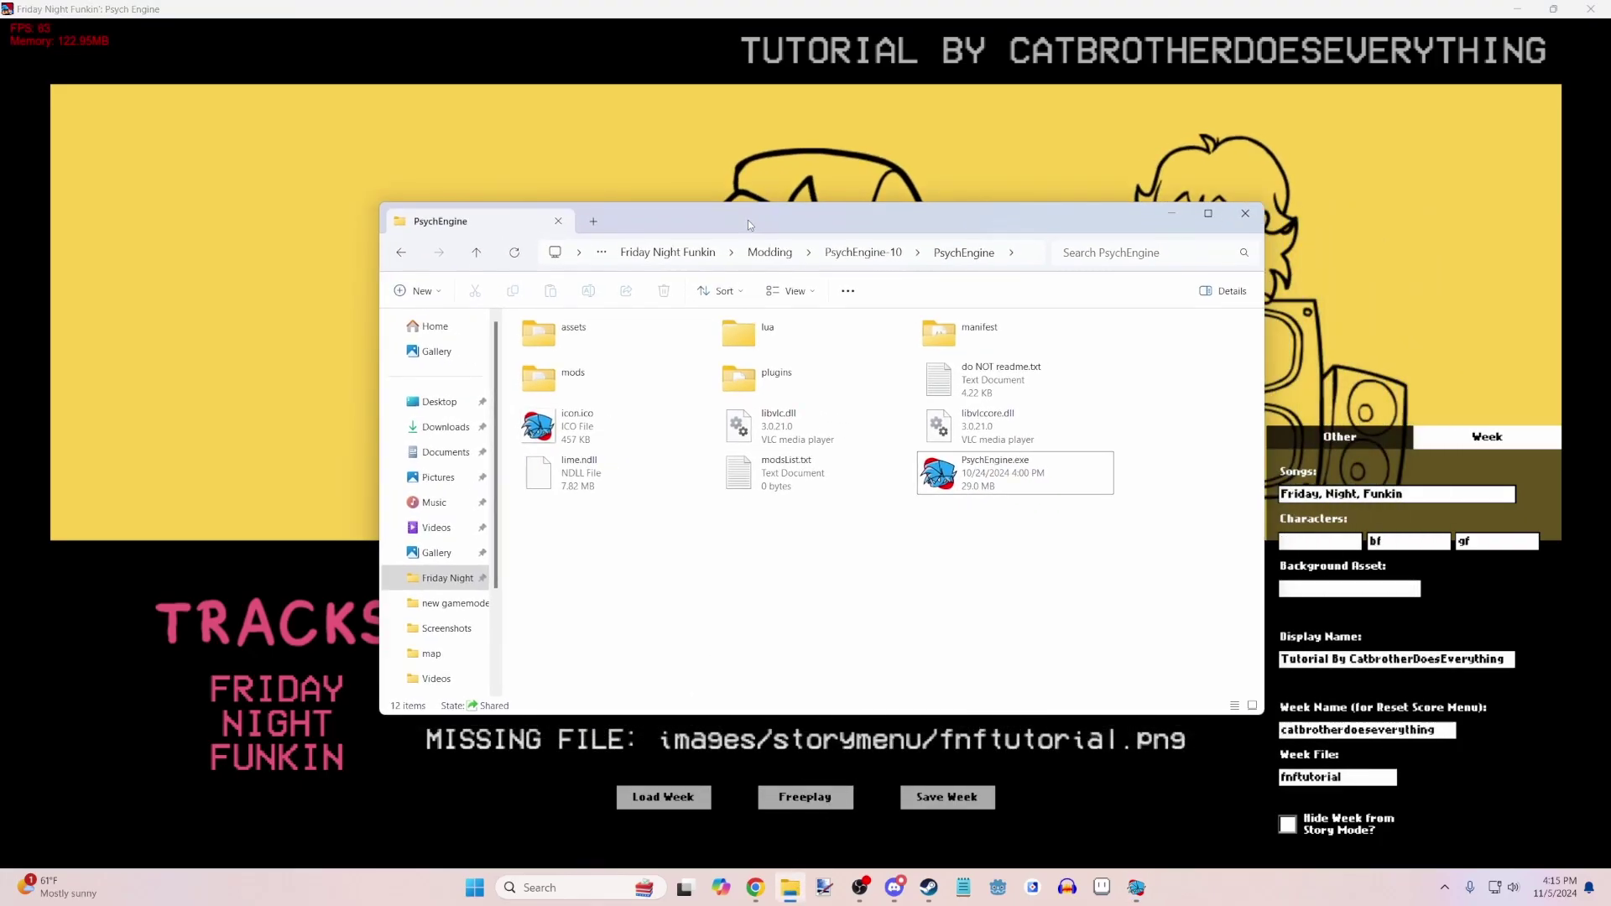
{"action": "double_click", "coordinate": [607, 364]}
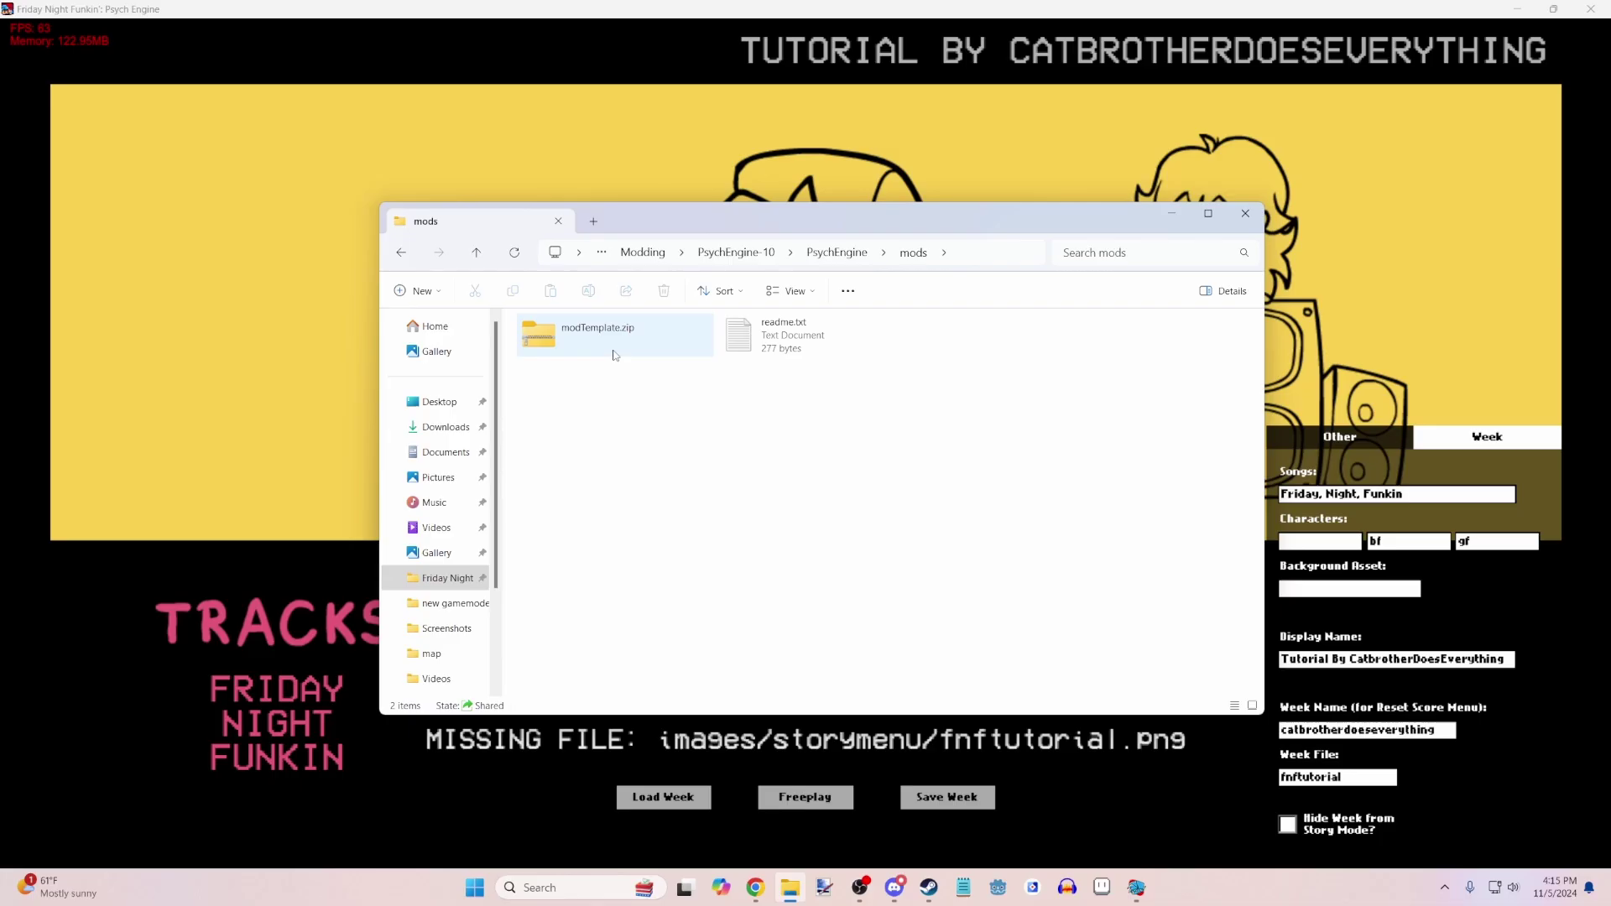
- Extract modTemplate.zip directly into the mods folder with WinRAR
{"action": "left_click", "coordinate": [628, 344]}
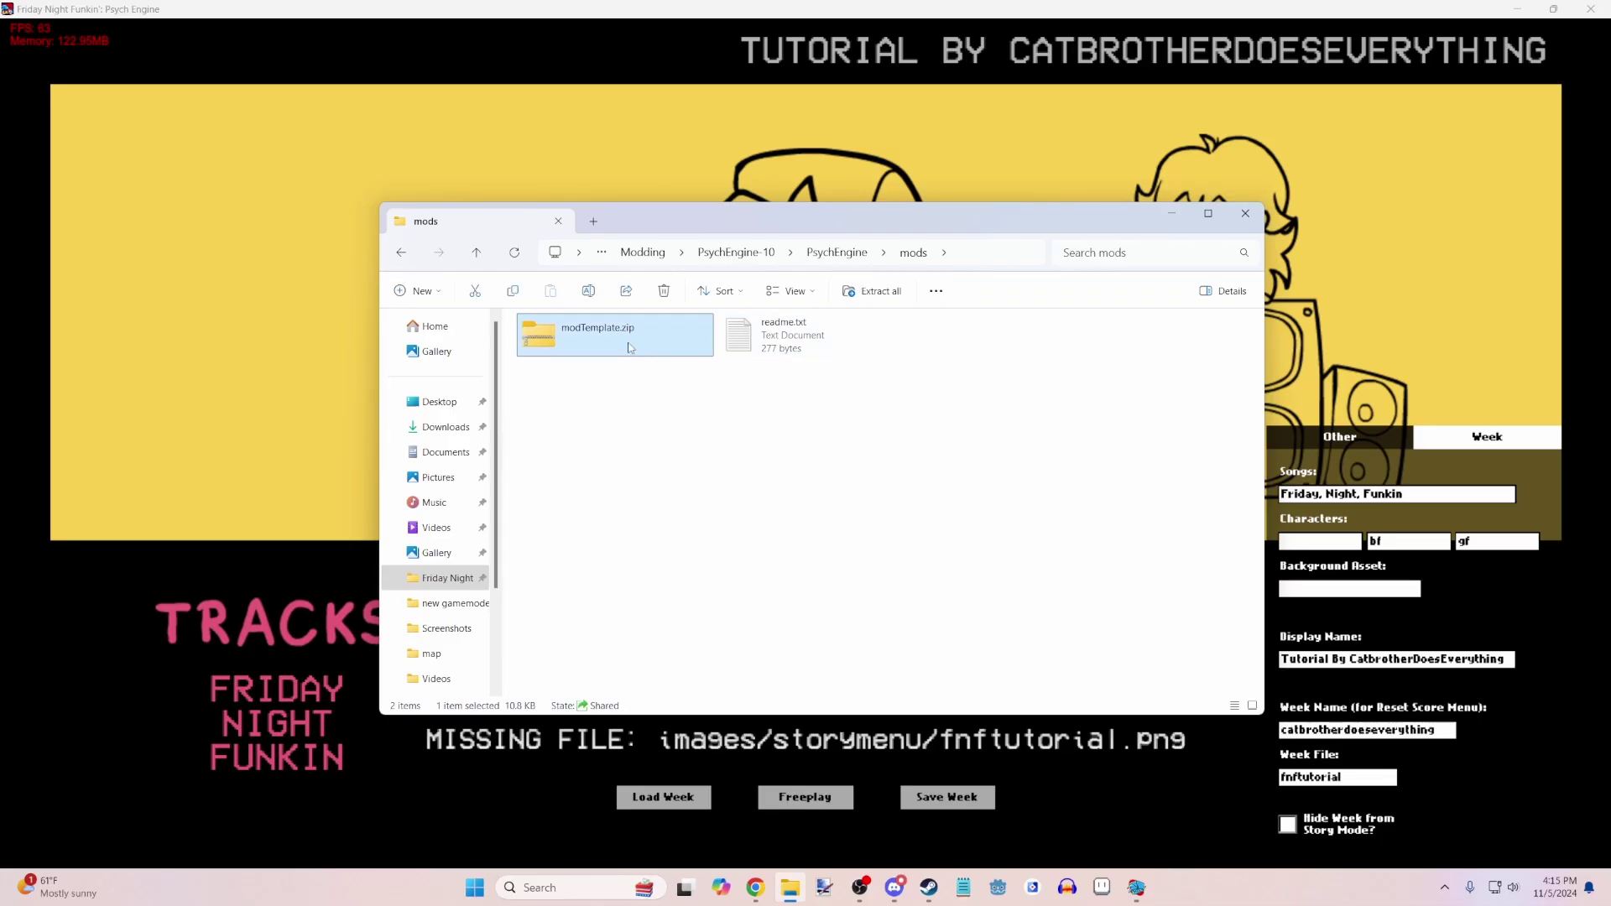
{"action": "mouse_move", "coordinate": [614, 315]}
{"action": "left_mouse_down"}
{"action": "mouse_move", "coordinate": [642, 293]}
{"action": "mouse_move", "coordinate": [640, 334]}
{"action": "left_mouse_up"}
{"action": "right_click", "coordinate": [641, 334]}
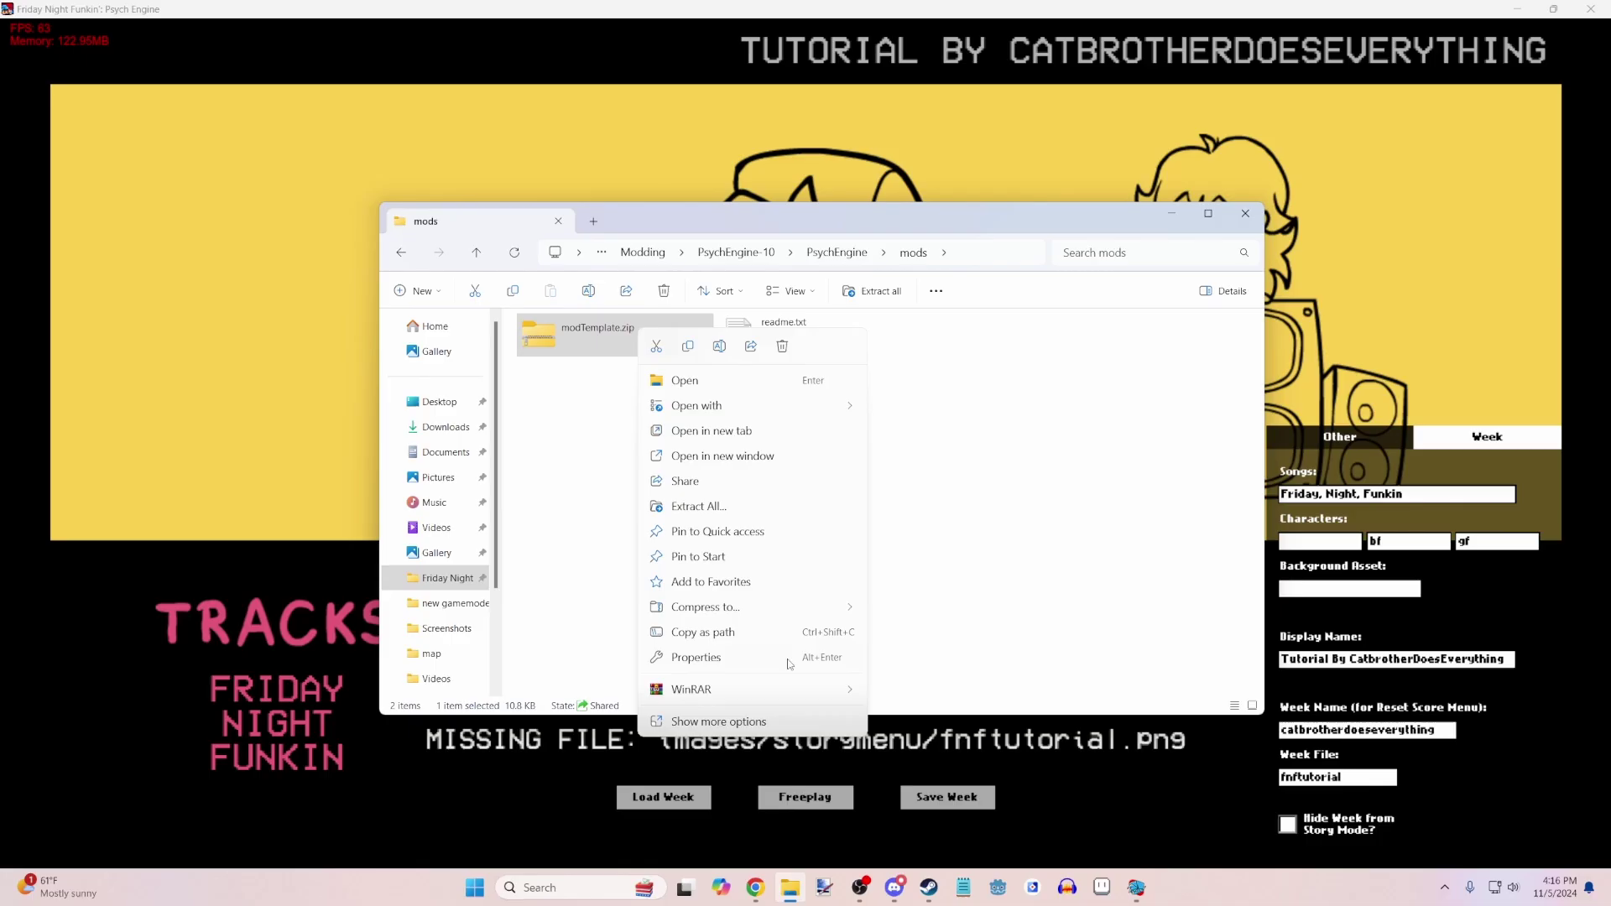
{"action": "mouse_move", "coordinate": [797, 697]}
{"action": "left_click", "coordinate": [906, 768]}
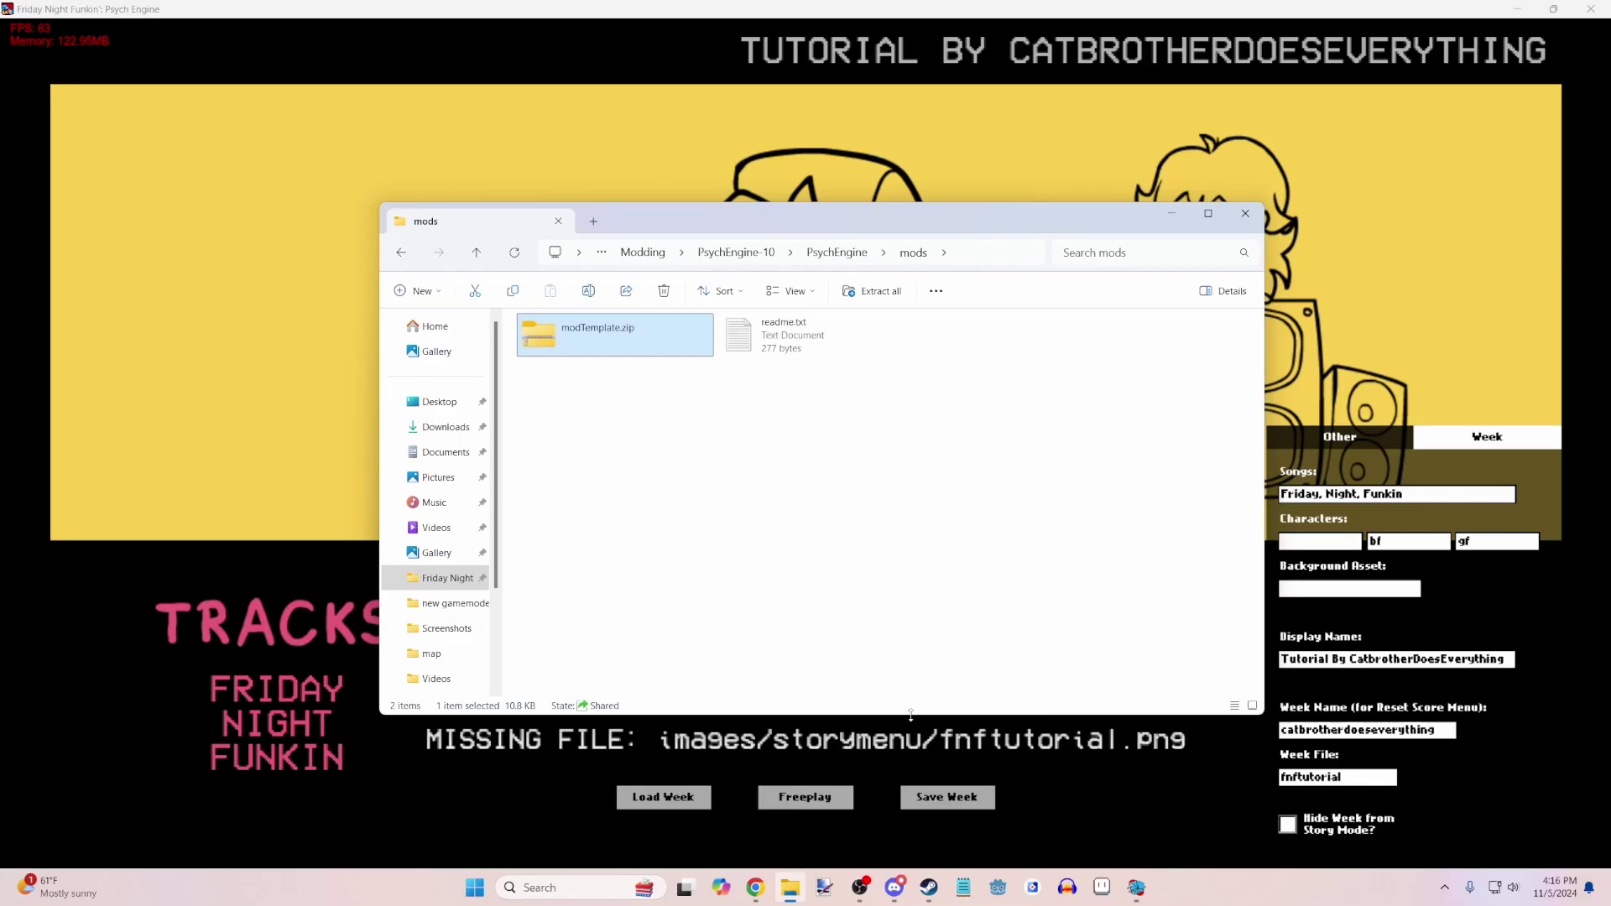
{"action": "left_click", "coordinate": [1019, 586]}
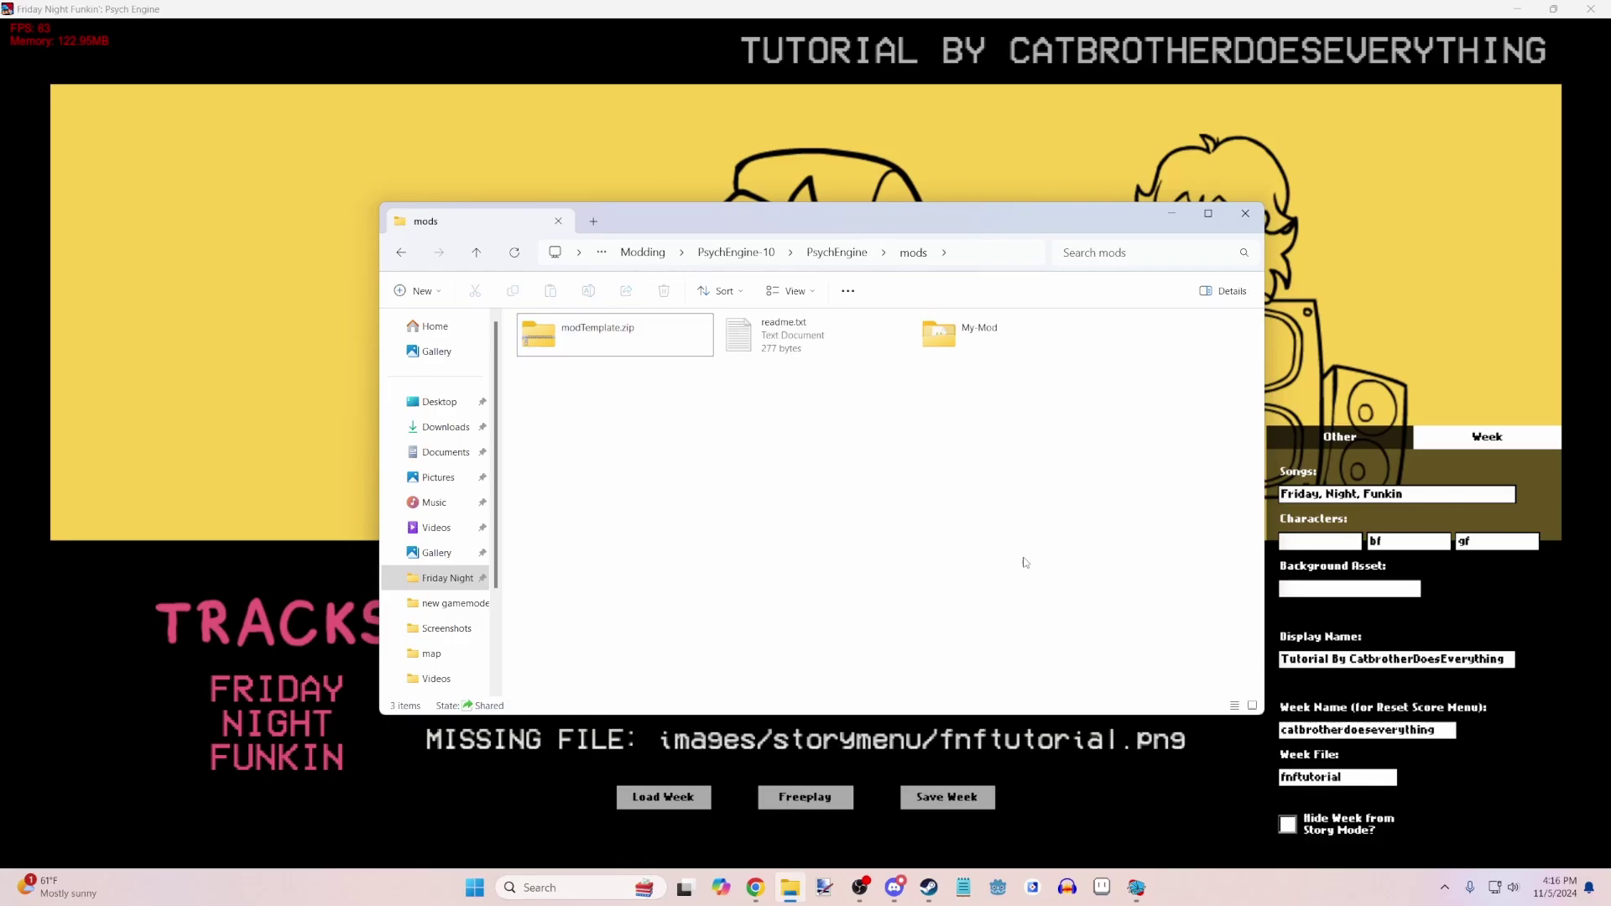
- Rename the extracted My-Mod folder to "CatbrotherDoesEverything Tutorial" and open it
{"action": "right_click", "coordinate": [1000, 347]}
{"action": "left_click", "coordinate": [1077, 359]}
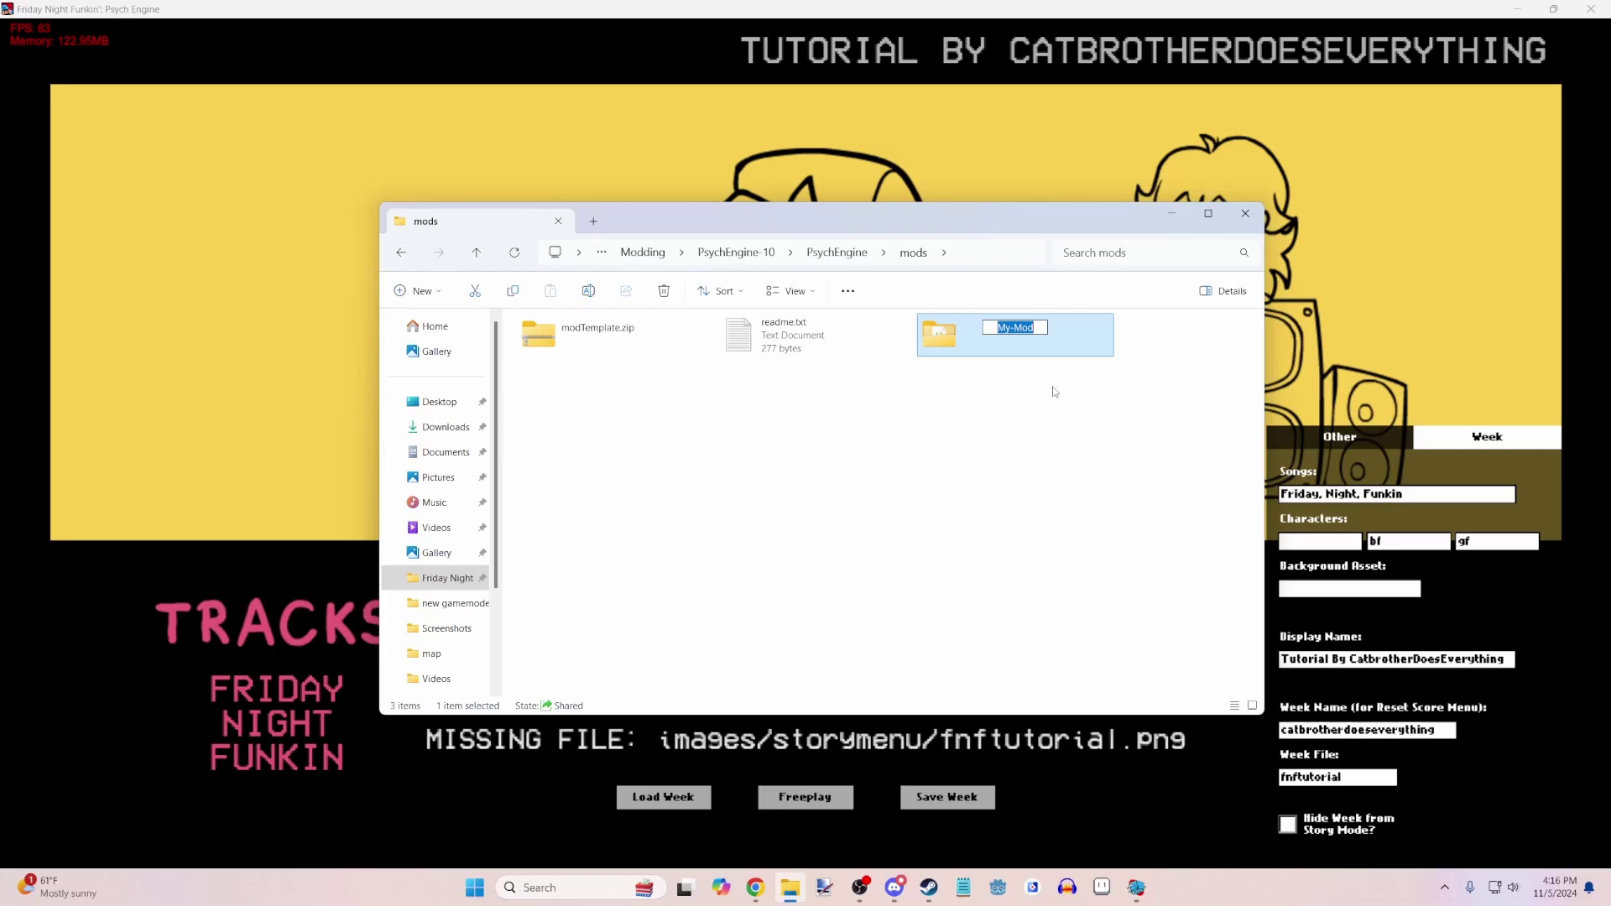
{"action": "type", "text": "CatbrotherDoesEver"}
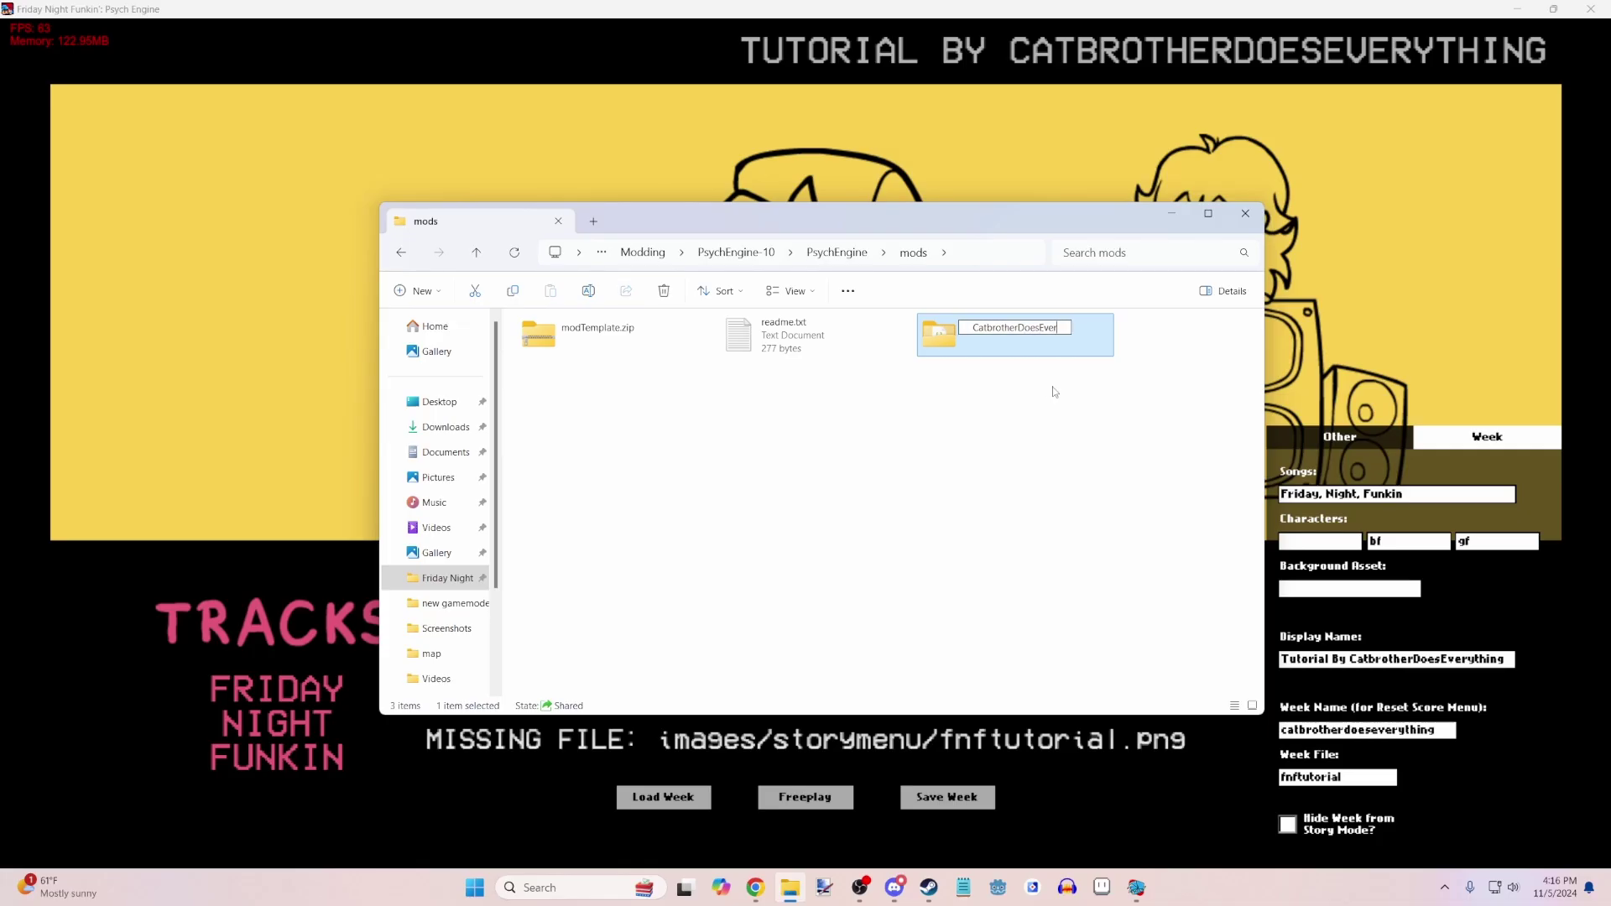
{"action": "type", "text": "ything Tutorial"}
{"action": "key", "text": "Return"}
{"action": "key", "text": "Return"}
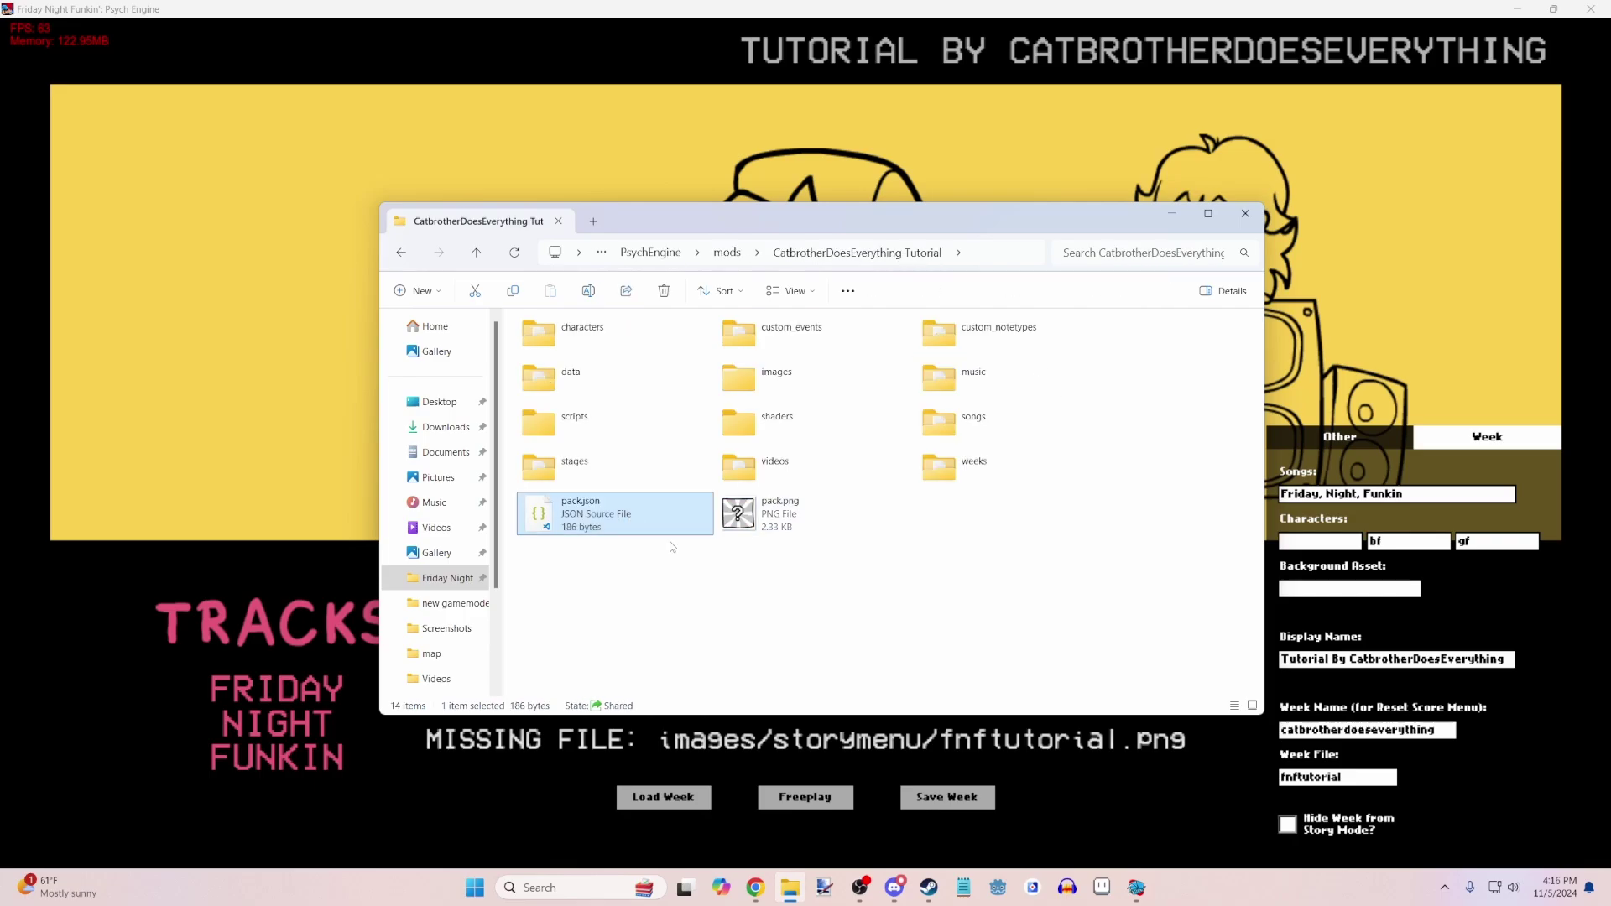
- Open the mod folder's pack.json file for editing in Visual Studio Code
{"action": "key", "text": "Right"}
{"action": "key", "text": "Left"}
{"action": "key", "text": "Right"}
{"action": "left_click", "coordinate": [621, 520]}
{"action": "double_click", "coordinate": [585, 498]}
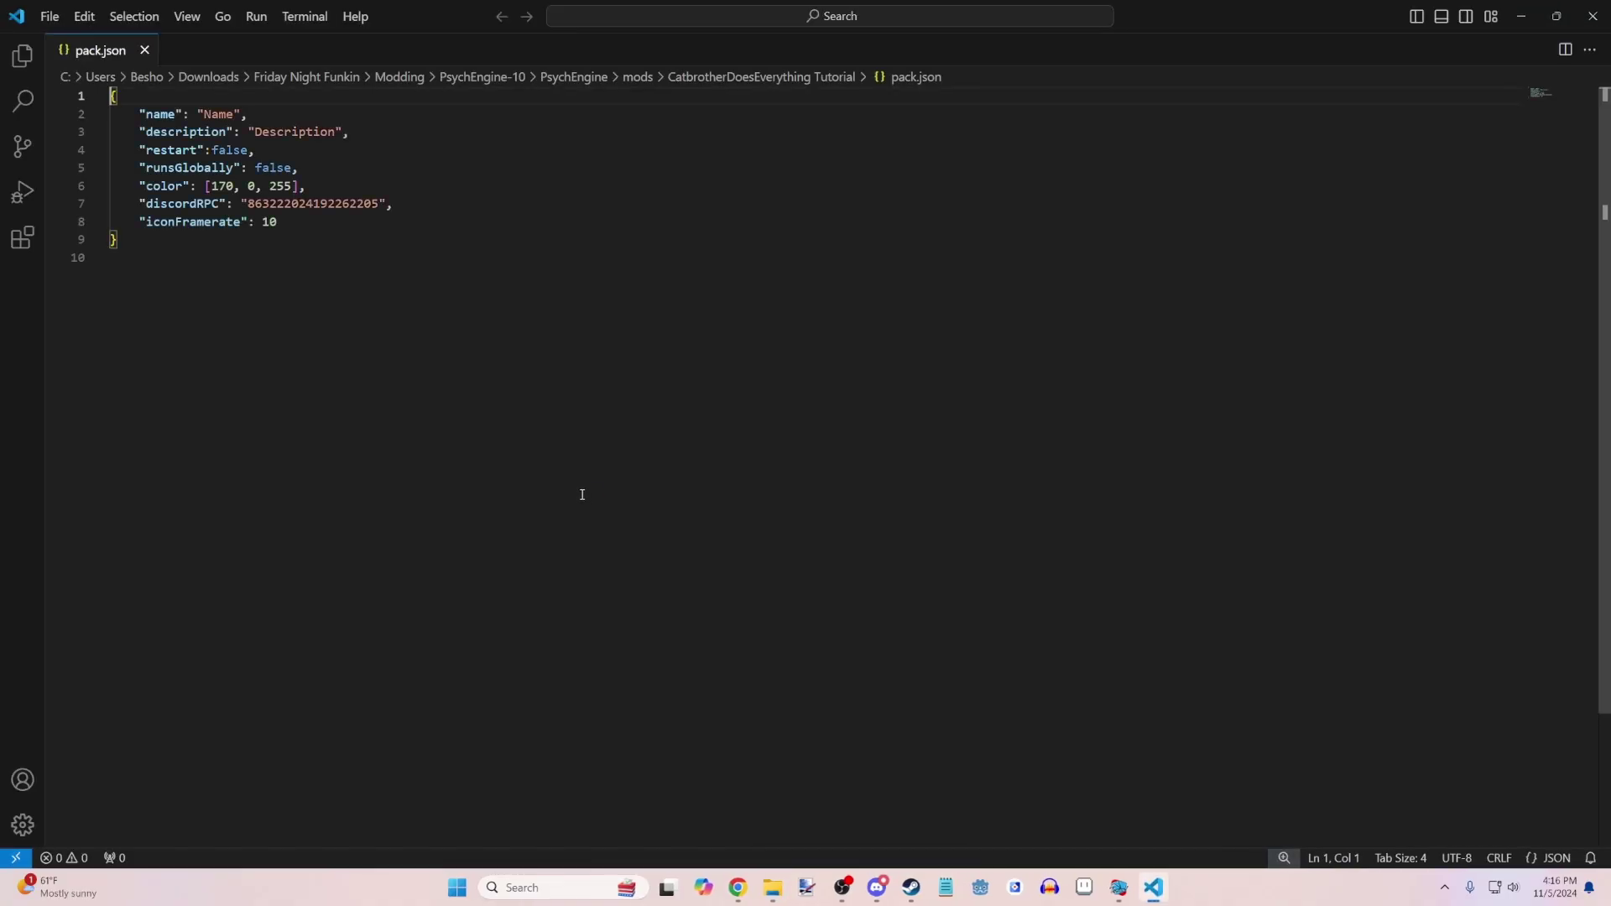
- Set the mod's name to "CatbrotherDoesEverything Tutorial Series" and its description to "A tutorial on how to mod Friday Night Funkin" in pack.json
{"action": "double_click", "coordinate": [230, 110]}
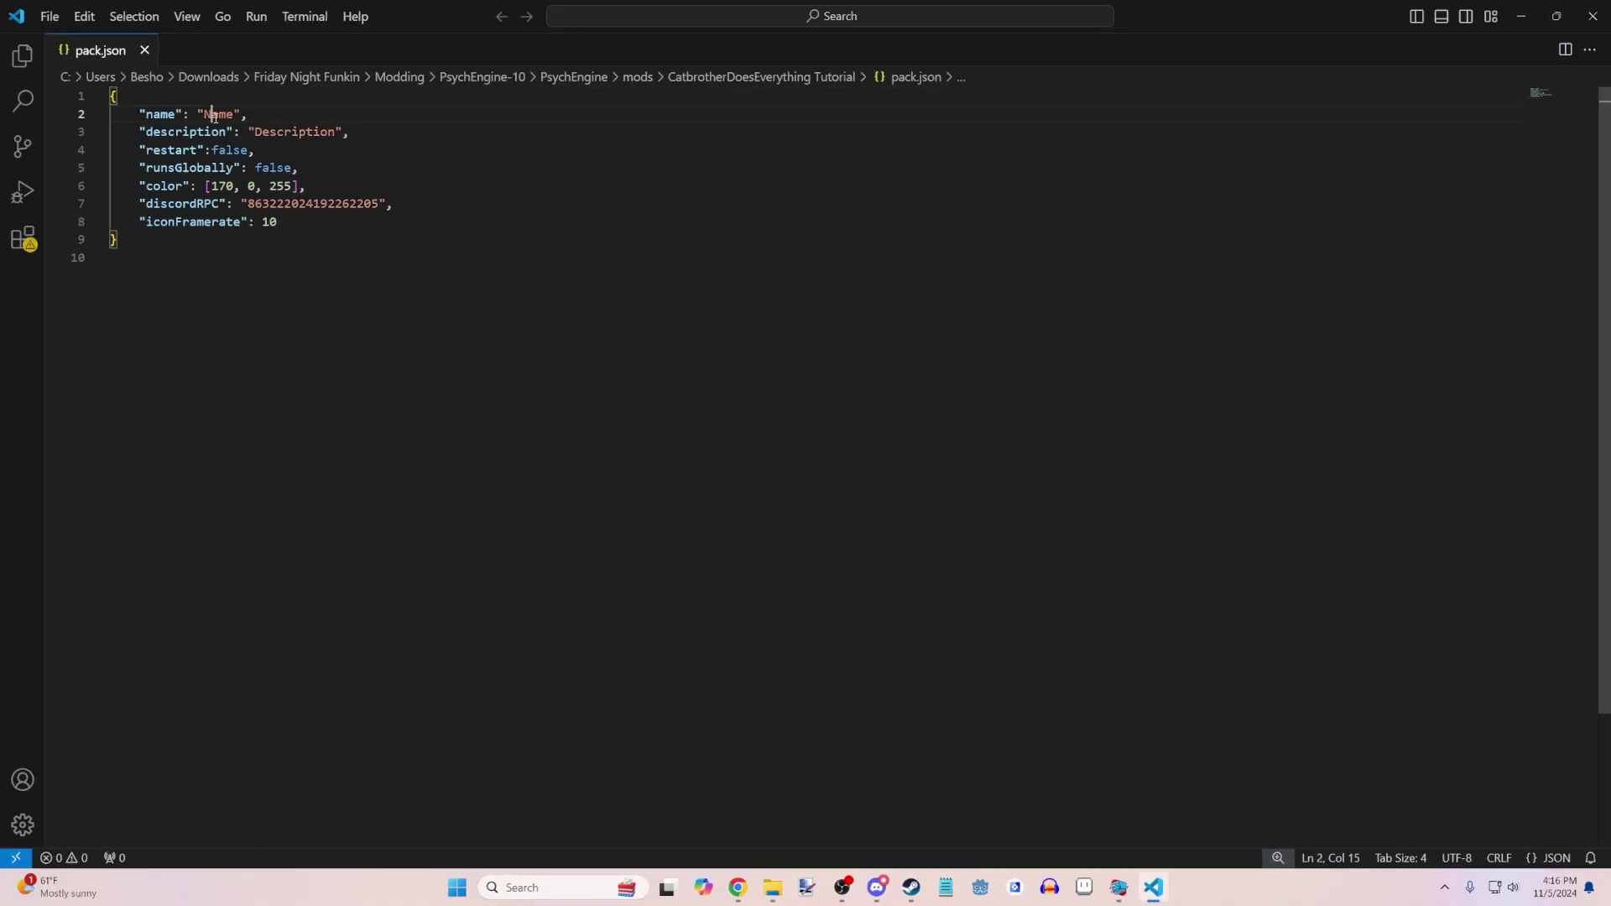
{"action": "type", "text": "C"}
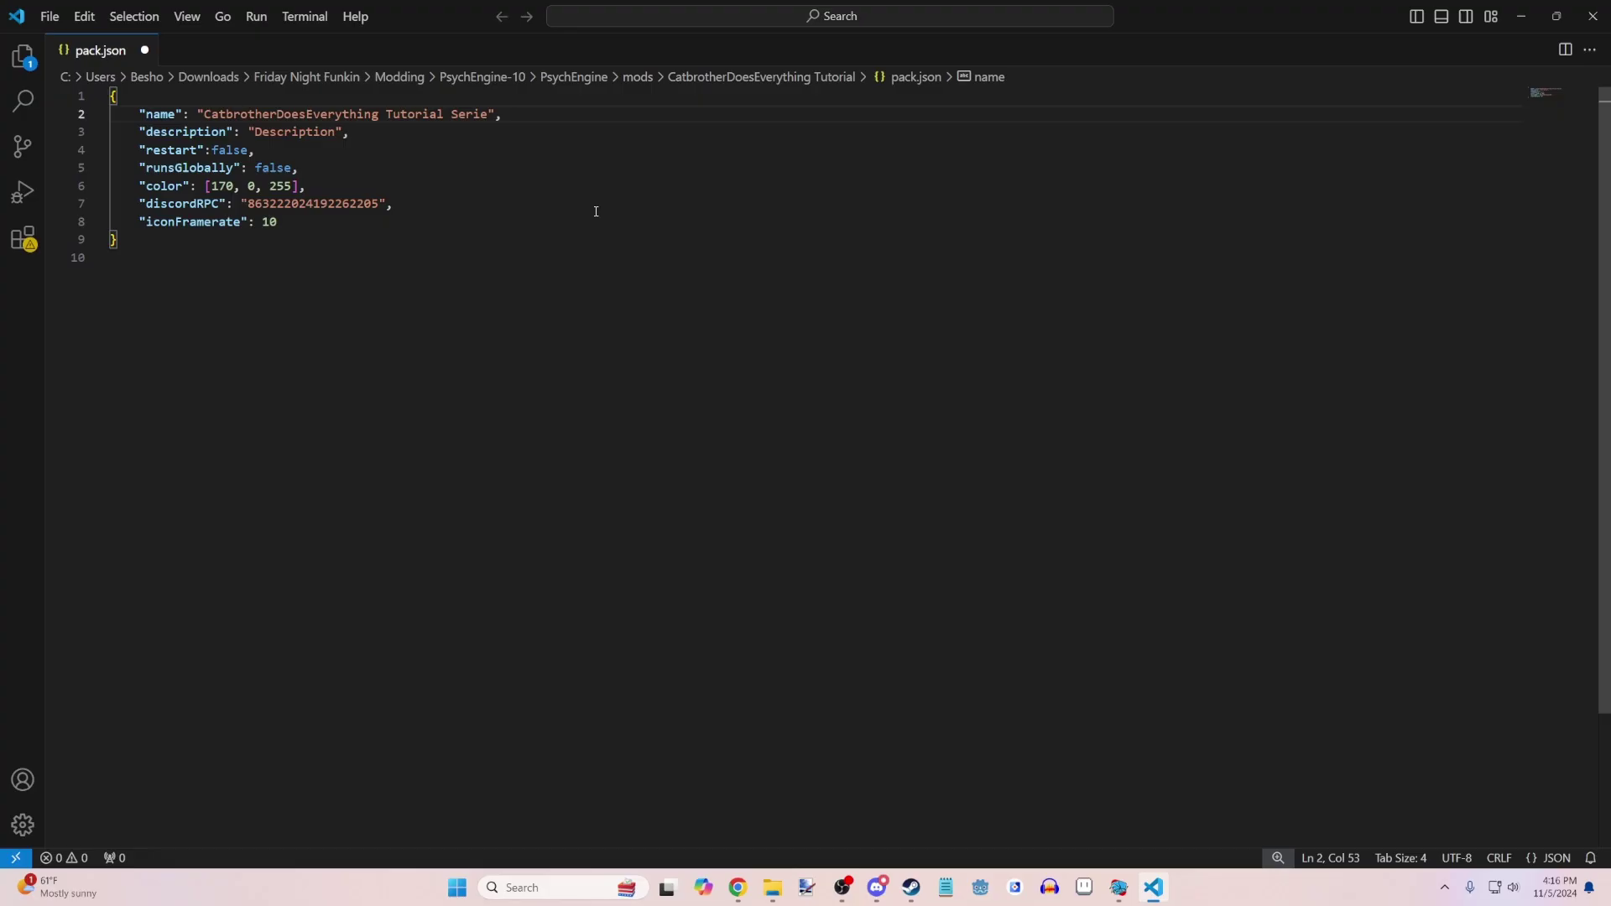
{"action": "double_click", "coordinate": [306, 130]}
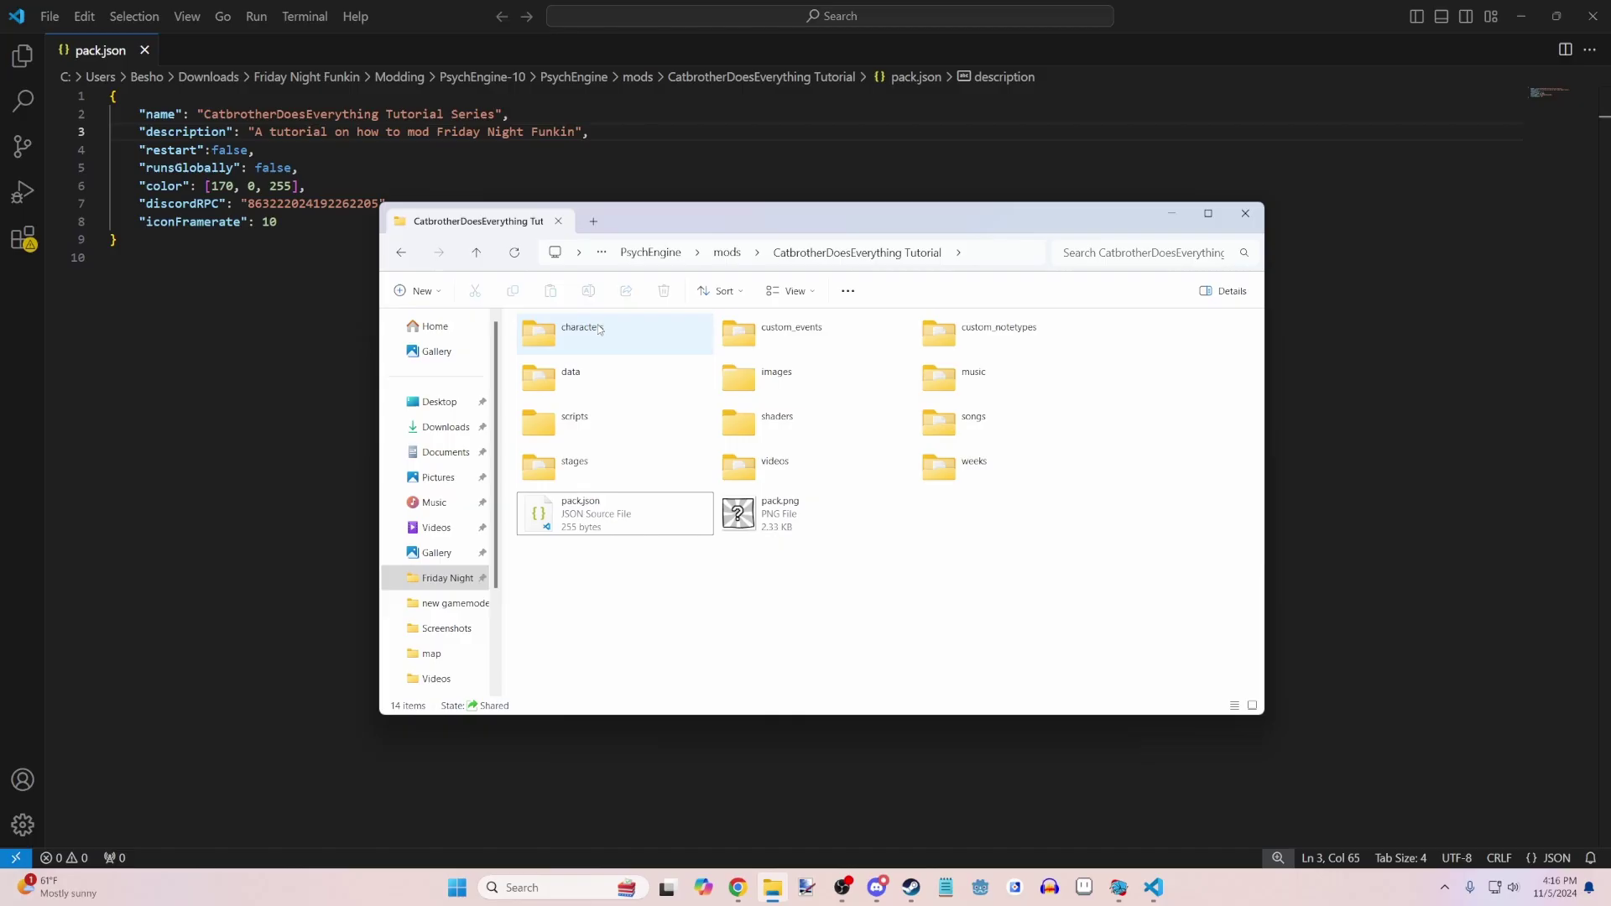
- Open the mod's images/storymenu folder and check the required week image path in the Week Editor
{"action": "double_click", "coordinate": [780, 382]}
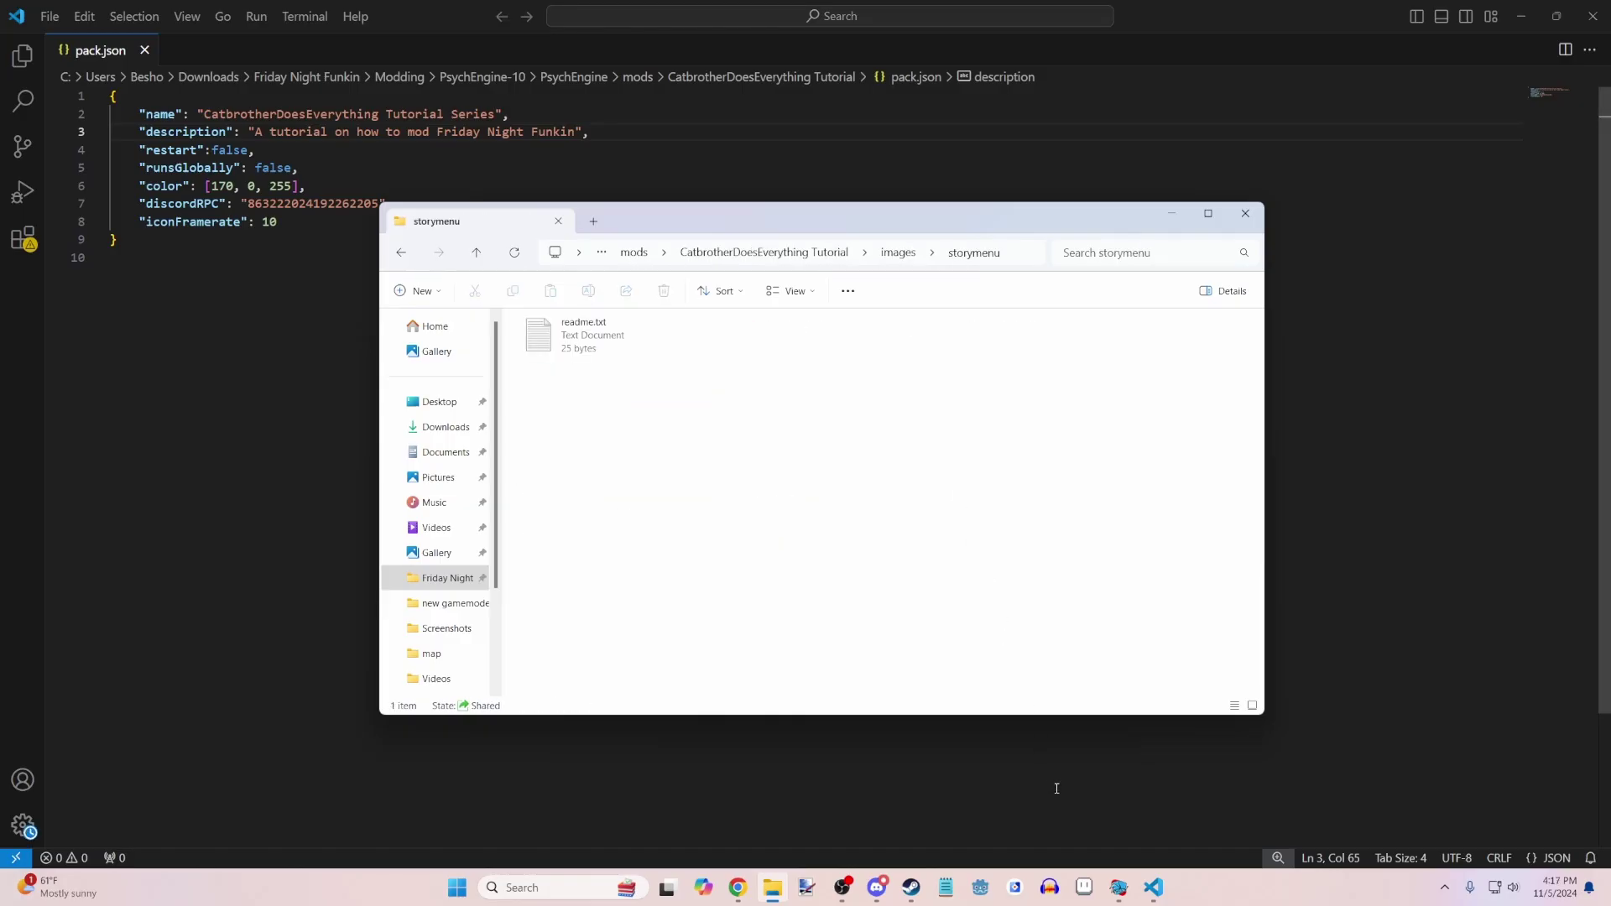
{"action": "left_click", "coordinate": [1116, 886]}
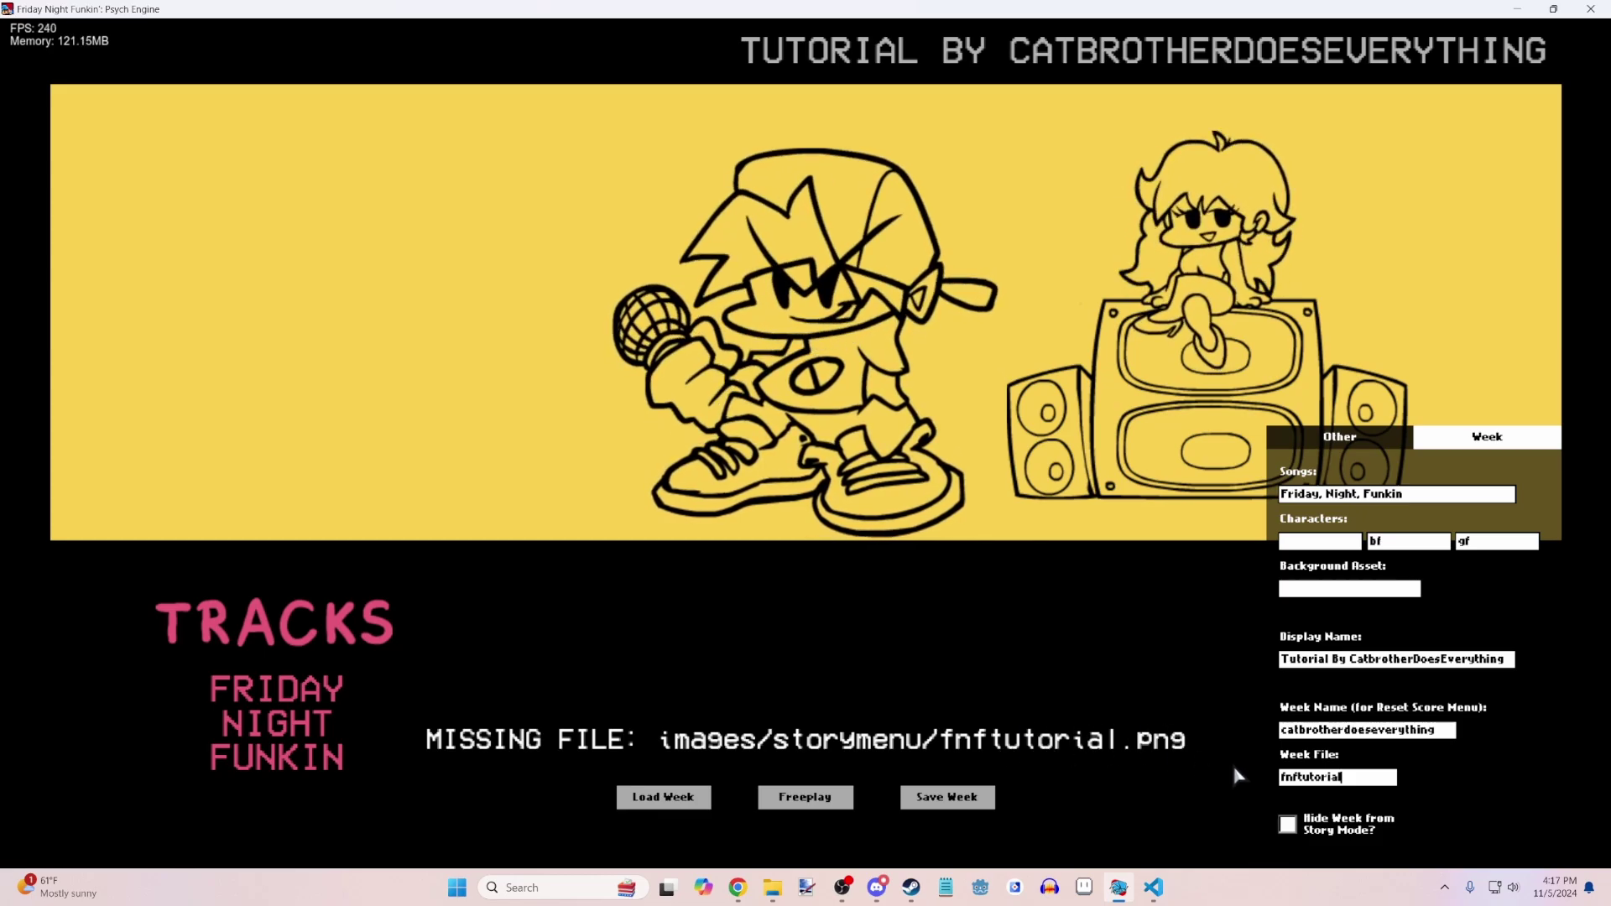
{"action": "left_click", "coordinate": [783, 888]}
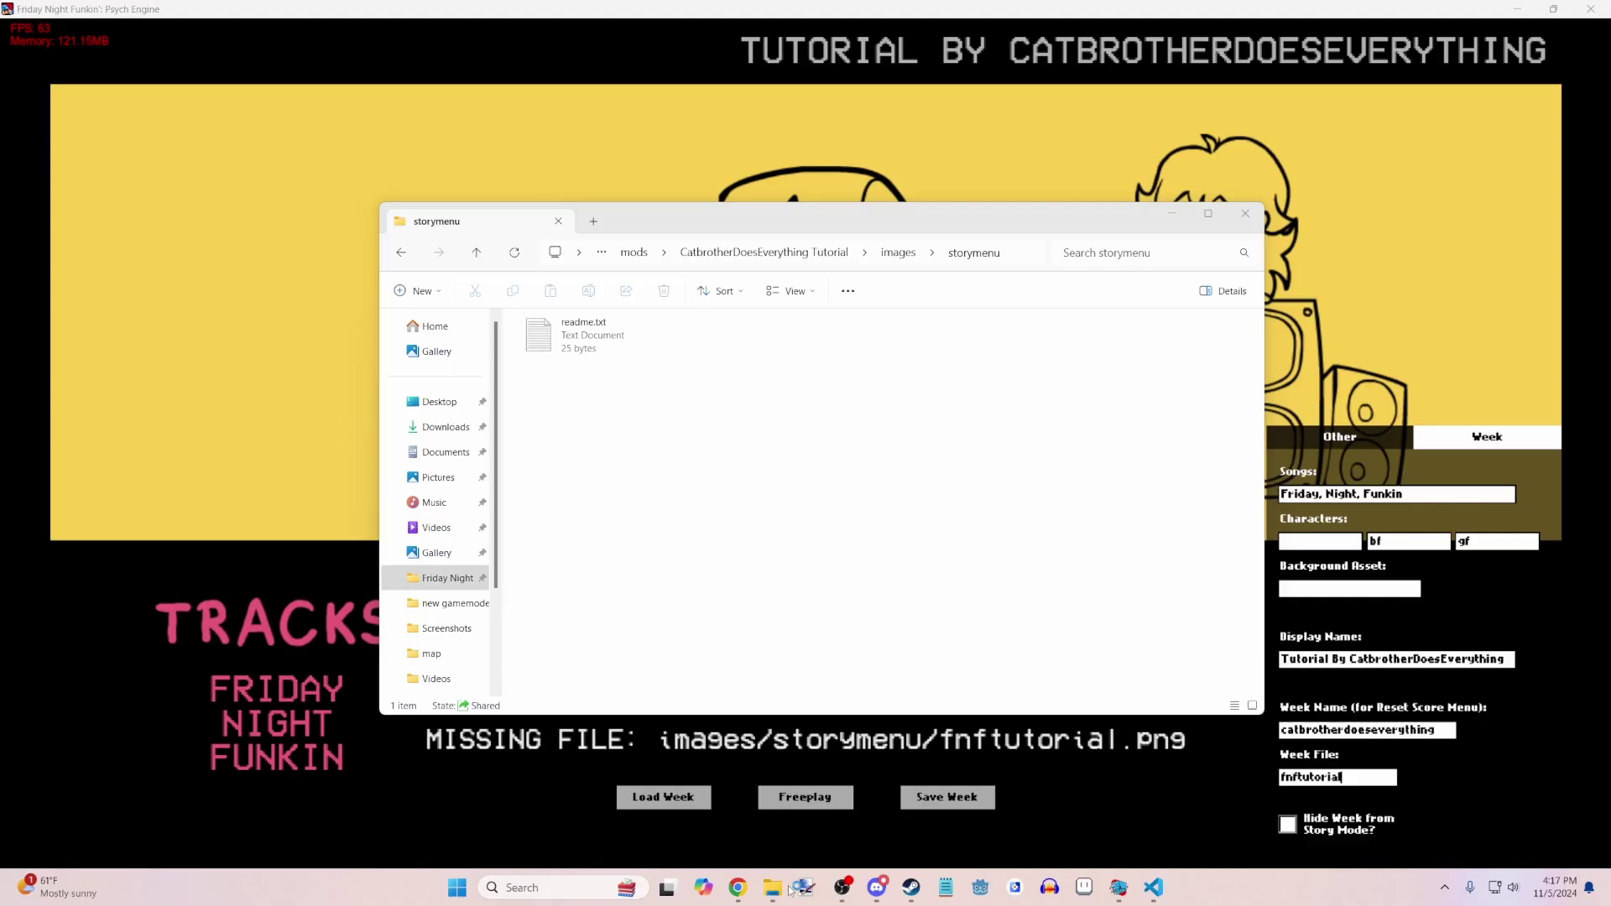
- Switch to paint.net and open week1.png from the PsychEngine assets/shared/images/storymenu folder
{"action": "left_click", "coordinate": [804, 893]}
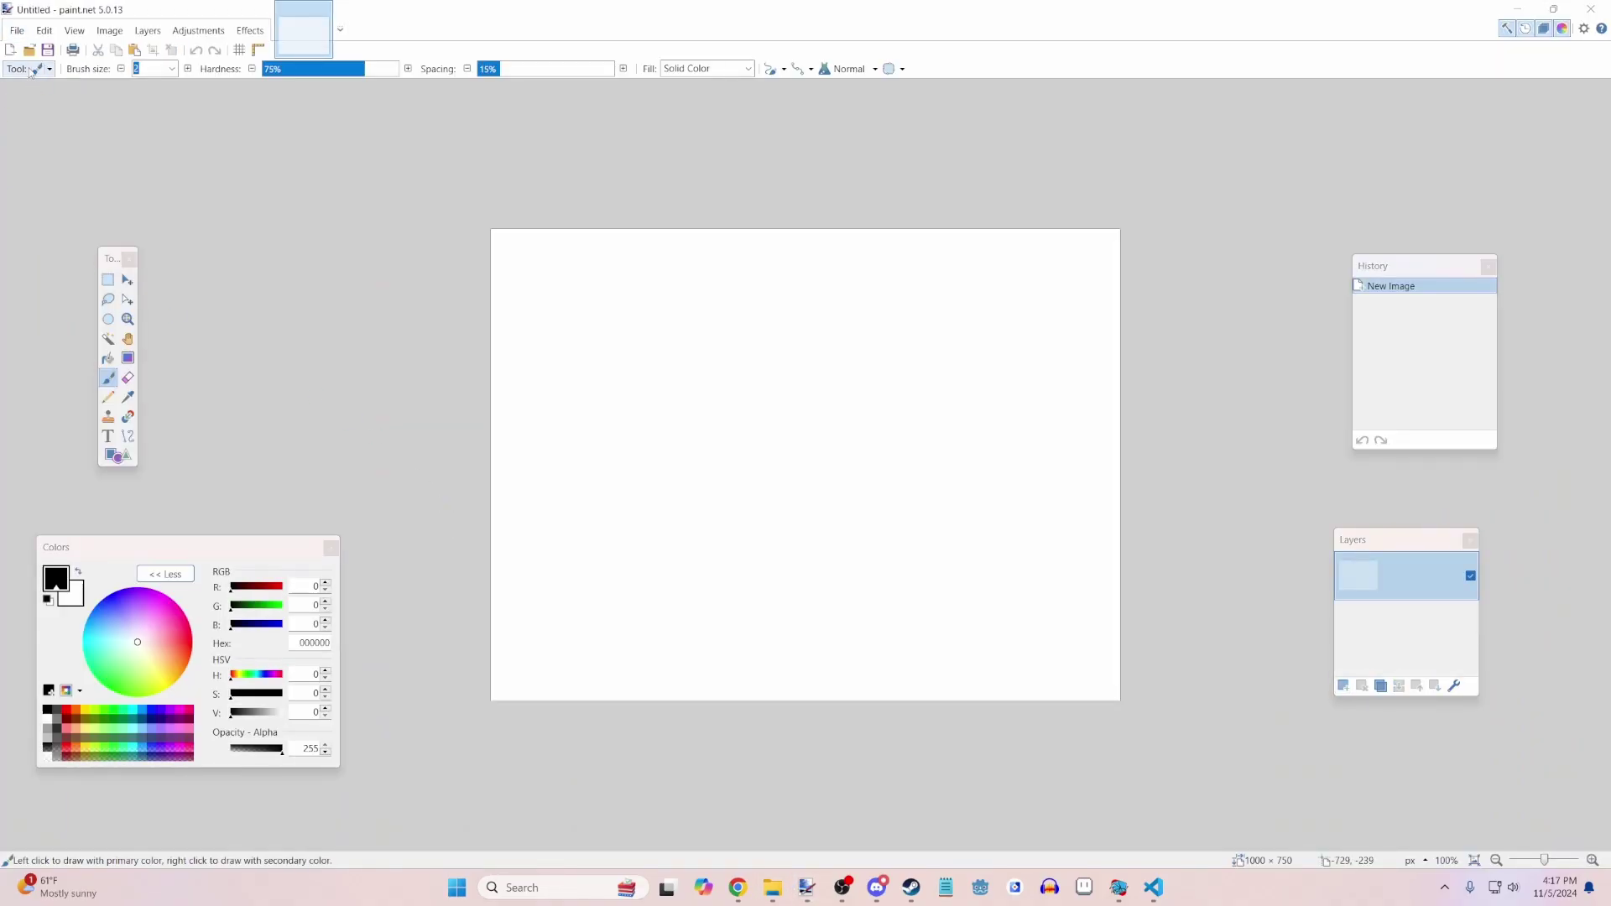
{"action": "left_click", "coordinate": [28, 52]}
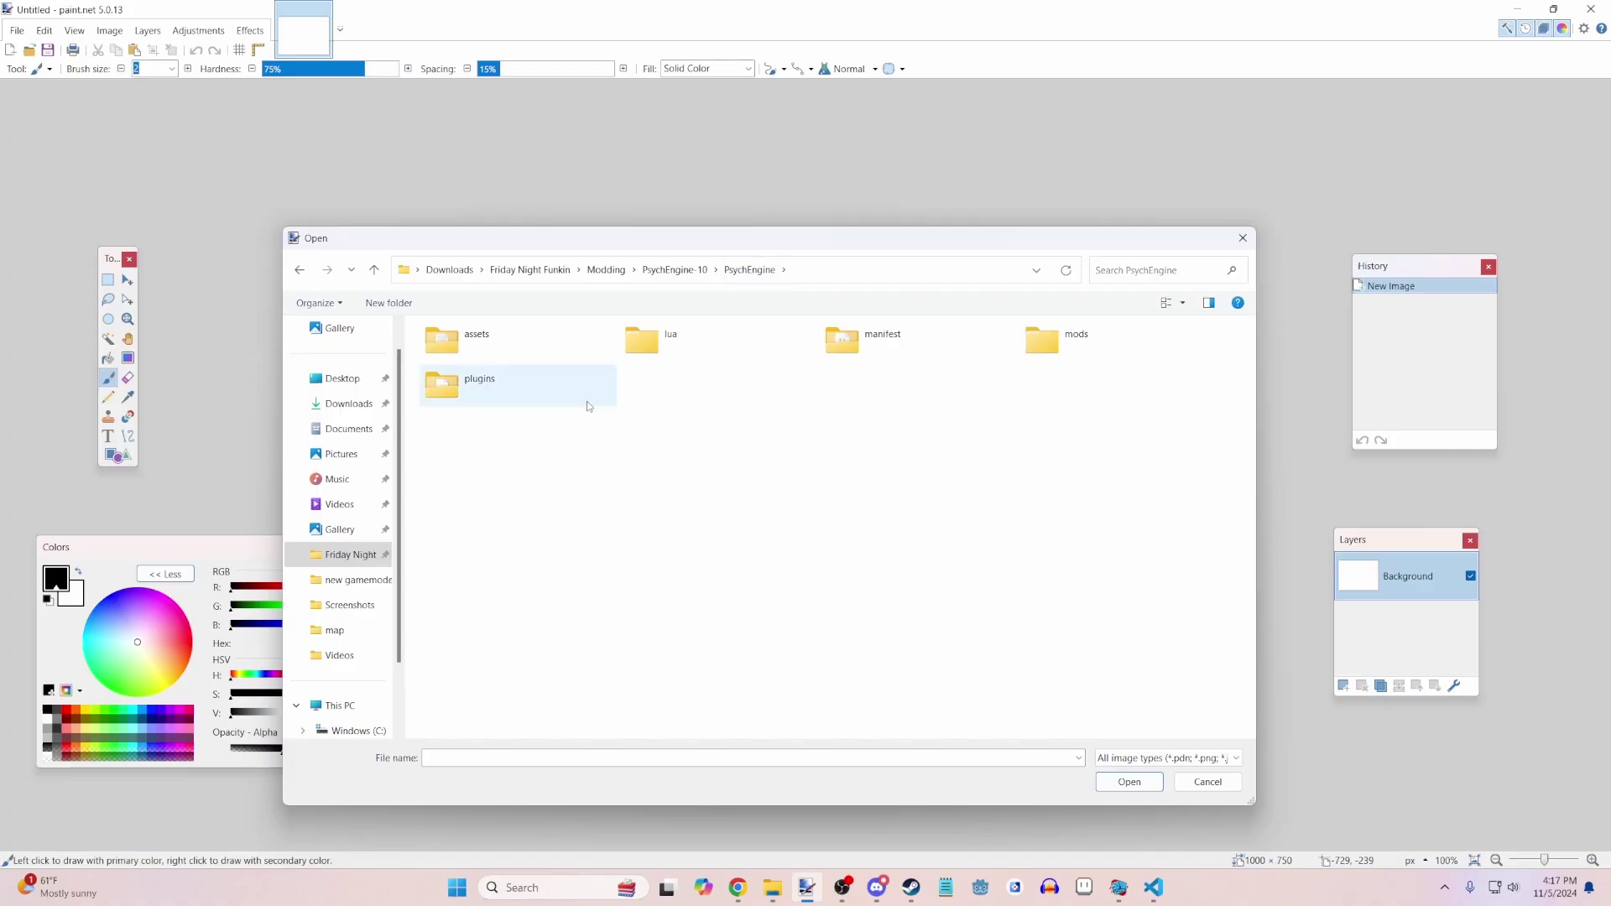
{"action": "double_click", "coordinate": [550, 354]}
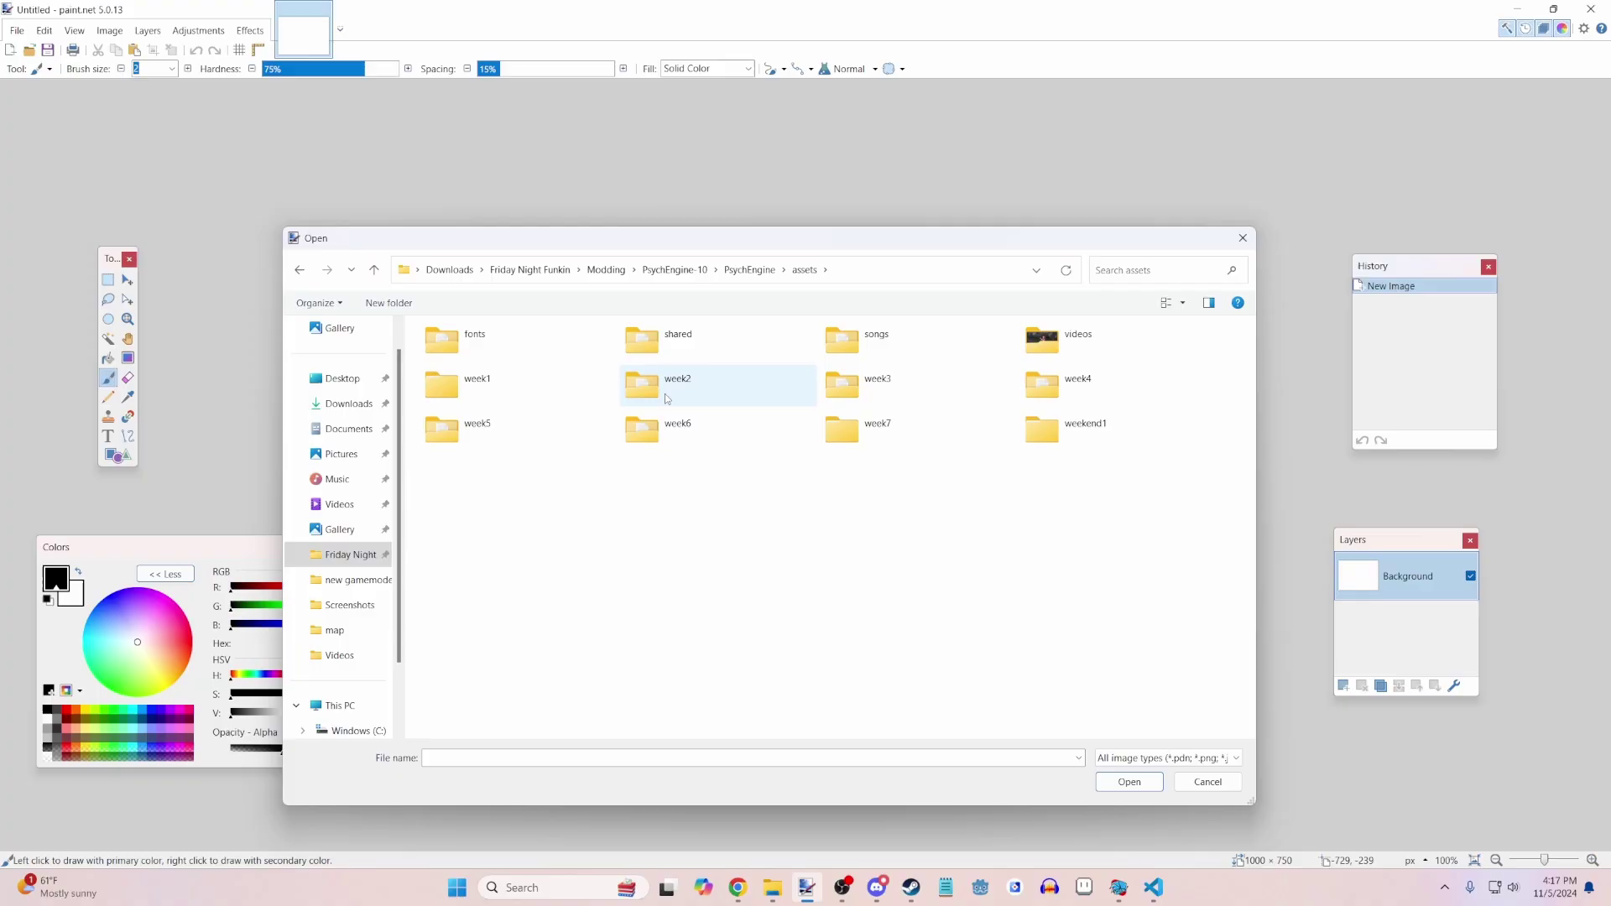
{"action": "double_click", "coordinate": [676, 352]}
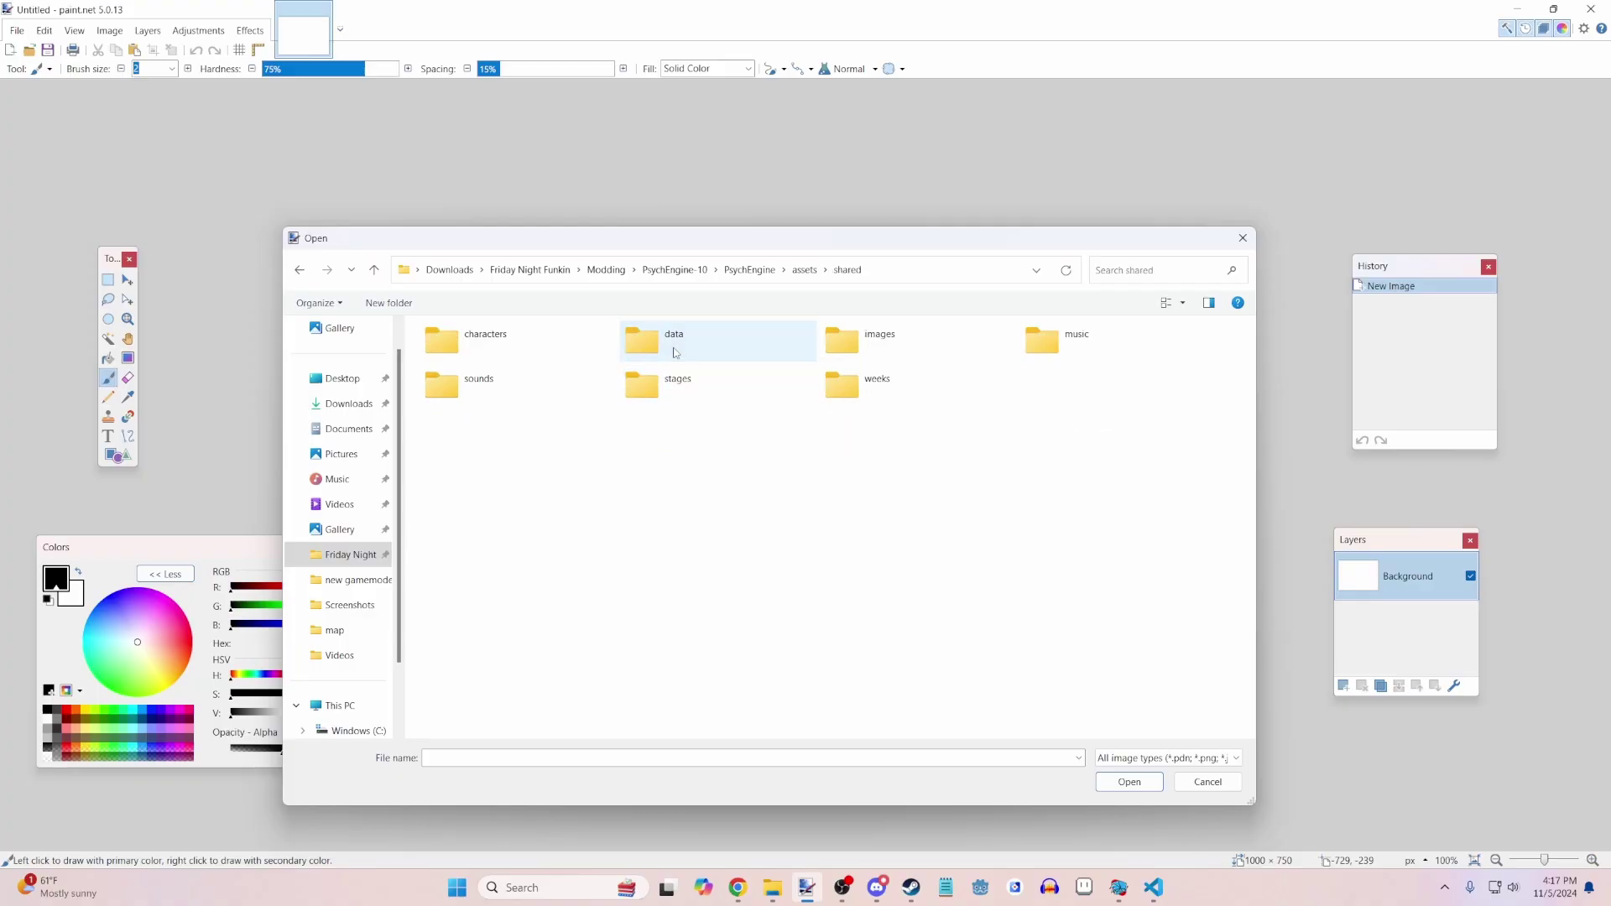
{"action": "double_click", "coordinate": [923, 338]}
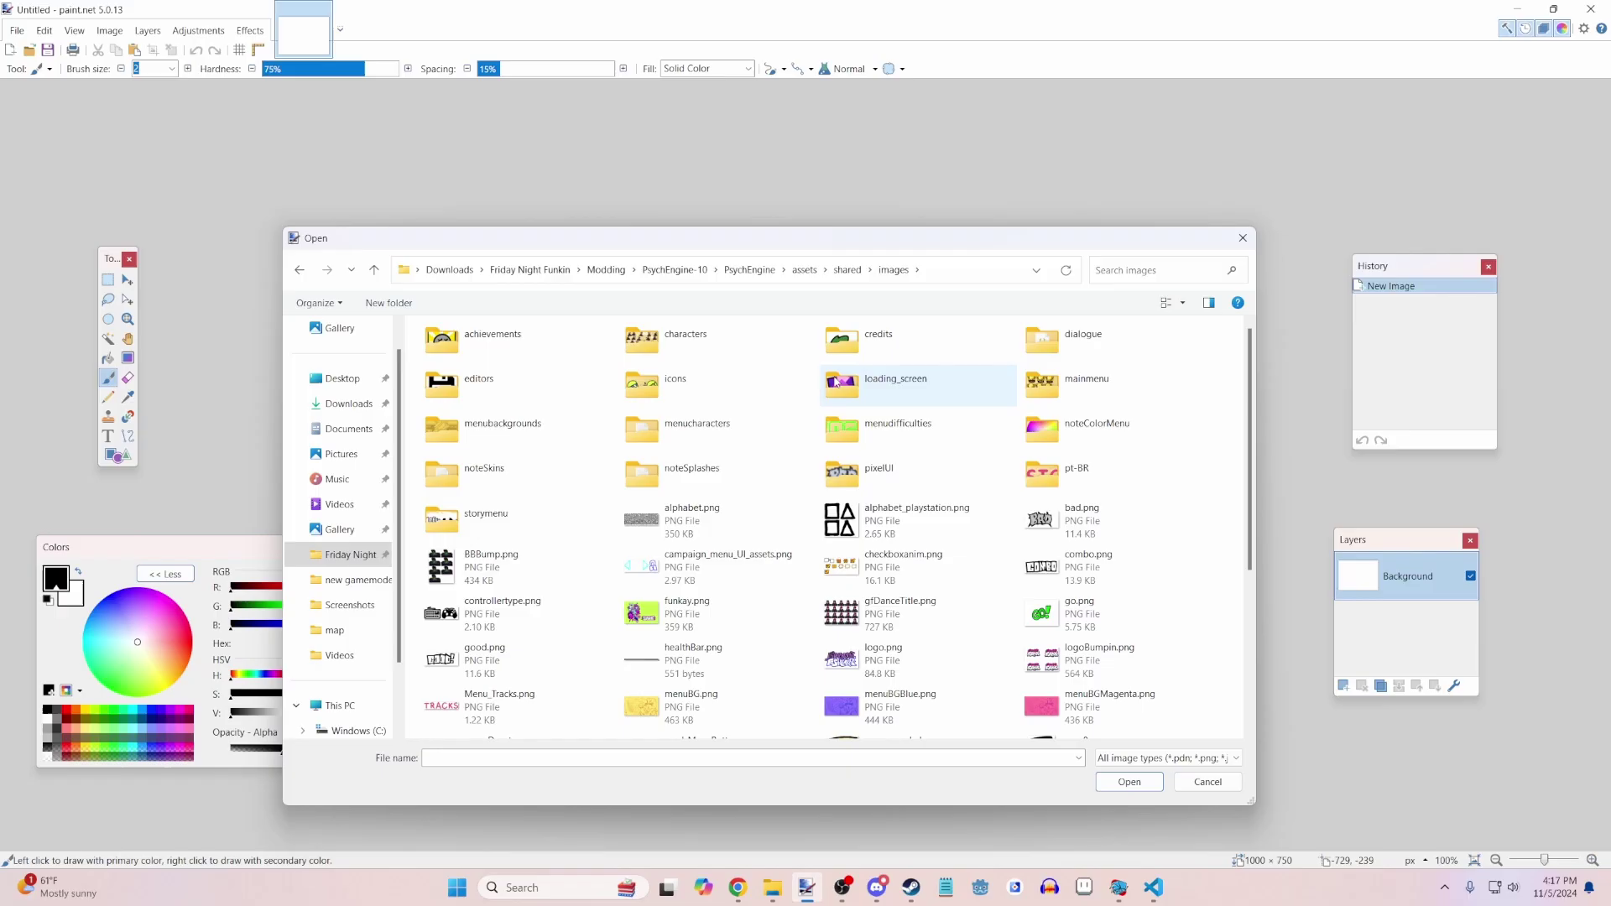
{"action": "double_click", "coordinate": [514, 517]}
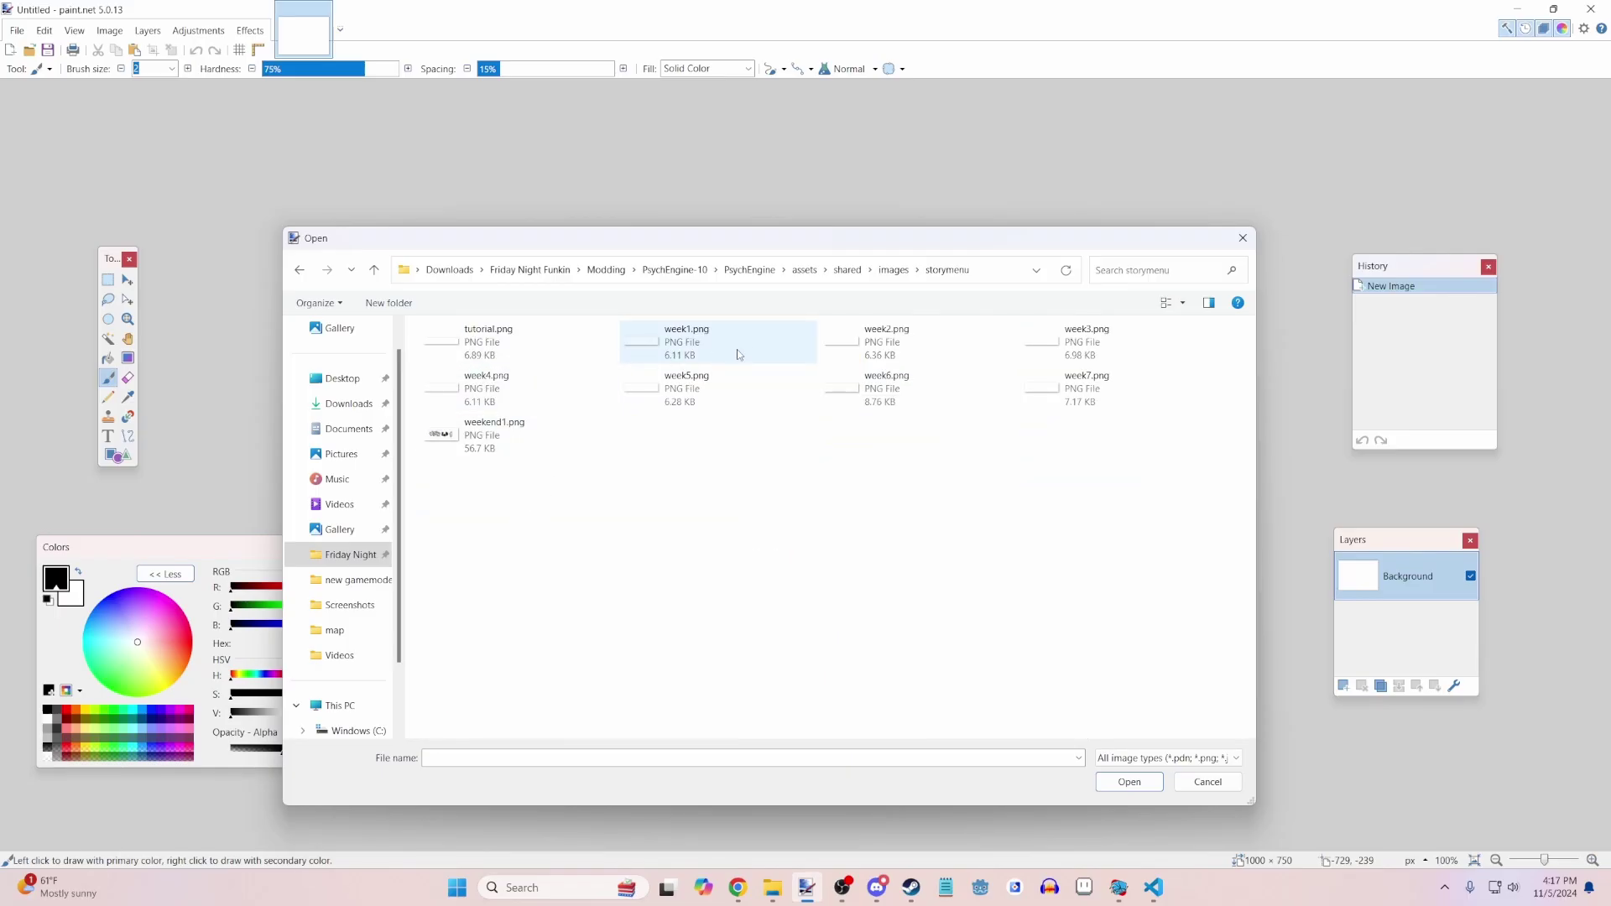
{"action": "double_click", "coordinate": [769, 353]}
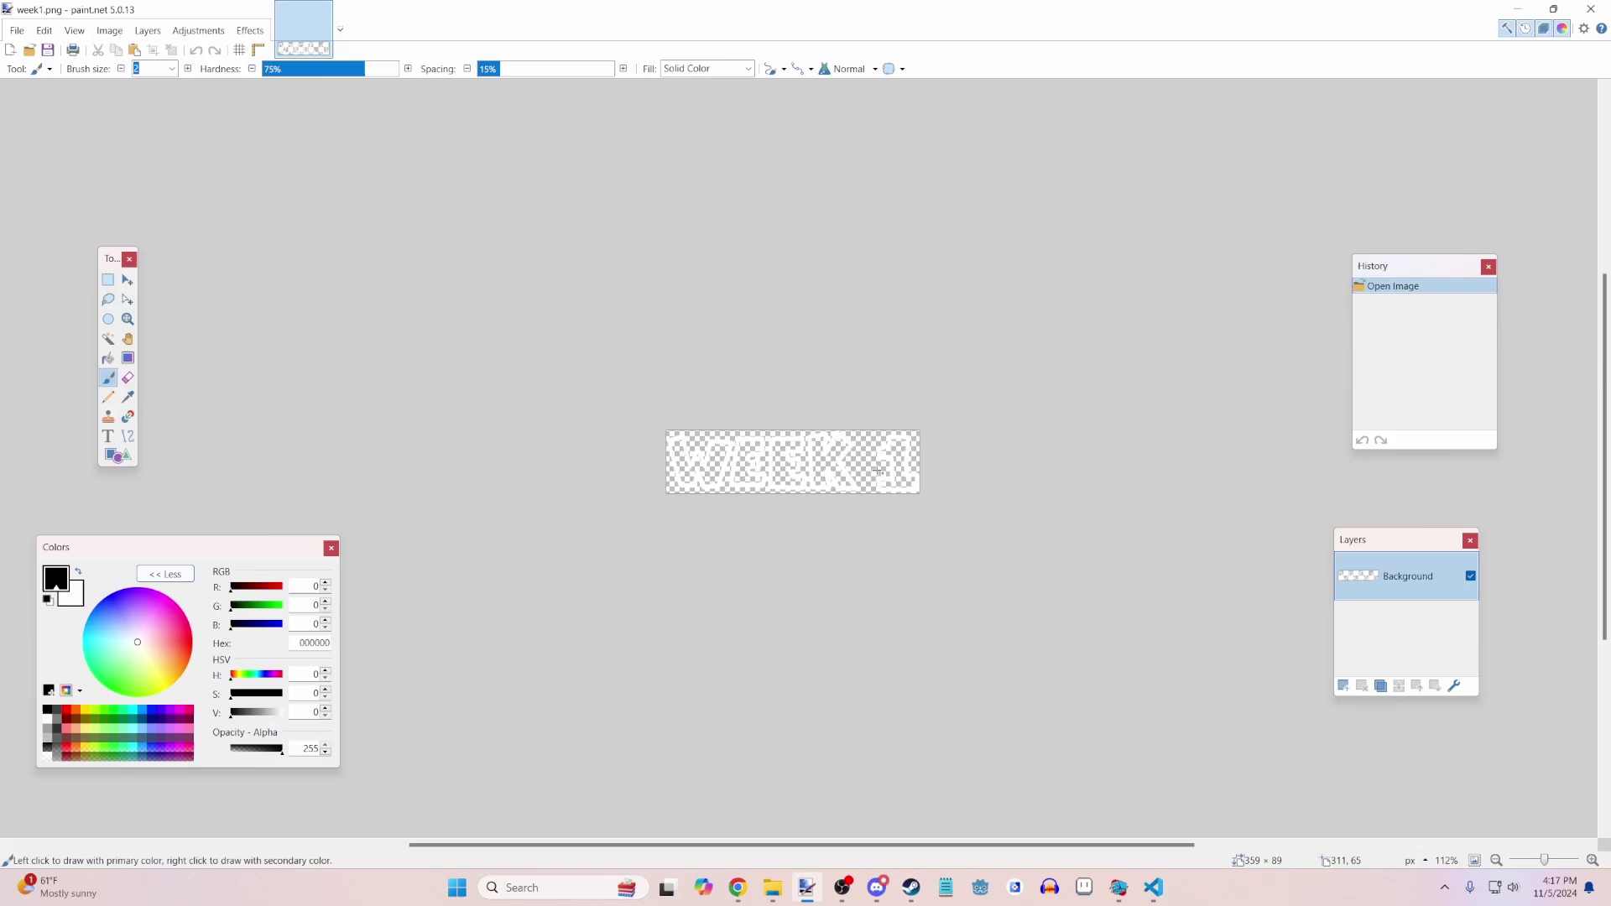
- Select the number 1 in the week1.png title with a rectangular selection and cut it out, leaving the word WEEK intact
{"action": "scroll", "coordinate": [792, 474], "scroll_direction": "up", "scroll_amount": 2}
{"action": "left_click", "coordinate": [107, 280]}
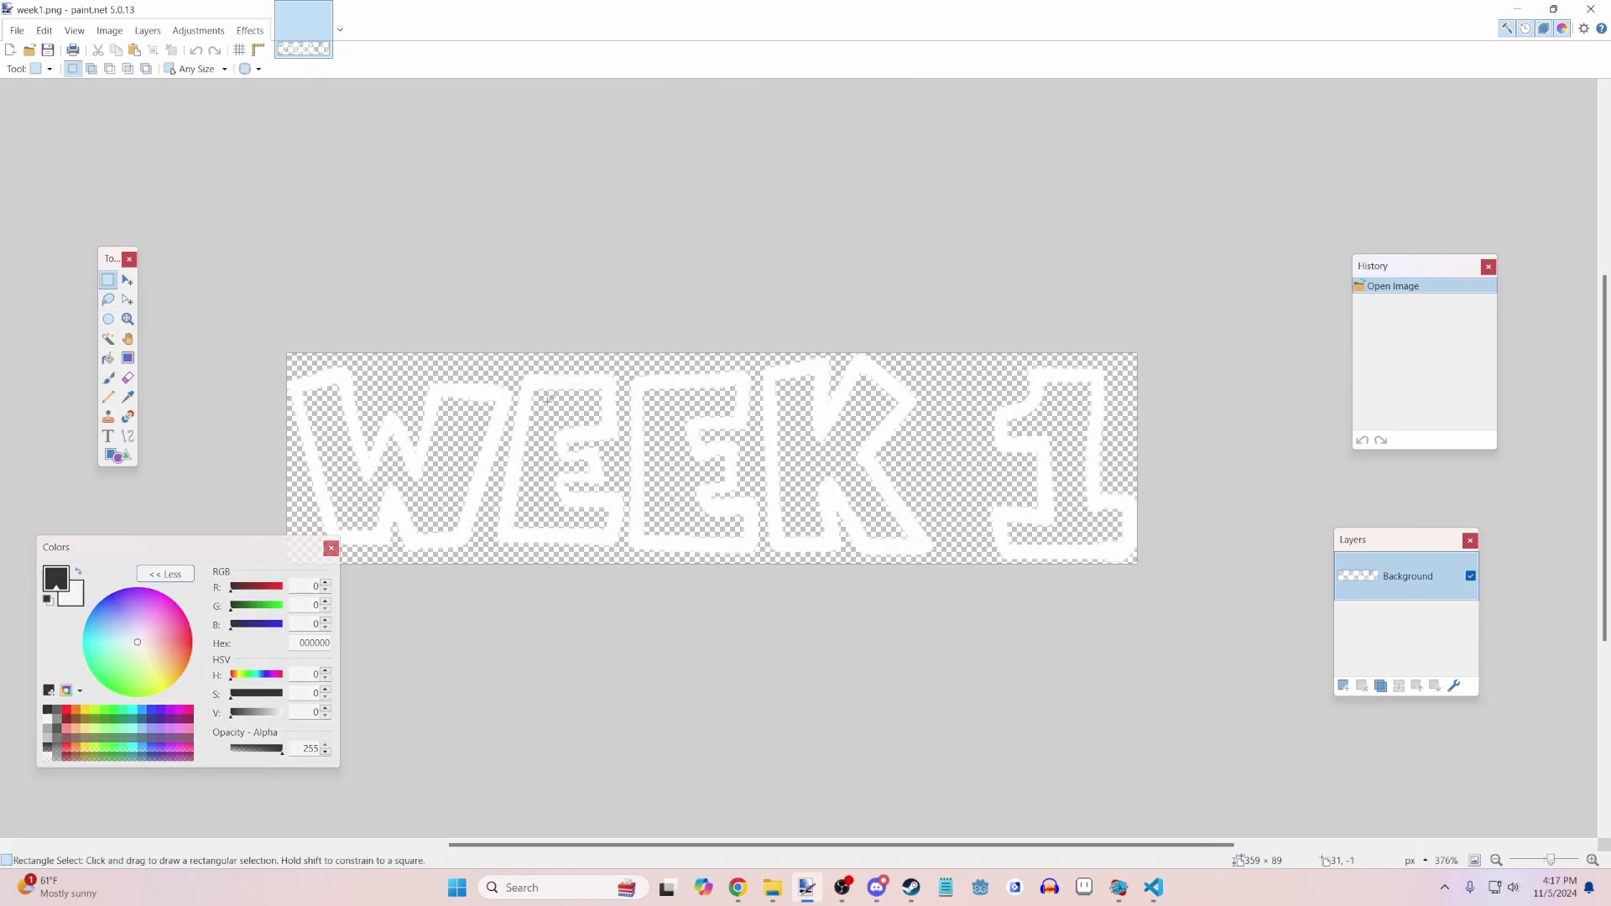
{"action": "scroll", "coordinate": [940, 404], "scroll_direction": "up", "scroll_amount": 2}
{"action": "left_click_drag", "start_coordinate": [901, 333], "coordinate": [1224, 634]}
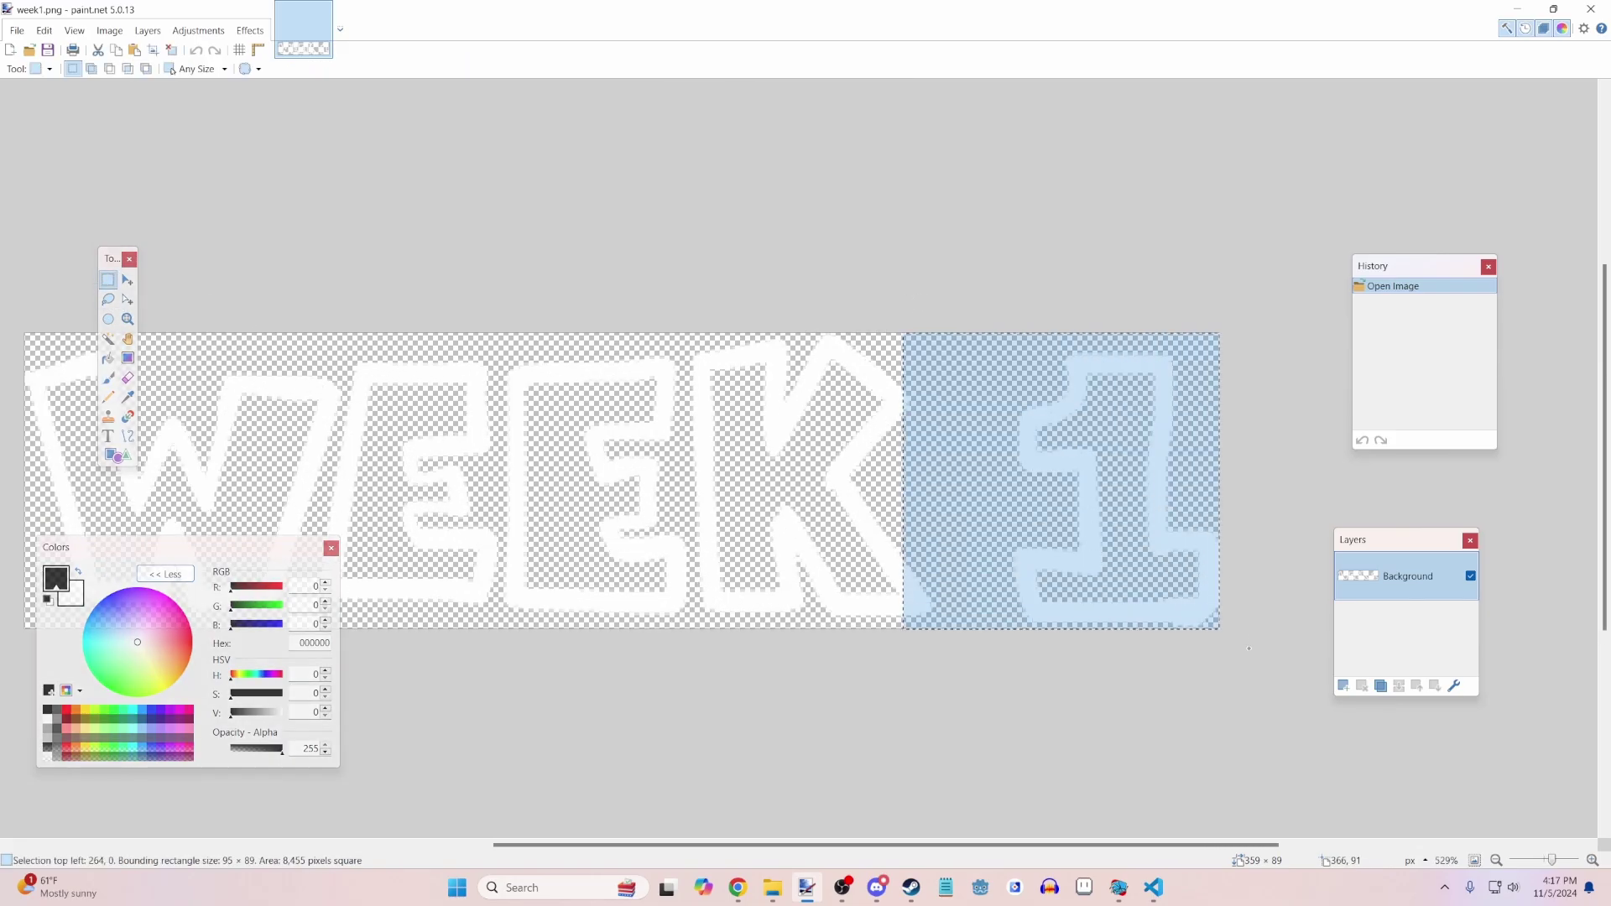
{"action": "left_click", "coordinate": [972, 439]}
{"action": "left_click_drag", "start_coordinate": [970, 329], "coordinate": [1224, 633]}
{"action": "key", "text": "ctrl+x"}
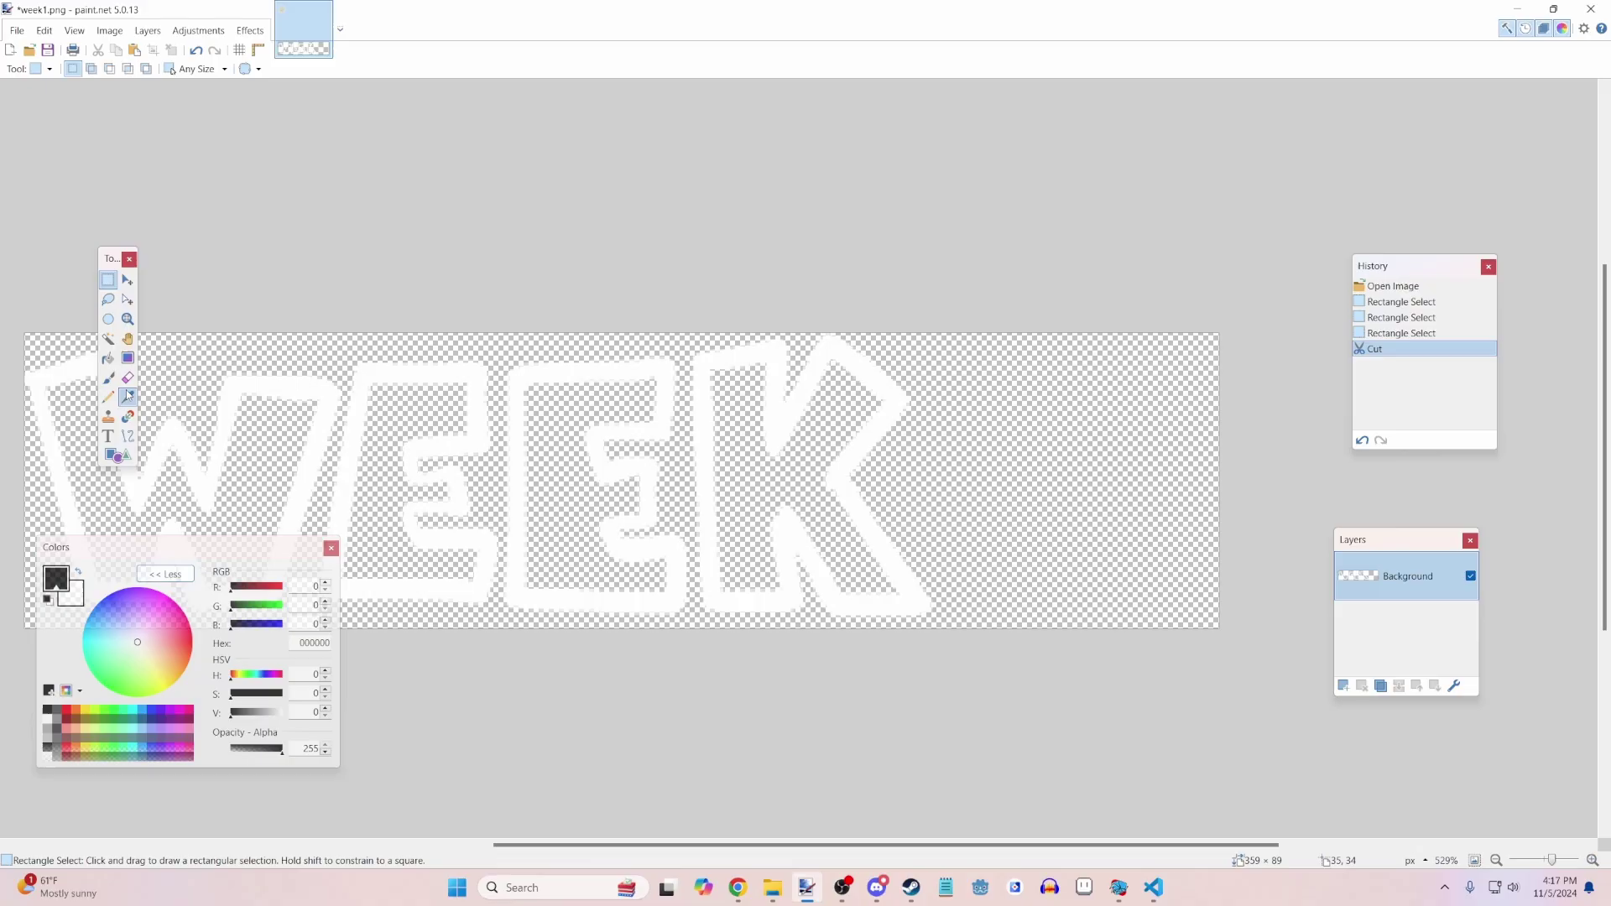
- Sample the white of the WEEK lettering as the drawing color and enlarge the Paintbrush to size 6
{"action": "key", "text": "k"}
{"action": "left_click", "coordinate": [784, 386]}
{"action": "left_click", "coordinate": [107, 378]}
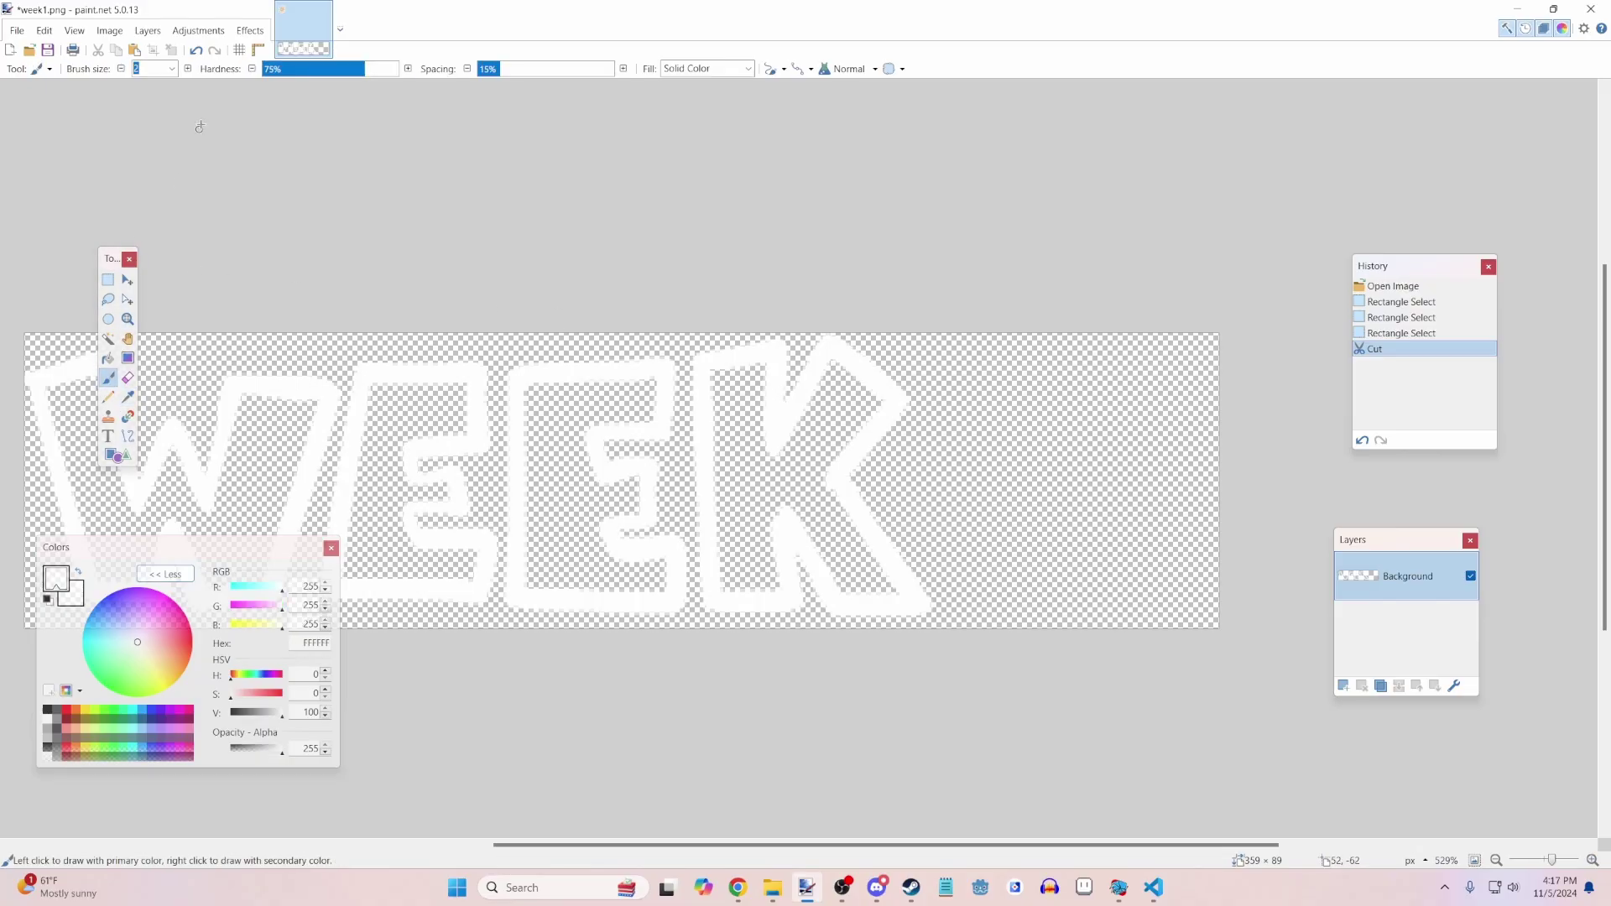
{"action": "left_click", "coordinate": [189, 70]}
{"action": "left_click_drag", "start_coordinate": [1041, 397], "coordinate": [906, 388]}
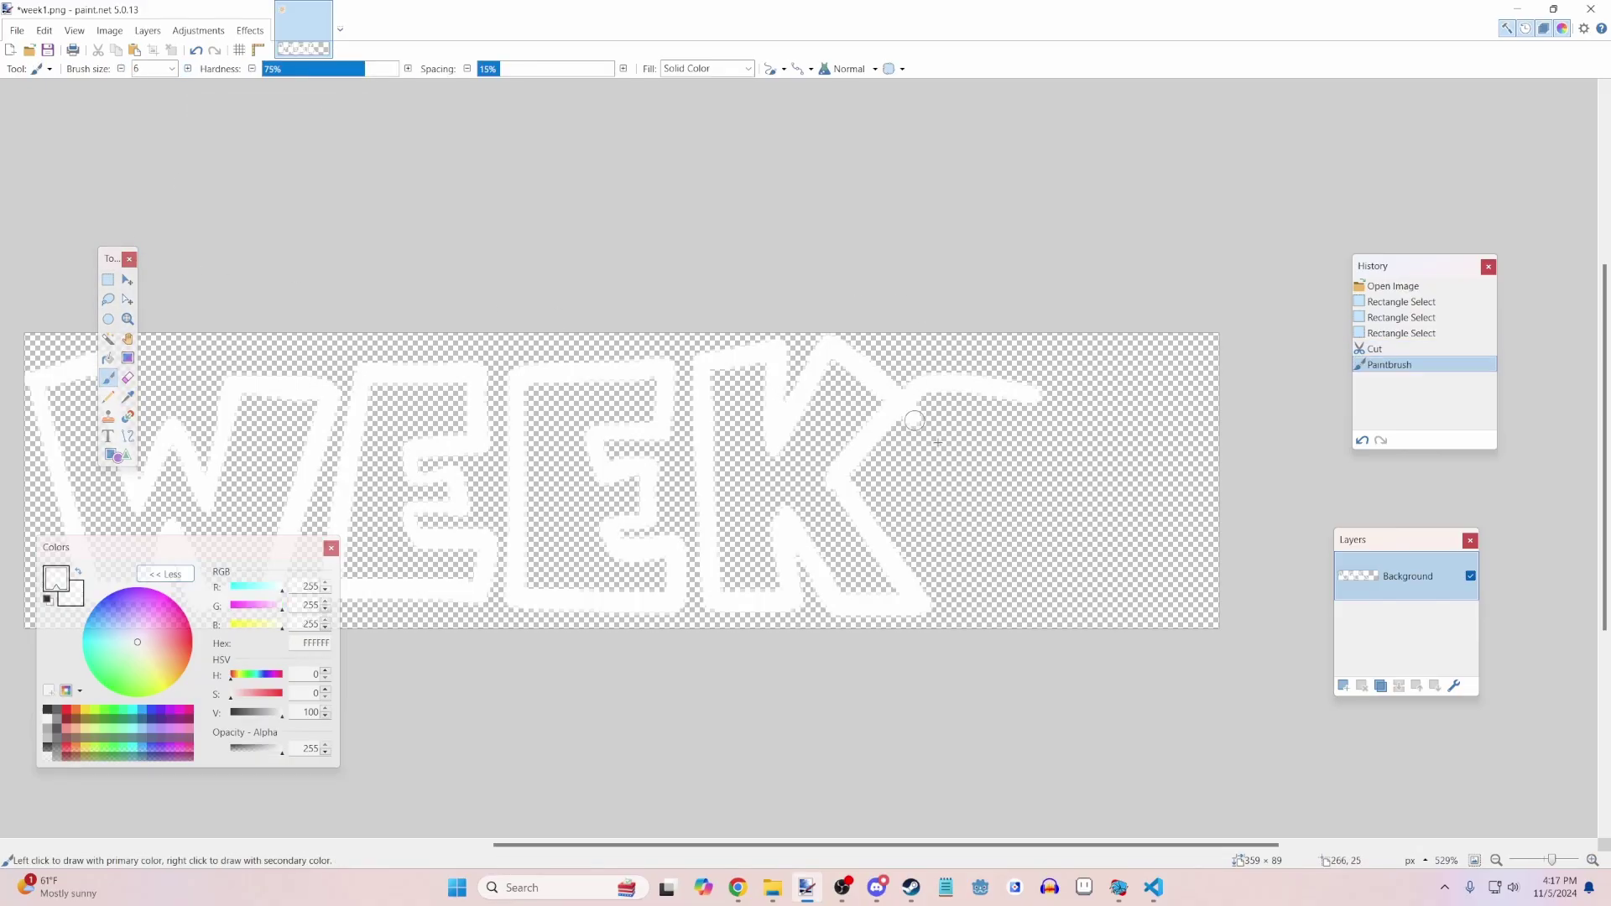
{"action": "key", "text": "ctrl+z"}
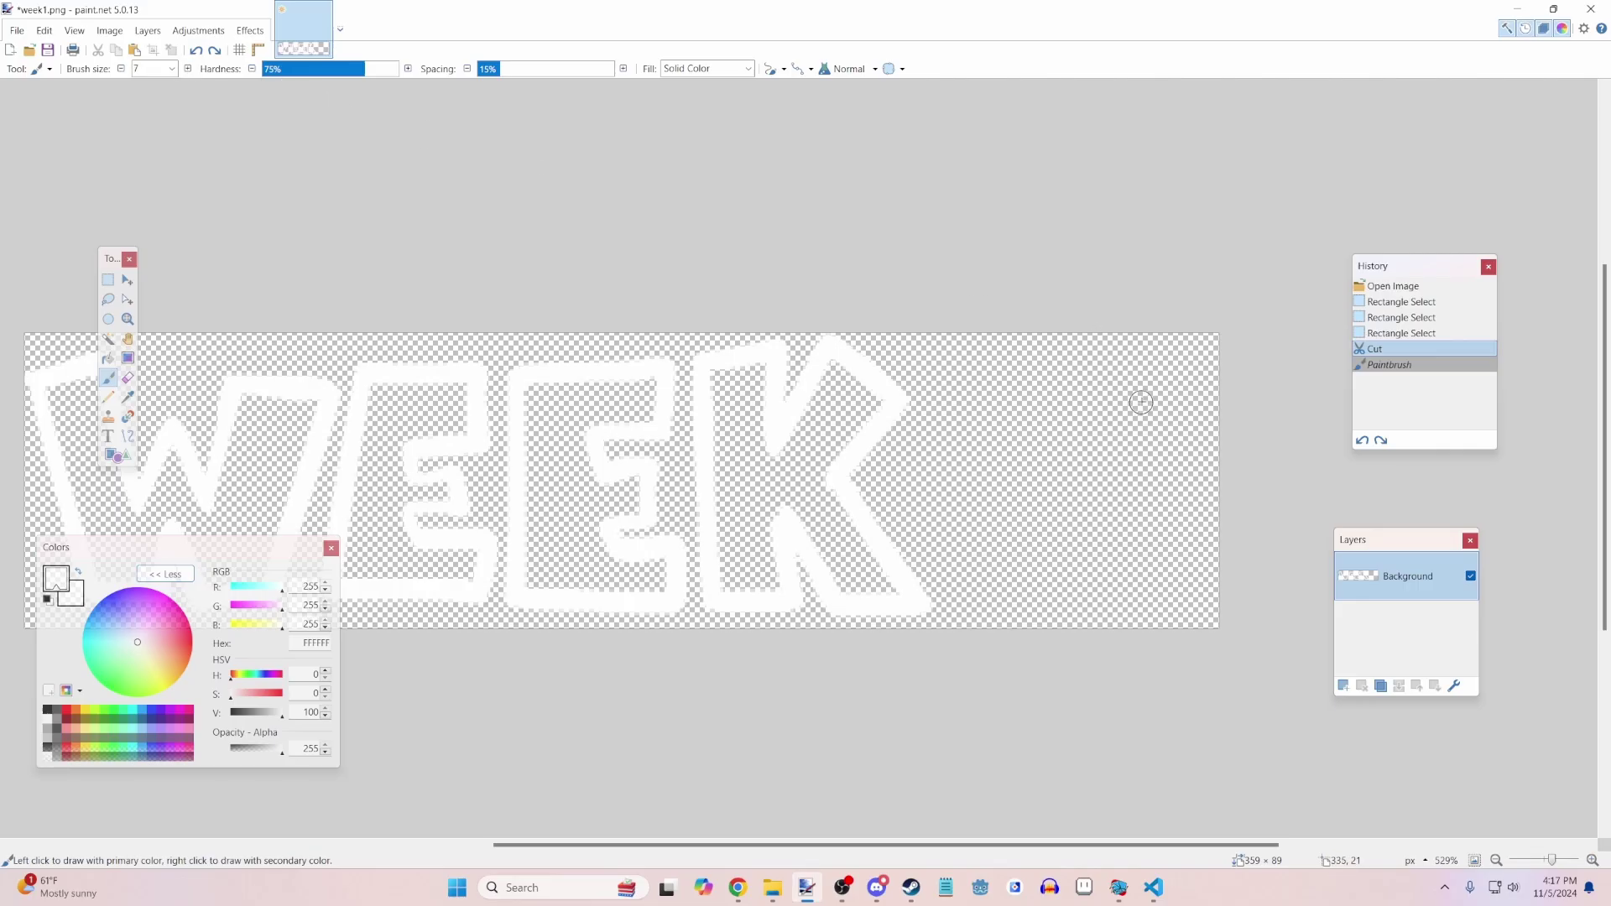
{"action": "mouse_move", "coordinate": [1141, 402]}
{"action": "left_mouse_down"}
{"action": "mouse_move", "coordinate": [1144, 370]}
{"action": "mouse_move", "coordinate": [974, 365]}
{"action": "mouse_move", "coordinate": [936, 549]}
{"action": "mouse_move", "coordinate": [1028, 600]}
{"action": "mouse_move", "coordinate": [1091, 608]}
{"action": "mouse_move", "coordinate": [1100, 571]}
{"action": "mouse_move", "coordinate": [1056, 569]}
{"action": "left_mouse_up"}
{"action": "scroll", "coordinate": [1125, 558], "scroll_direction": "down", "scroll_amount": 5}
{"action": "scroll", "coordinate": [1068, 497], "scroll_direction": "up", "scroll_amount": 4}
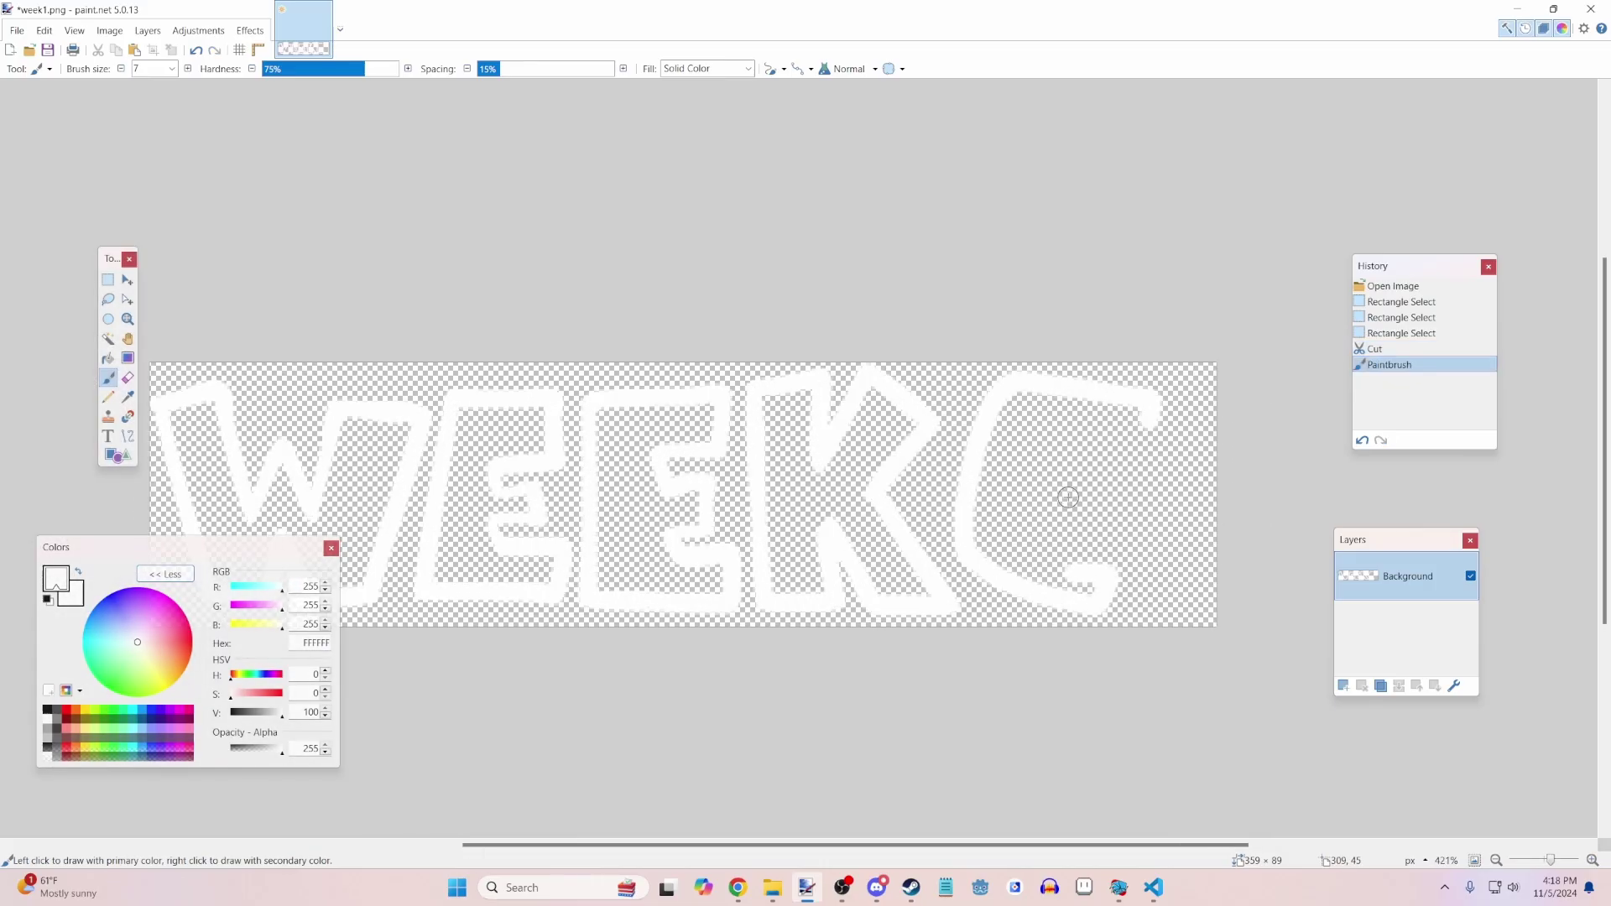
{"action": "key", "text": "ctrl+z"}
- Paint a white outlined block letter C after the K, undoing the unsatisfactory strokes and redrawing it
{"action": "mouse_move", "coordinate": [1130, 576]}
{"action": "left_mouse_down"}
{"action": "mouse_move", "coordinate": [1042, 582]}
{"action": "mouse_move", "coordinate": [992, 443]}
{"action": "mouse_move", "coordinate": [1120, 440]}
{"action": "mouse_move", "coordinate": [1002, 426]}
{"action": "mouse_move", "coordinate": [999, 563]}
{"action": "mouse_move", "coordinate": [1138, 594]}
{"action": "mouse_move", "coordinate": [1013, 544]}
{"action": "mouse_move", "coordinate": [1000, 508]}
{"action": "left_mouse_up"}
{"action": "key", "text": "ctrl+z"}
{"action": "left_click_drag", "start_coordinate": [1002, 617], "coordinate": [966, 453]}
{"action": "key", "text": "ctrl+z"}
{"action": "mouse_move", "coordinate": [1050, 608]}
{"action": "left_mouse_down"}
{"action": "mouse_move", "coordinate": [980, 561]}
{"action": "mouse_move", "coordinate": [972, 457]}
{"action": "left_mouse_up"}
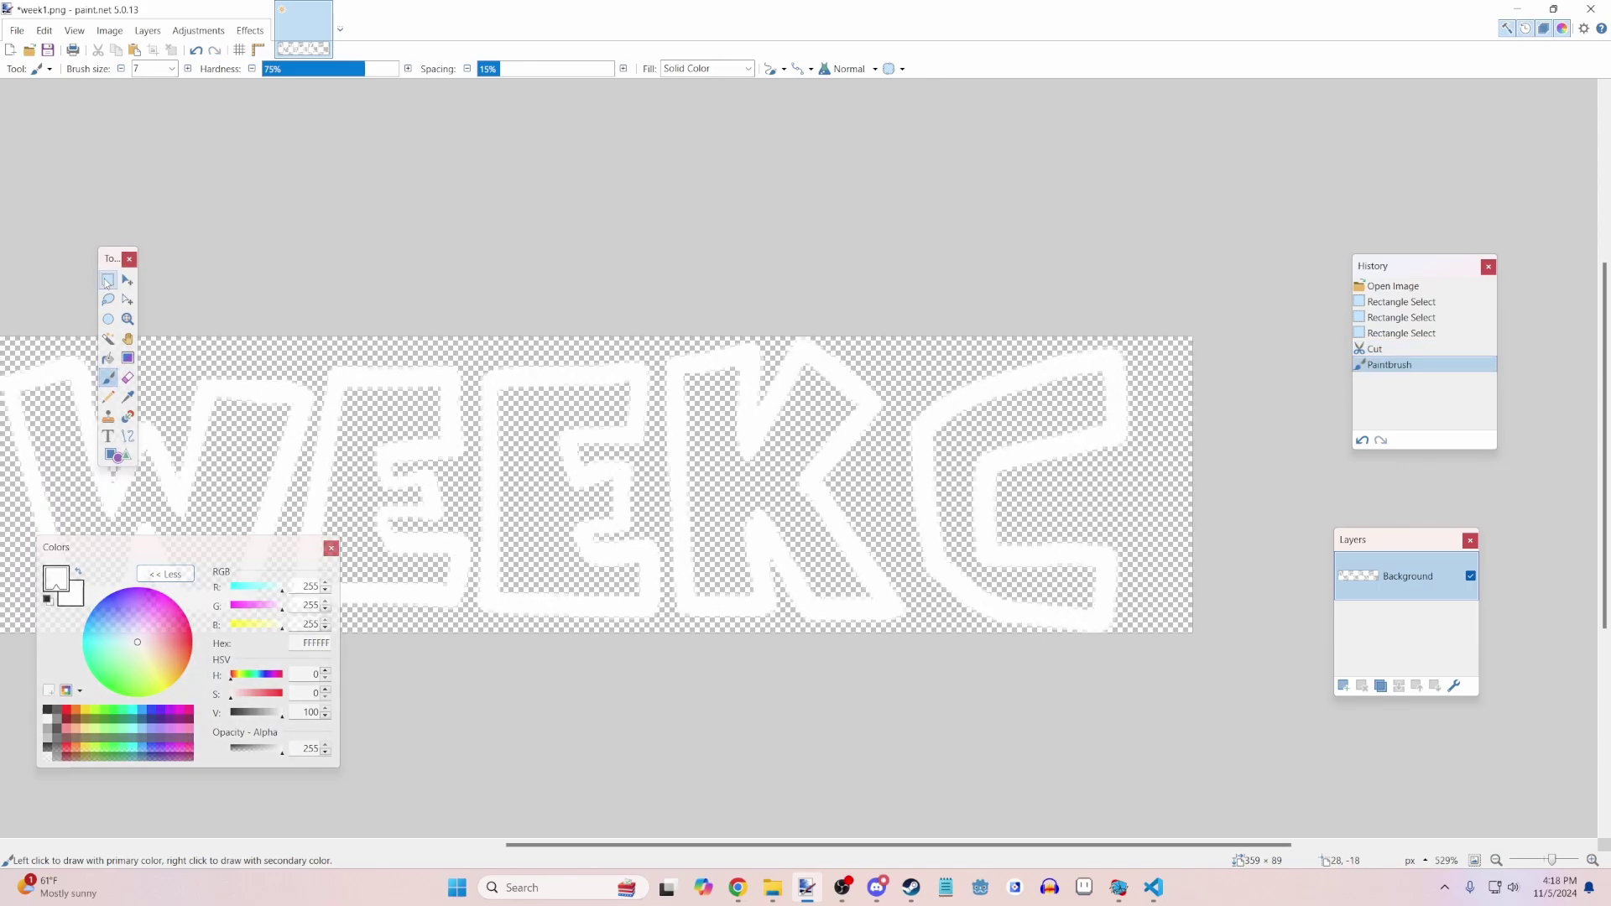
- Select the letter C while excluding the foot of the K, nudge it slightly towards the K, and deselect
{"action": "left_click", "coordinate": [107, 280]}
{"action": "left_click_drag", "start_coordinate": [911, 332], "coordinate": [1159, 664]}
{"action": "left_click_drag", "start_coordinate": [896, 591], "coordinate": [927, 636]}
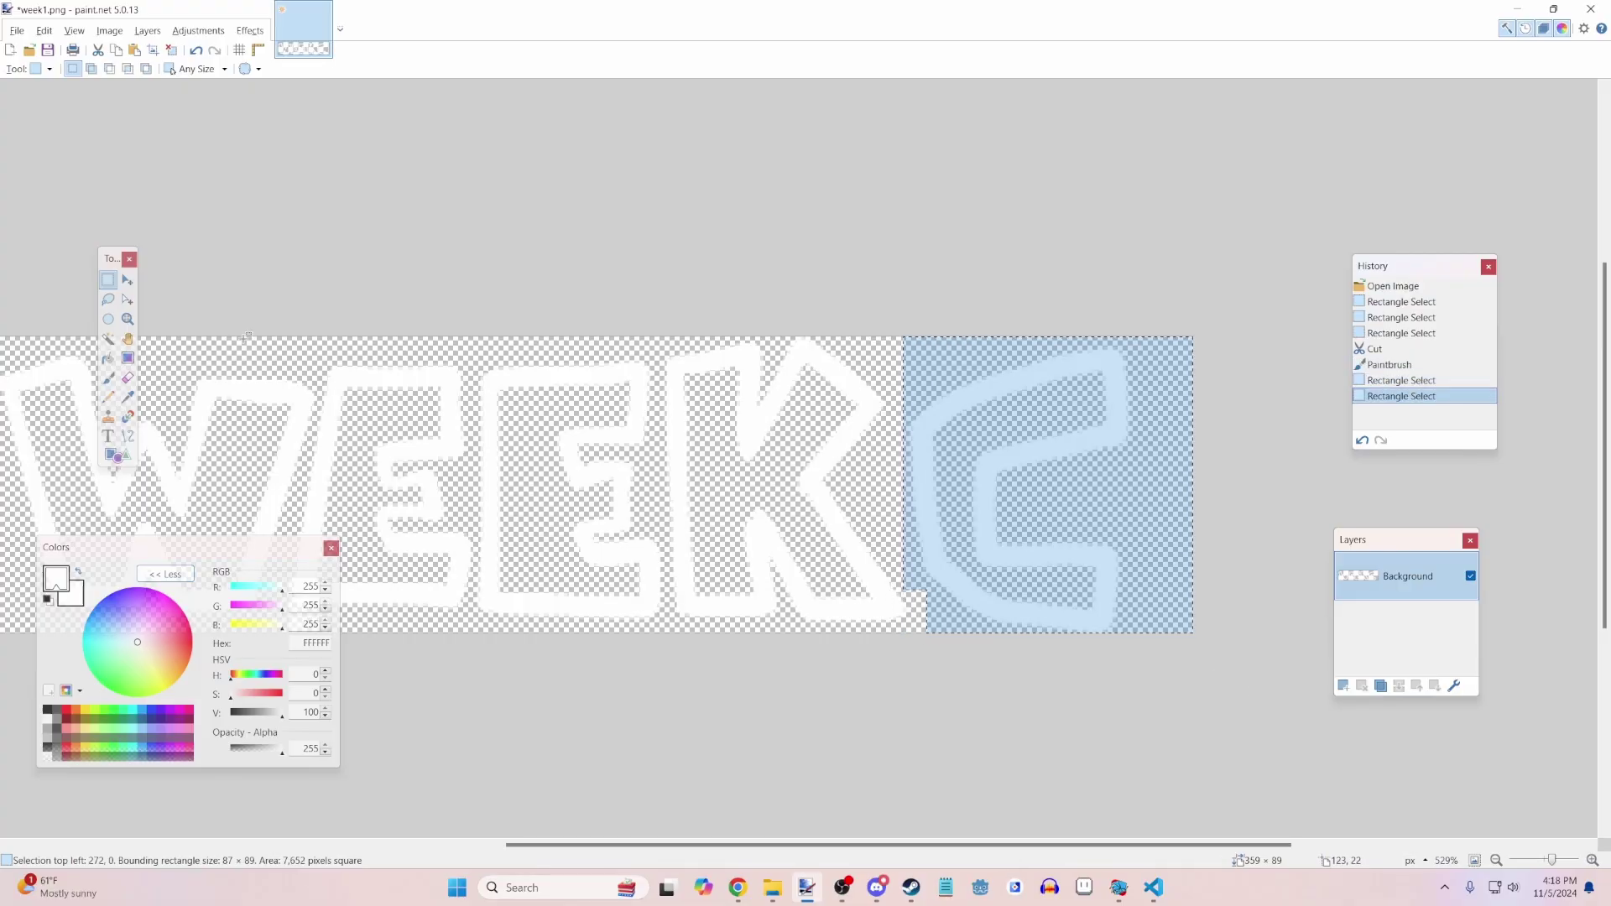
{"action": "left_click", "coordinate": [127, 281]}
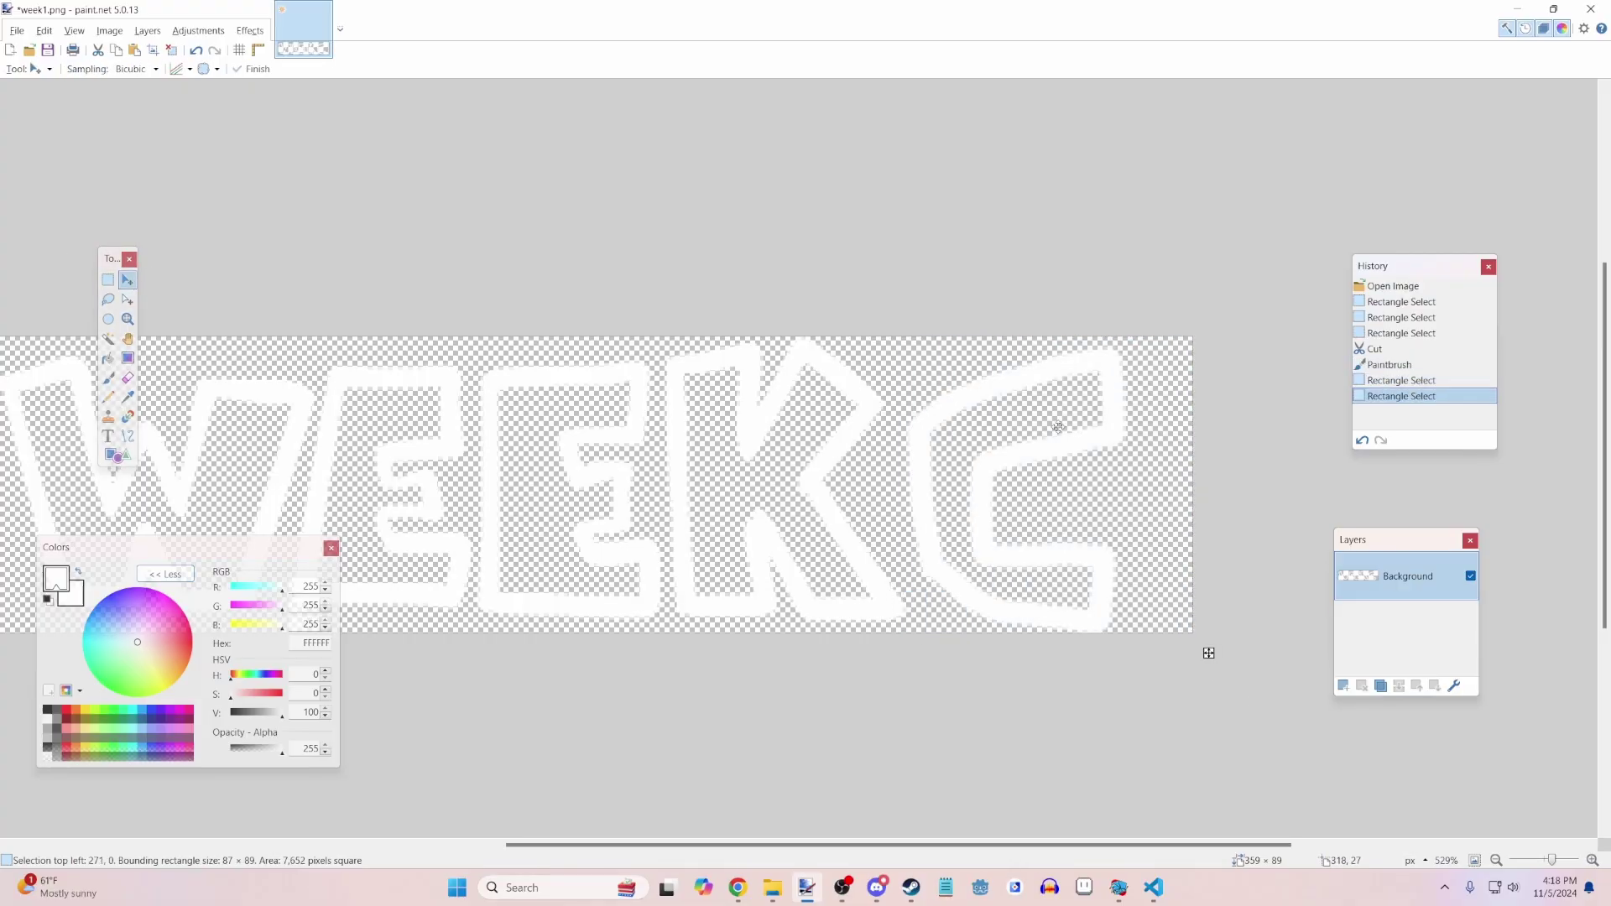
{"action": "left_click_drag", "start_coordinate": [1063, 427], "coordinate": [1056, 423]}
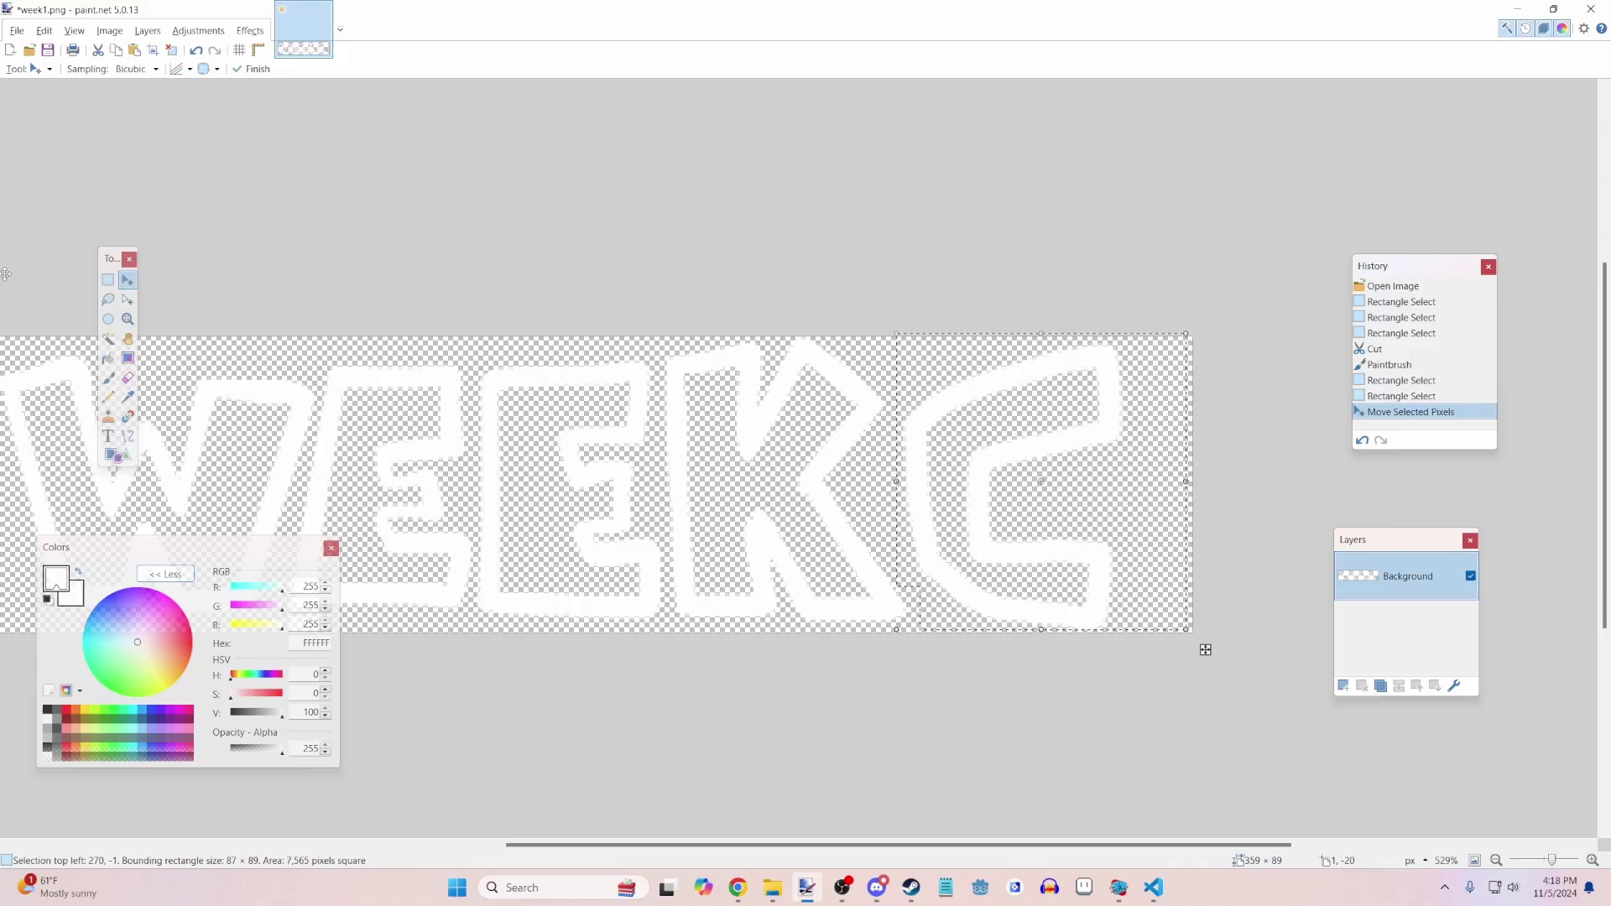
{"action": "left_click", "coordinate": [107, 280]}
{"action": "key", "text": "ctrl+d"}
- Start saving the edited title as a new file in the images/storymenu folder of the CatbrotherDoesEverything Tutorial mod
{"action": "scroll", "coordinate": [990, 333], "scroll_direction": "down", "scroll_amount": 4}
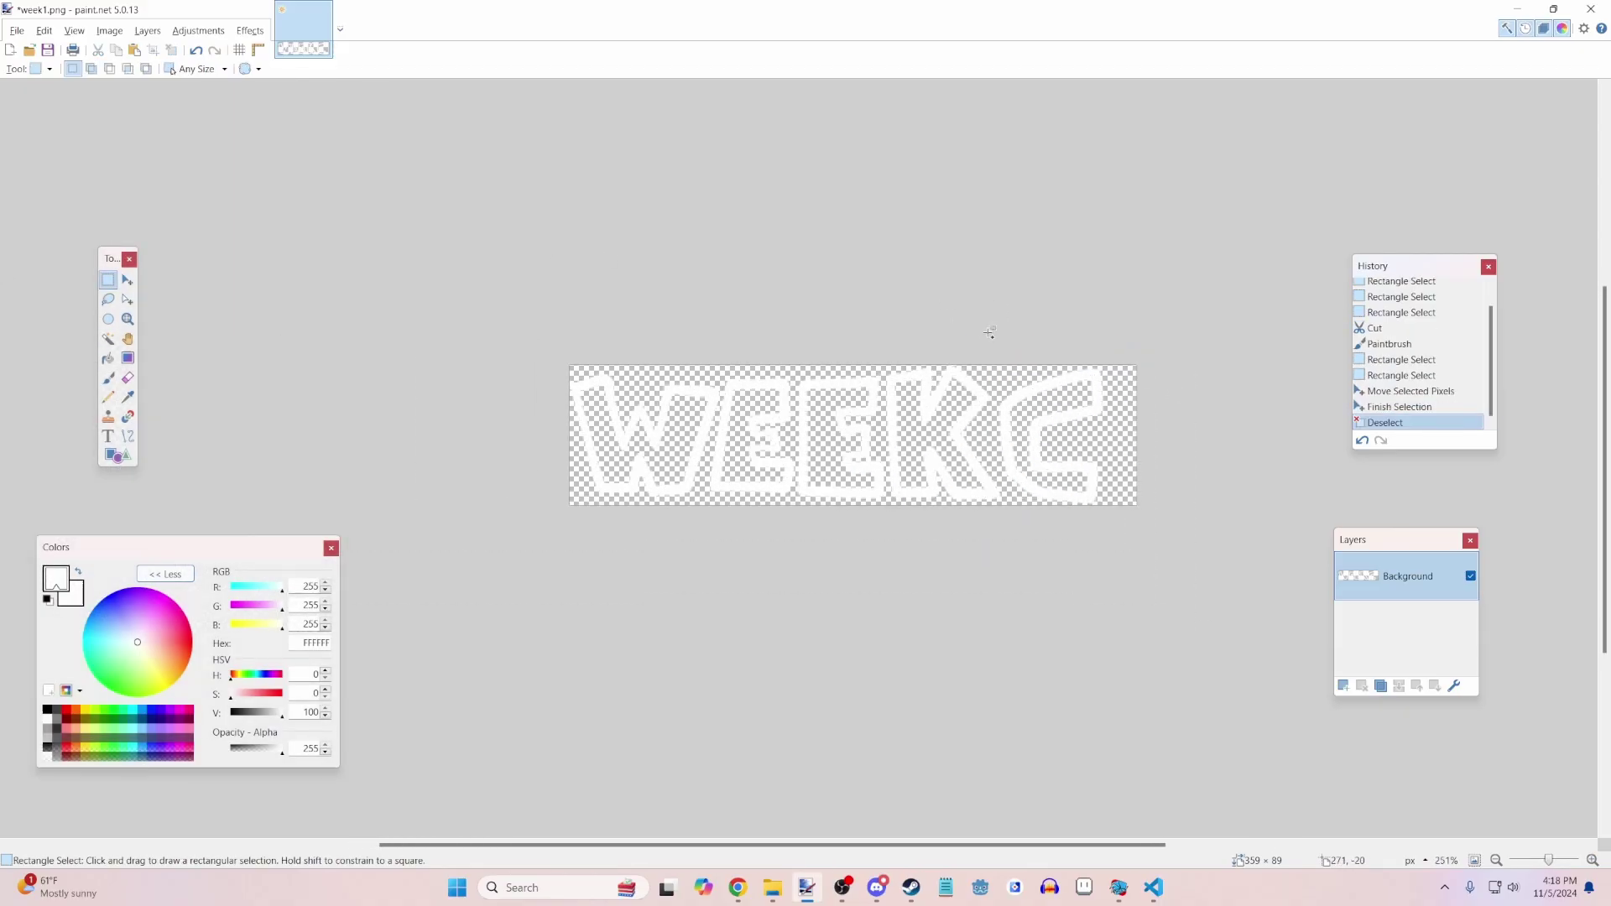
{"action": "scroll", "coordinate": [912, 312], "scroll_direction": "up", "scroll_amount": 1}
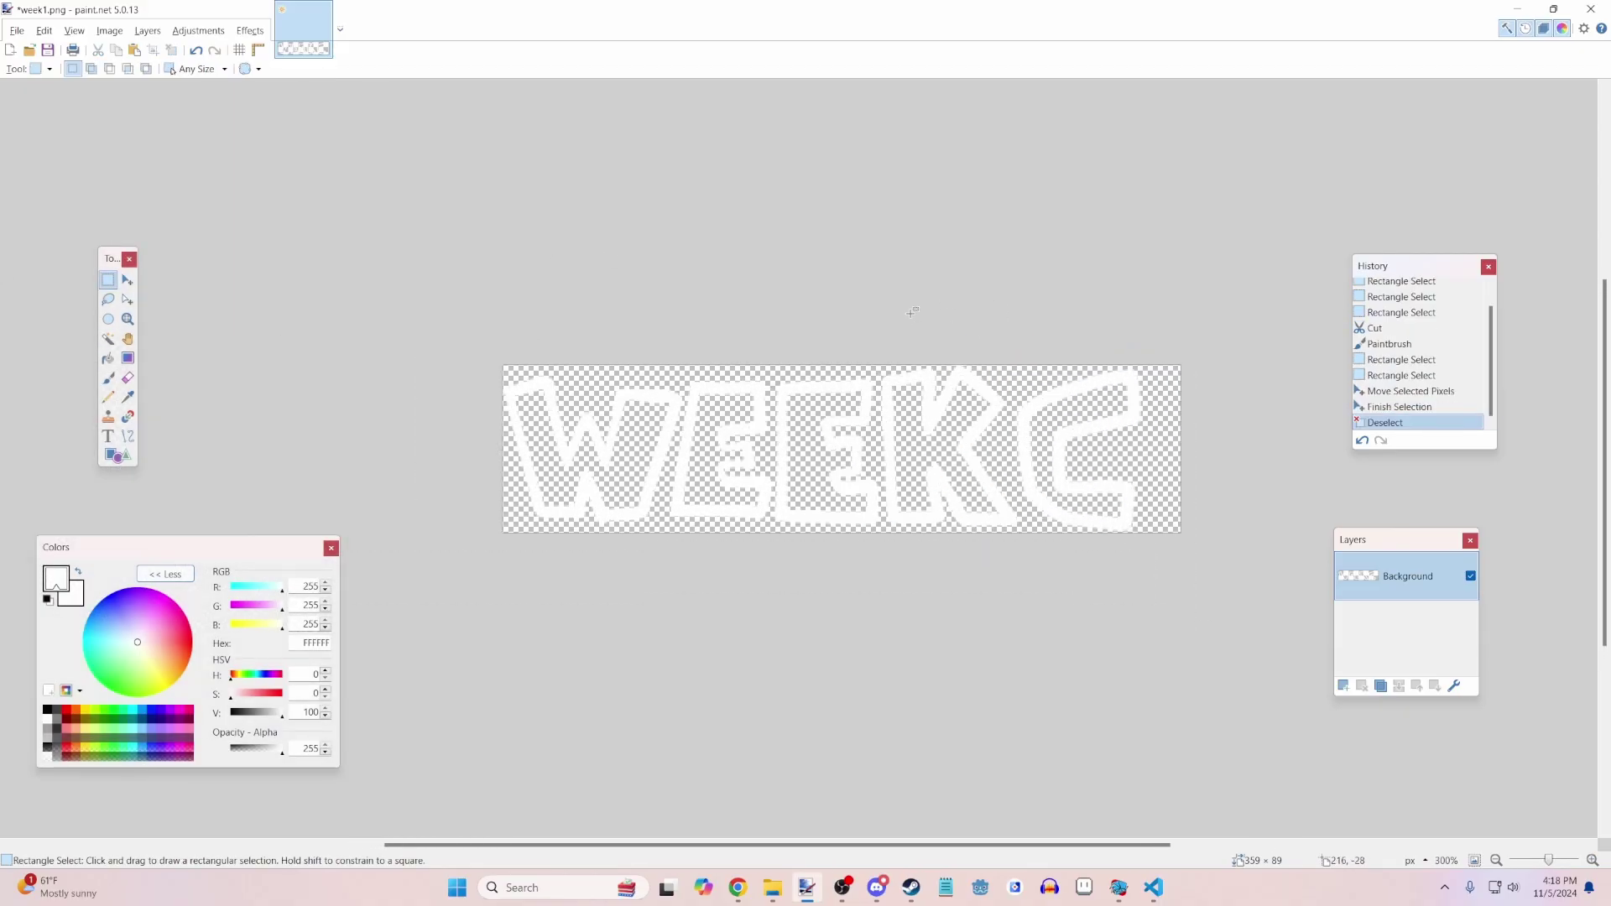
{"action": "left_click", "coordinate": [16, 31]}
{"action": "left_click", "coordinate": [36, 149]}
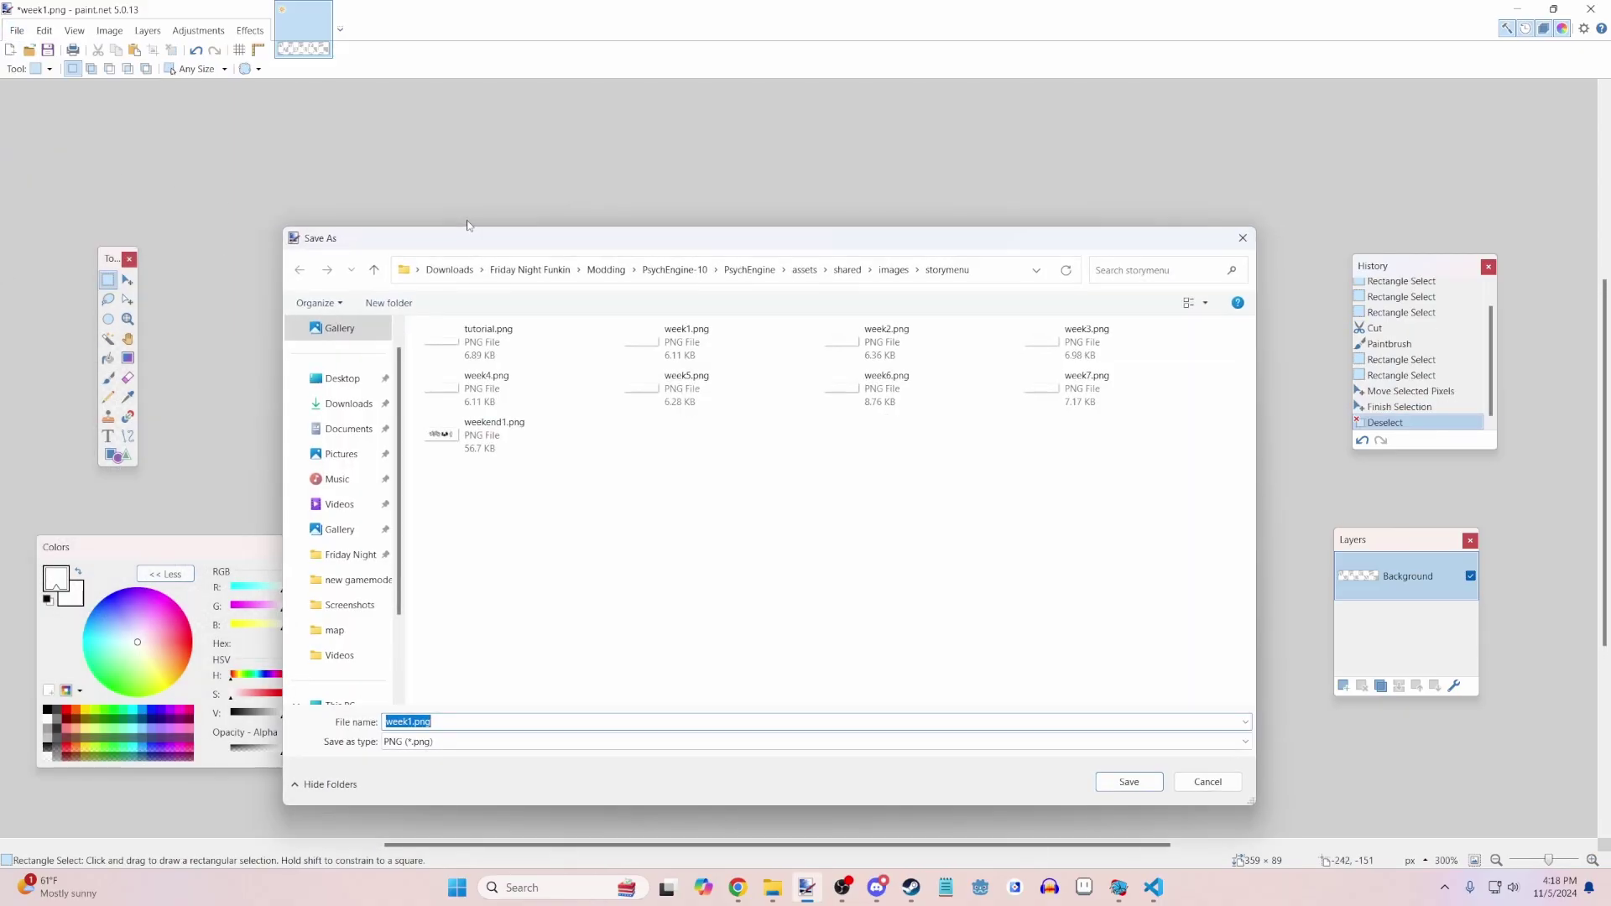
{"action": "left_click", "coordinate": [650, 270]}
{"action": "double_click", "coordinate": [510, 339]}
{"action": "double_click", "coordinate": [1066, 358]}
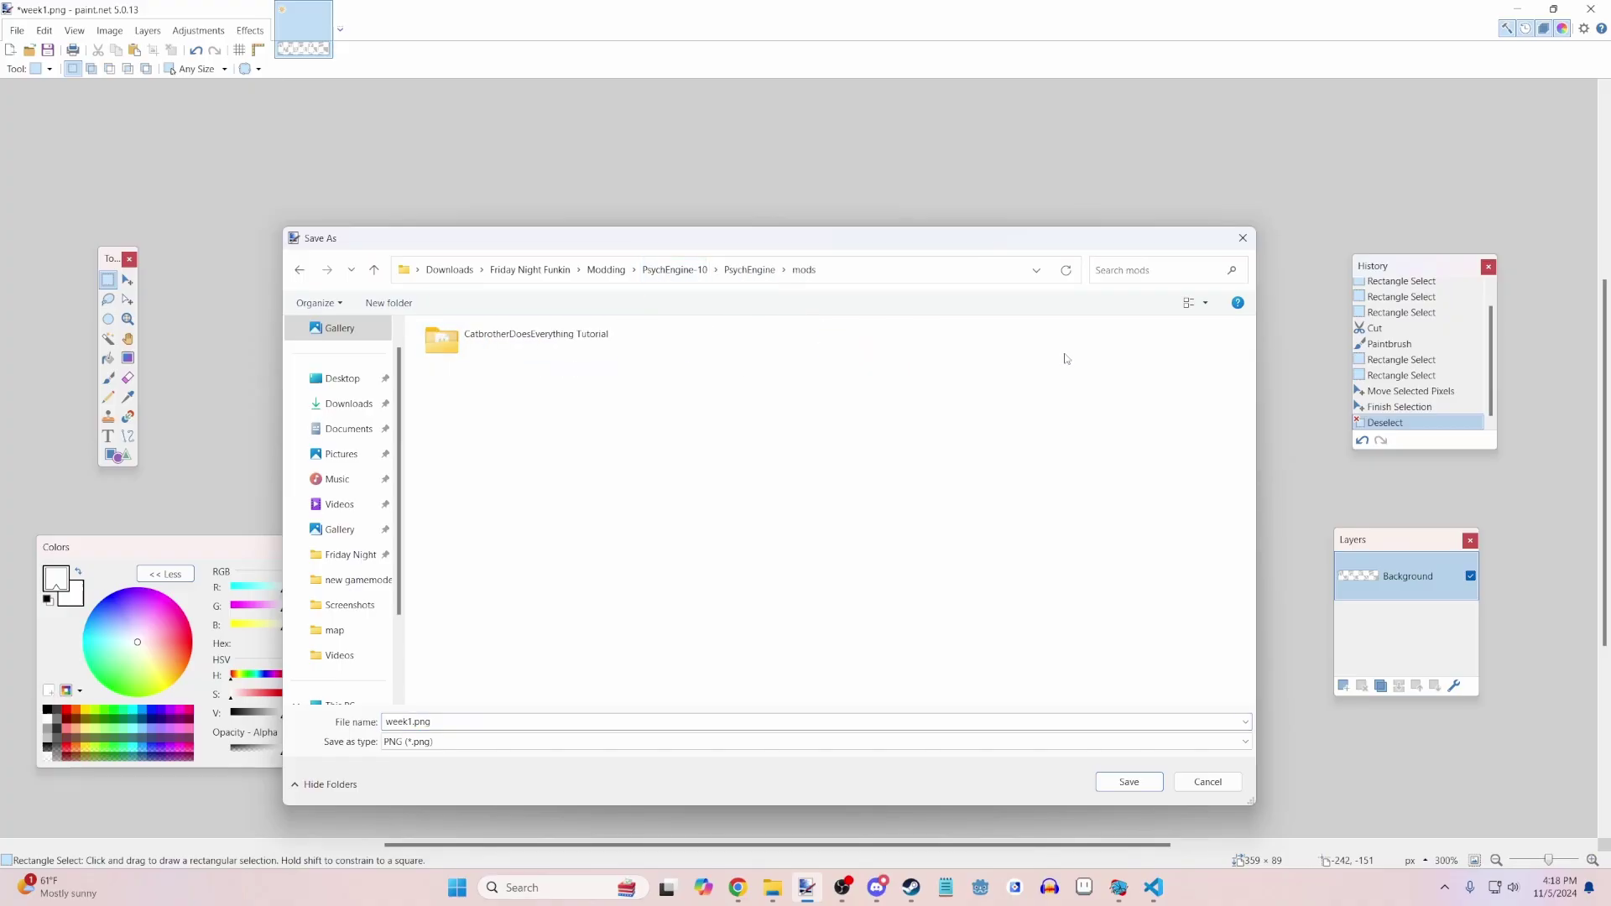
{"action": "double_click", "coordinate": [601, 339]}
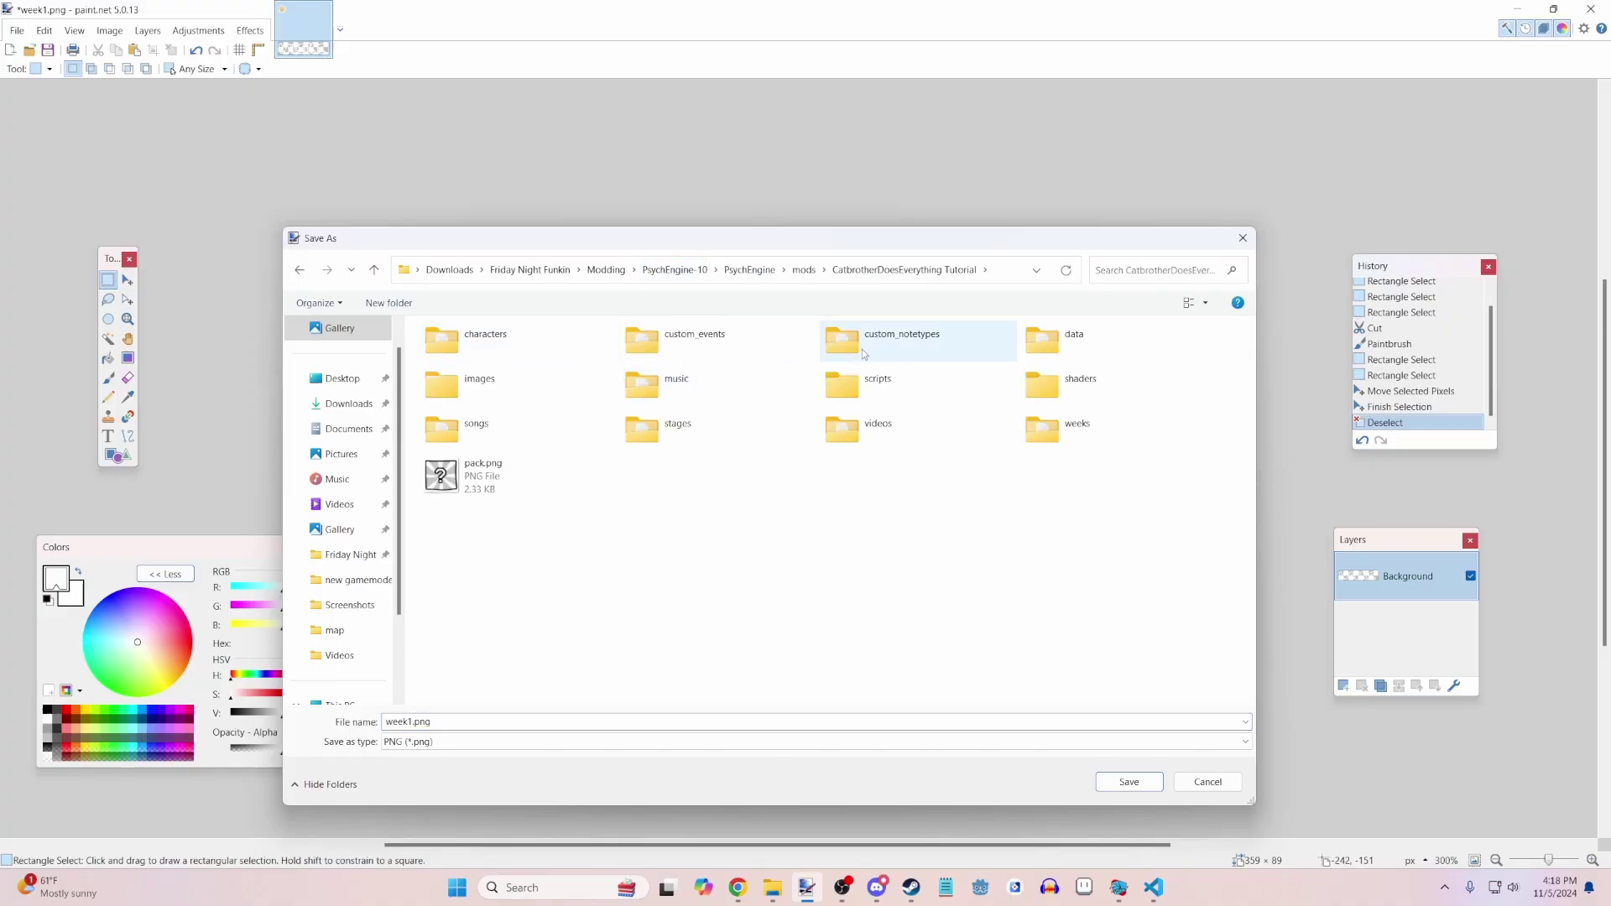
{"action": "double_click", "coordinate": [537, 386]}
{"action": "double_click", "coordinate": [560, 413]}
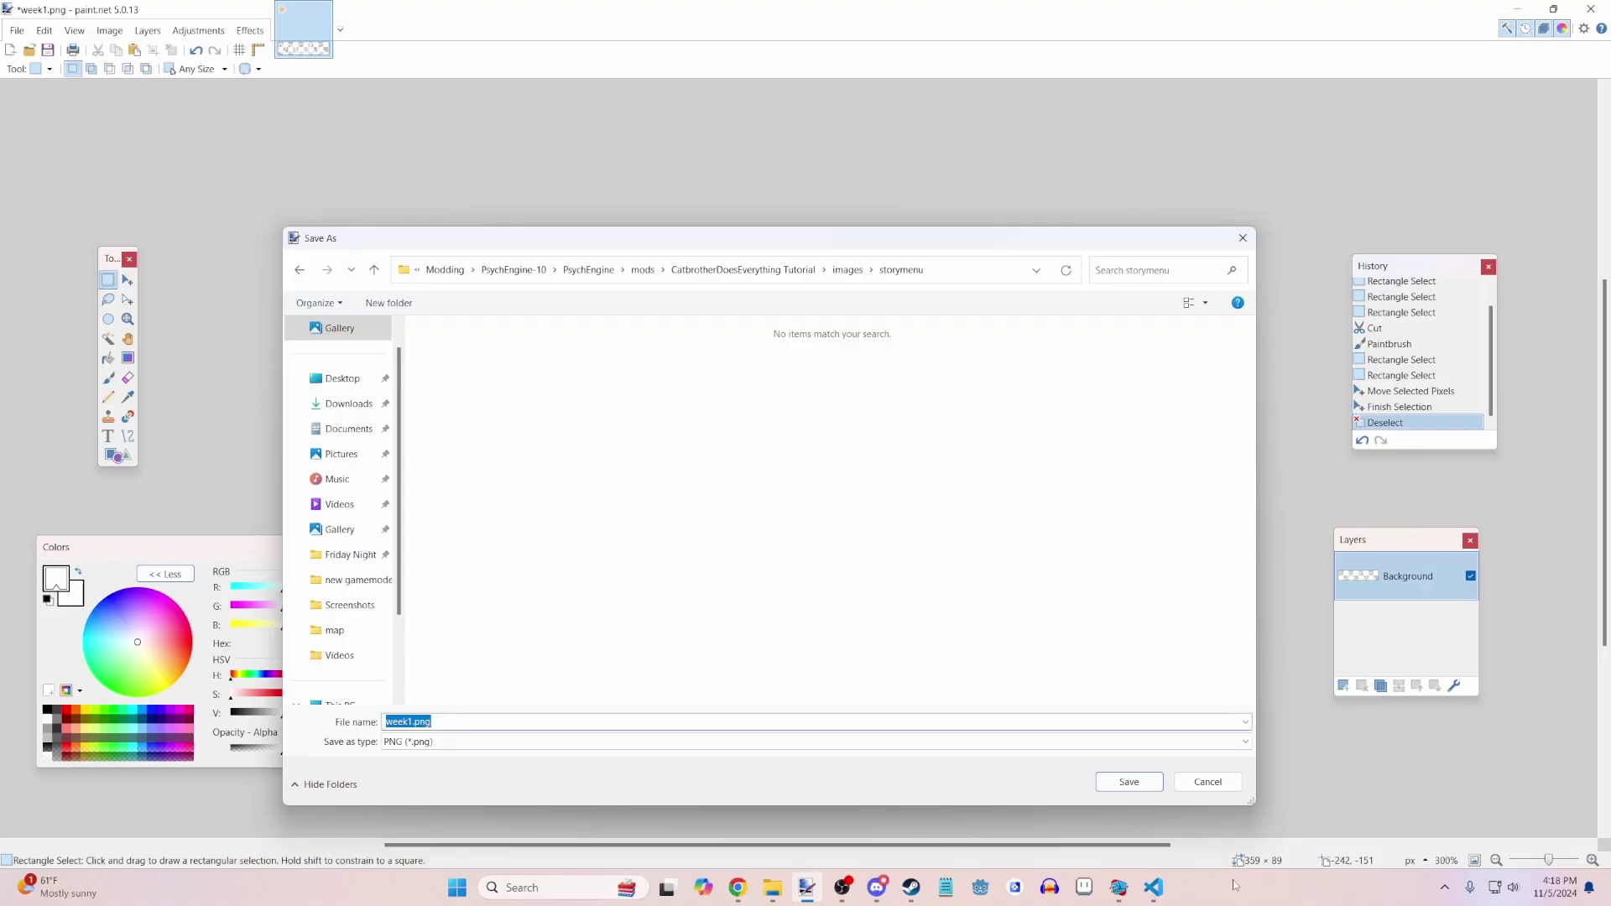
- Check the required image name in the Week Editor, save the title as fnftutorial PNG, and switch back to Psych Engine
{"action": "left_click", "coordinate": [1119, 887]}
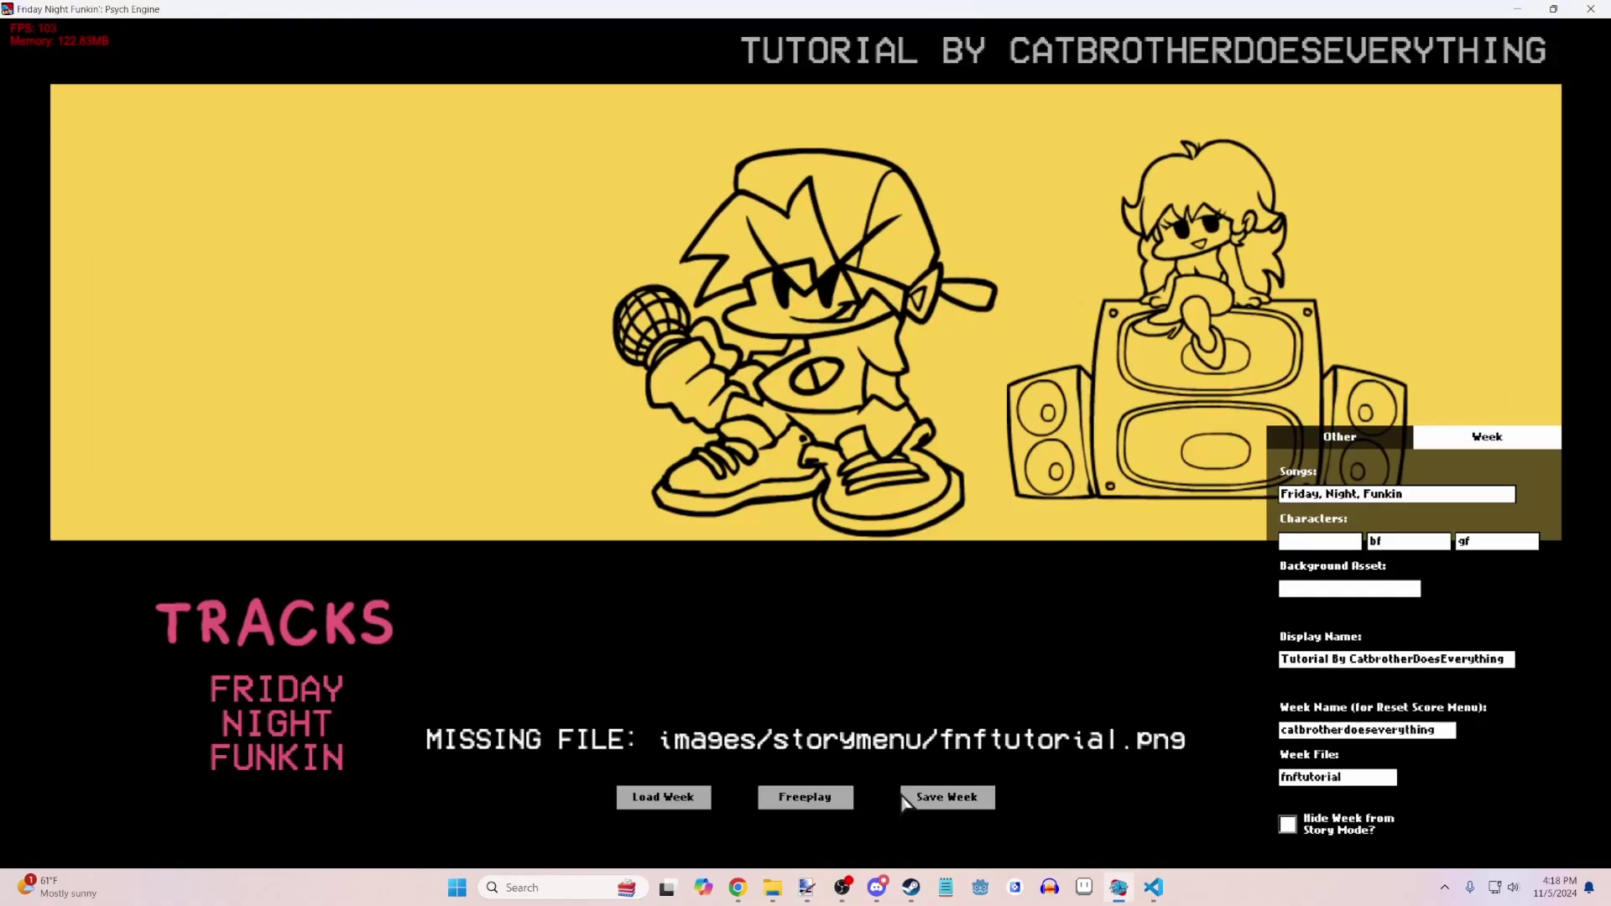
{"action": "left_click", "coordinate": [808, 887]}
{"action": "type", "text": "fnftu"}
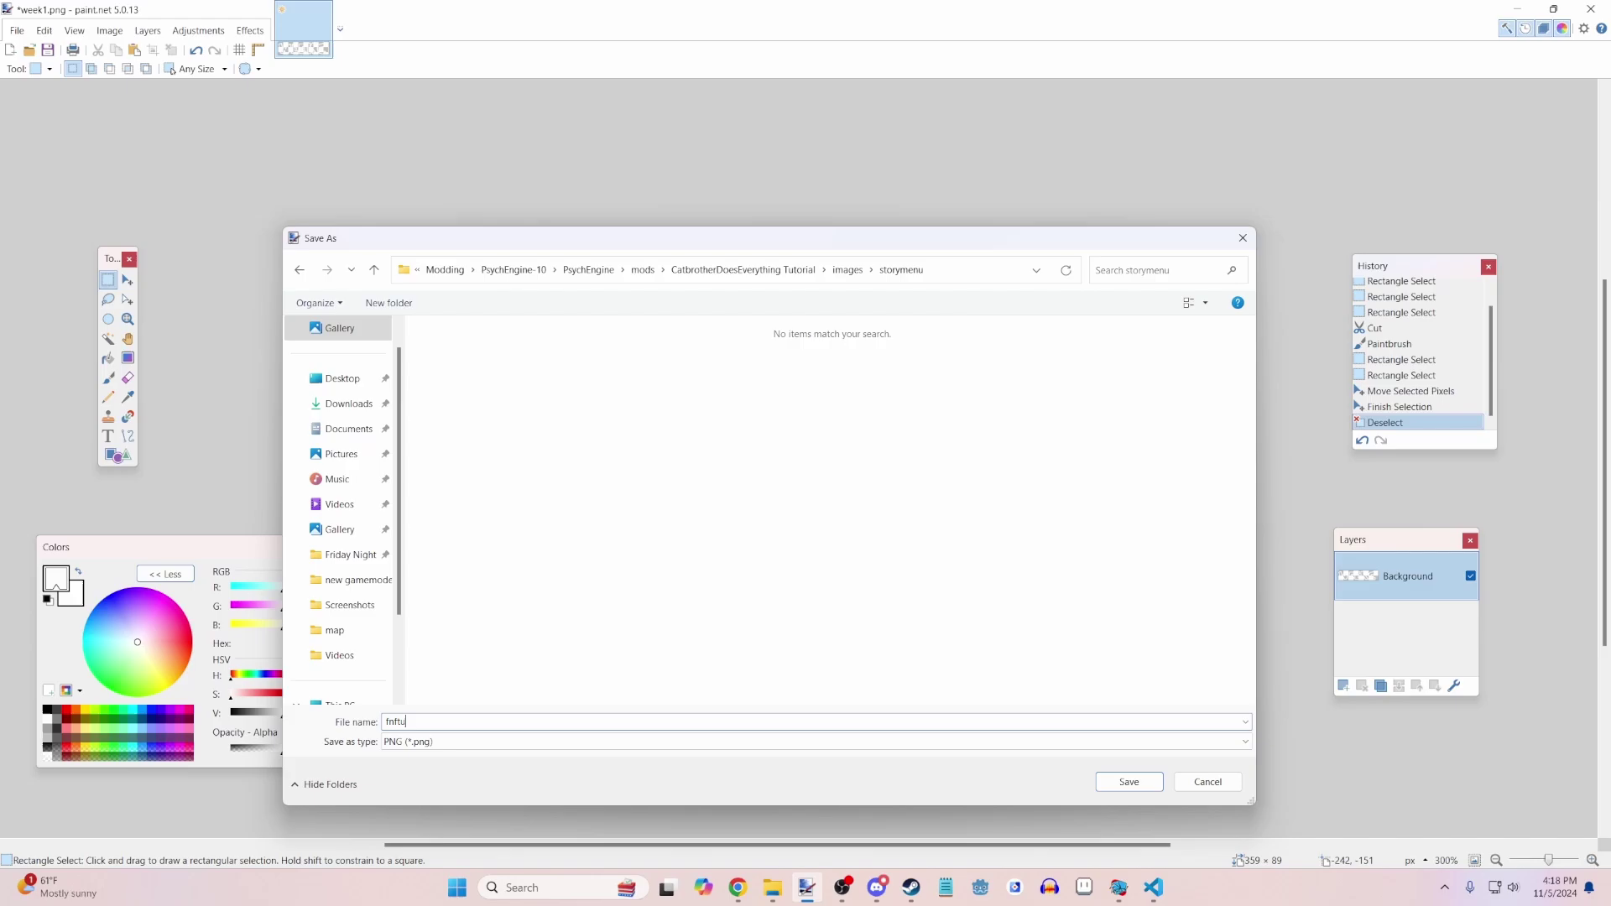
{"action": "type", "text": "torial"}
{"action": "key", "text": "Return"}
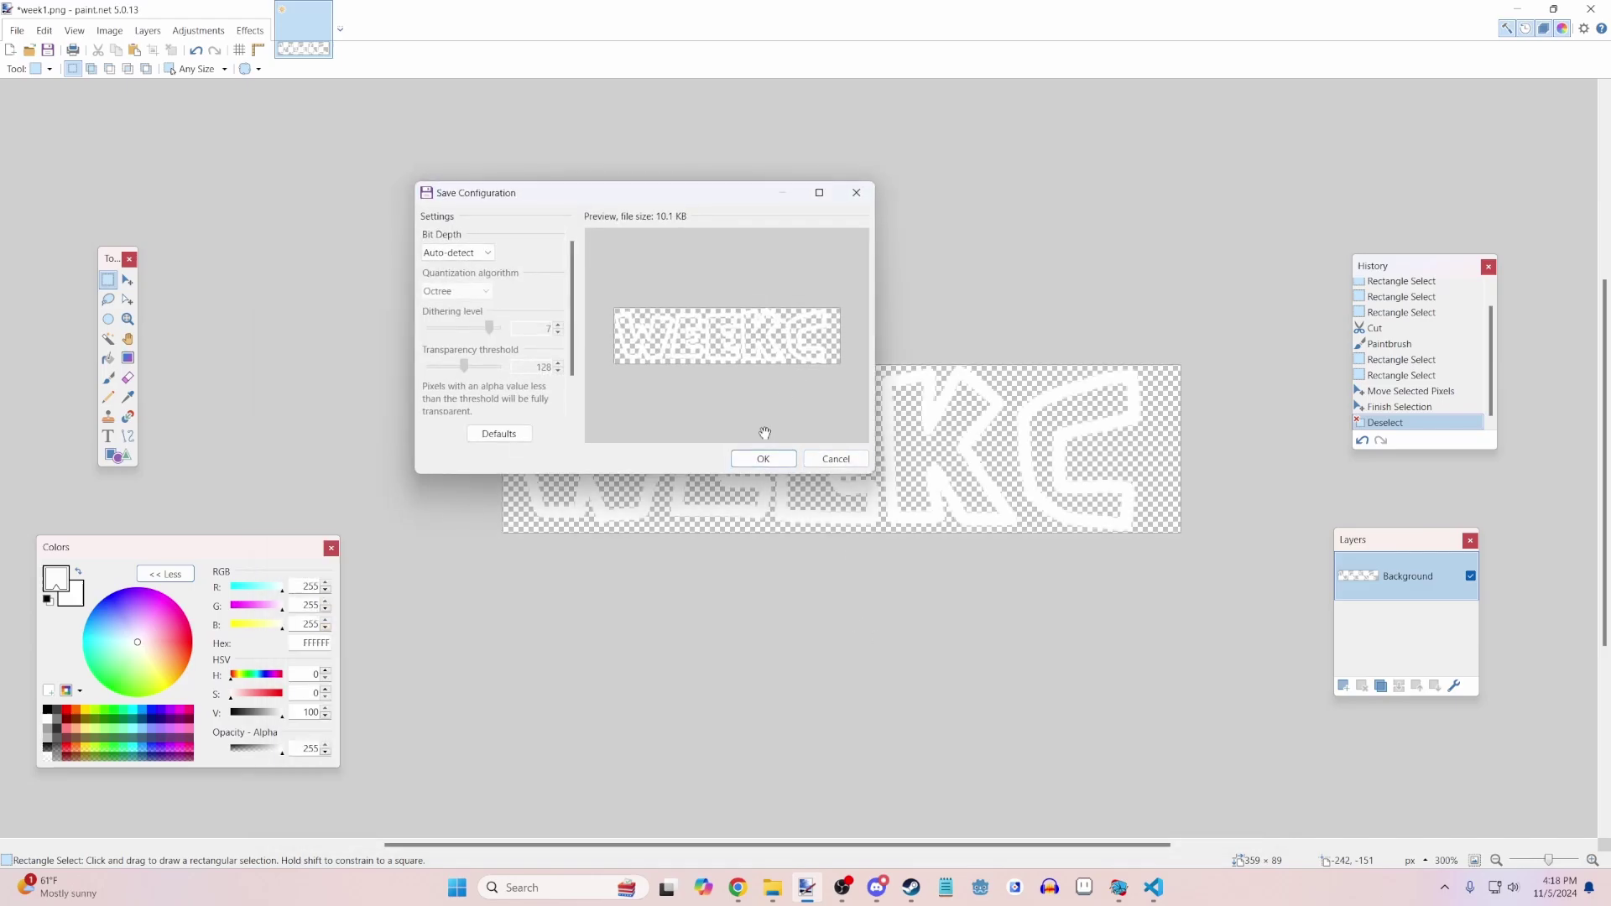
{"action": "left_click", "coordinate": [768, 457]}
{"action": "left_click", "coordinate": [1119, 887]}
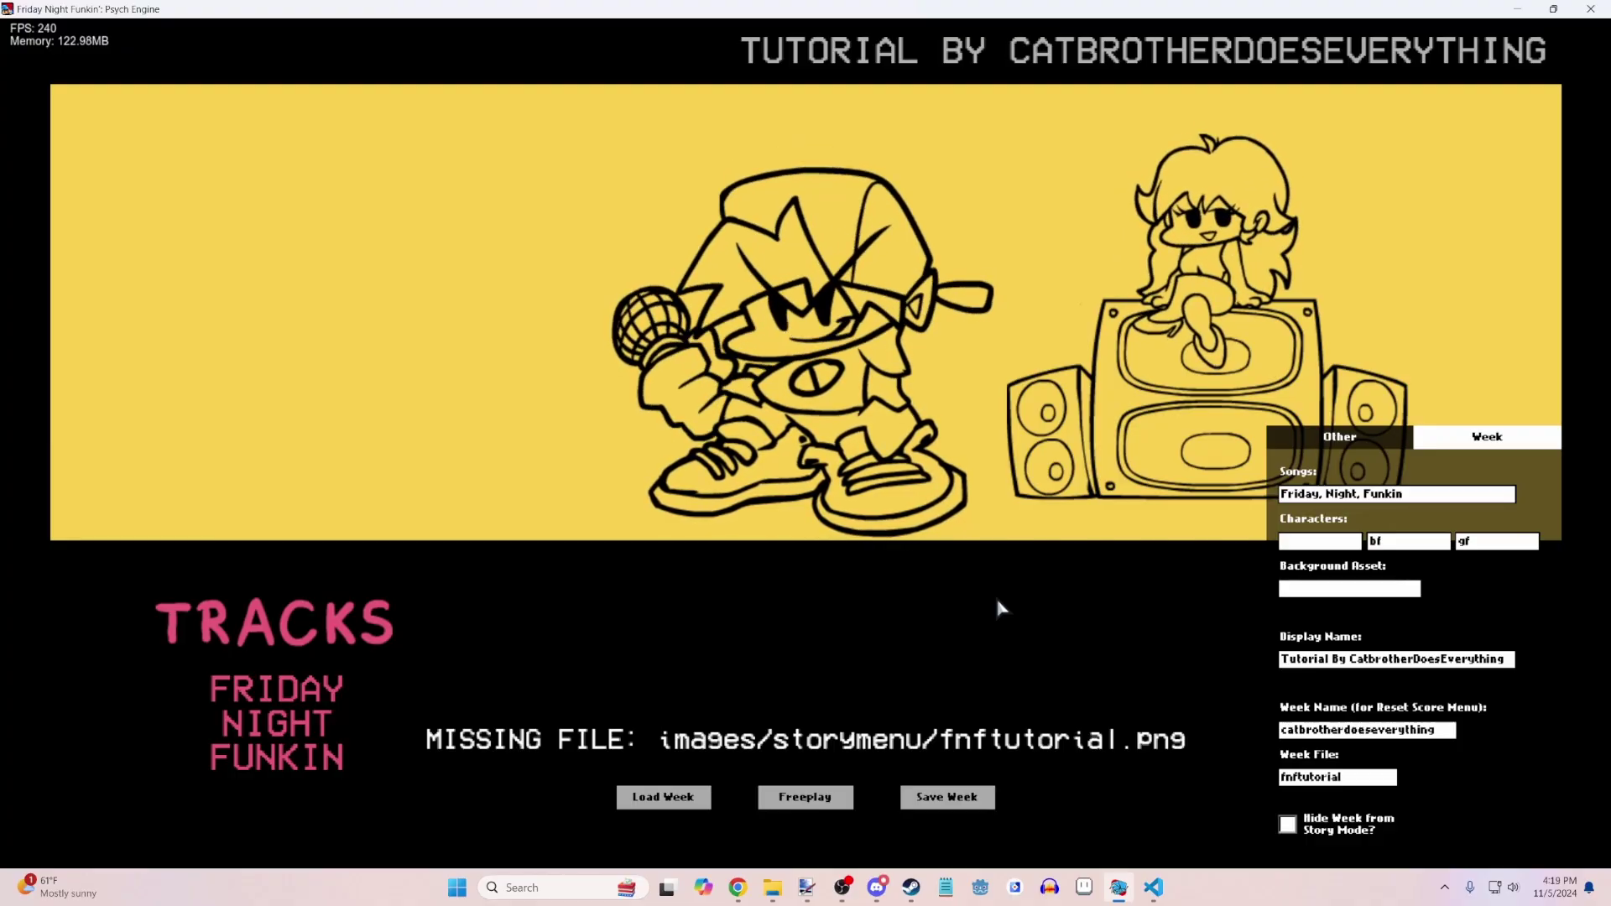
- Try the options that hide the week from Story Mode, start it locked, and hide it until unlocked
{"action": "left_click", "coordinate": [1288, 826]}
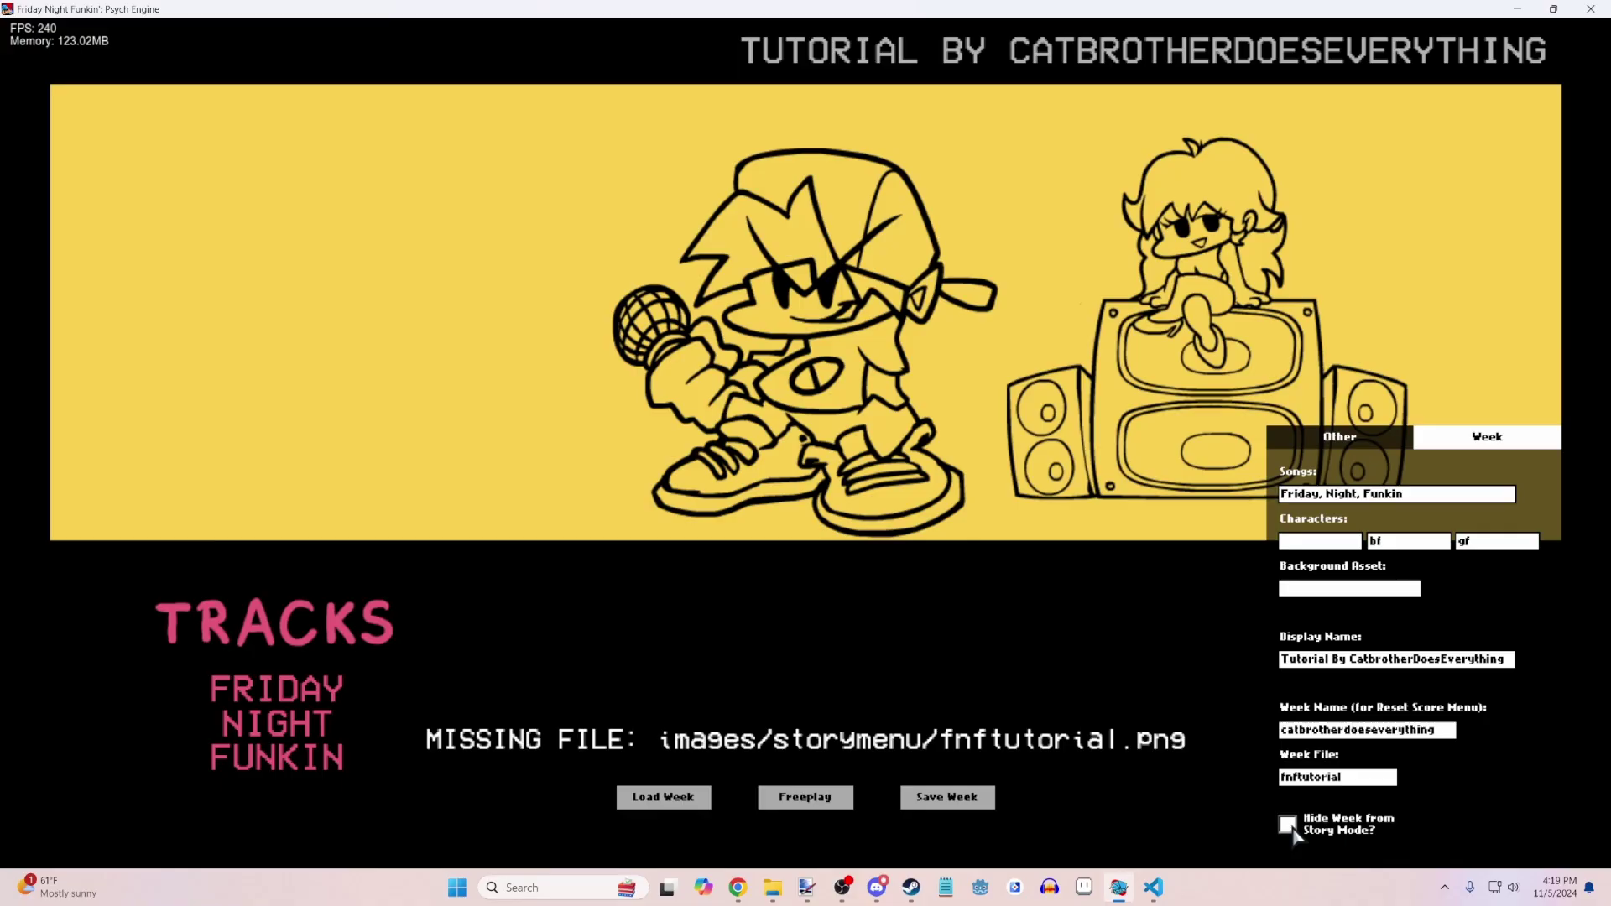
{"action": "left_click", "coordinate": [1330, 440]}
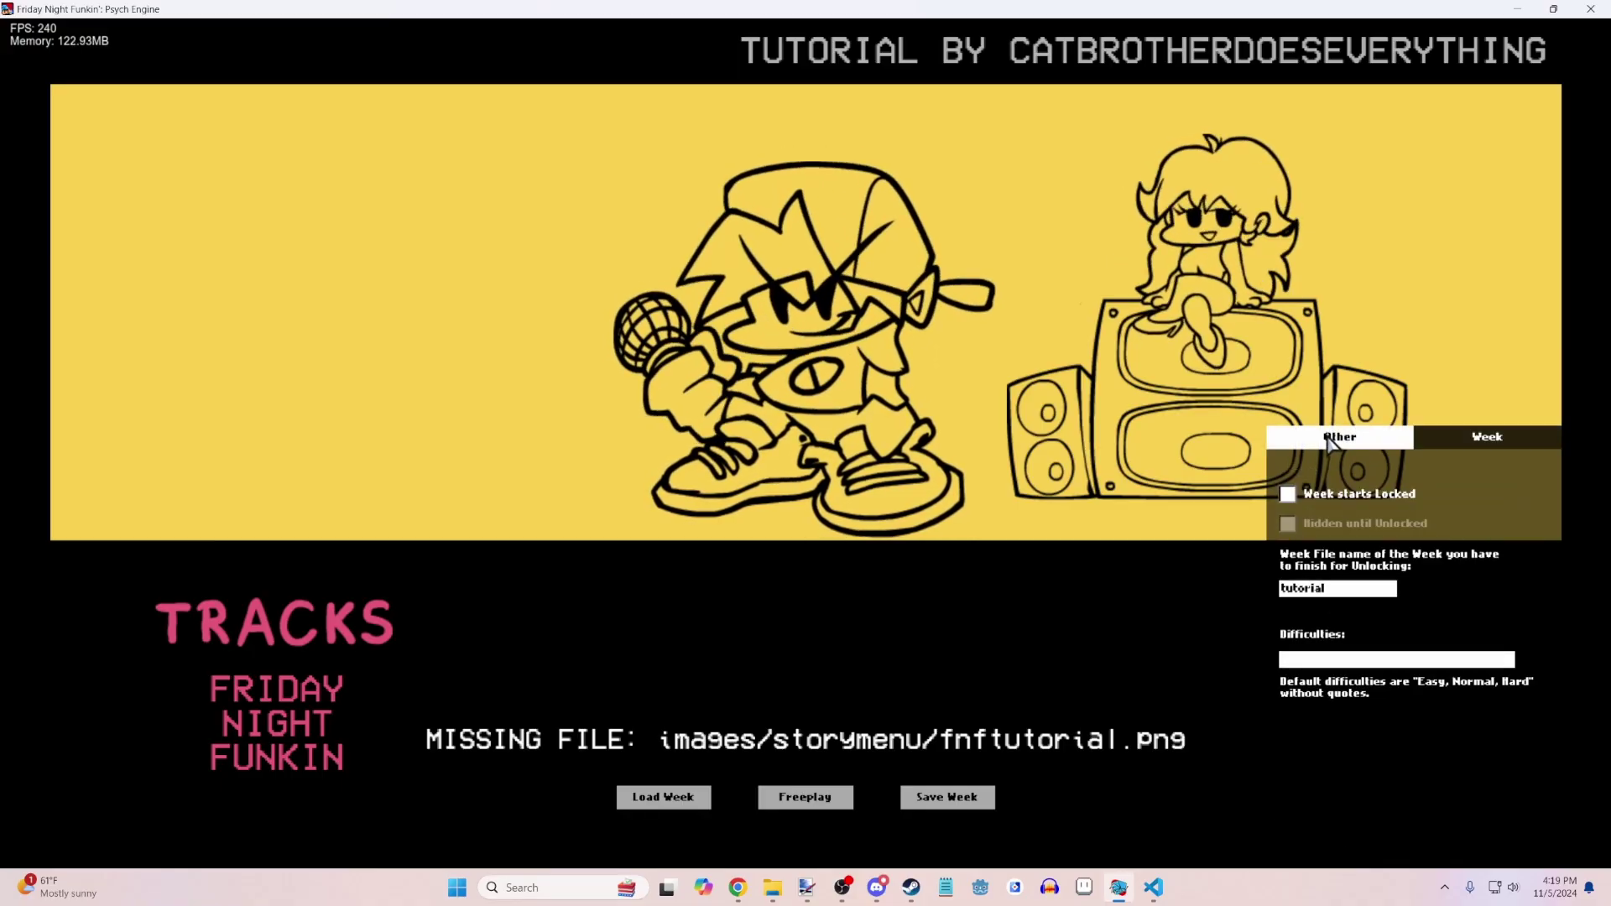
{"action": "left_click", "coordinate": [1288, 495]}
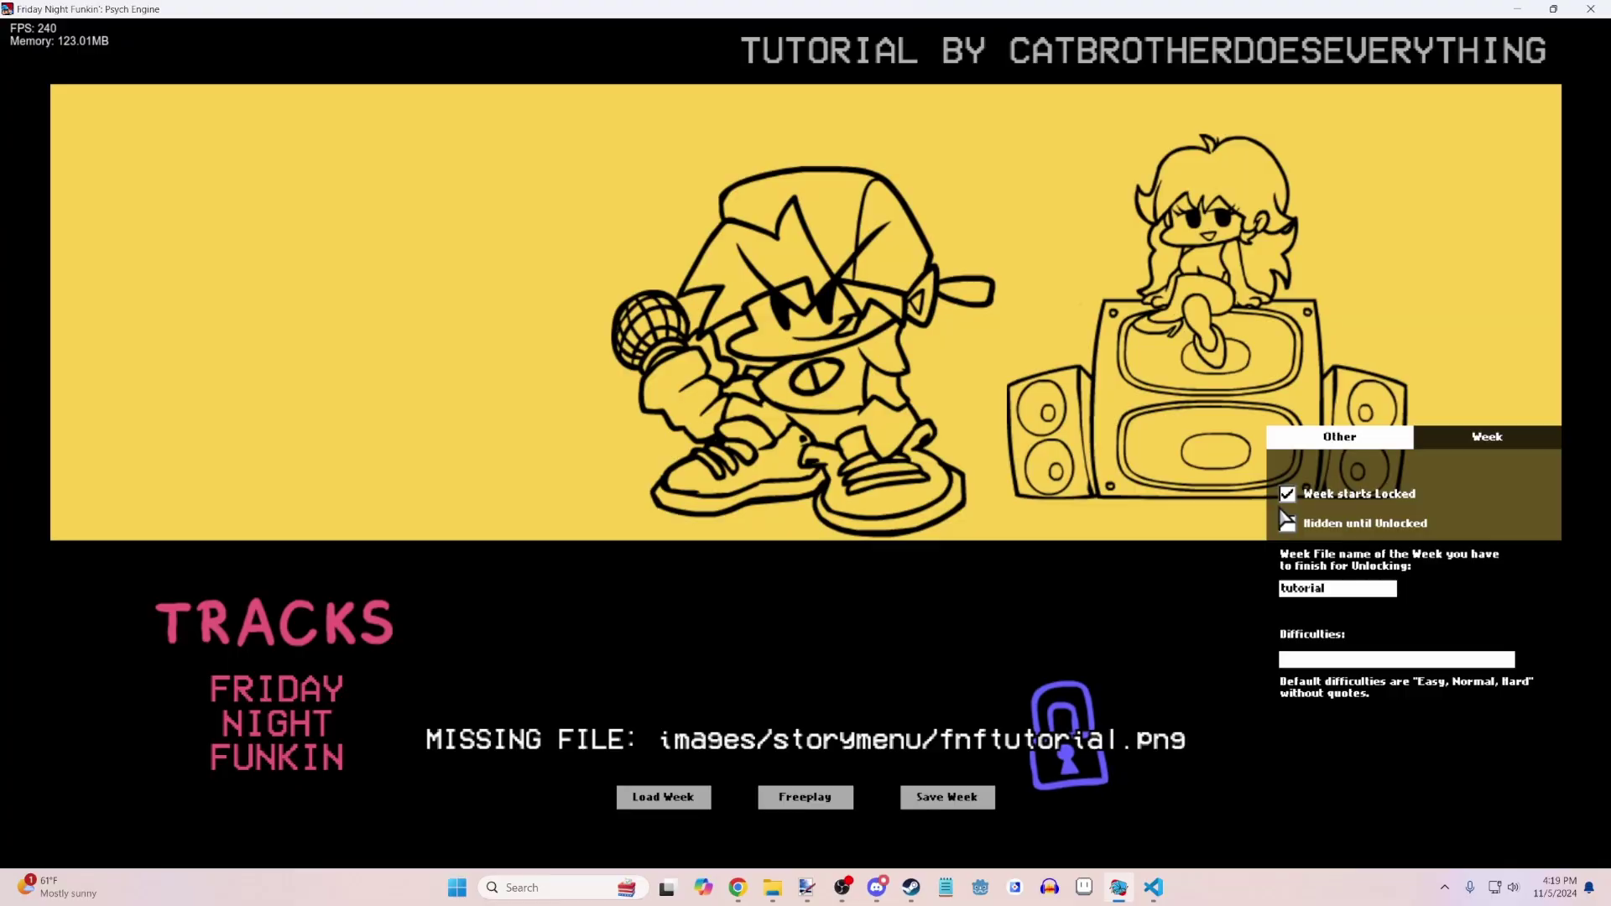
{"action": "left_click", "coordinate": [1288, 523]}
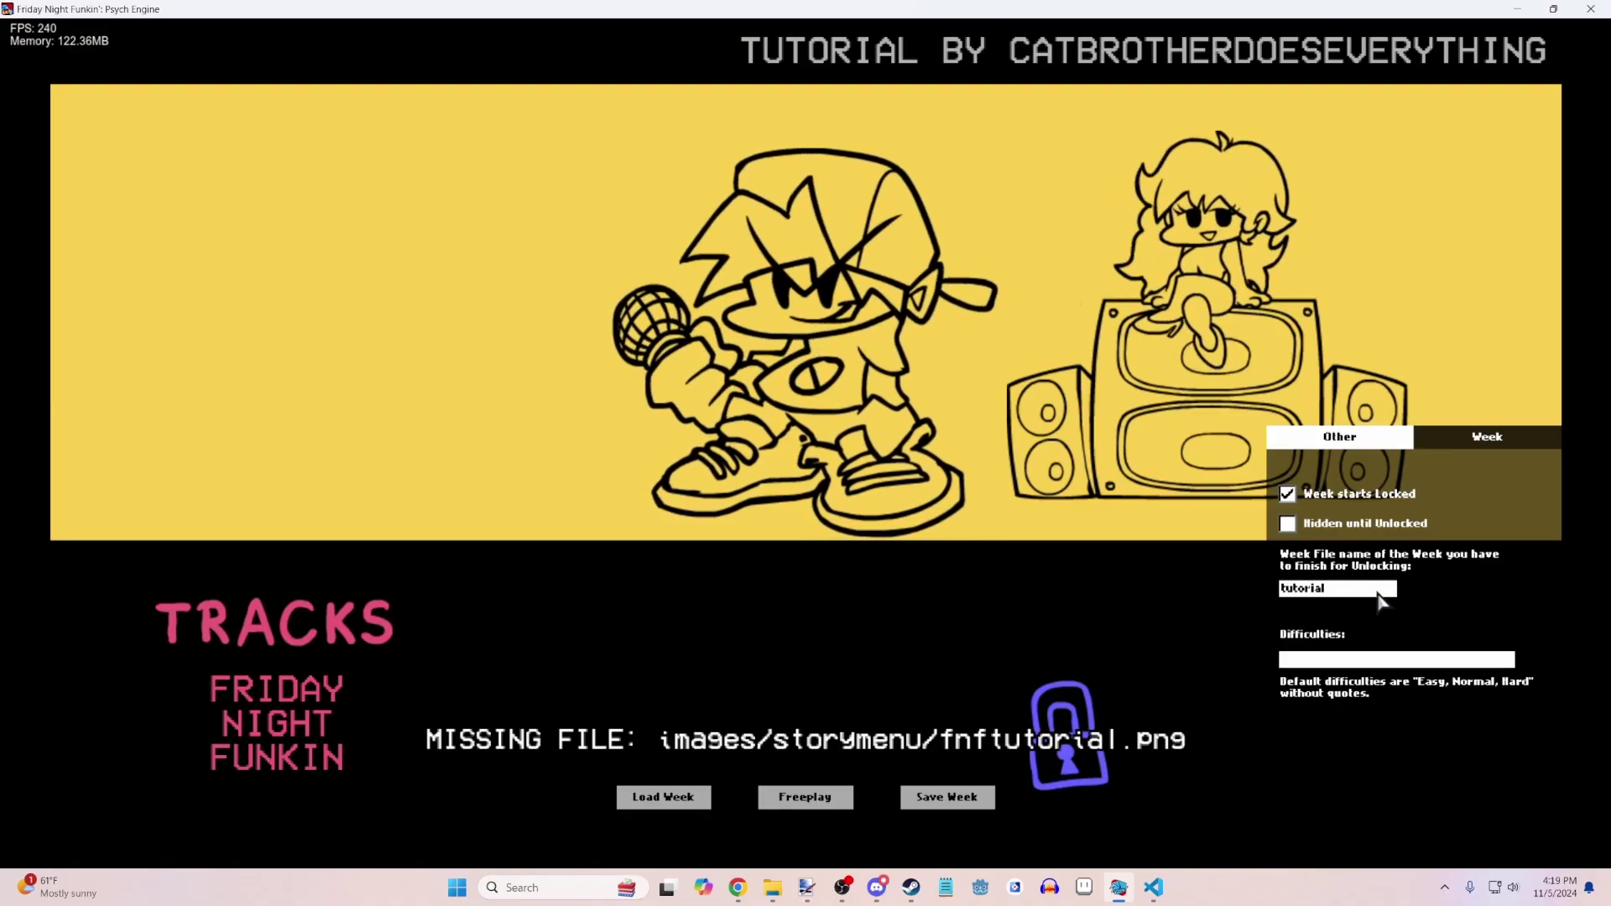
- Review the week file name, the week required for unlocking, and the Difficulties setting
{"action": "left_click", "coordinate": [1467, 440]}
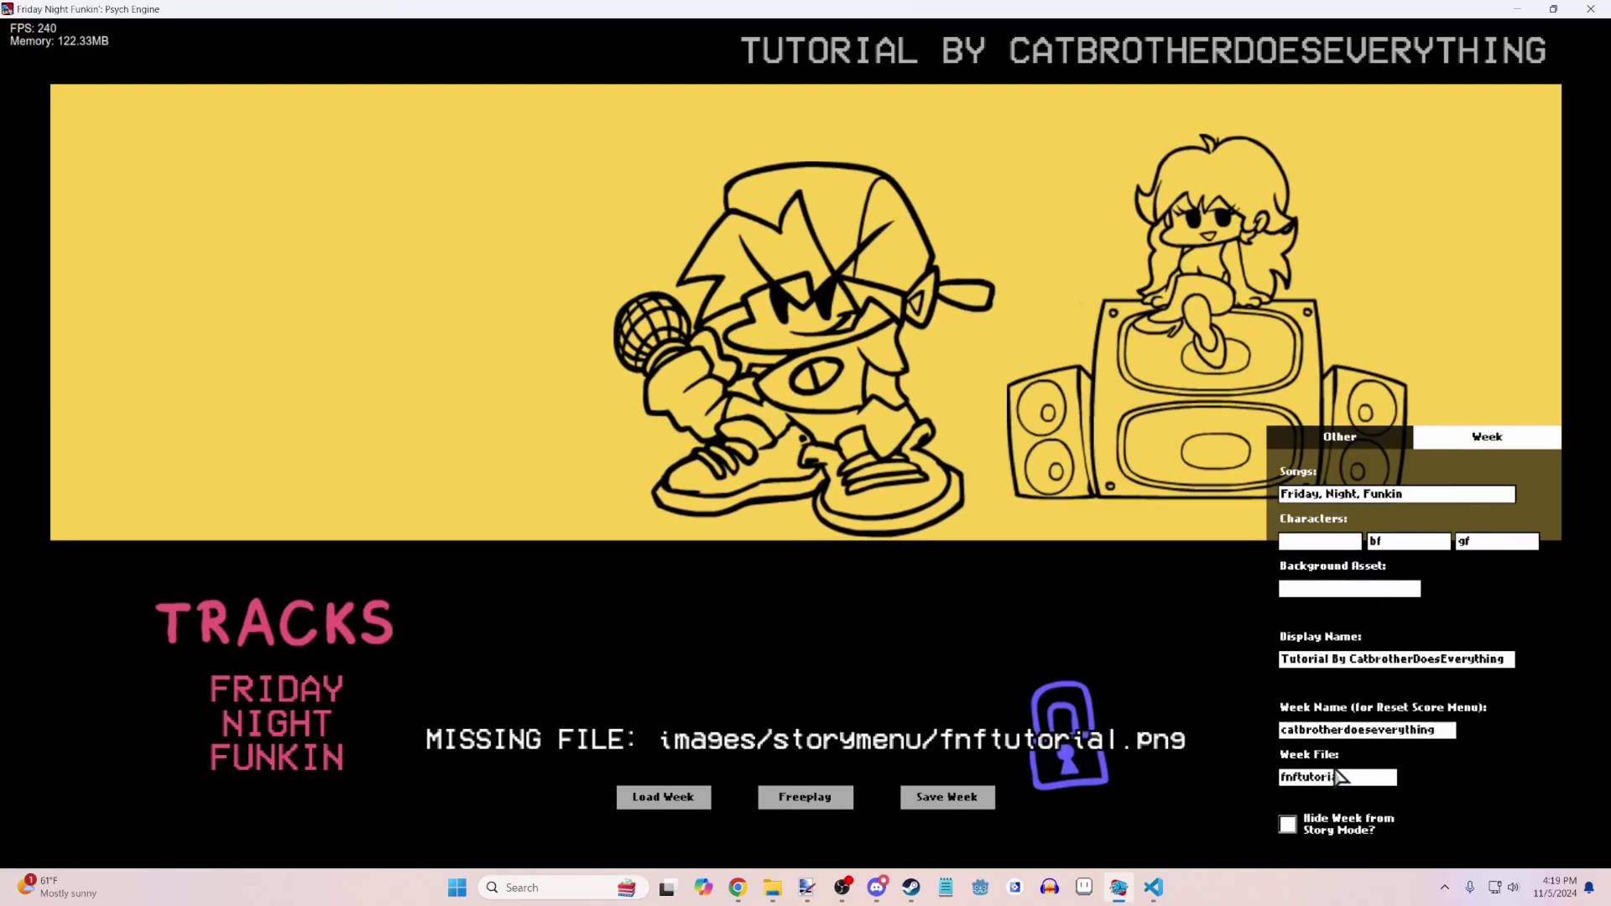
{"action": "left_click", "coordinate": [1376, 440]}
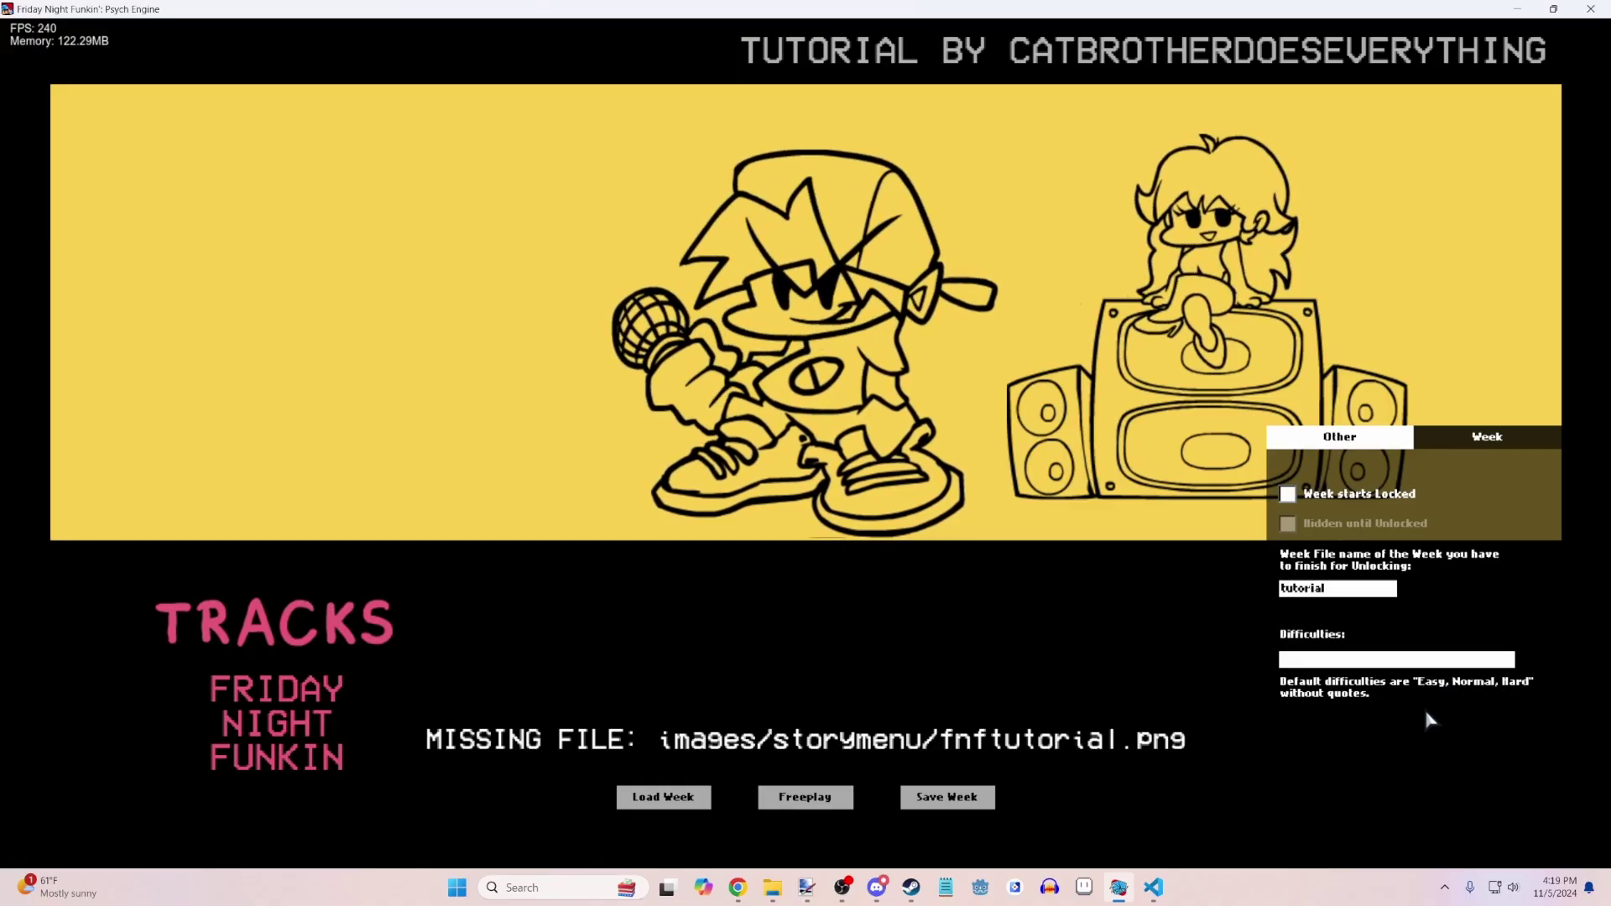
{"action": "left_click", "coordinate": [1385, 659]}
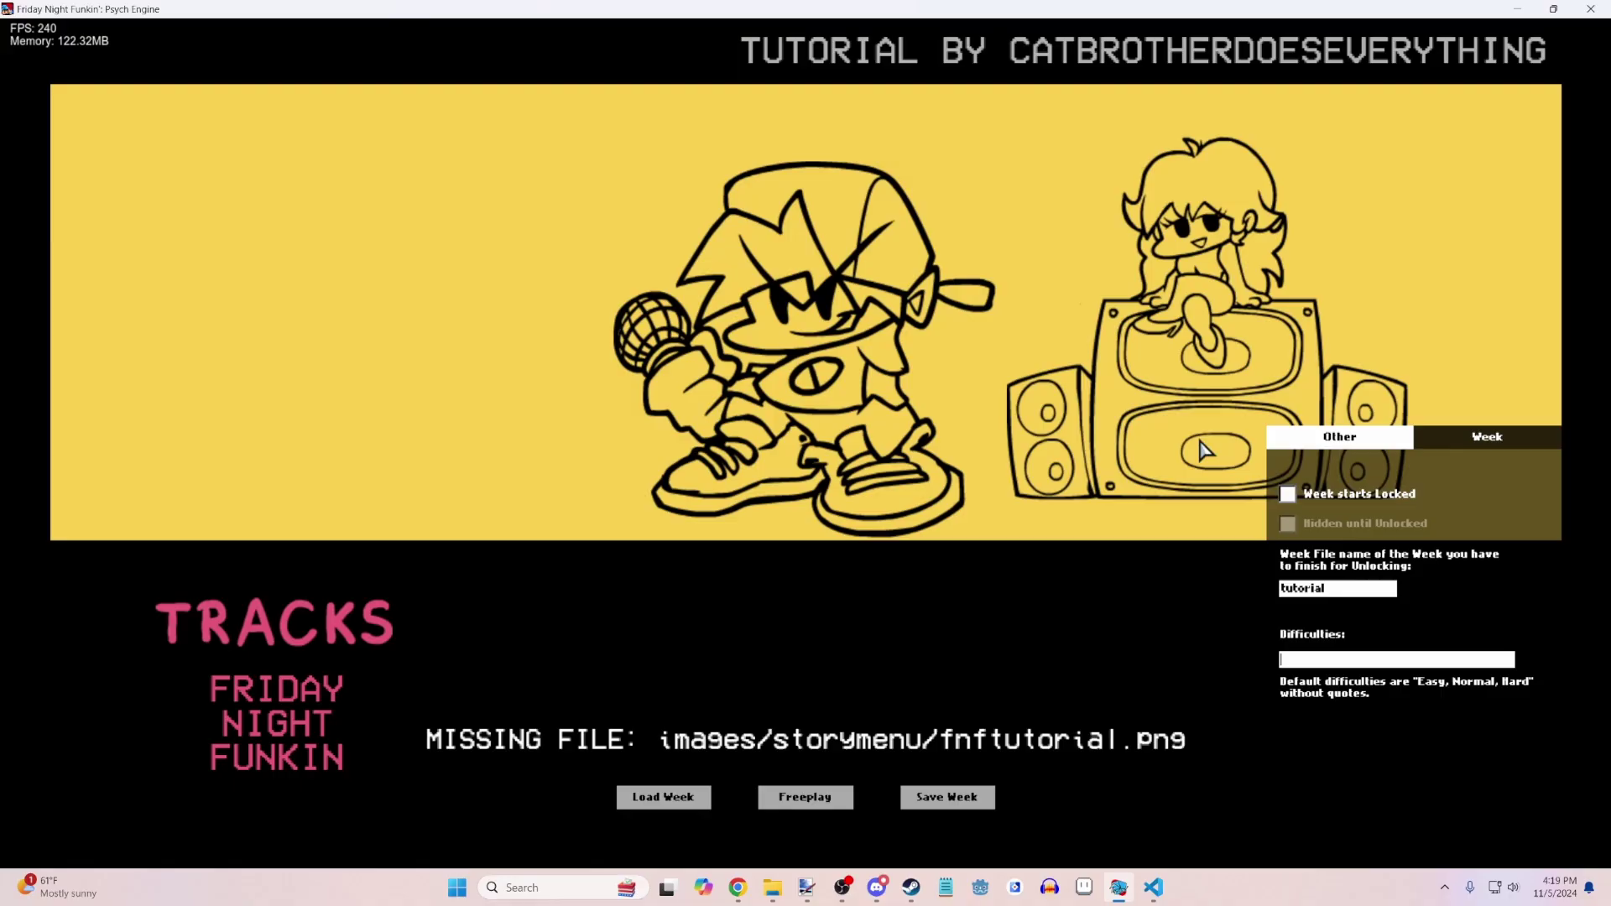
{"action": "left_click", "coordinate": [1479, 436]}
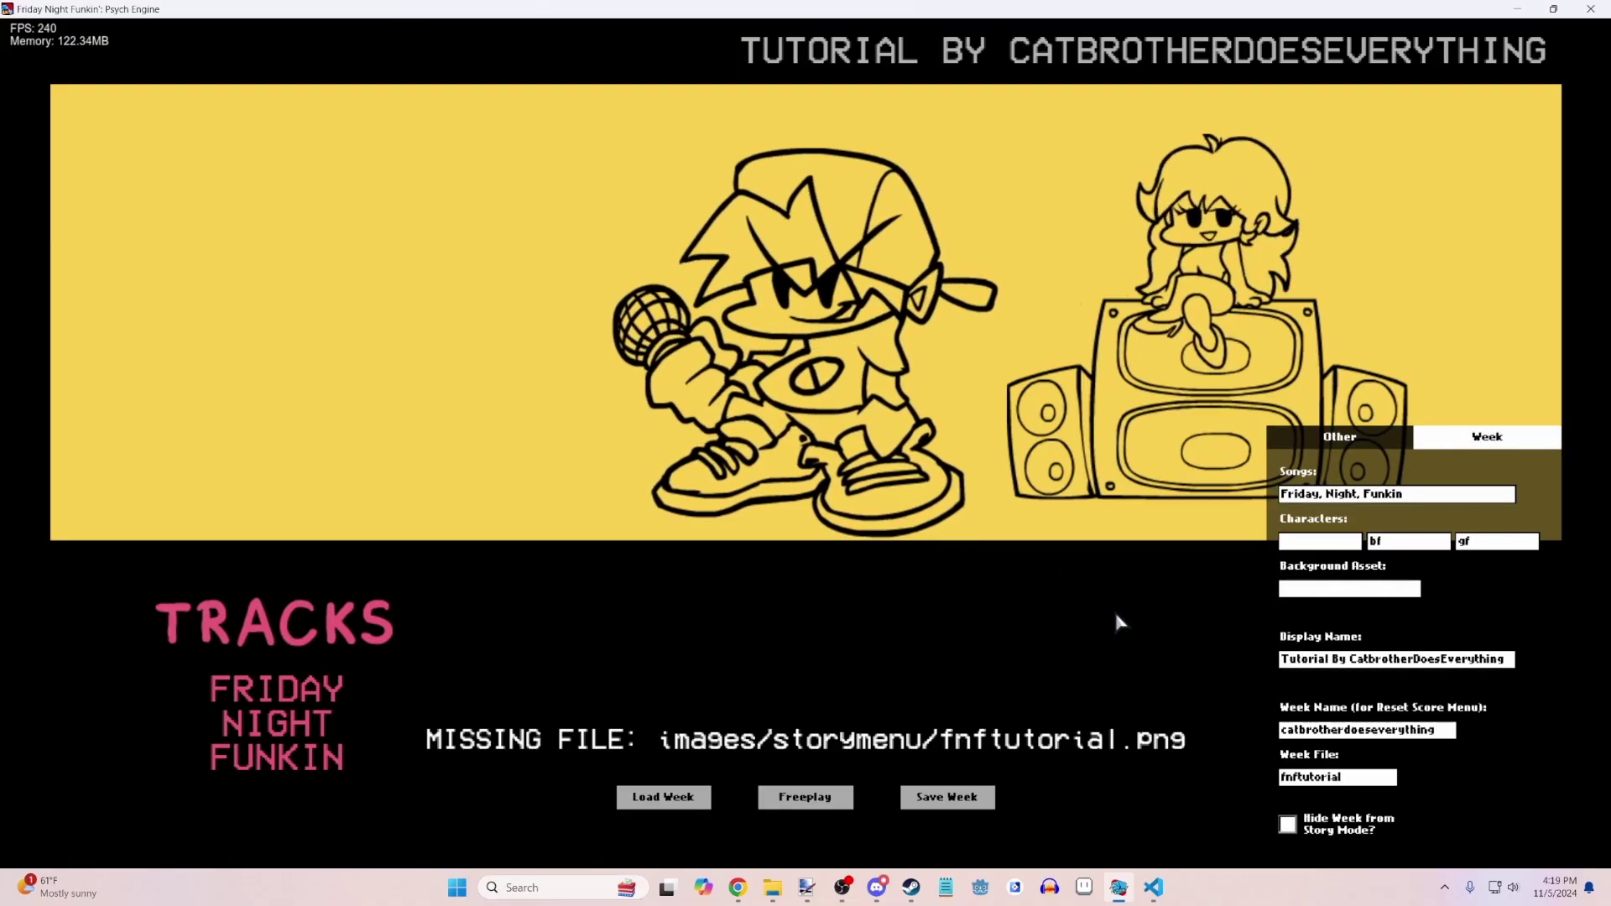
- Open the week's Freeplay settings and set the Friday song's background color to RGB 235, 173, 175
{"action": "left_click", "coordinate": [809, 797]}
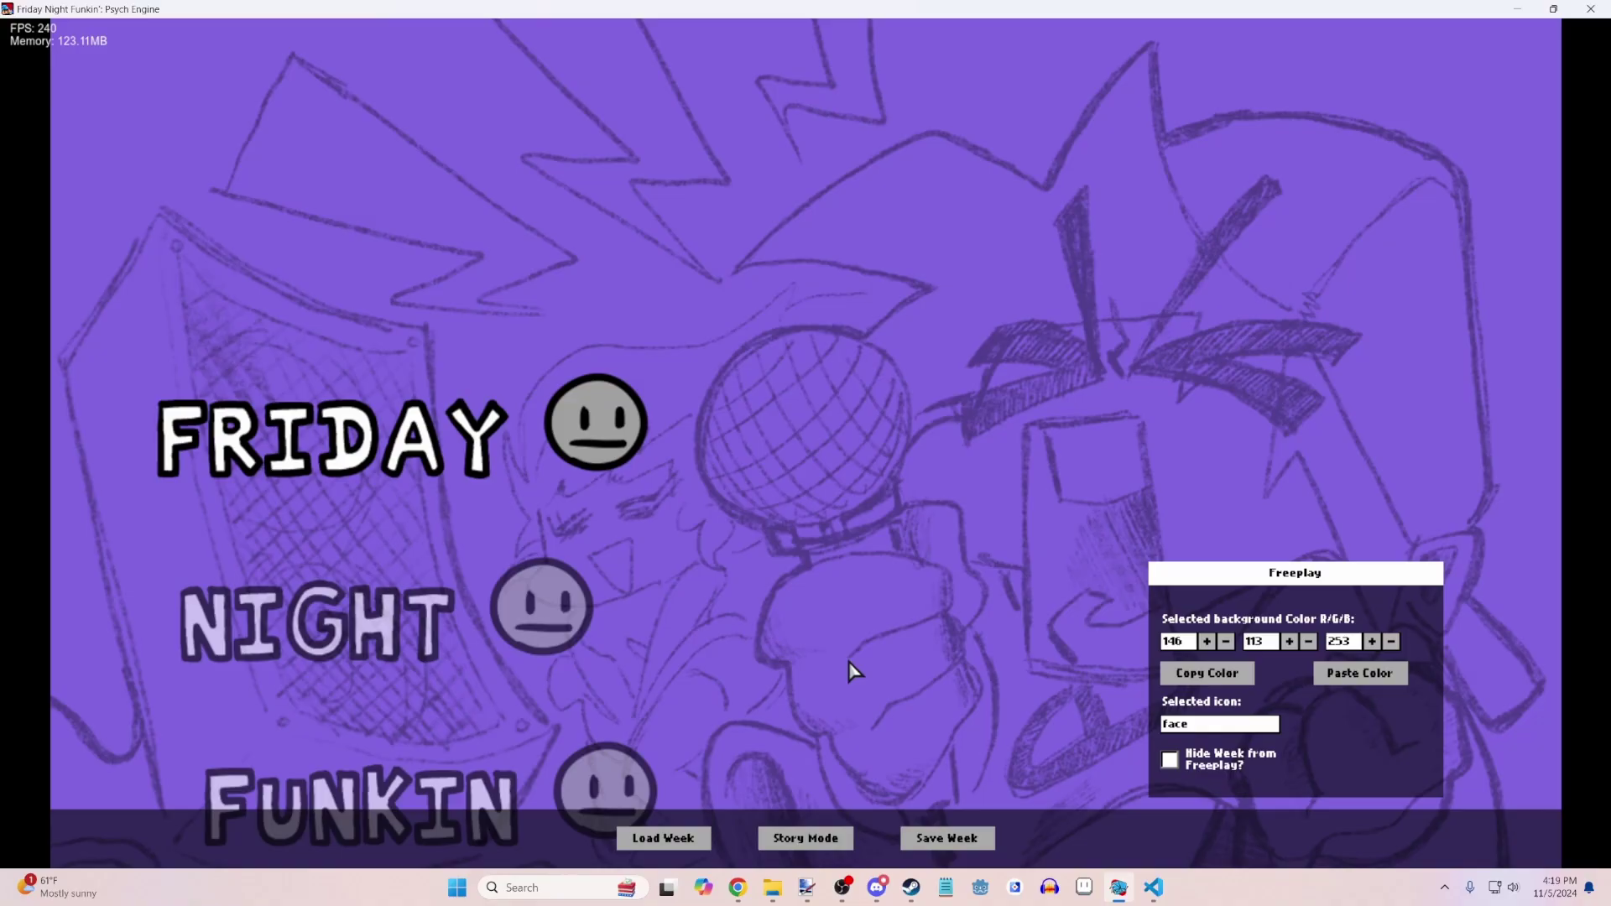
{"action": "key", "text": "Down"}
{"action": "key", "text": "Down"}
{"action": "key", "text": "Up"}
{"action": "key", "text": "Up"}
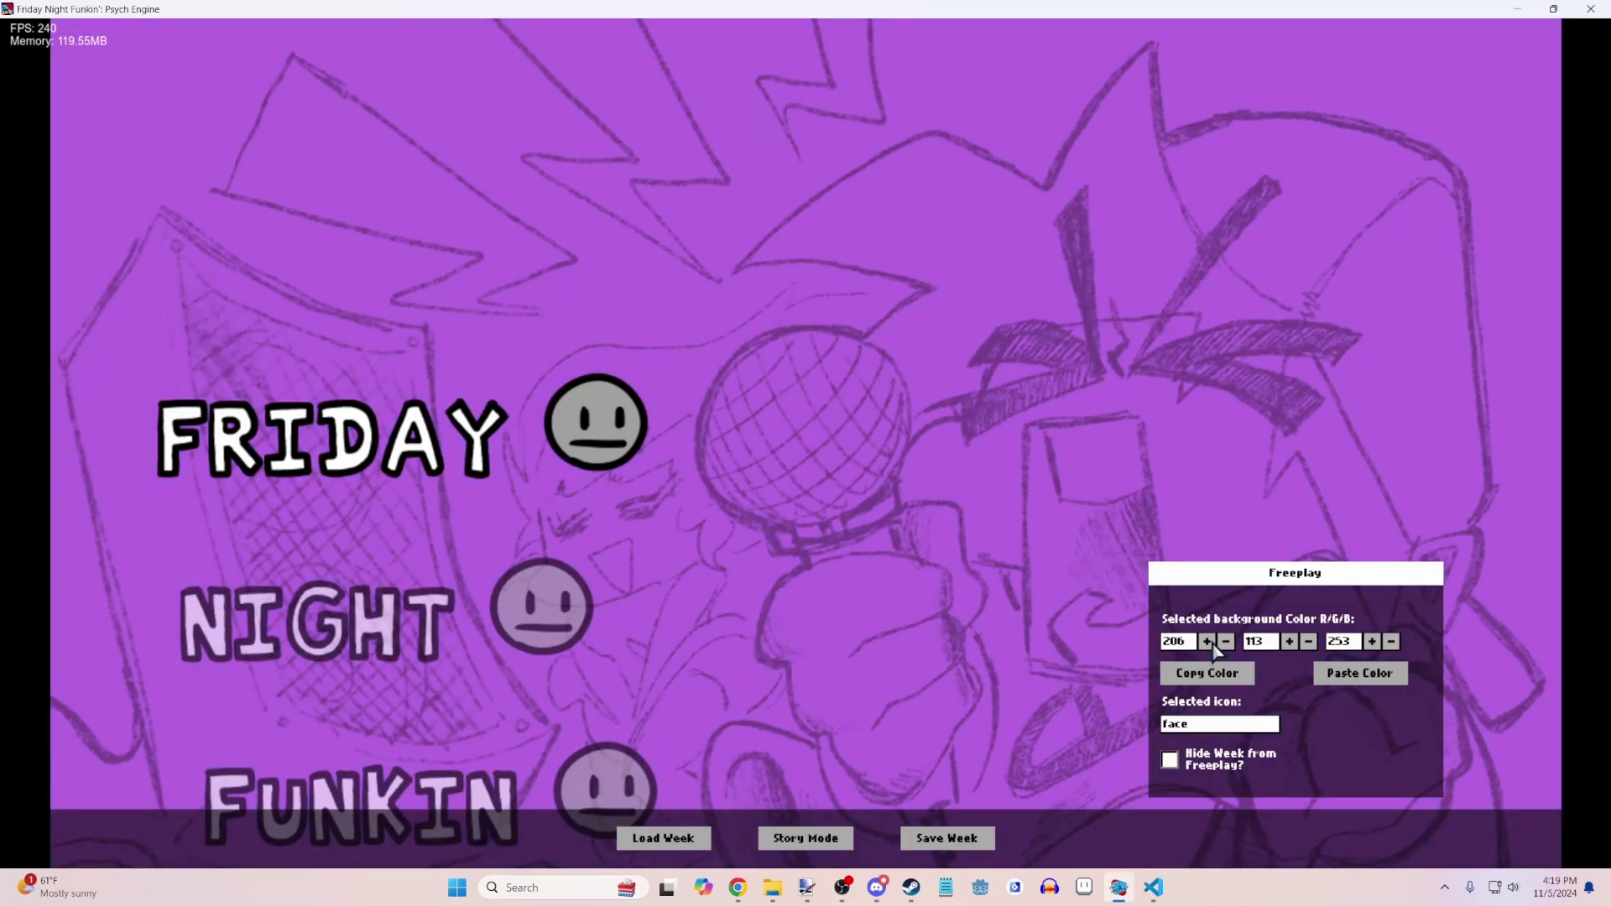
{"action": "left_click", "coordinate": [1290, 642]}
{"action": "left_click", "coordinate": [1290, 642]}
{"action": "left_click", "coordinate": [1290, 642]}
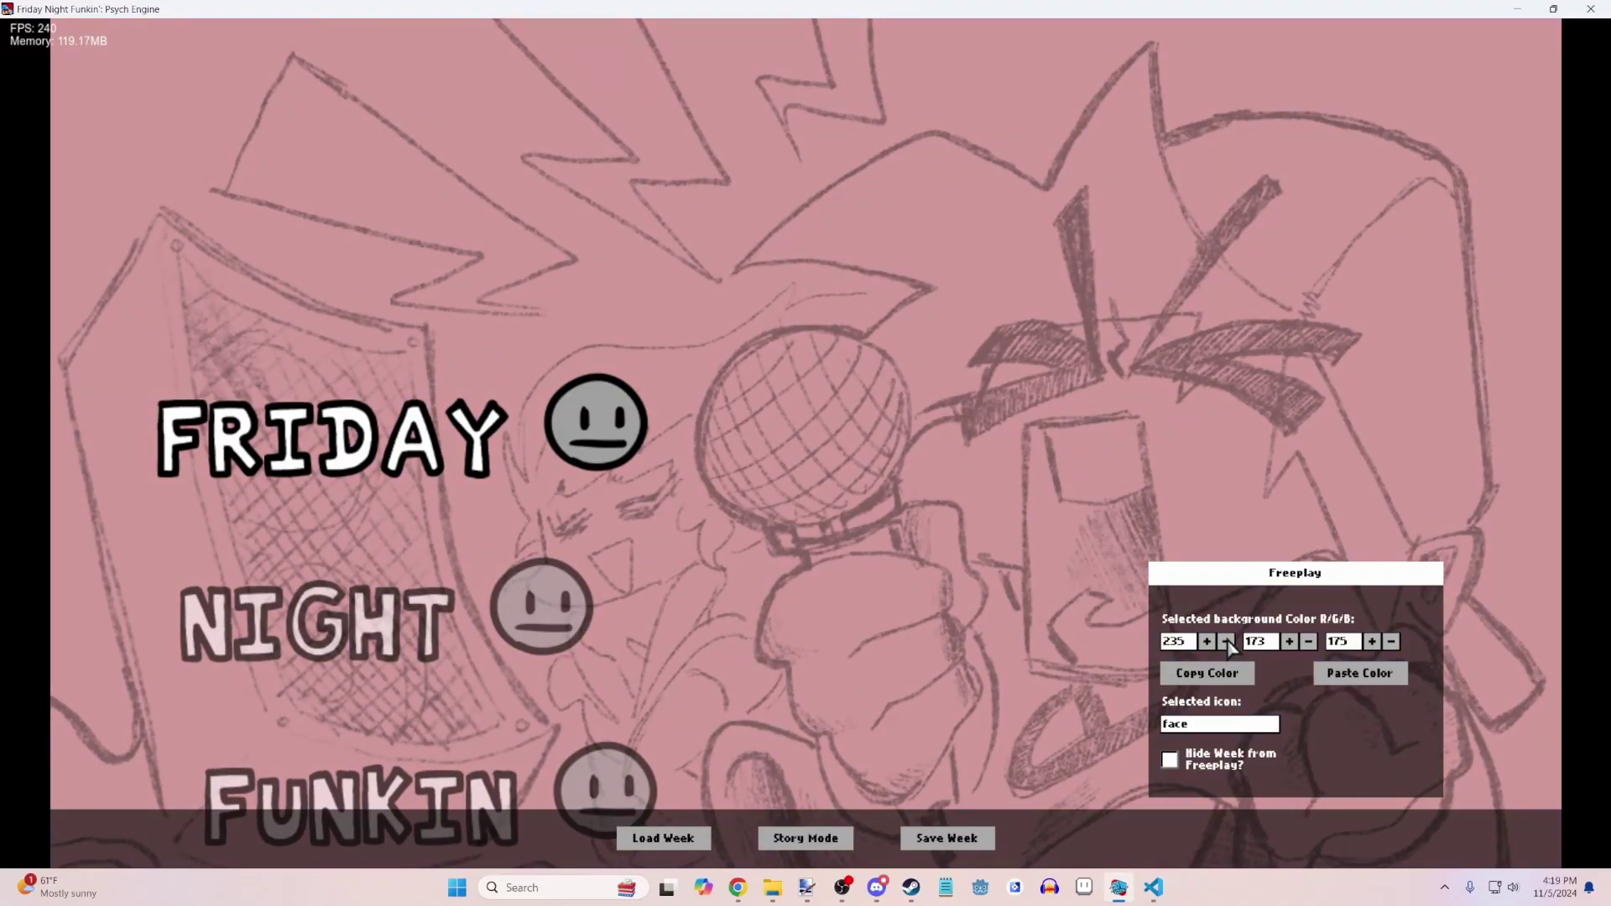
- Copy Friday's background color, paste it onto the Night and Funkin songs, and check all three songs
{"action": "left_click", "coordinate": [1227, 672]}
{"action": "key", "text": "Down"}
{"action": "key", "text": "Down"}
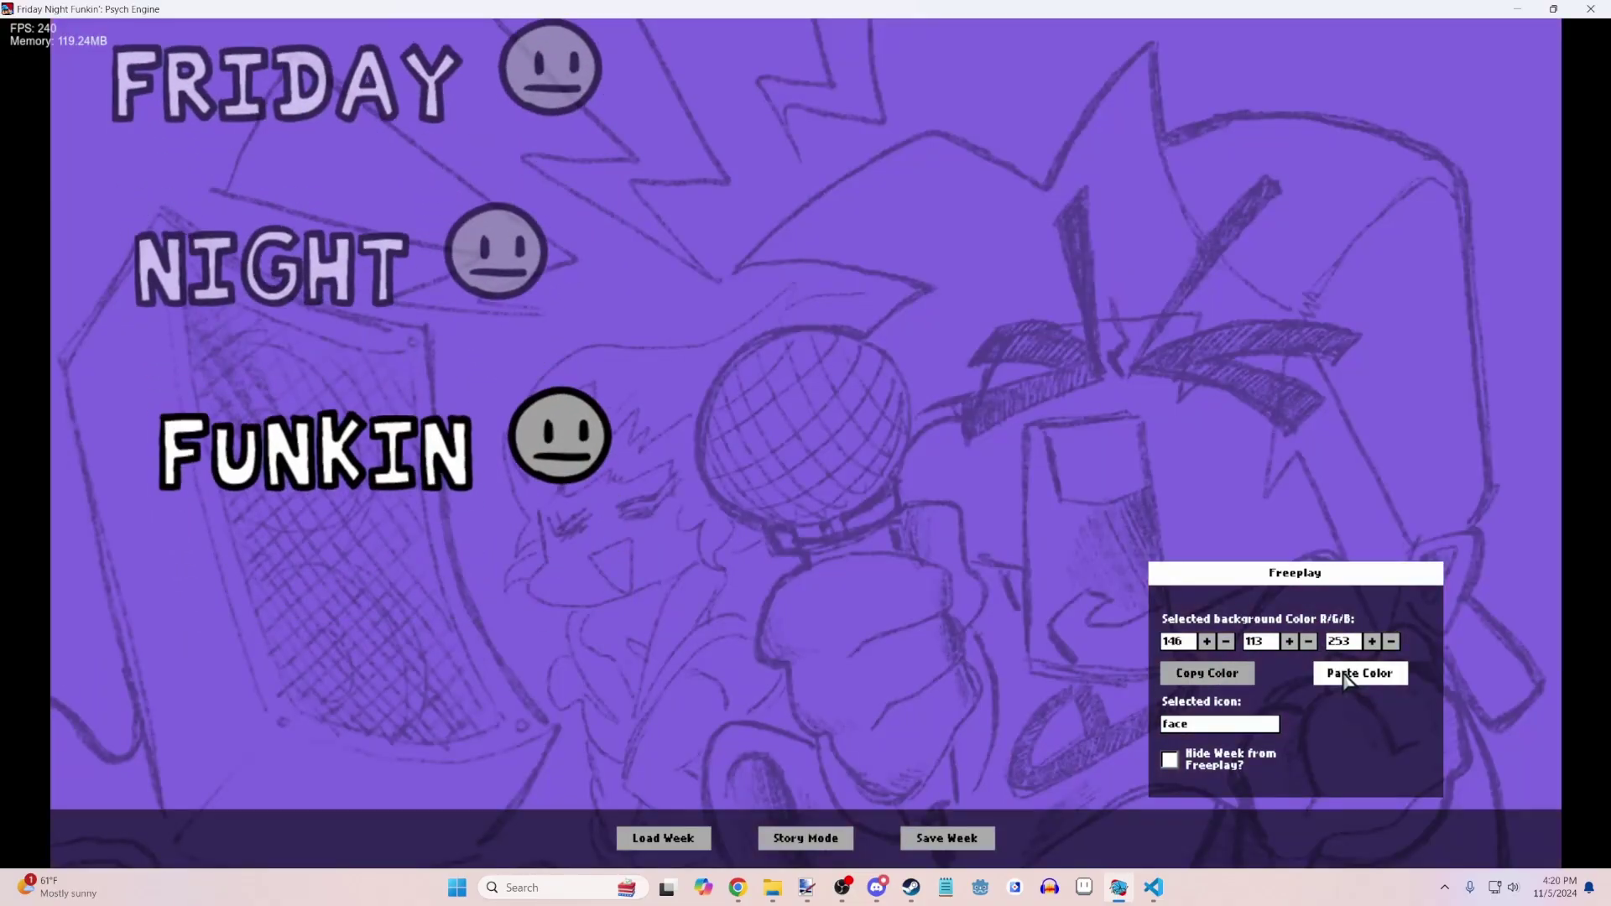
{"action": "key", "text": "Down"}
{"action": "key", "text": "Down"}
{"action": "key", "text": "Down"}
{"action": "key", "text": "Down"}
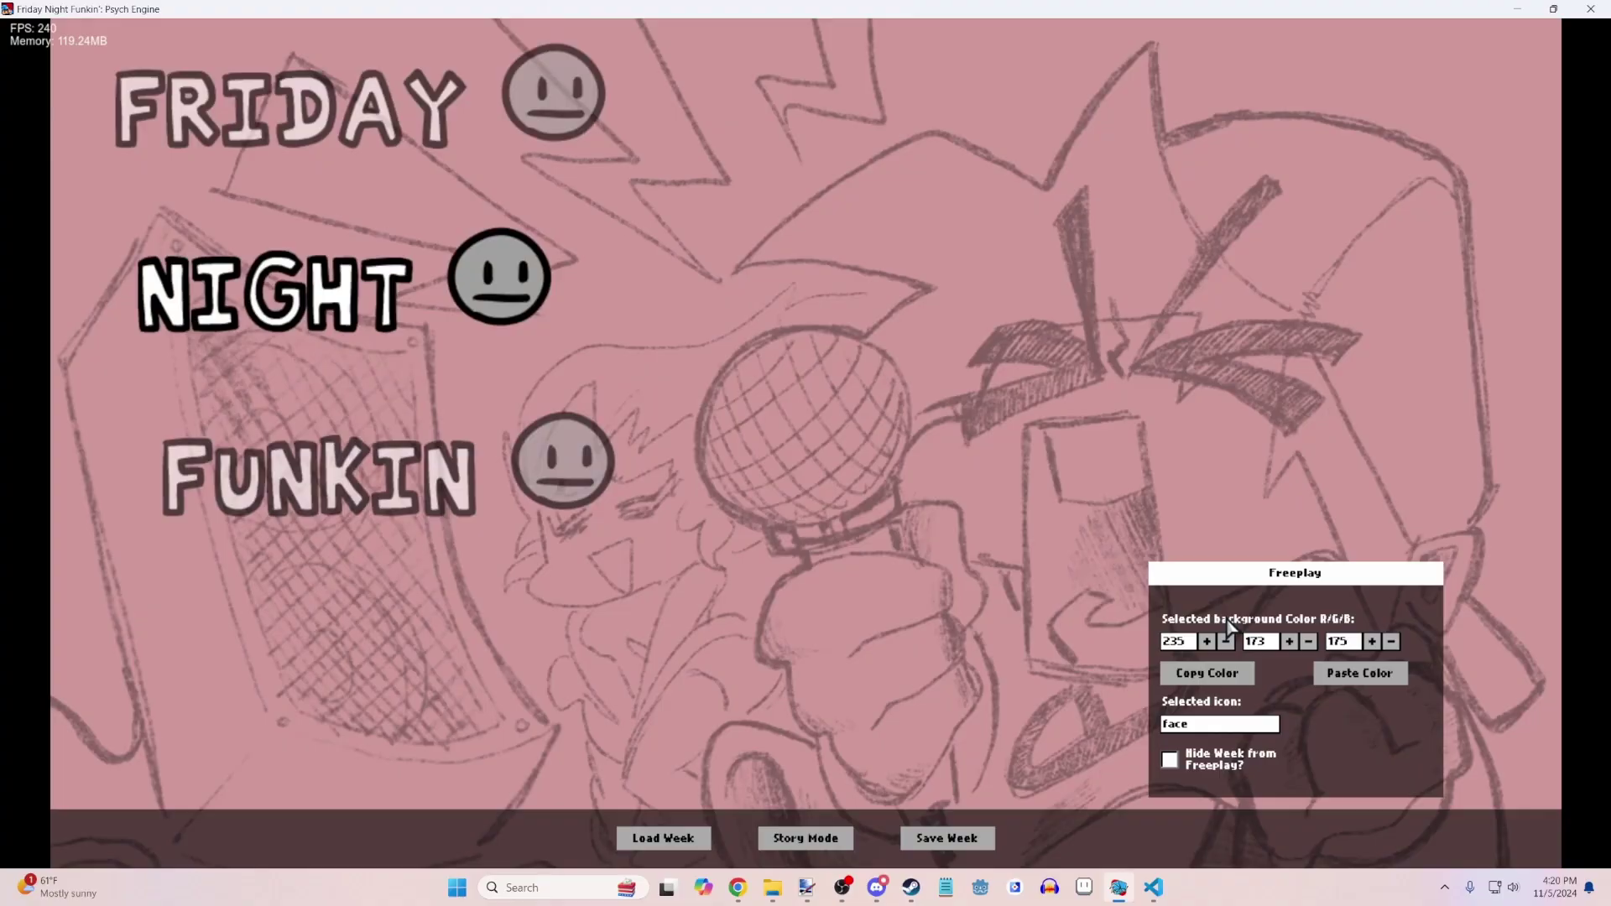
{"action": "key", "text": "Down"}
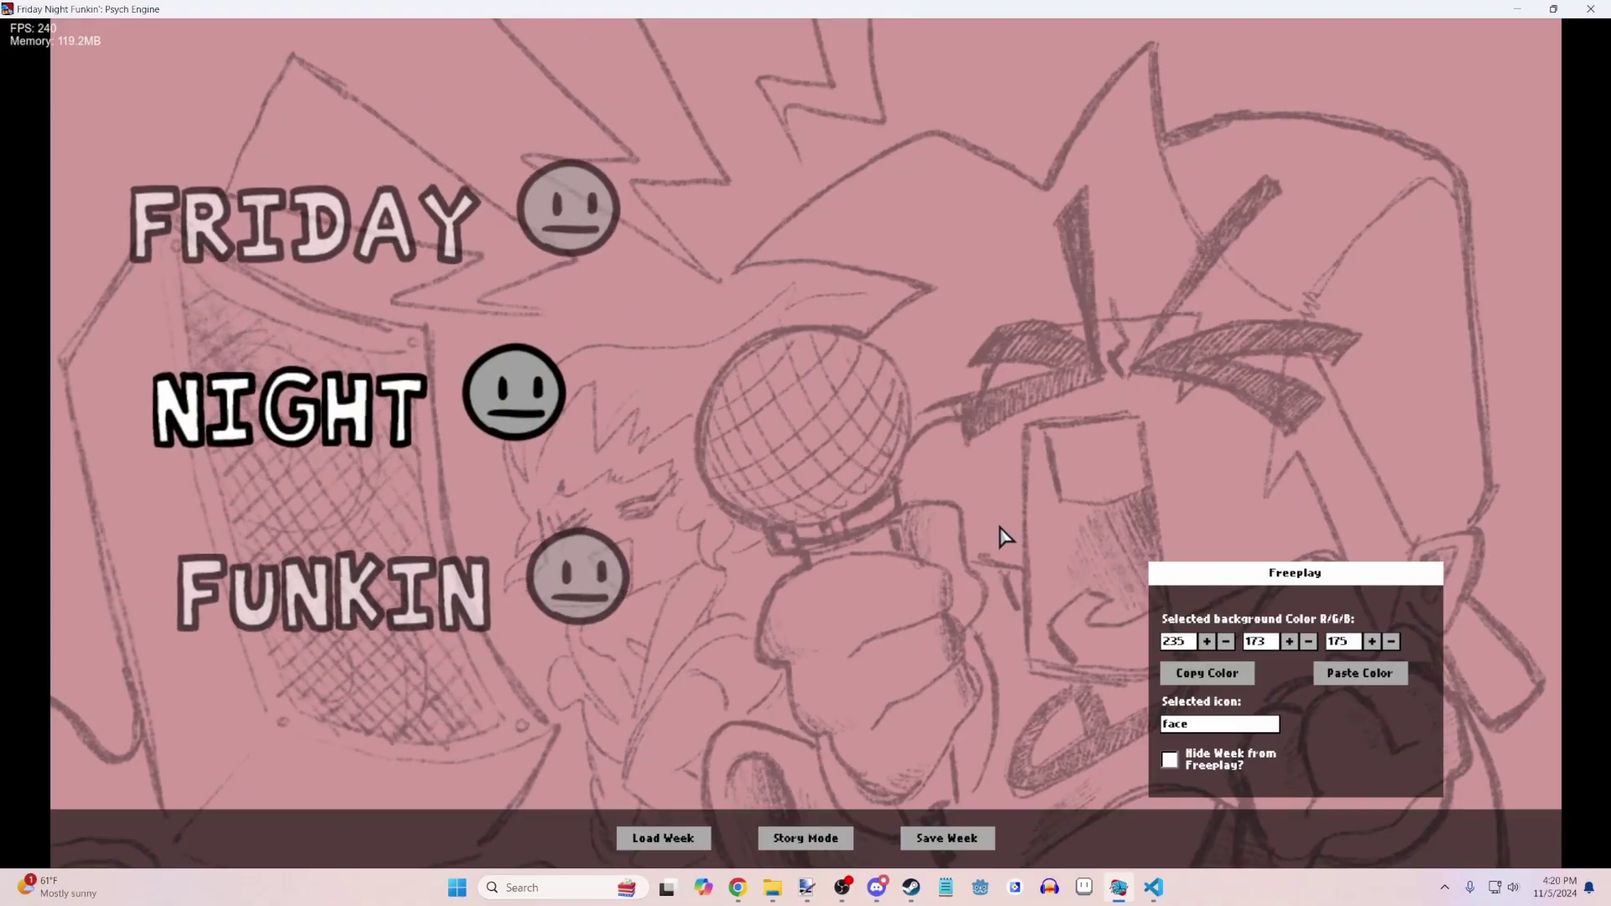
{"action": "key", "text": "Up"}
{"action": "key", "text": "Up"}
{"action": "key", "text": "Down"}
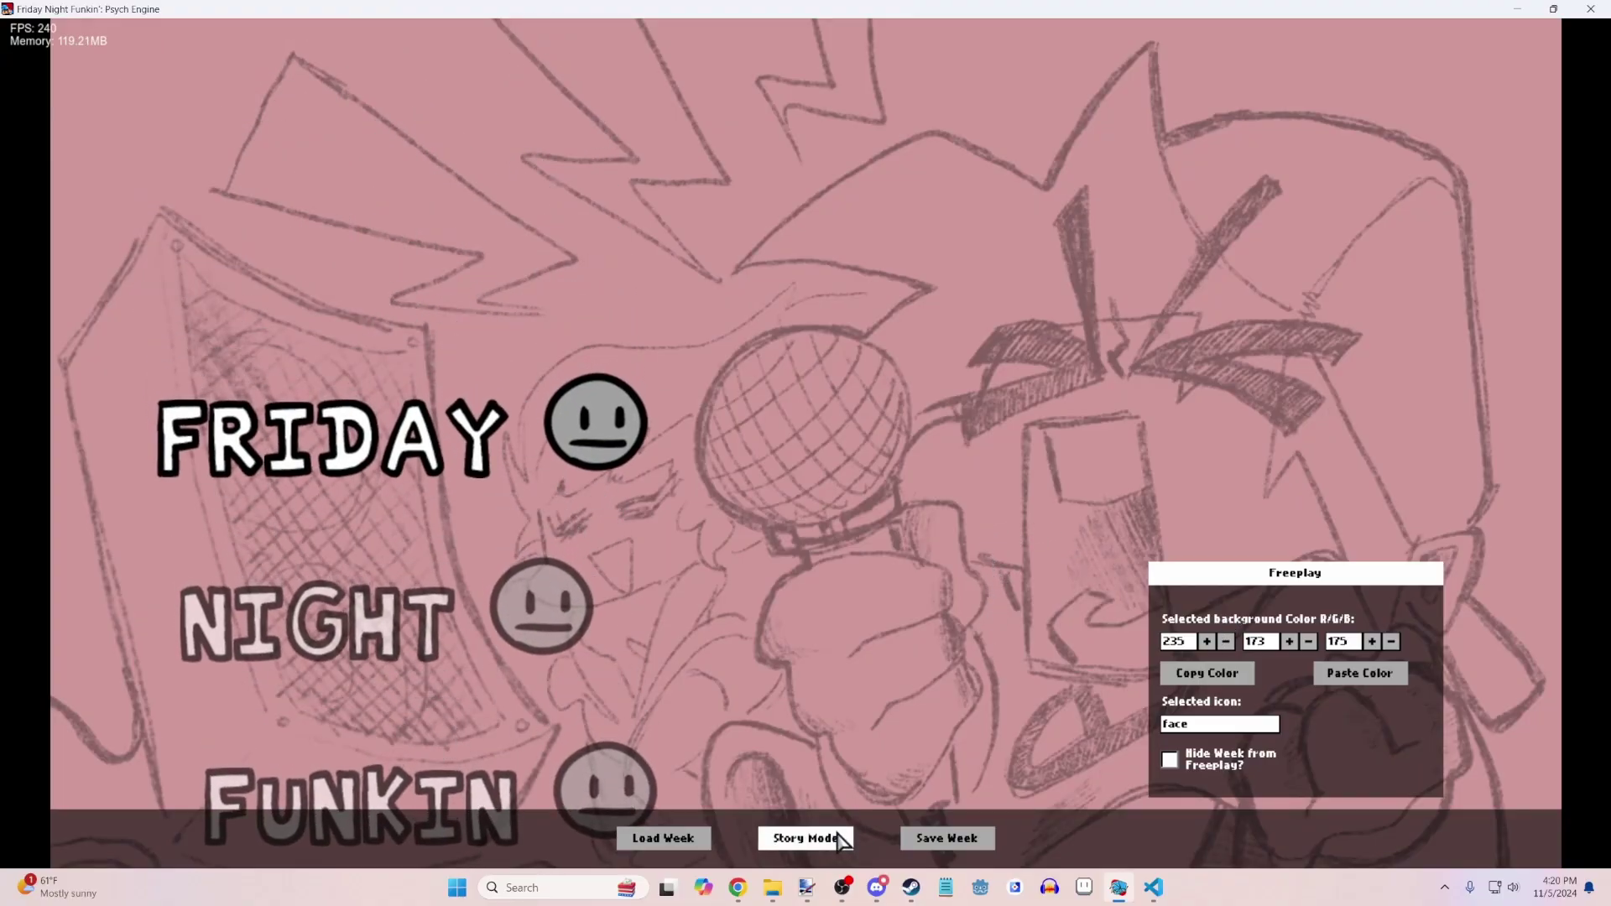
- Return to the week's Story Mode settings and save the week as fnftutorial.json in the tutorial mod's weeks folder
{"action": "left_click", "coordinate": [838, 842]}
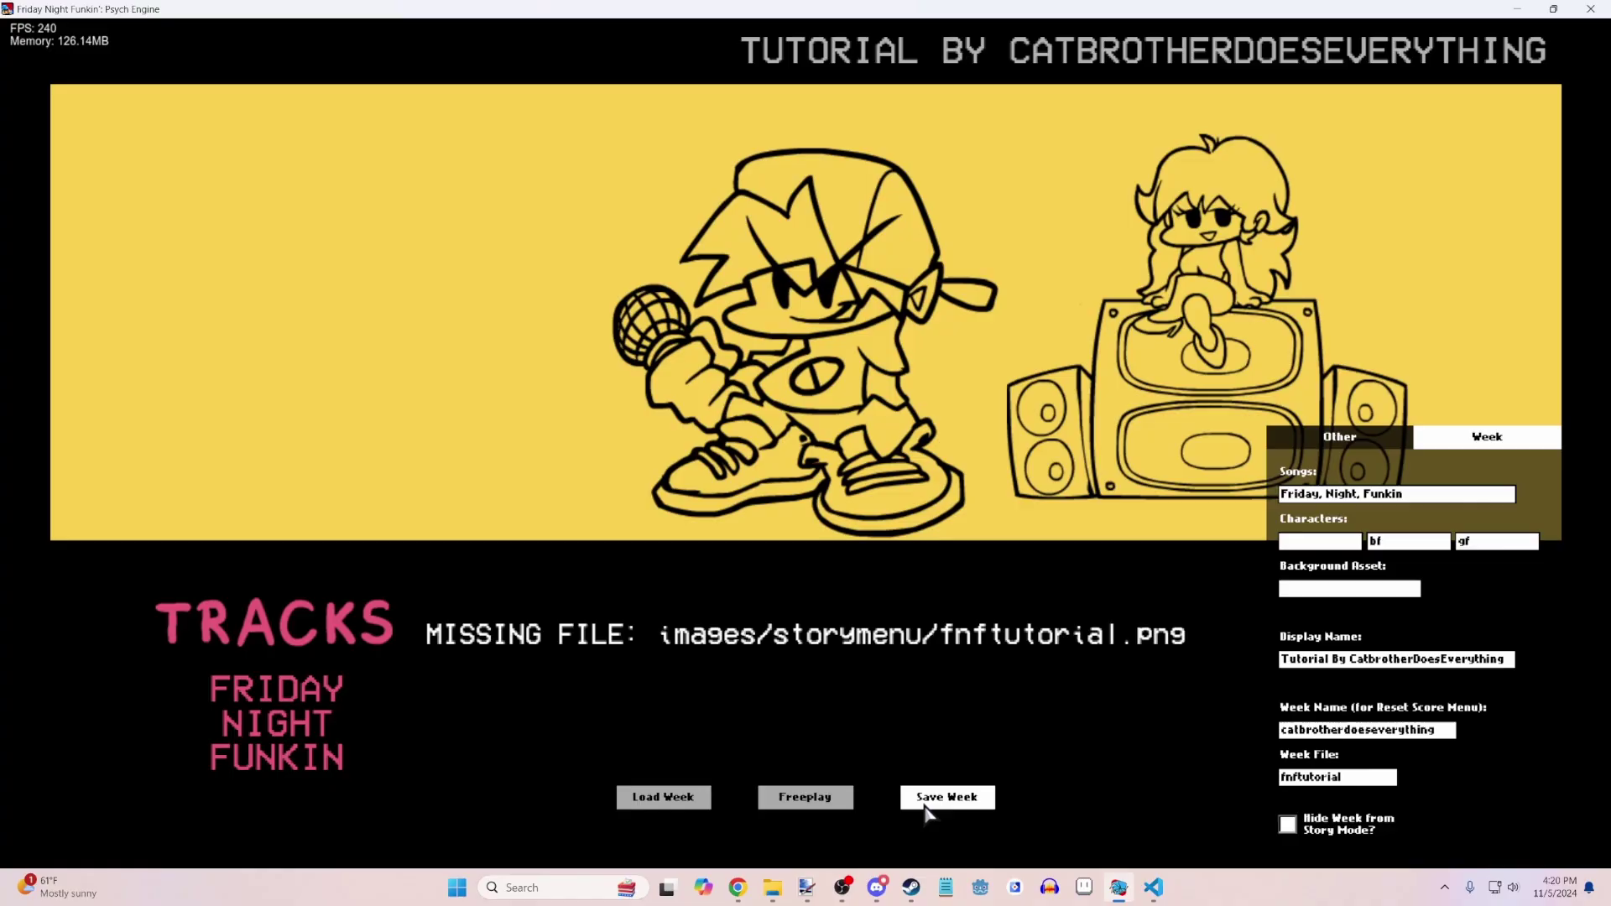
{"action": "left_click", "coordinate": [927, 799]}
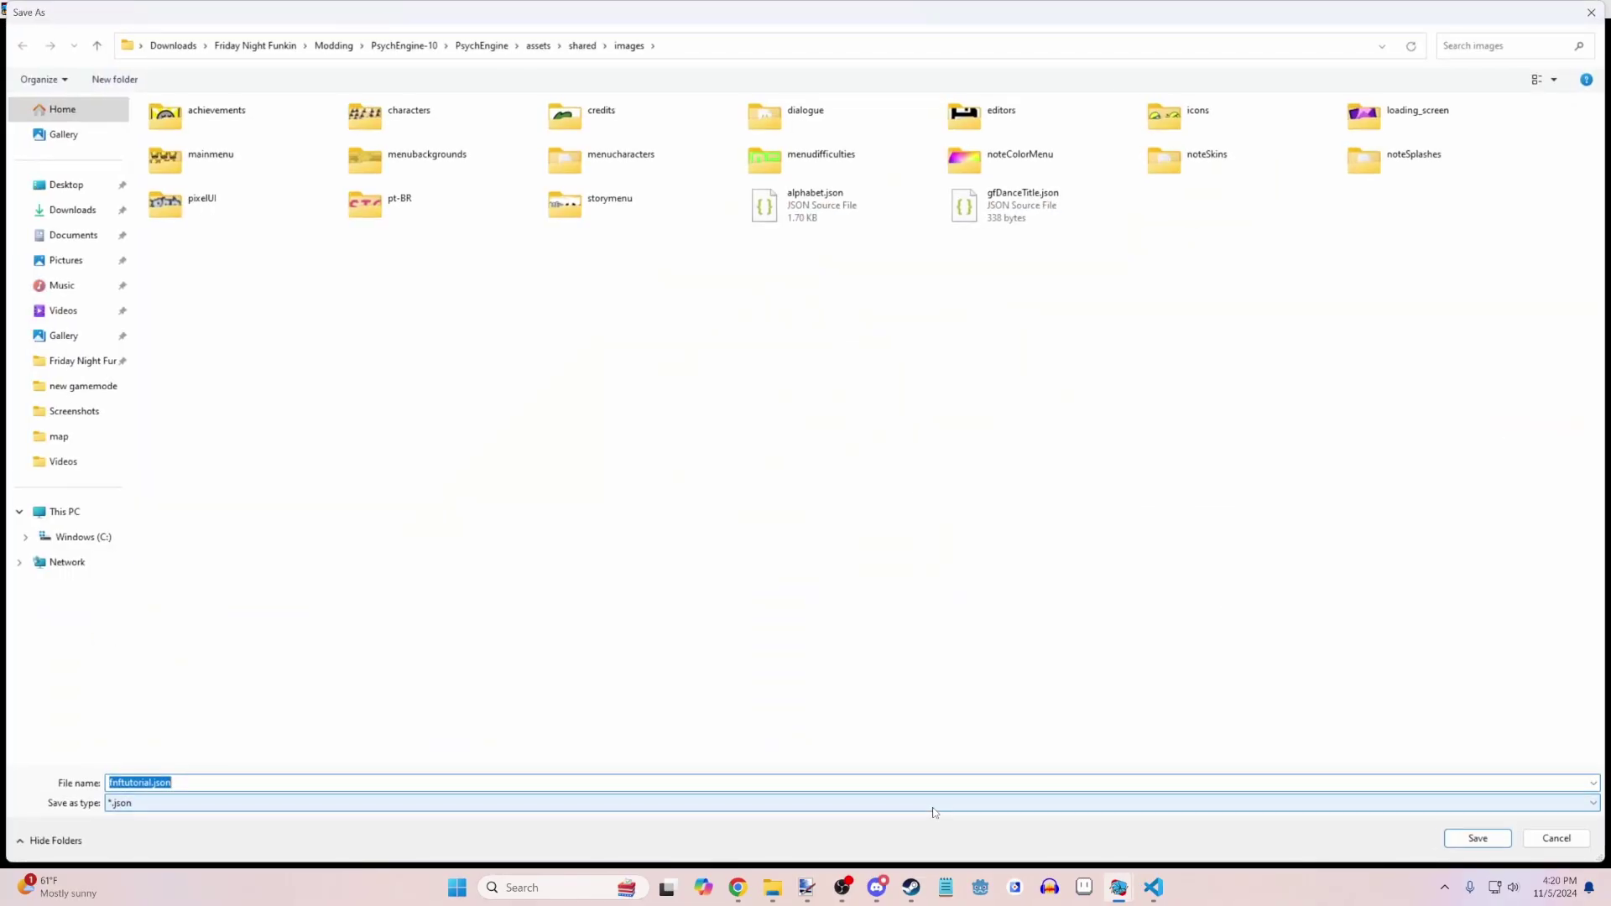
{"action": "left_click", "coordinate": [469, 48]}
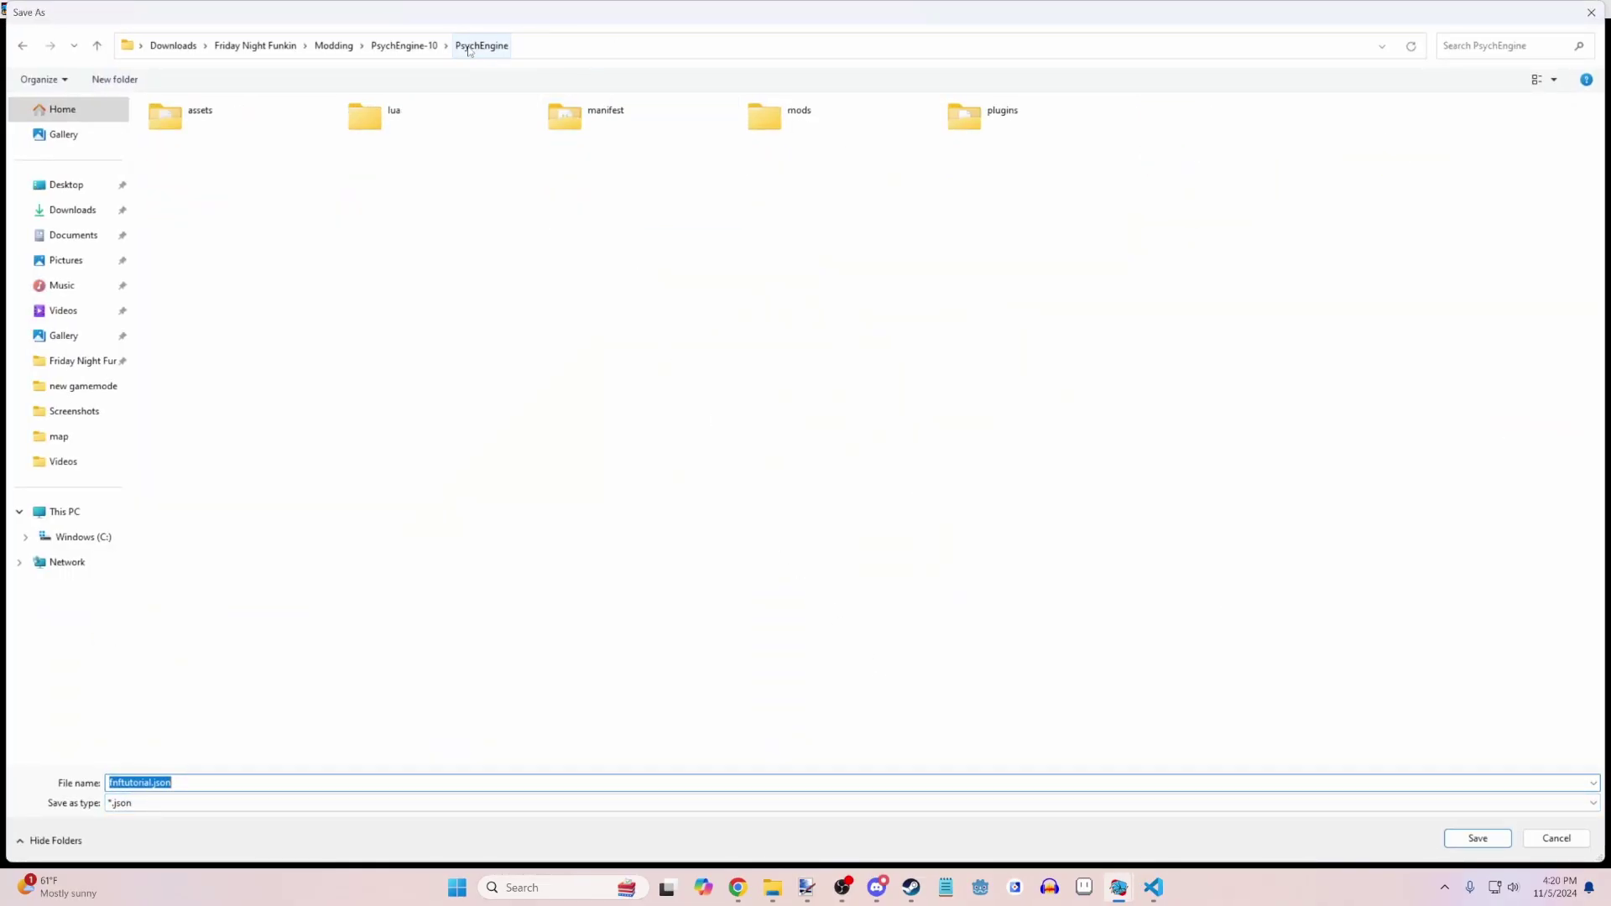
{"action": "double_click", "coordinate": [855, 120]}
{"action": "double_click", "coordinate": [334, 118]}
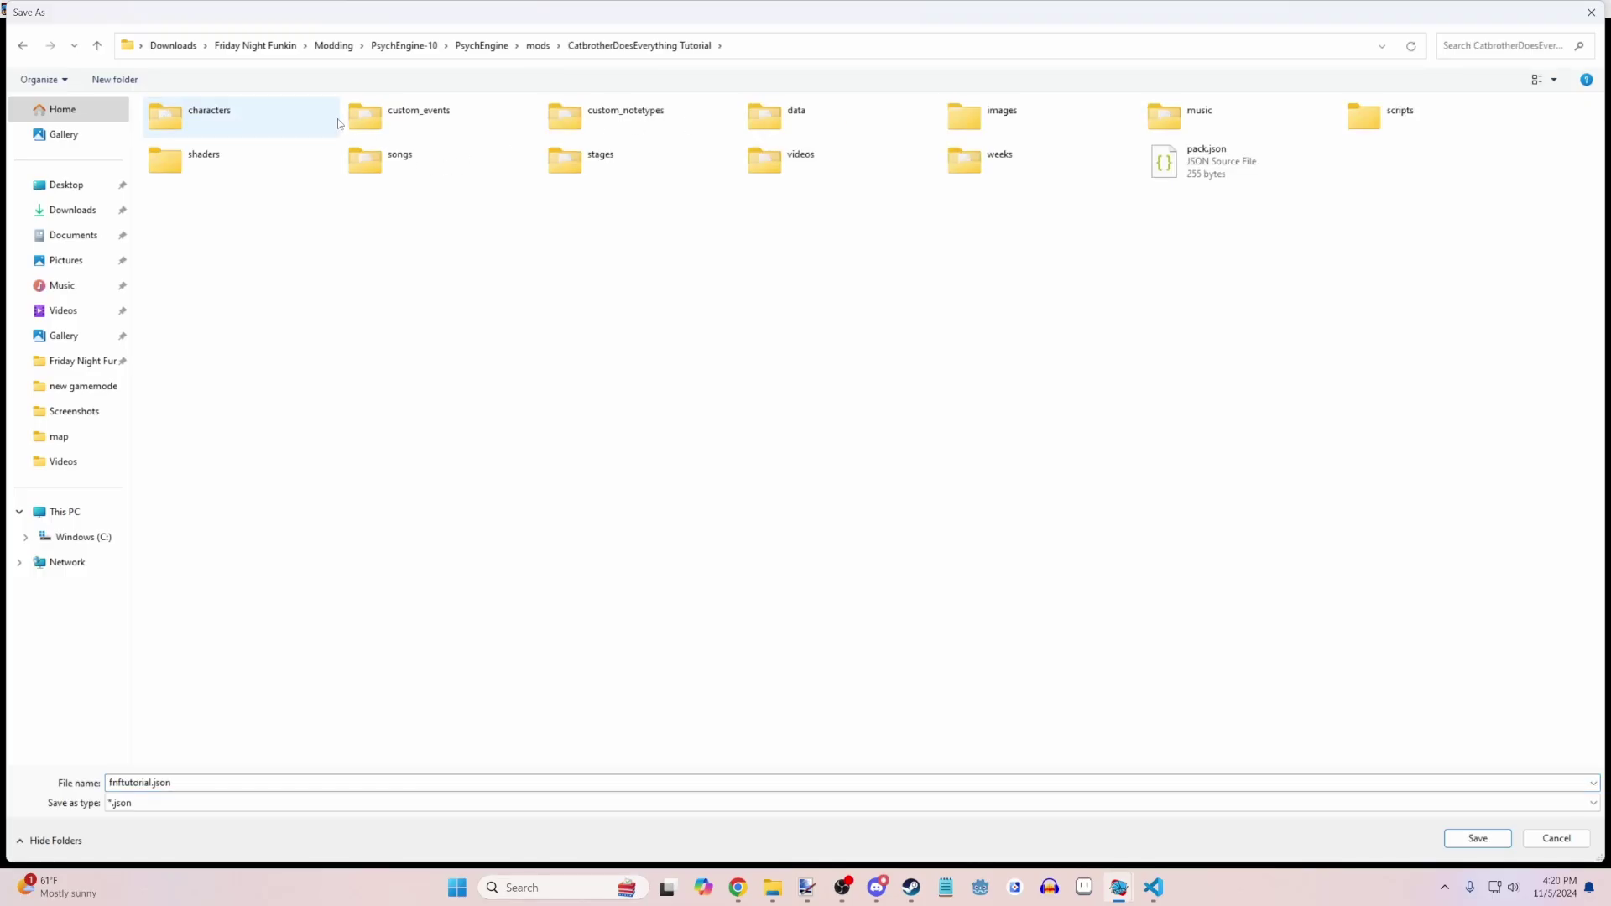
{"action": "double_click", "coordinate": [1065, 162]}
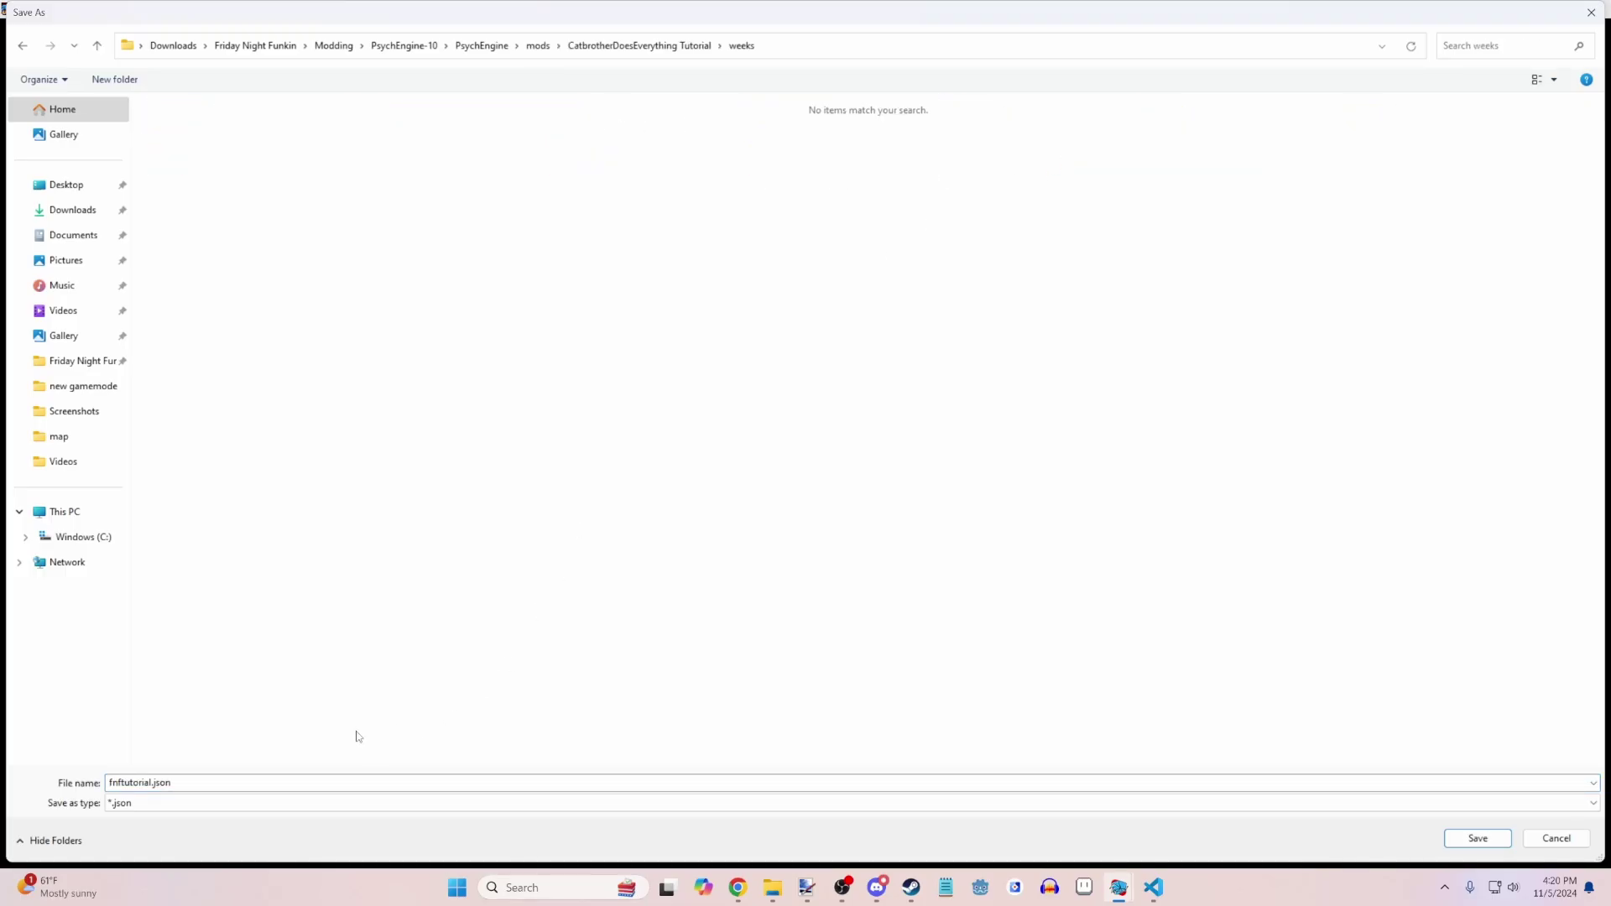
{"action": "left_click", "coordinate": [1477, 838]}
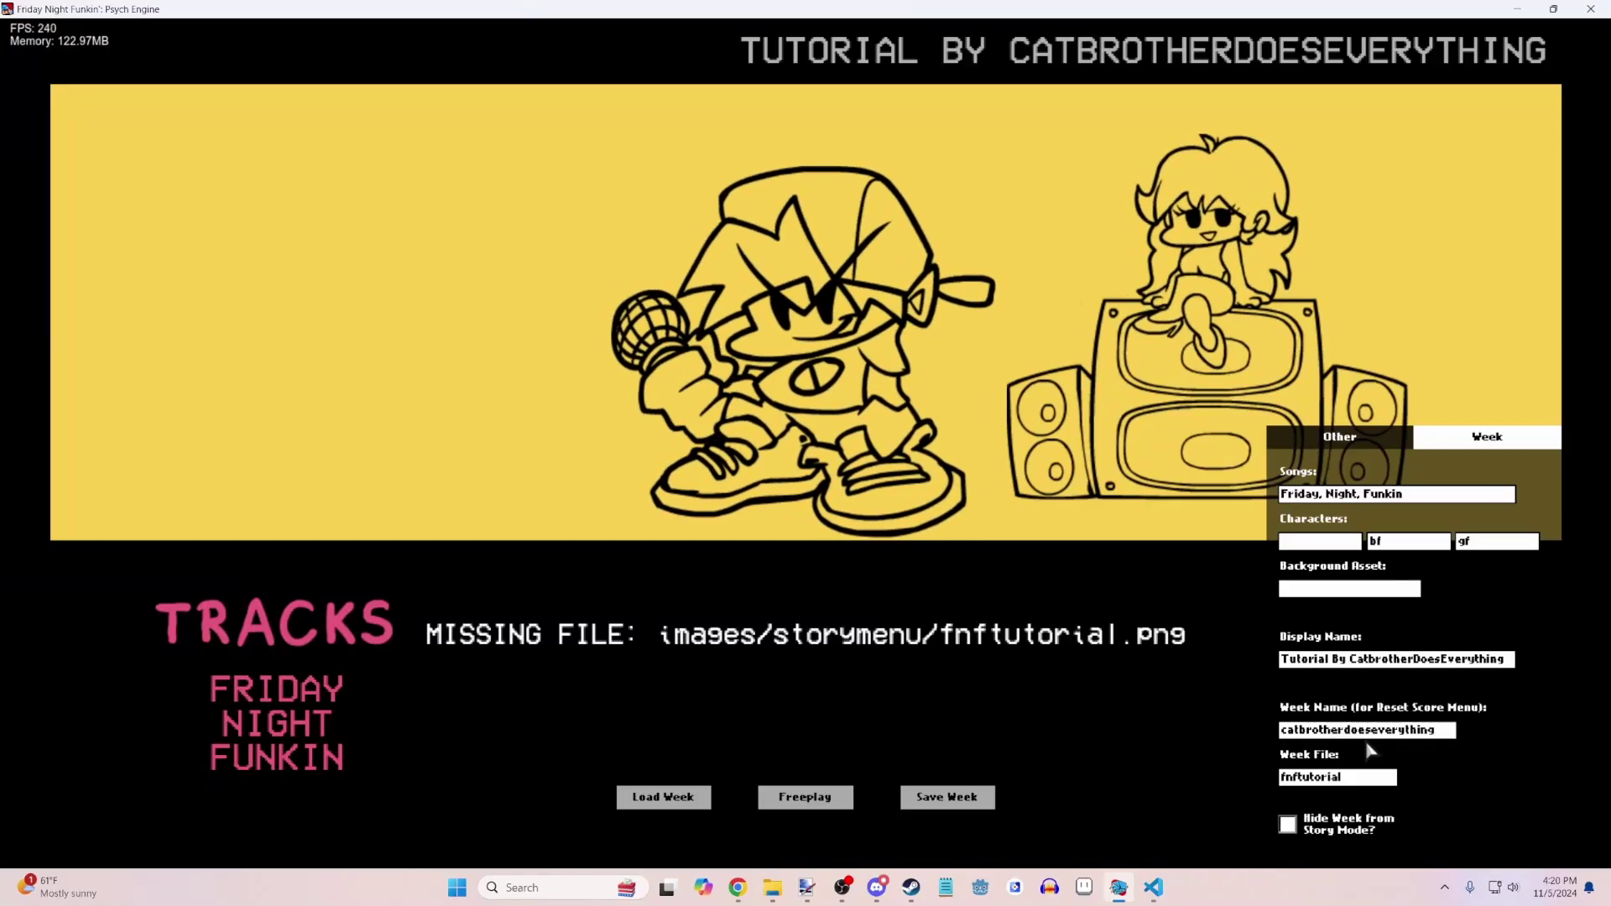
- Leave the week editor and switch the tutorial series mod off and on again in the mod list
{"action": "key", "text": "Escape"}
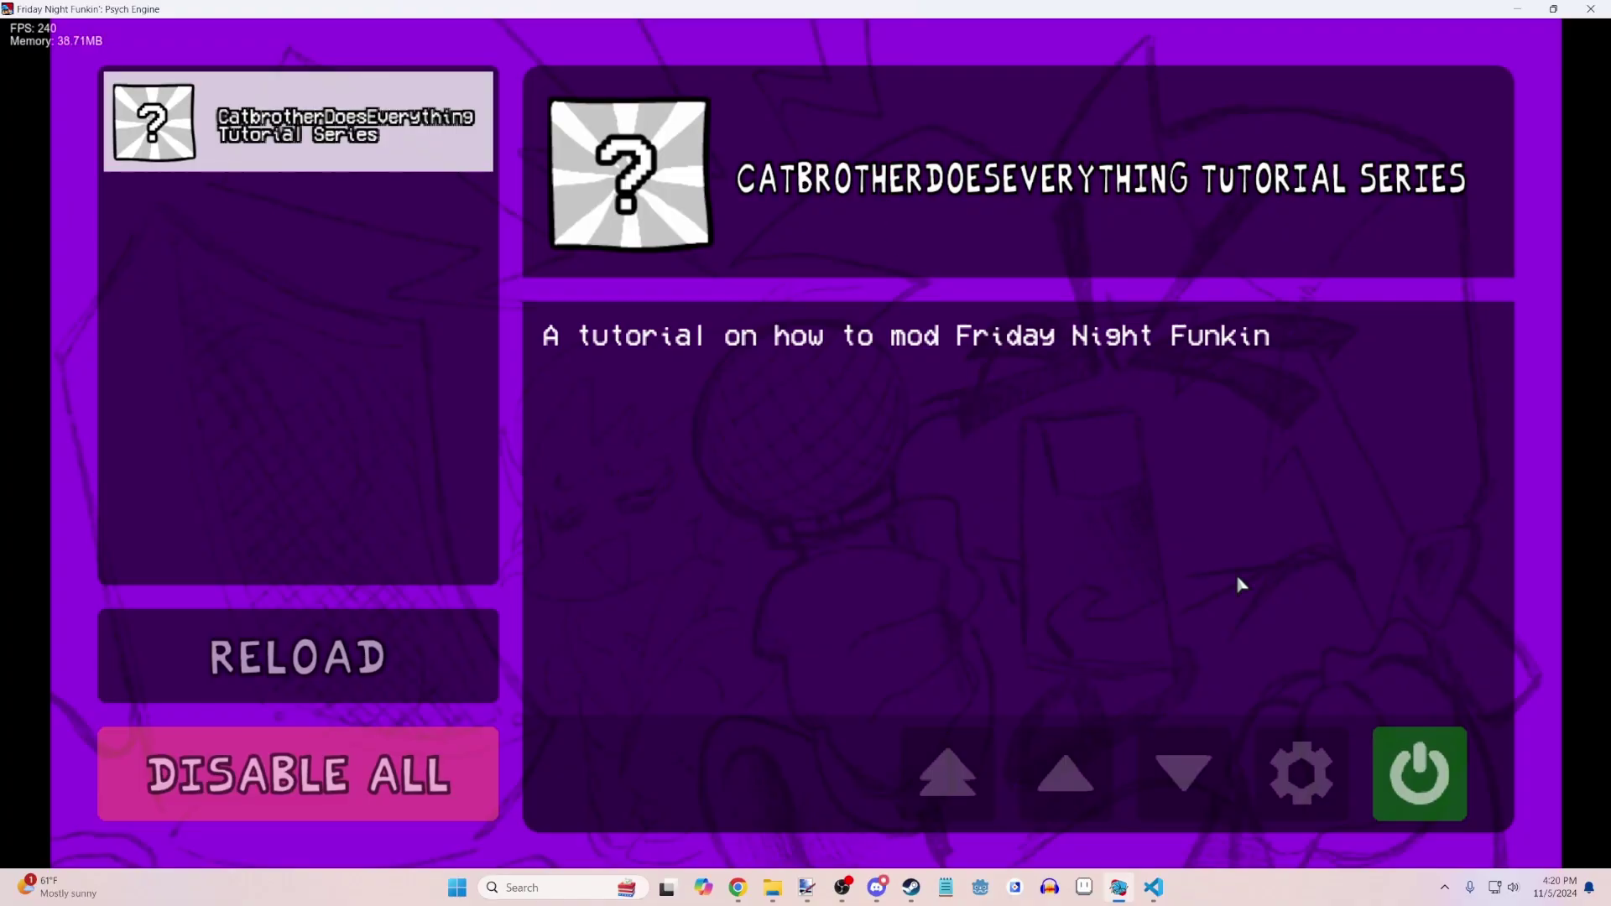
{"action": "key", "text": "Return"}
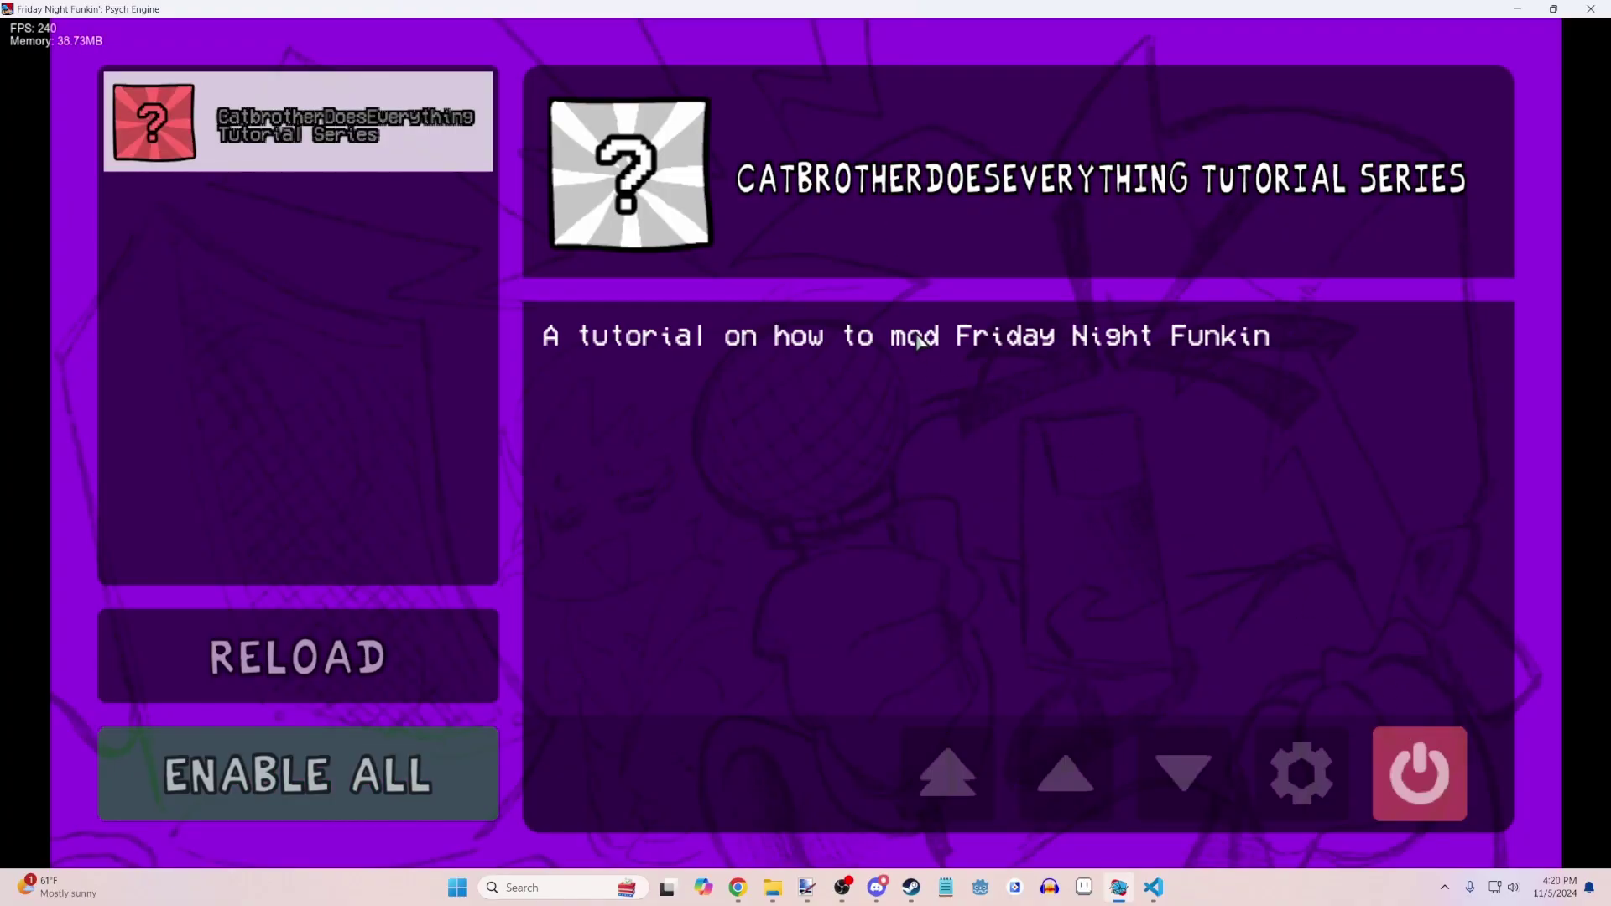
{"action": "left_click", "coordinate": [1393, 791]}
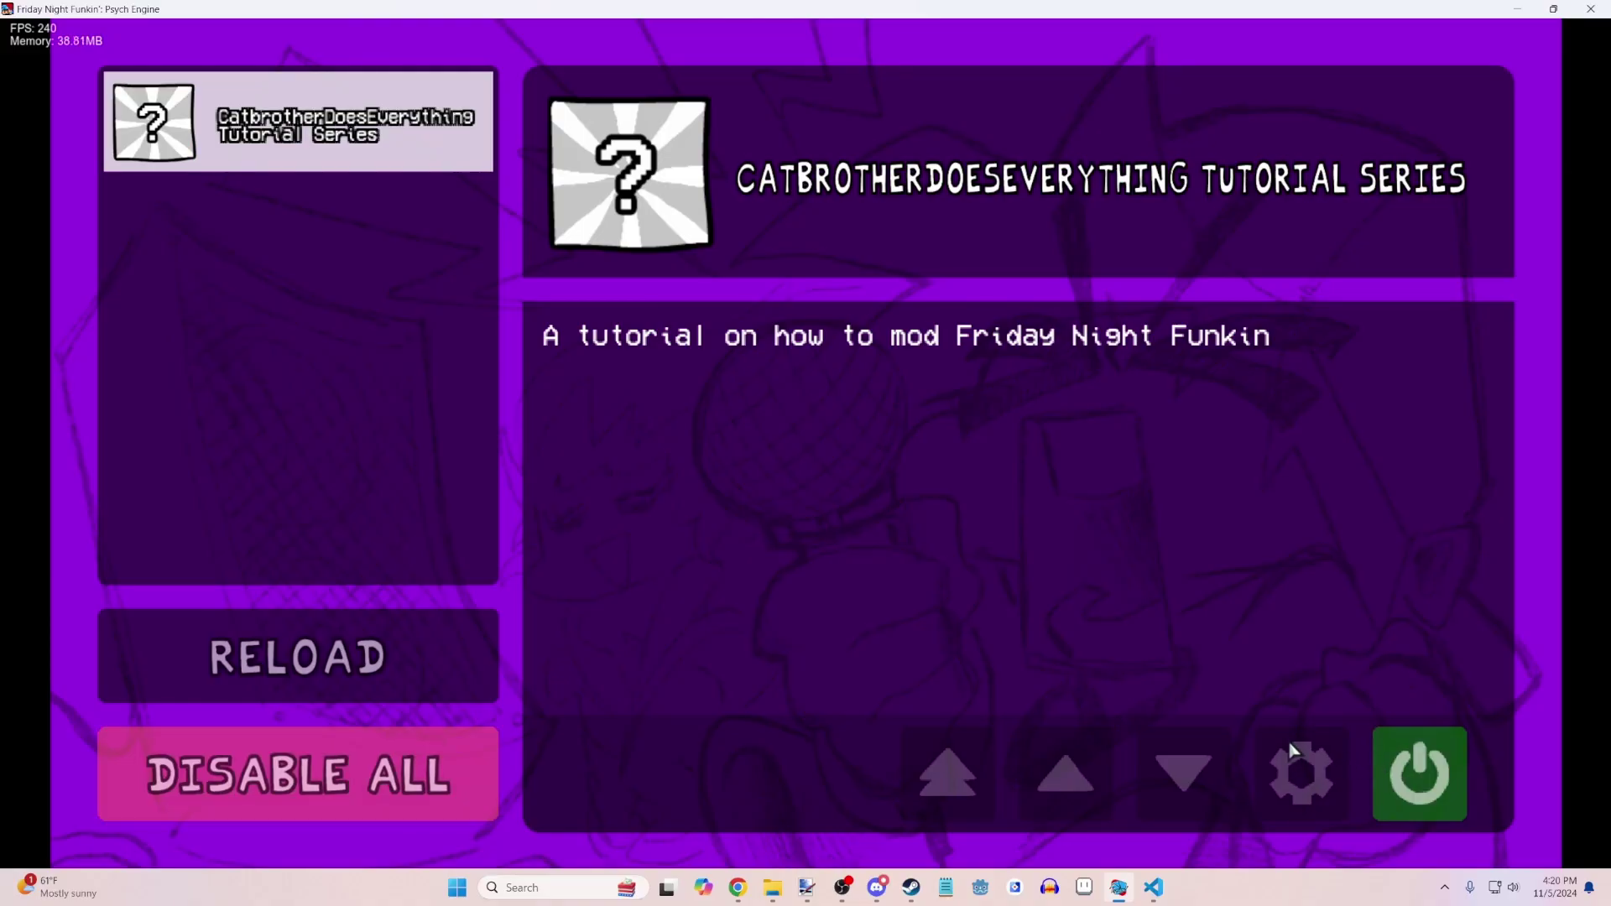
- Open Story Mode and browse the week list to check the custom week's title image, display name and tracks
{"action": "key", "text": "Escape"}
{"action": "key", "text": "Return"}
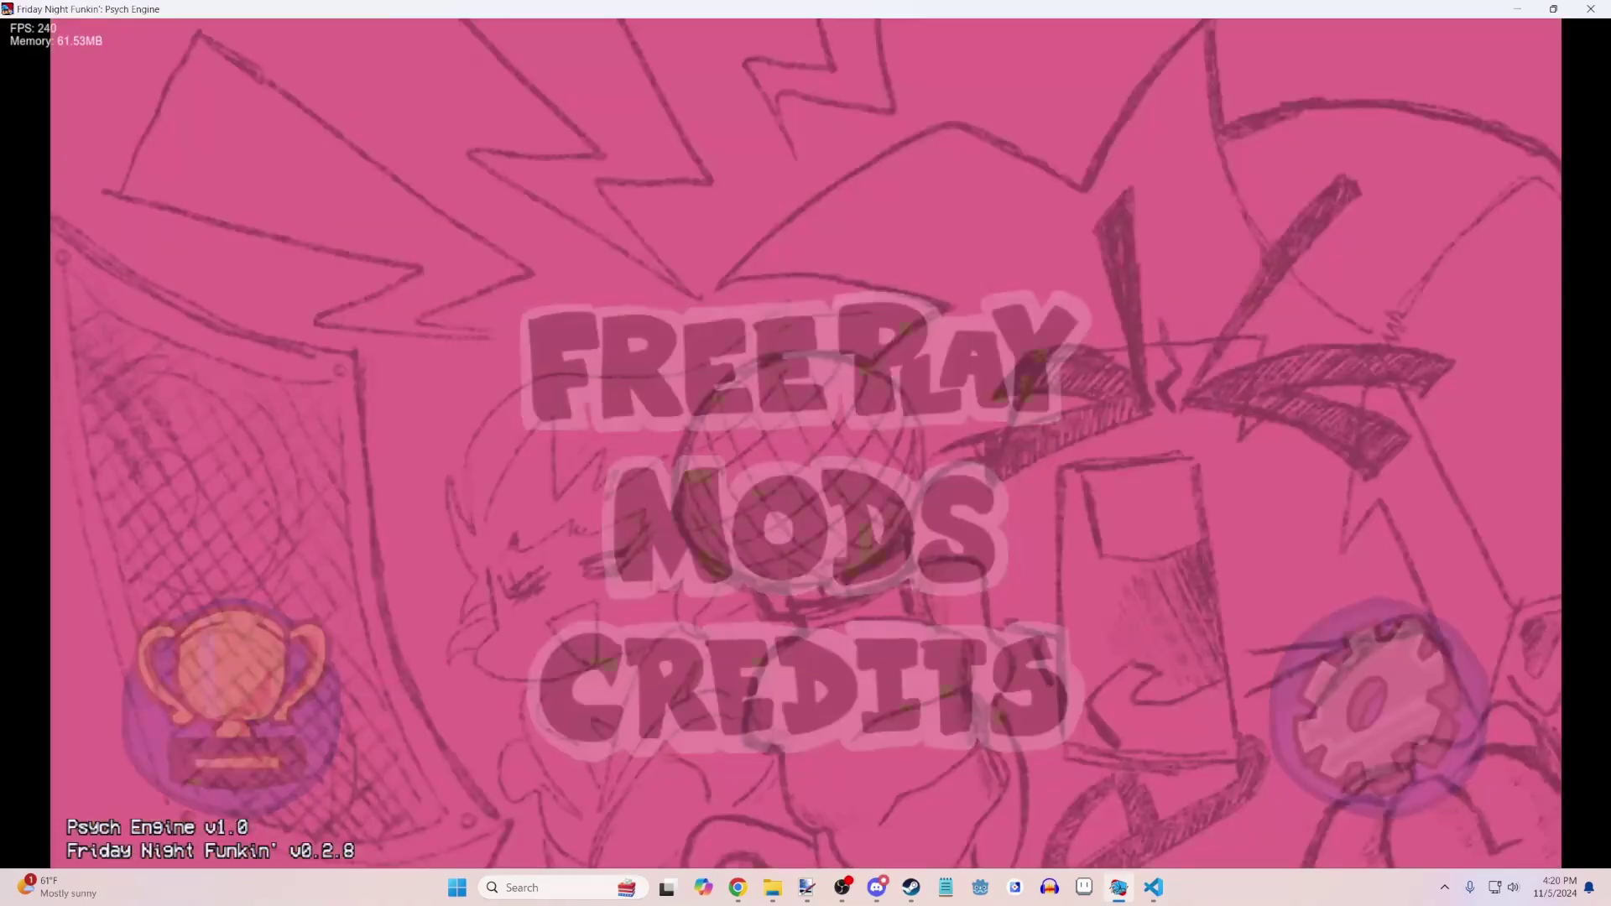
{"action": "key", "text": "Down"}
{"action": "key", "text": "Down"}
{"action": "key", "text": "Down"}
{"action": "key", "text": "Down"}
{"action": "key", "text": "Down"}
{"action": "key", "text": "Down"}
{"action": "key", "text": "Down"}
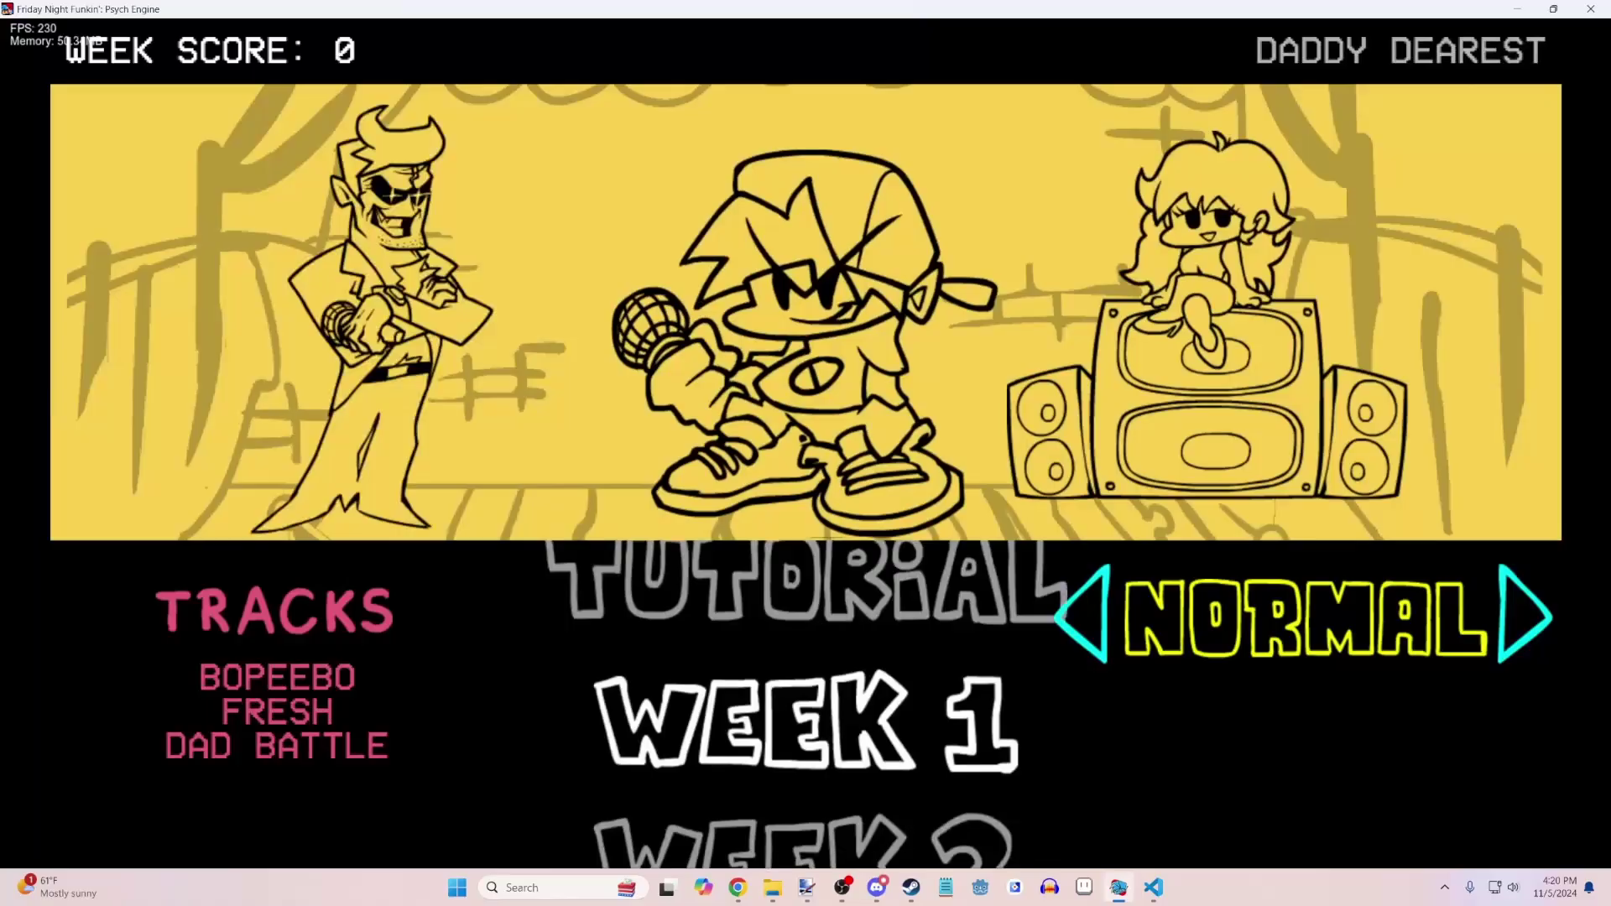
{"action": "key", "text": "Down"}
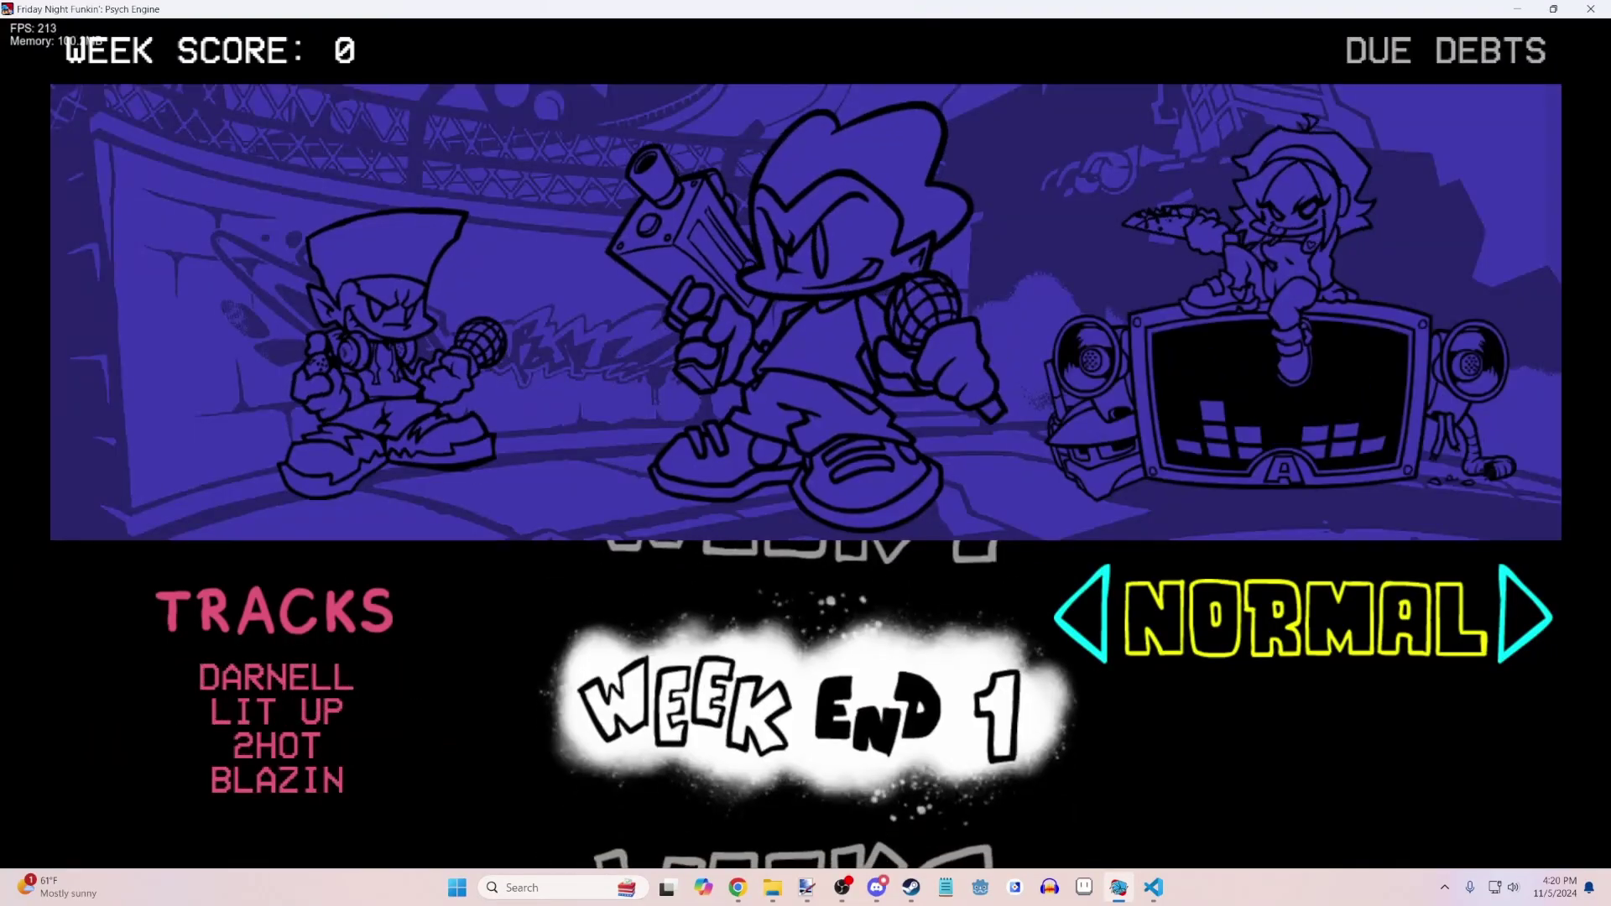
{"action": "key", "text": "Down"}
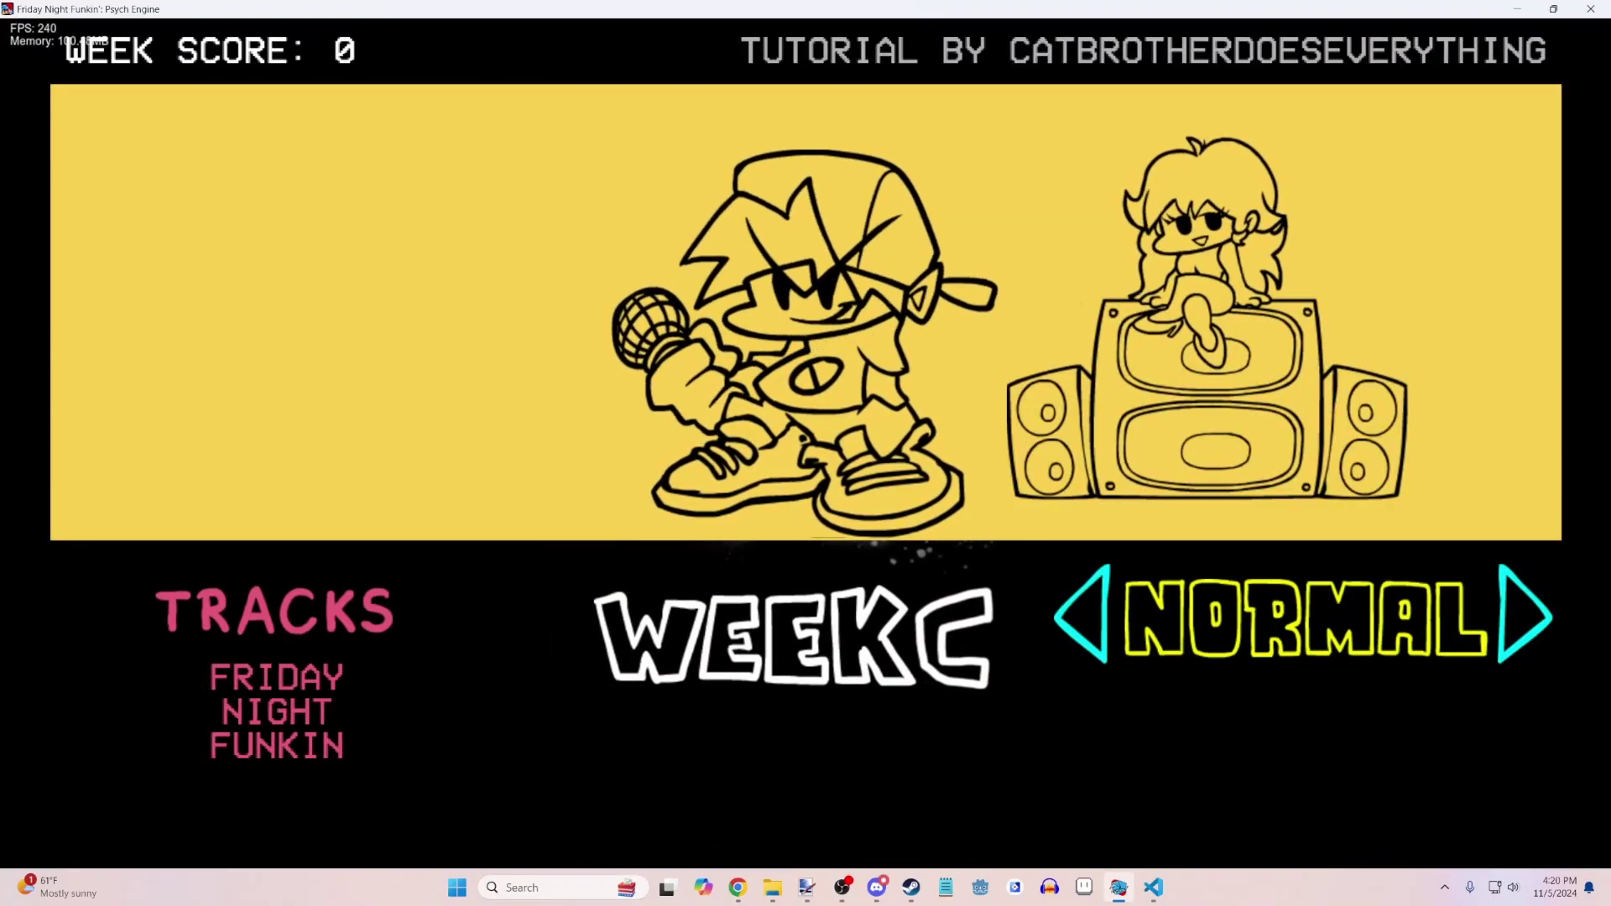
{"action": "key", "text": "Down"}
{"action": "key", "text": "Down"}
{"action": "key", "text": "Down"}
{"action": "key", "text": "Down"}
{"action": "key", "text": "Down"}
{"action": "key", "text": "Down"}
{"action": "key", "text": "Down"}
{"action": "key", "text": "Down"}
{"action": "key", "text": "Down"}
{"action": "key", "text": "Down"}
{"action": "key", "text": "Down"}
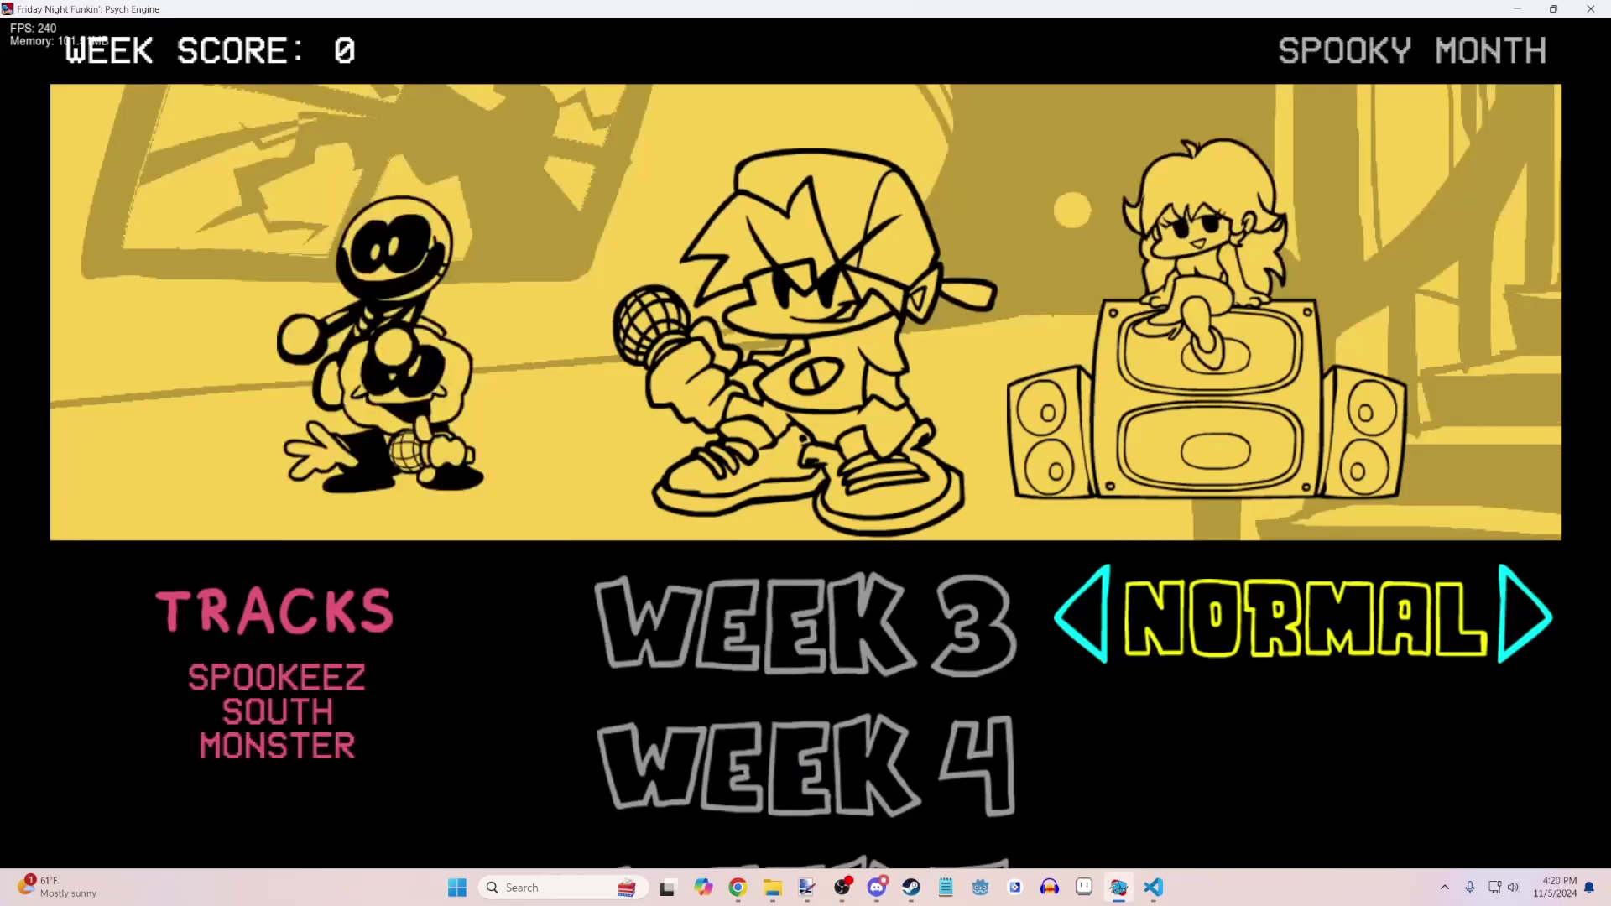
{"action": "key", "text": "Up"}
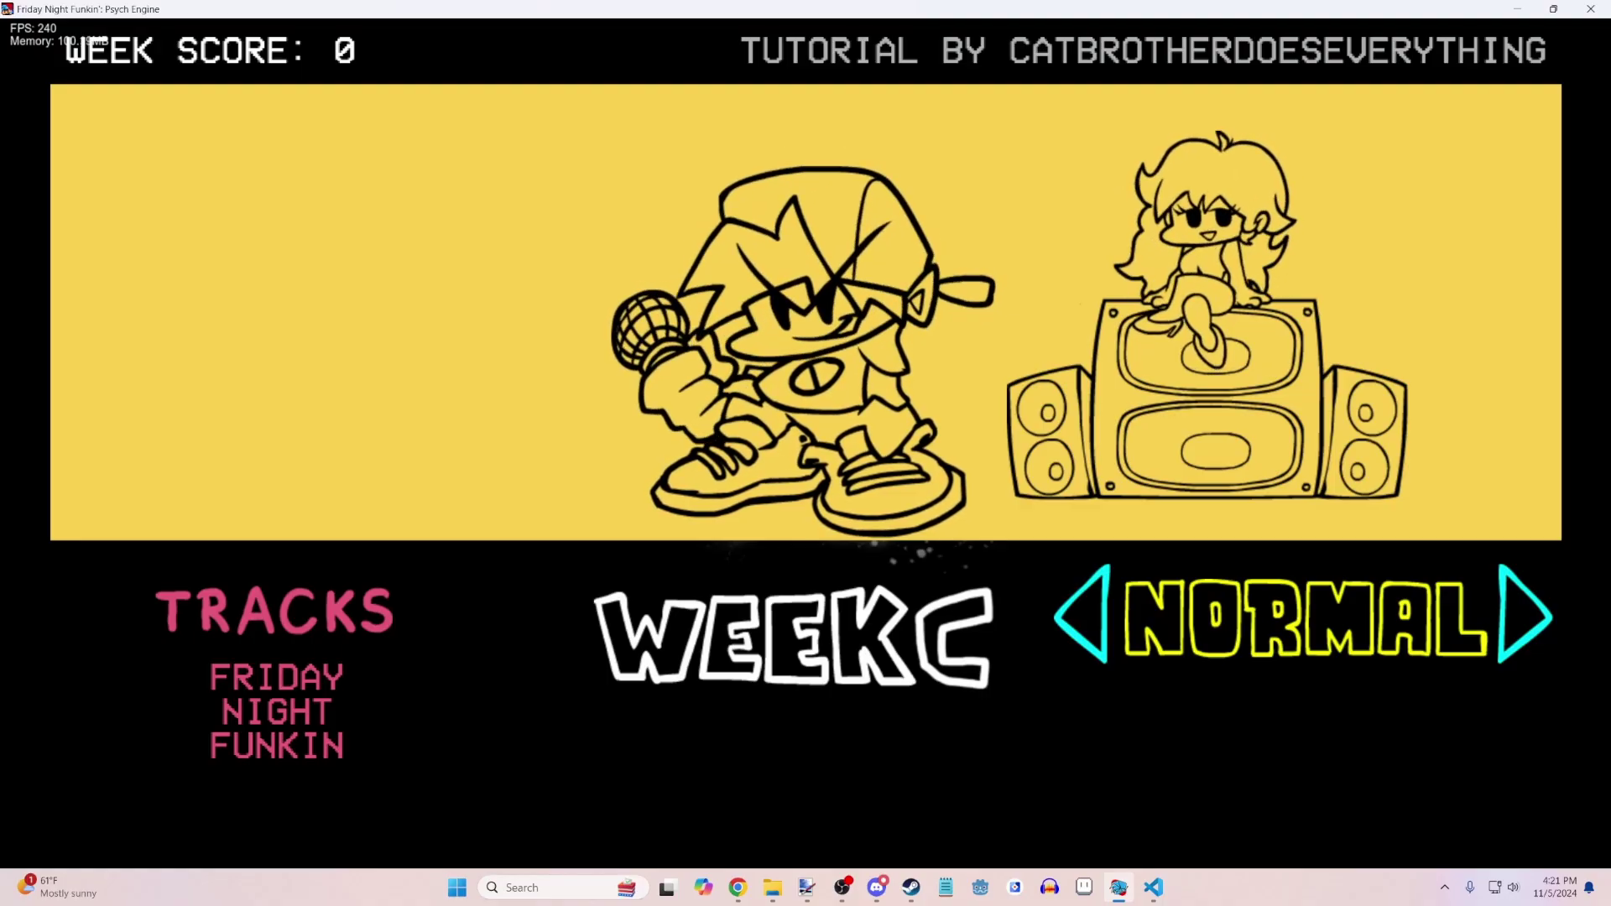
- Quit the game
{"action": "key", "text": "super"}
{"action": "key", "text": "super"}
{"action": "key", "text": "alt+F4"}
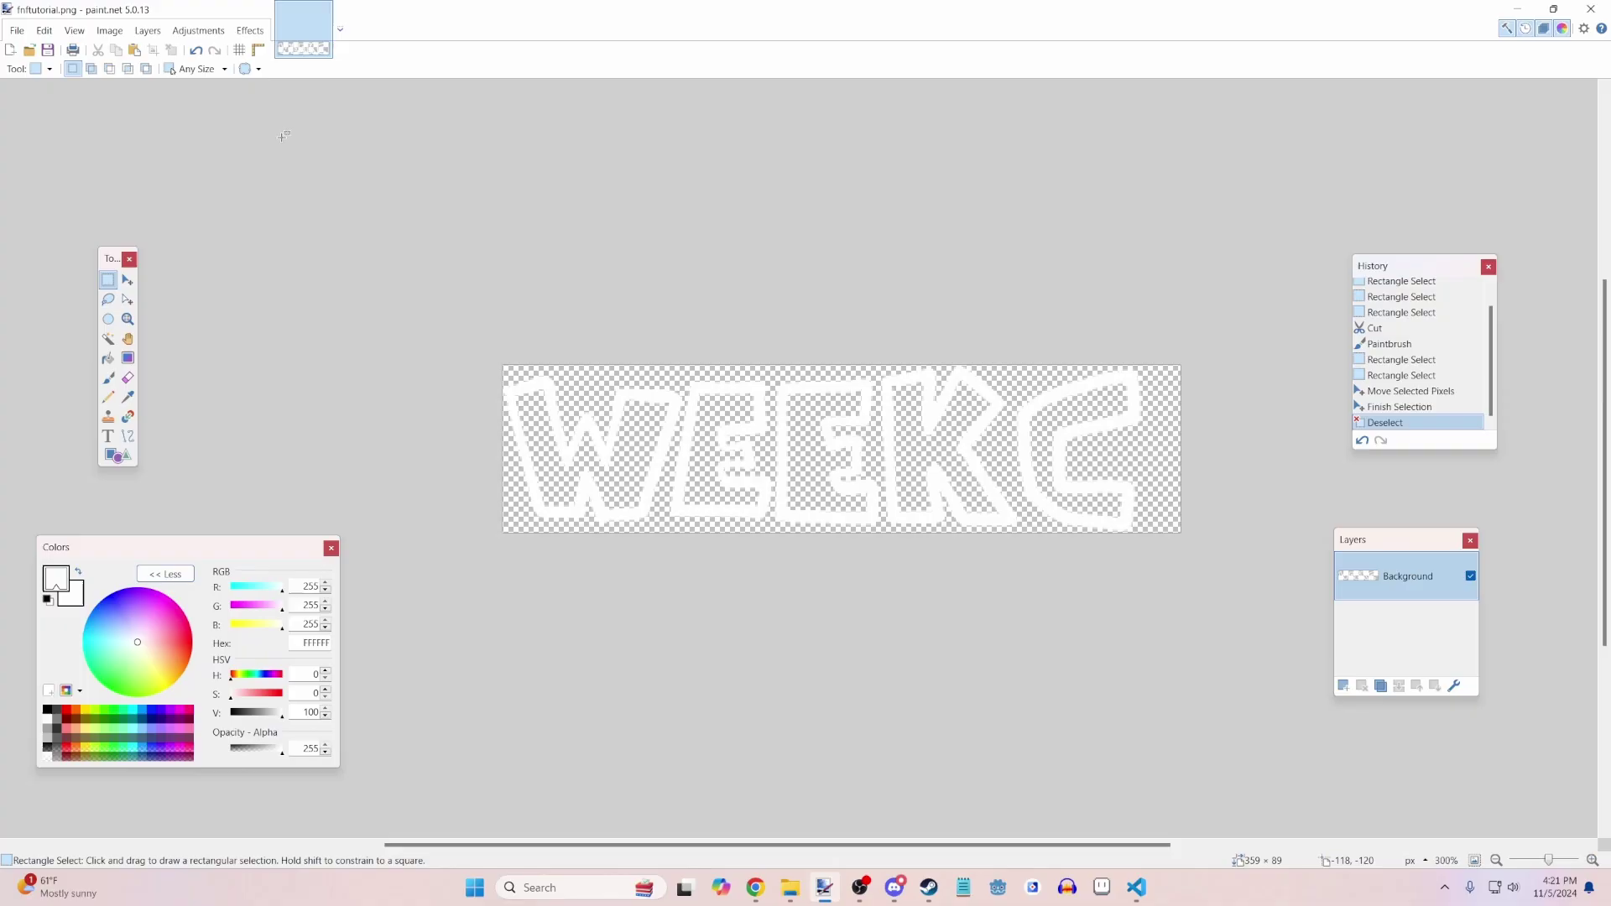
- Switch to File Explorer and create a folder named friday in the tutorial mod's songs folder
{"action": "key", "text": "alt+Tab"}
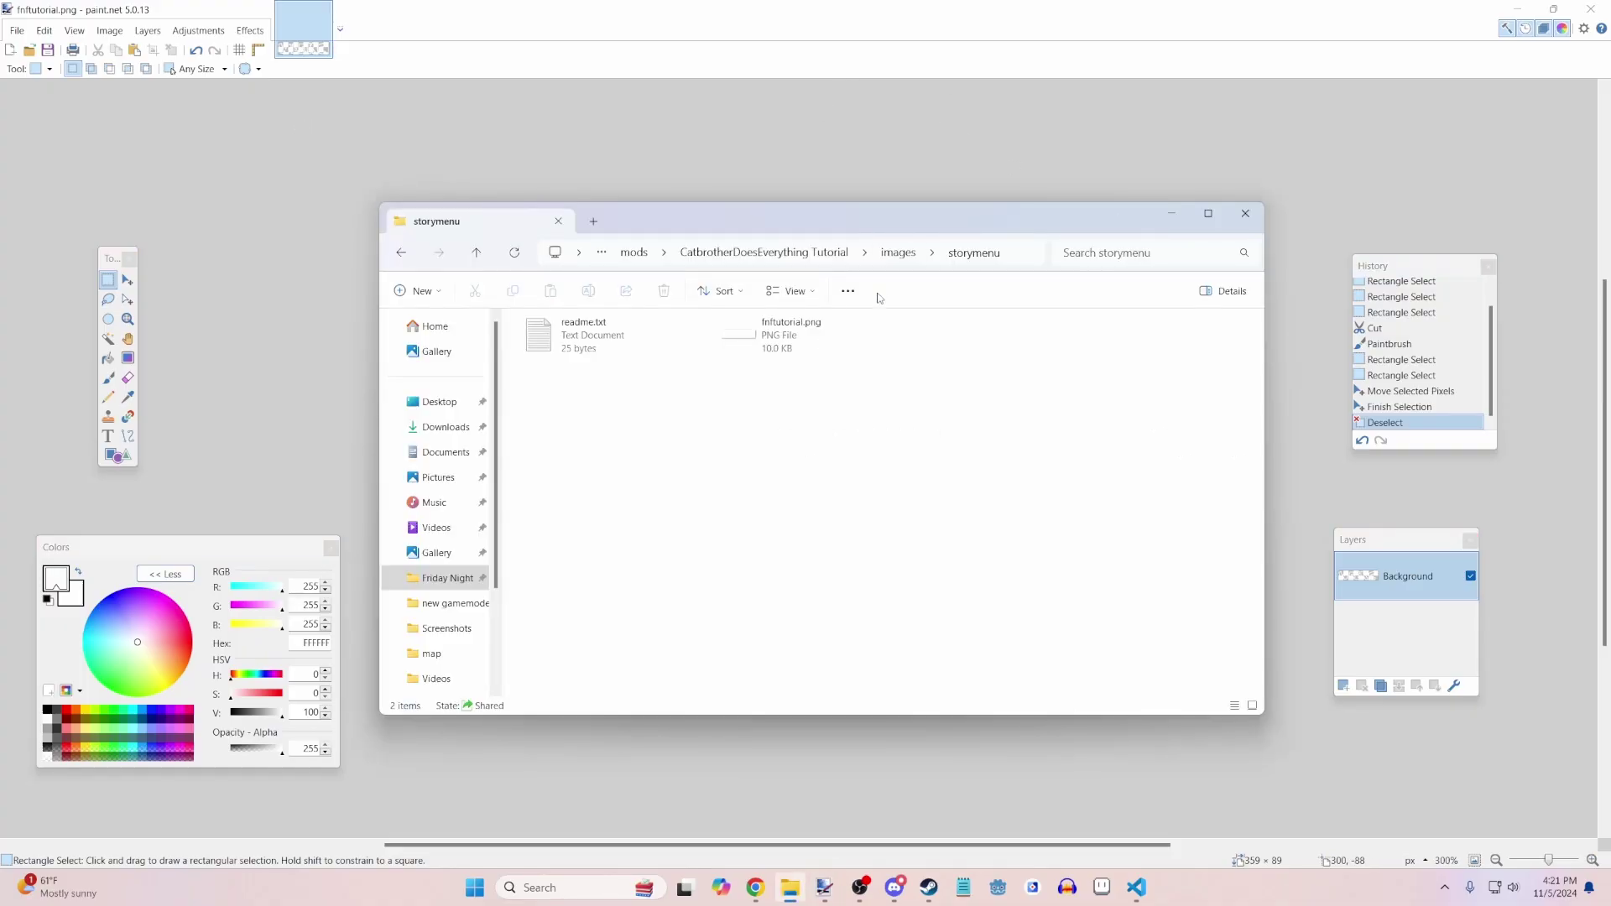
{"action": "left_click", "coordinate": [898, 252]}
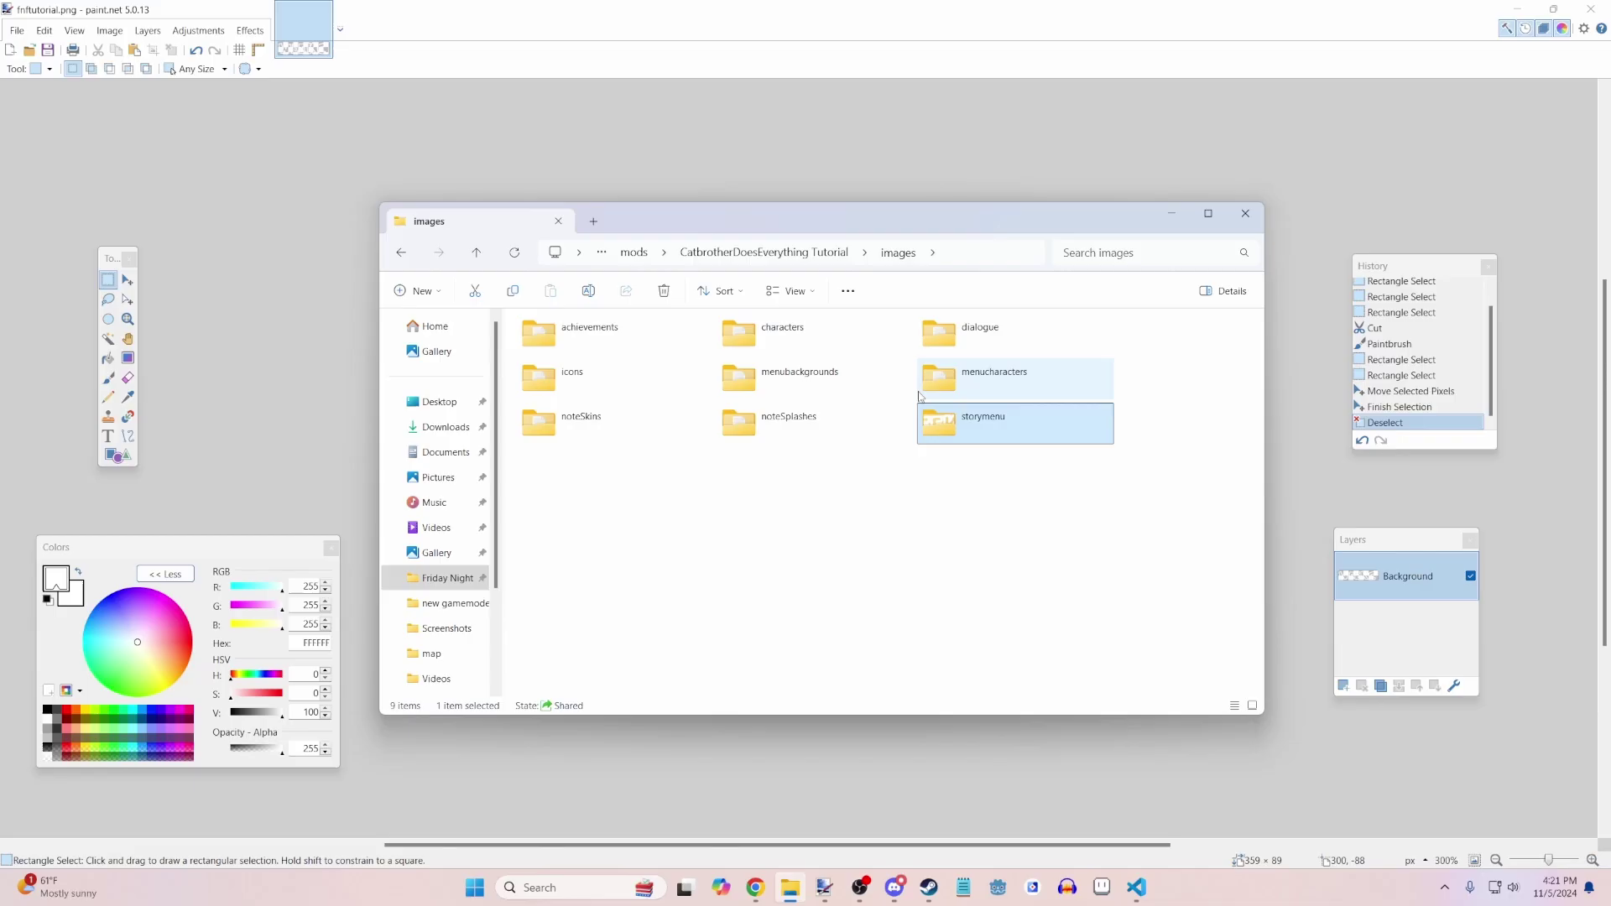
{"action": "left_click", "coordinate": [838, 255]}
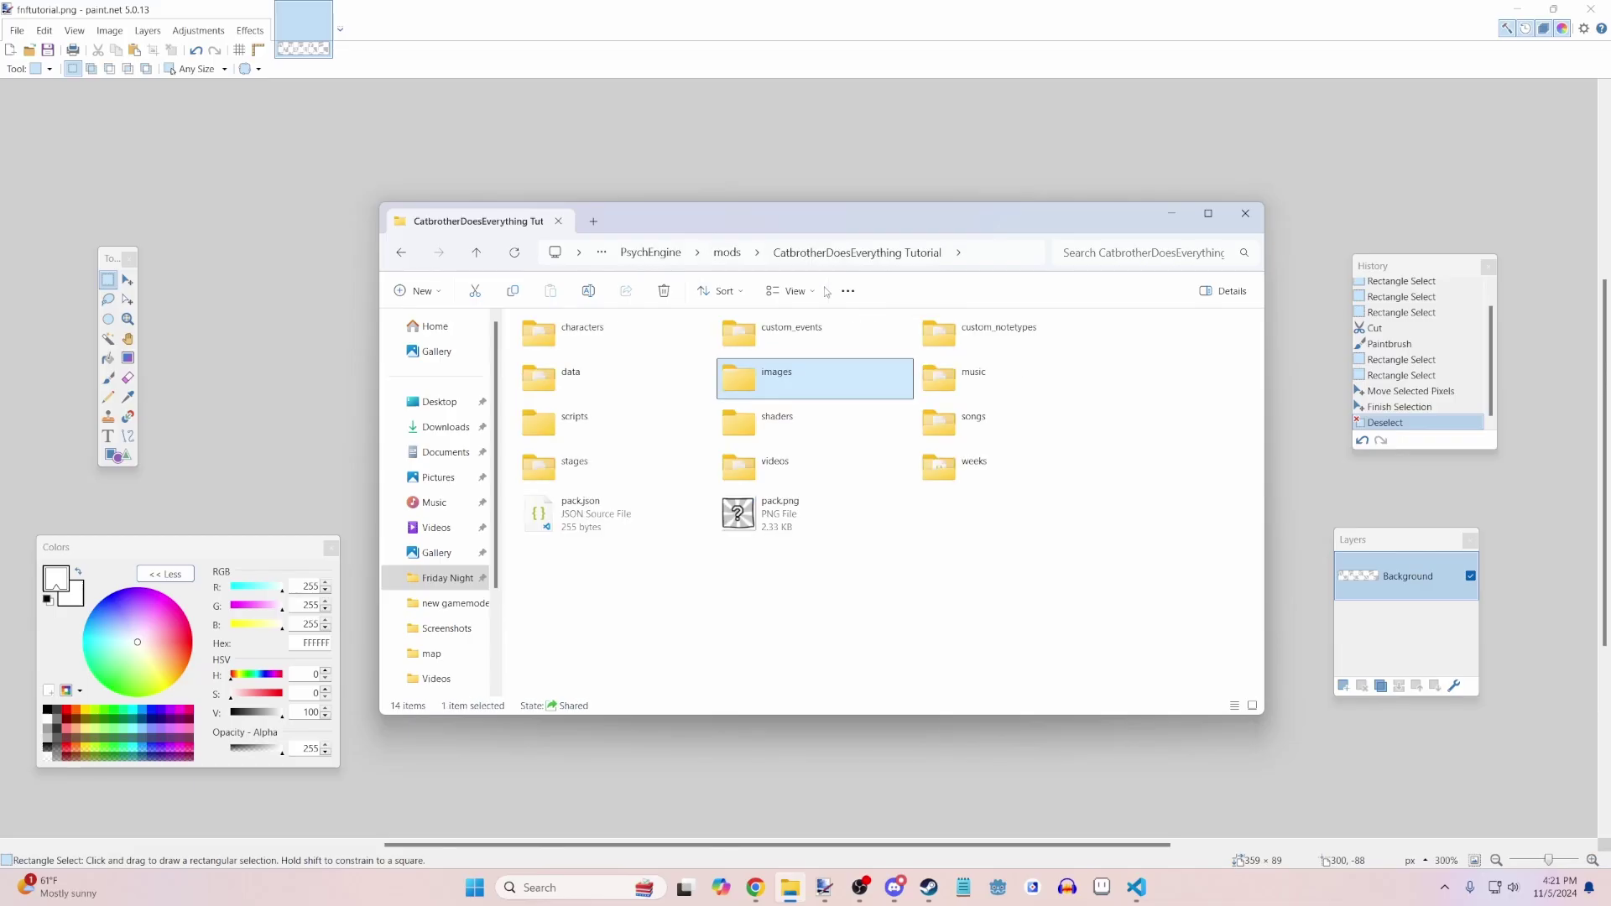
{"action": "double_click", "coordinate": [936, 398]}
{"action": "left_click", "coordinate": [898, 253]}
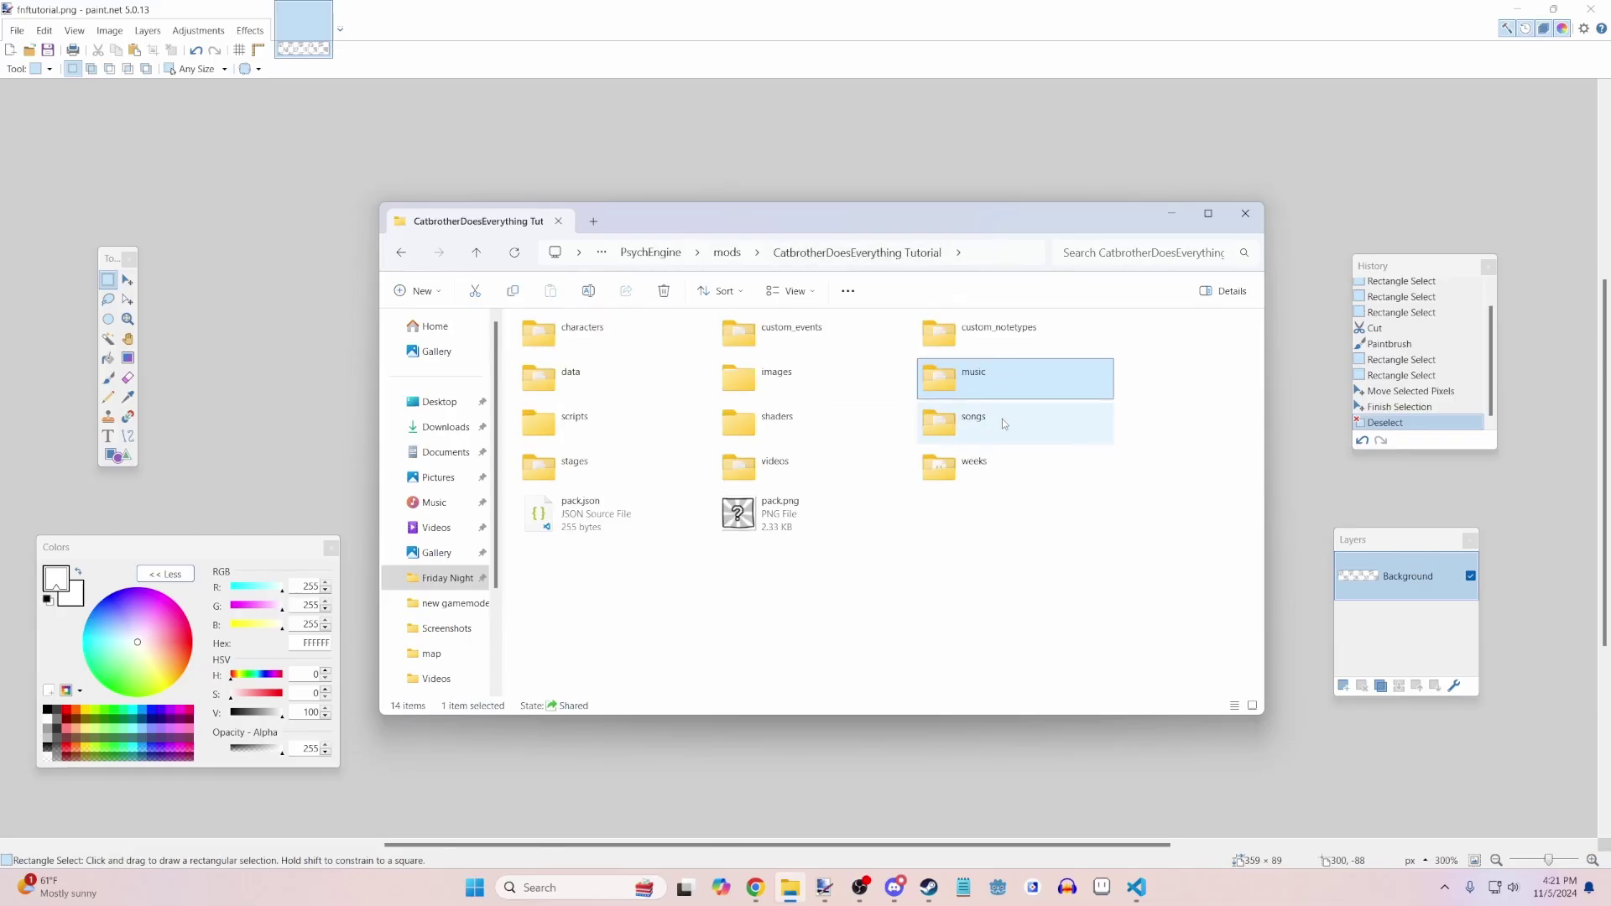
{"action": "double_click", "coordinate": [1002, 420]}
{"action": "right_click", "coordinate": [807, 395]}
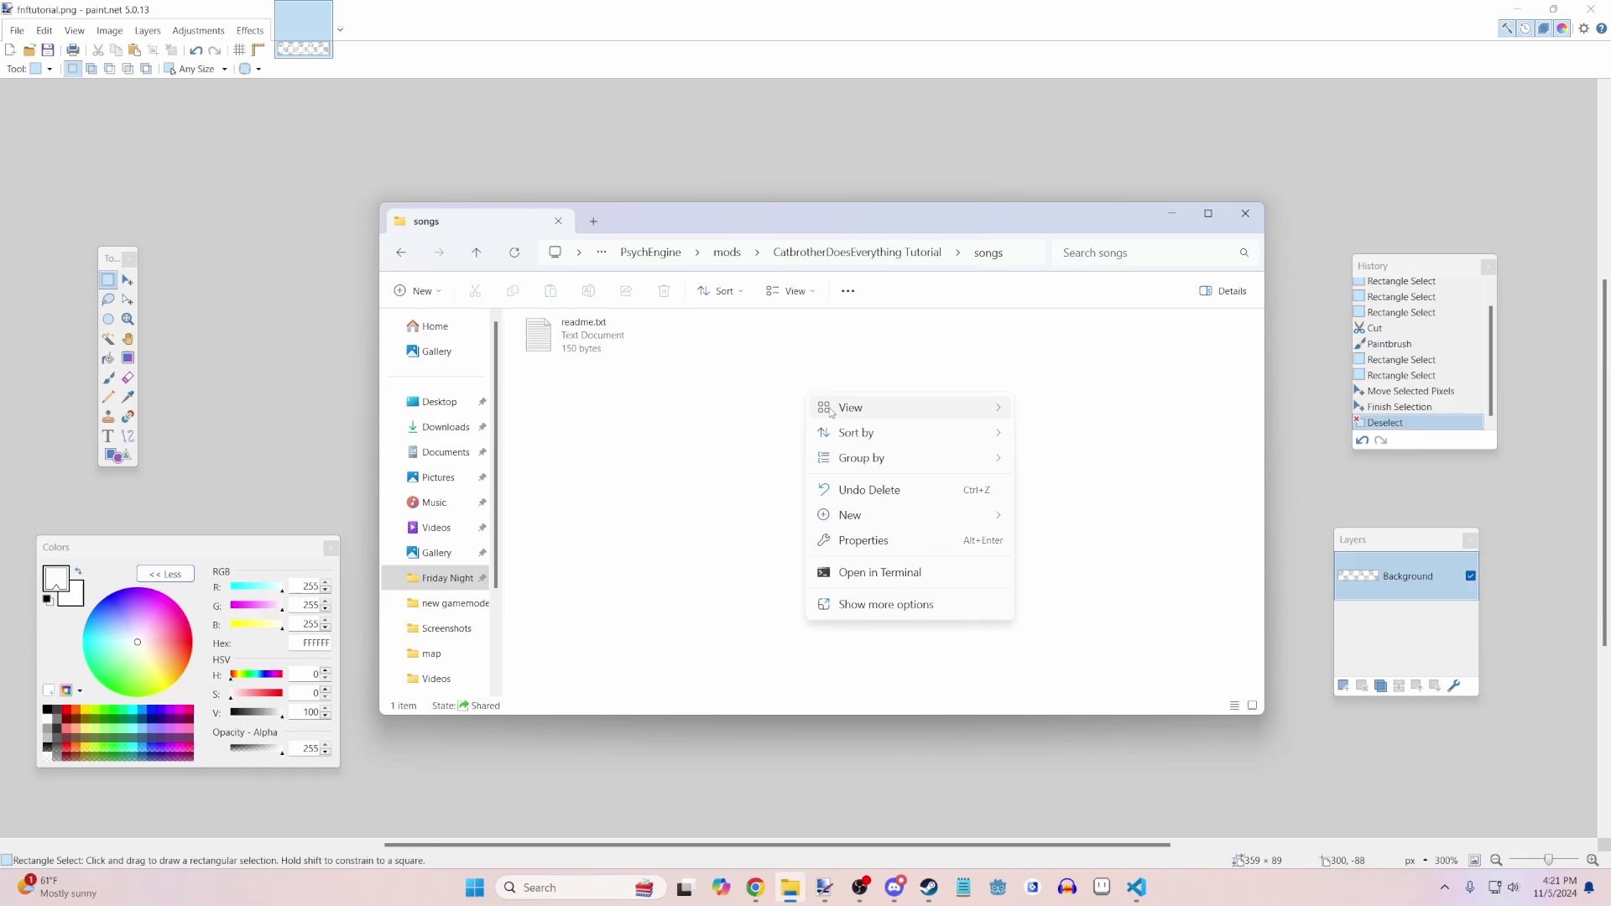
{"action": "mouse_move", "coordinate": [922, 517]}
{"action": "left_click", "coordinate": [1115, 527]}
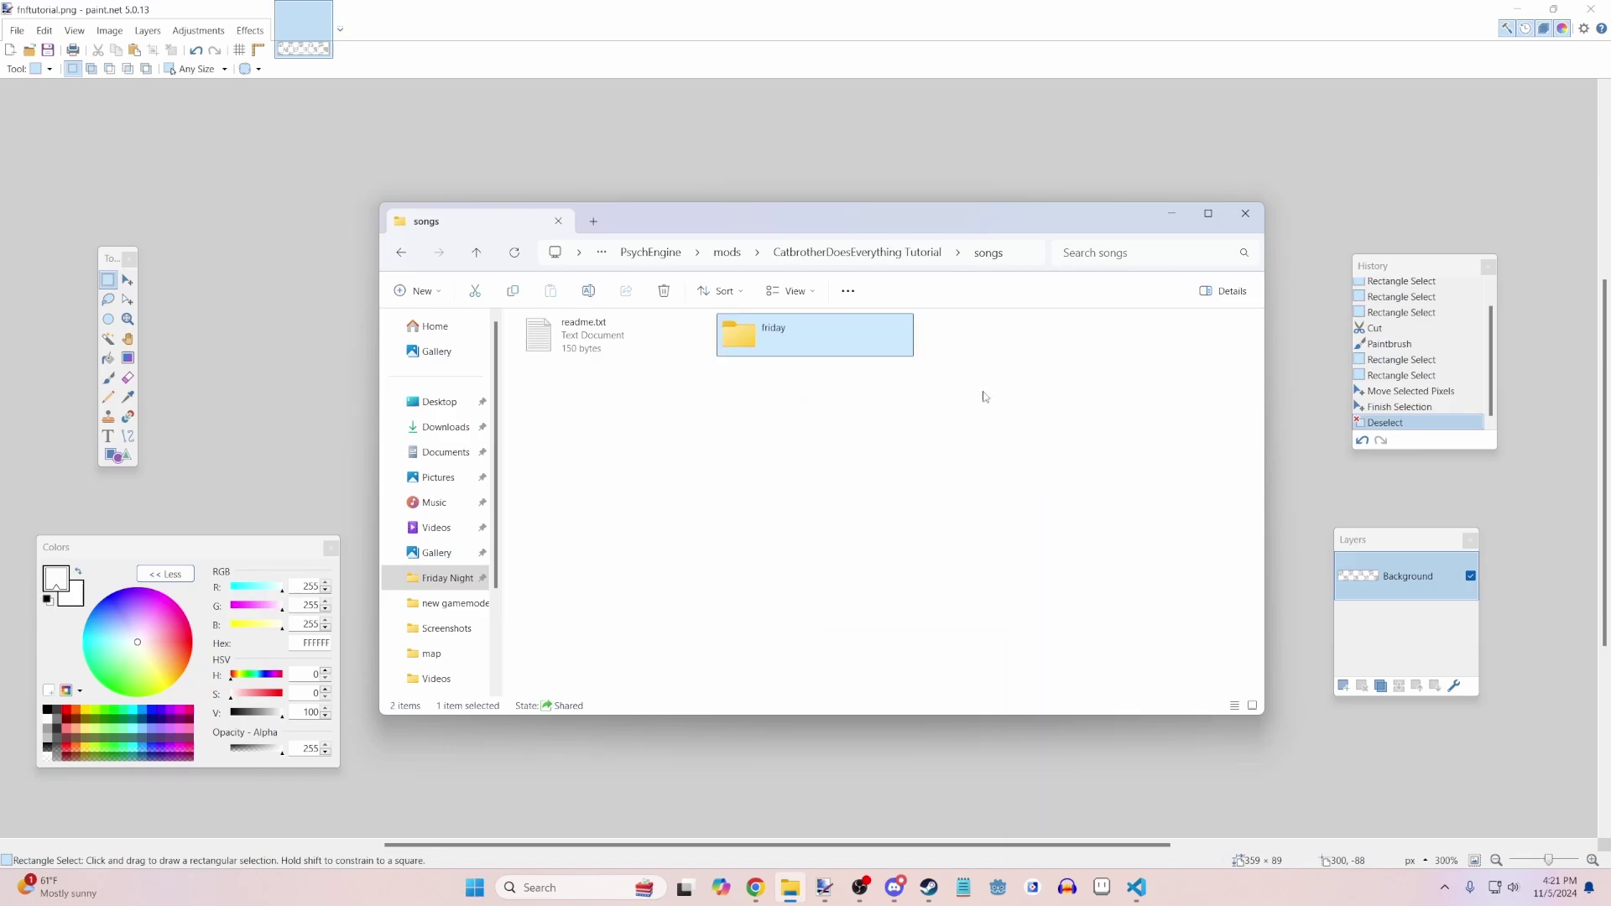
- Reopen the mod's songs folder and add a folder named night
{"action": "left_click", "coordinate": [835, 253]}
{"action": "double_click", "coordinate": [989, 429]}
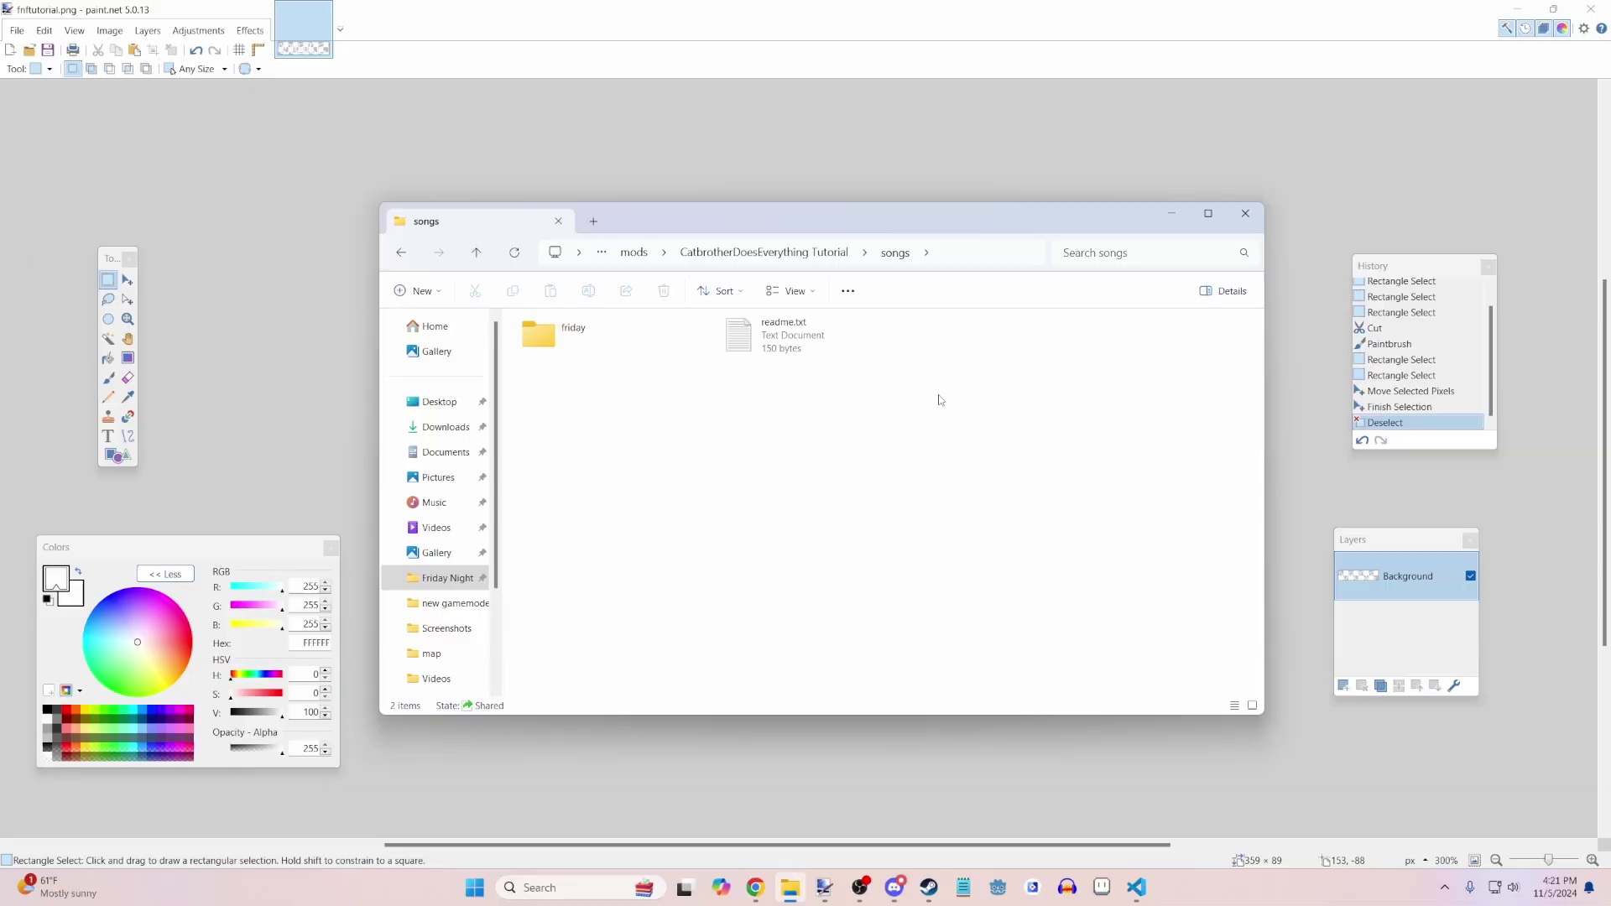
{"action": "right_click", "coordinate": [938, 378]}
{"action": "mouse_move", "coordinate": [1020, 502]}
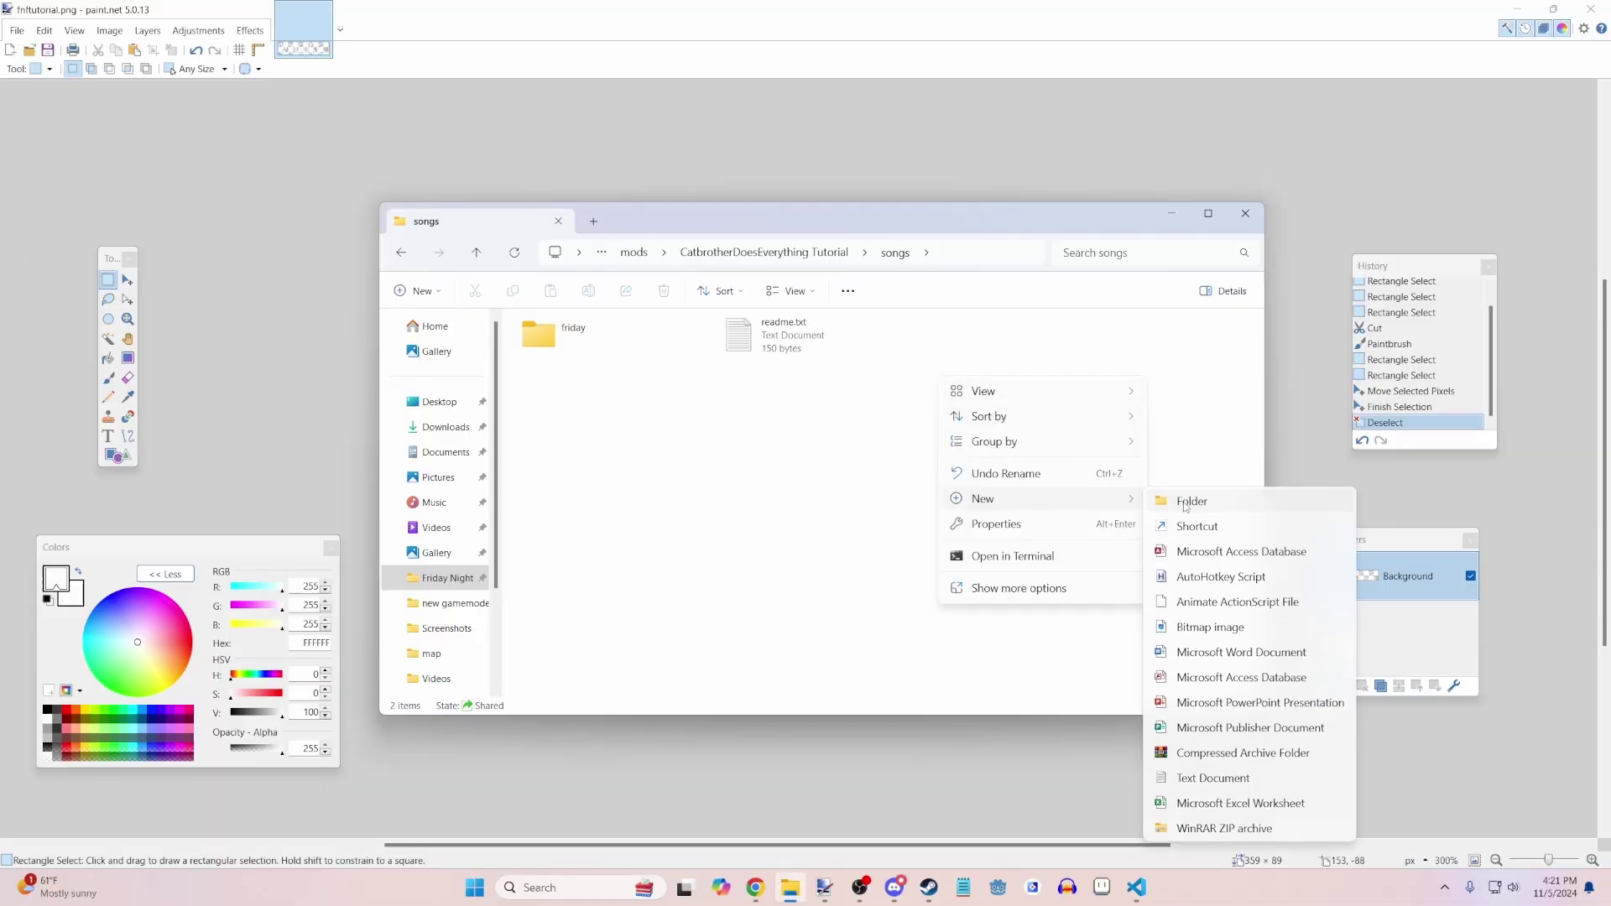
{"action": "left_click", "coordinate": [1186, 502]}
{"action": "type", "text": "night"}
{"action": "key", "text": "Return"}
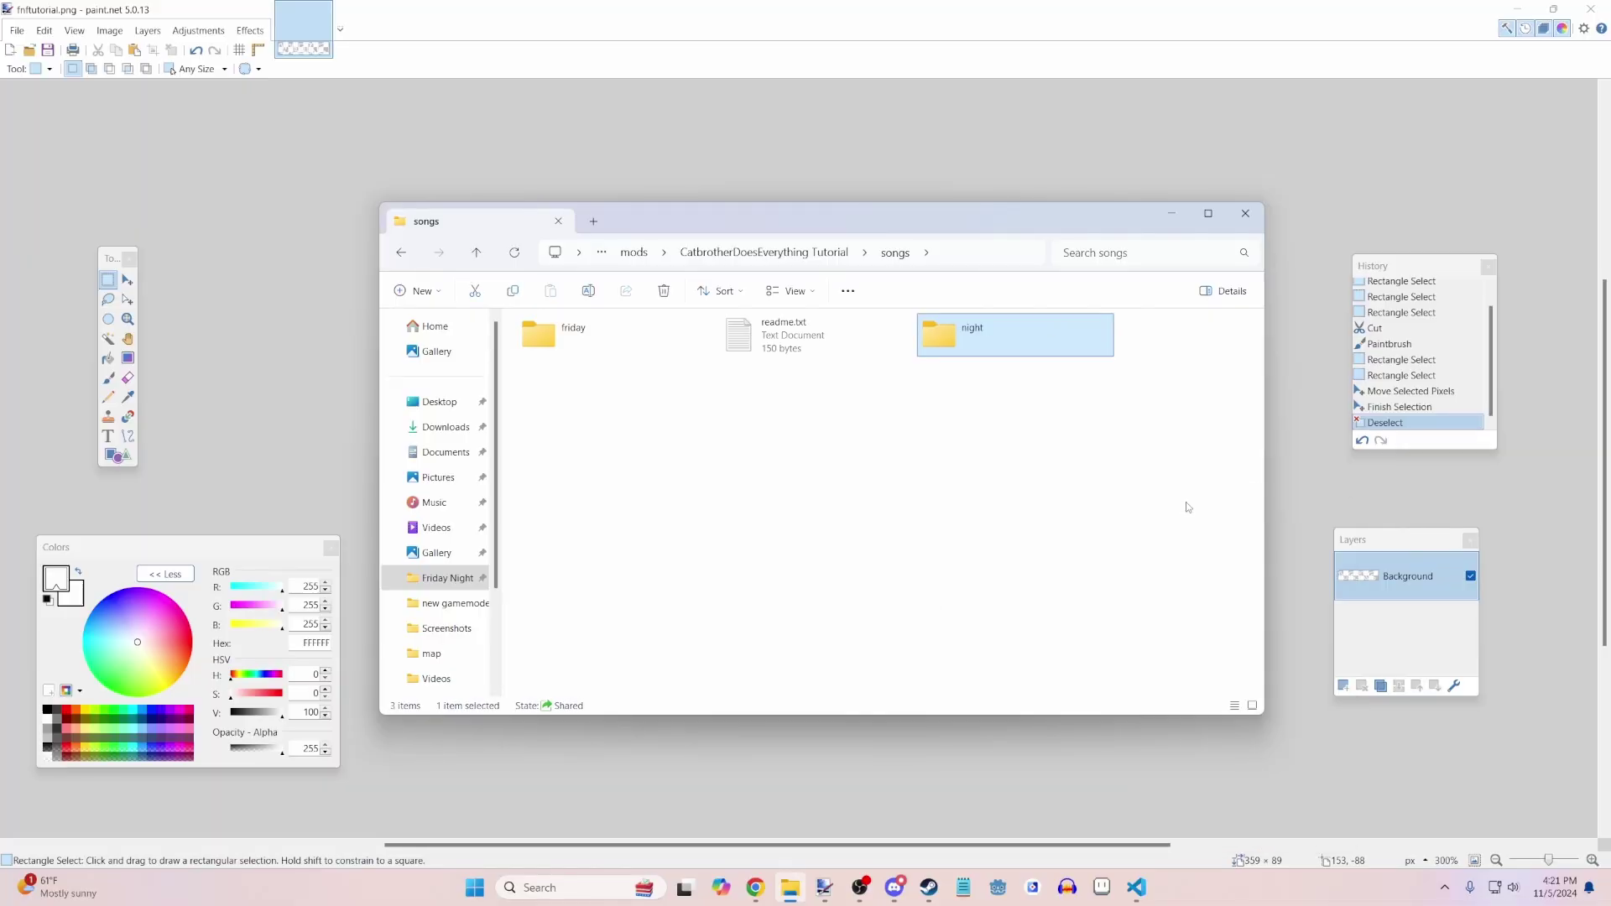
- Add a folder named funkin alongside the other song folders
{"action": "right_click", "coordinate": [1186, 502]}
{"action": "mouse_move", "coordinate": [1248, 629]}
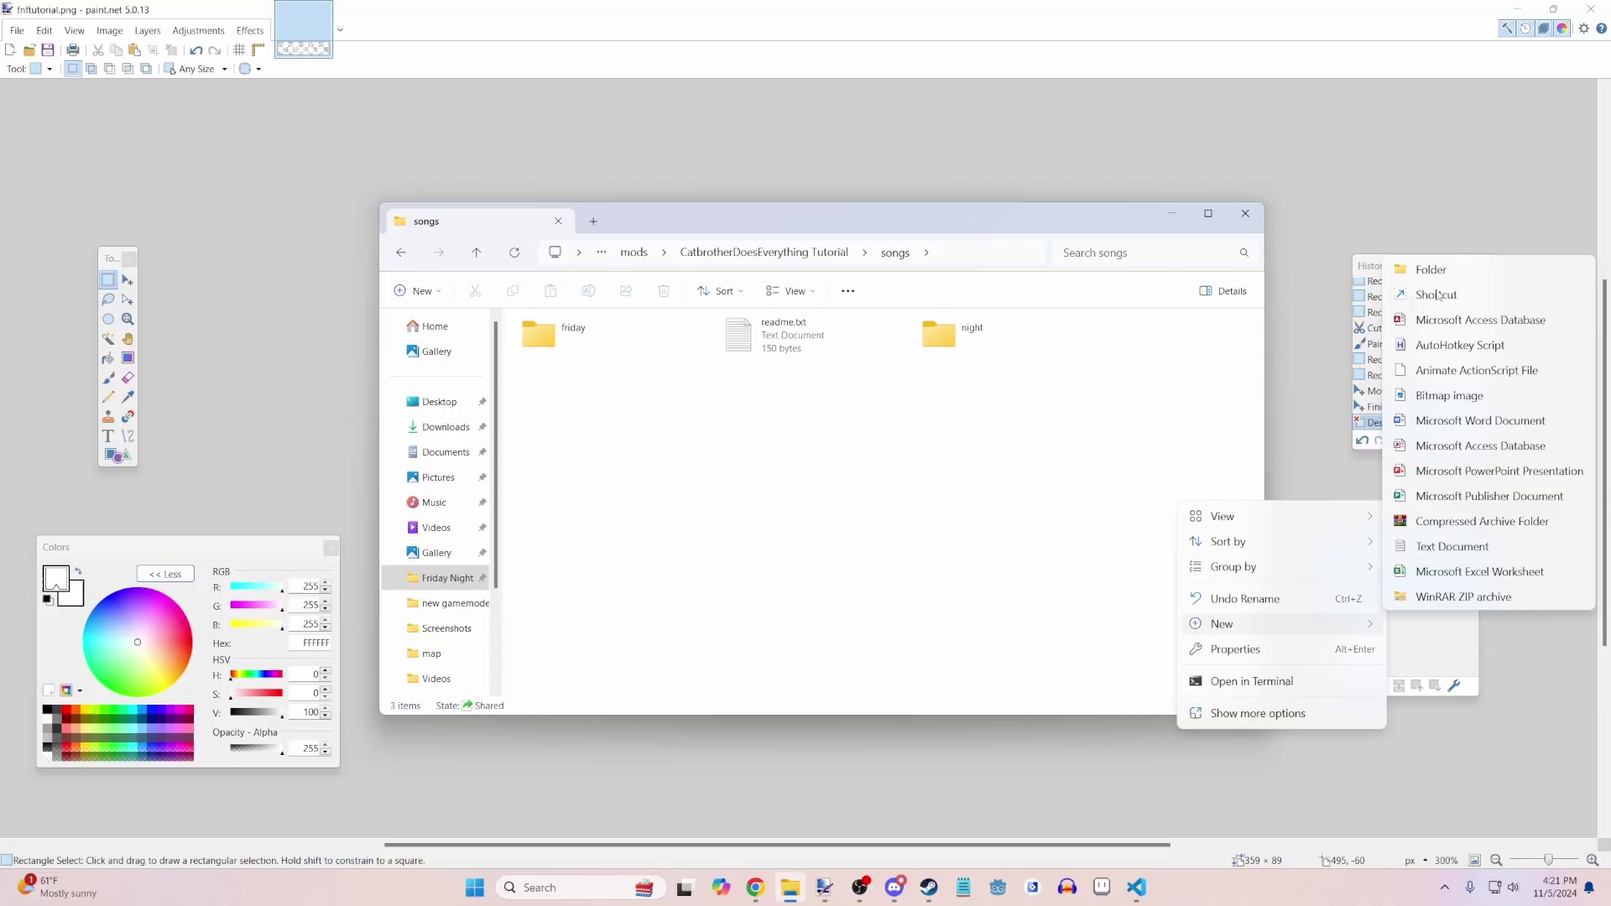
{"action": "left_click", "coordinate": [1434, 269]}
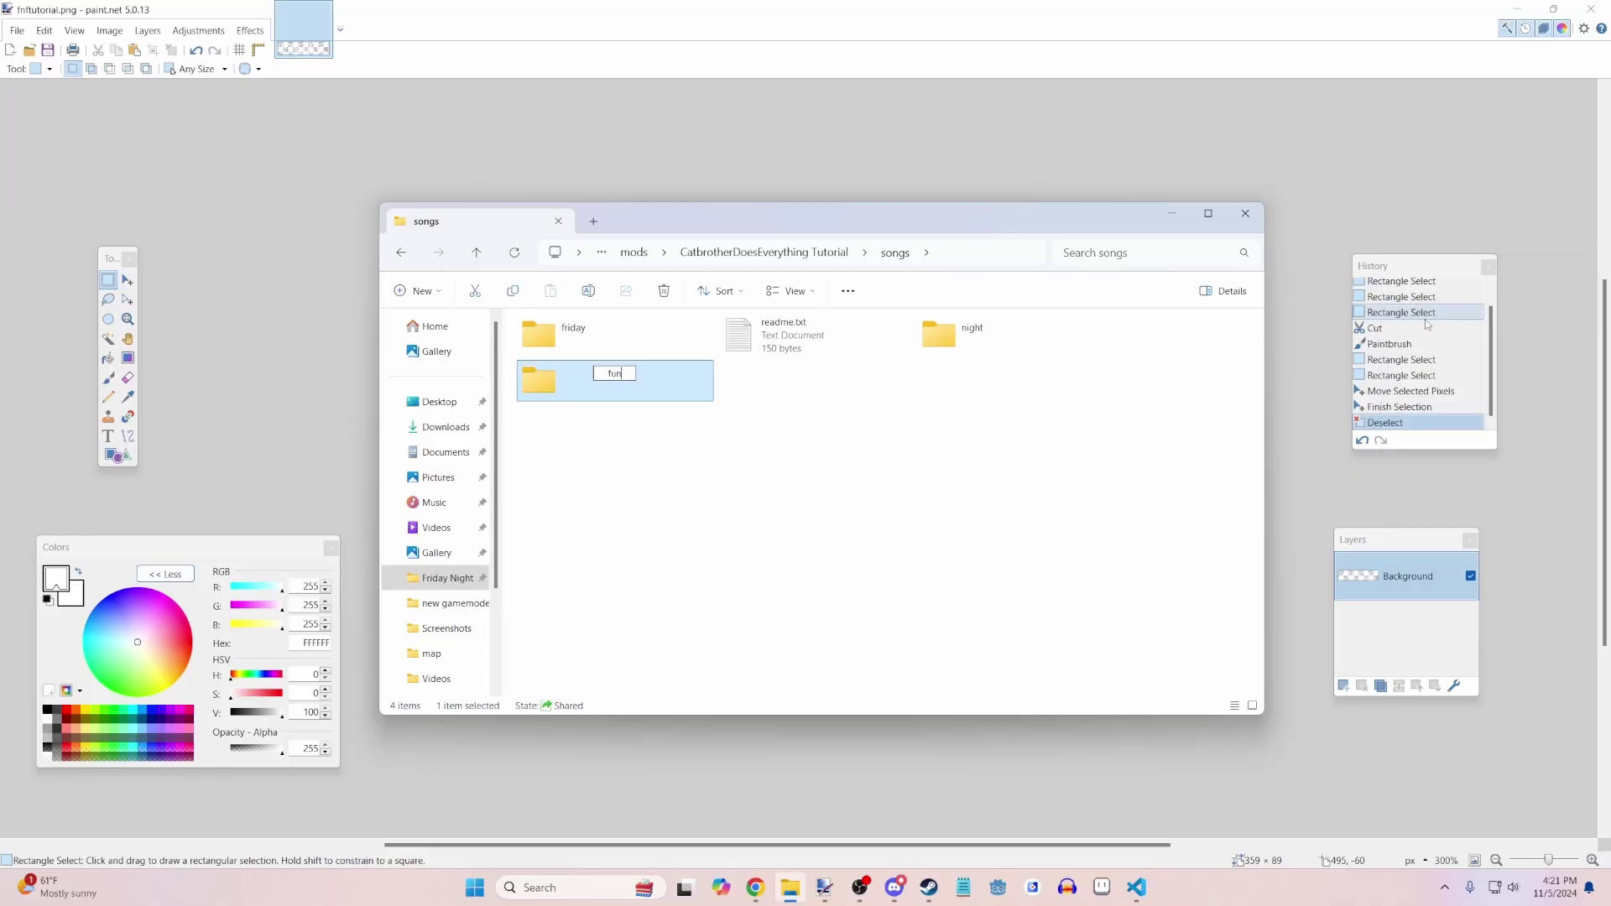
{"action": "key", "text": "Return"}
{"action": "left_click", "coordinate": [994, 409]}
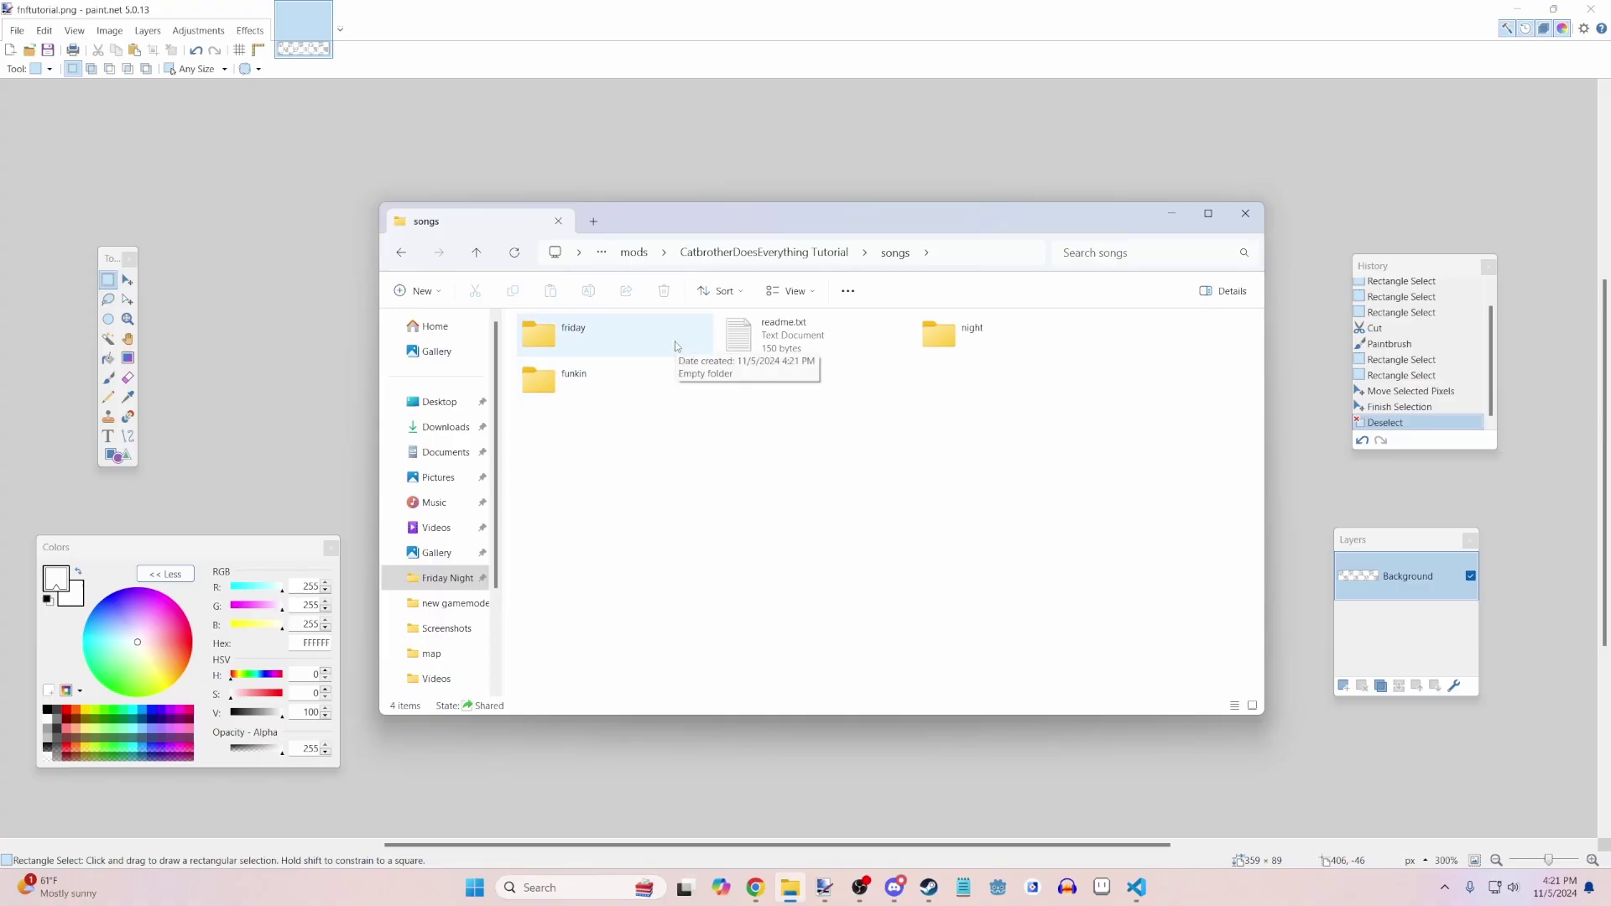
{"action": "left_click", "coordinate": [974, 335]}
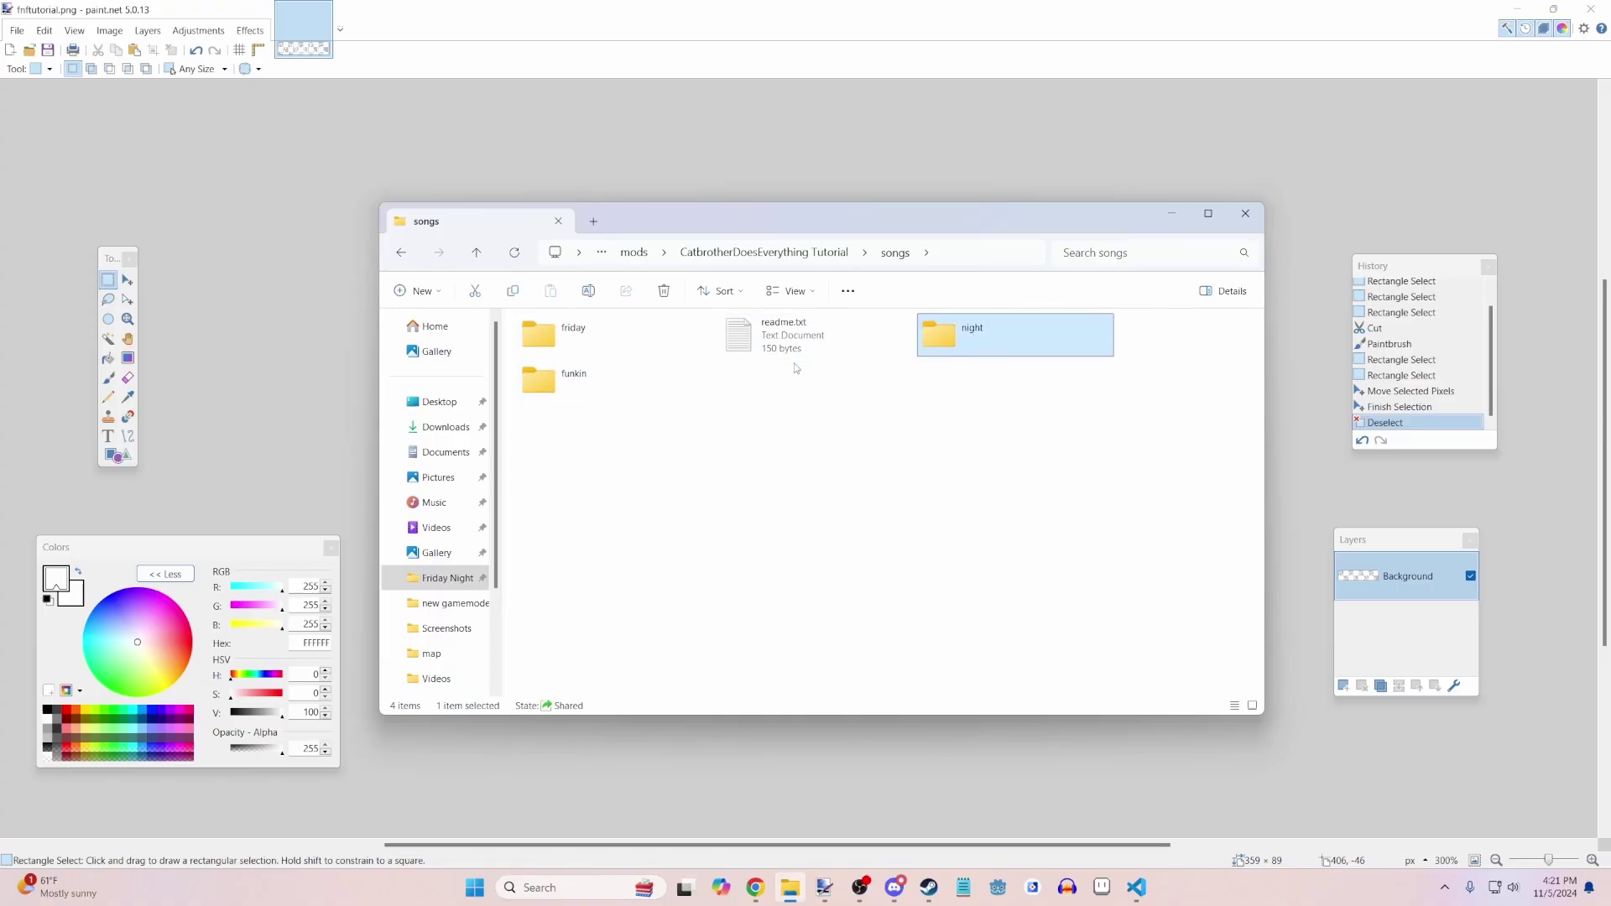
{"action": "left_click", "coordinate": [653, 391]}
- Open the high folder in PsychEngine's assets/songs to examine which audio files a built-in song uses
{"action": "left_click", "coordinate": [780, 252]}
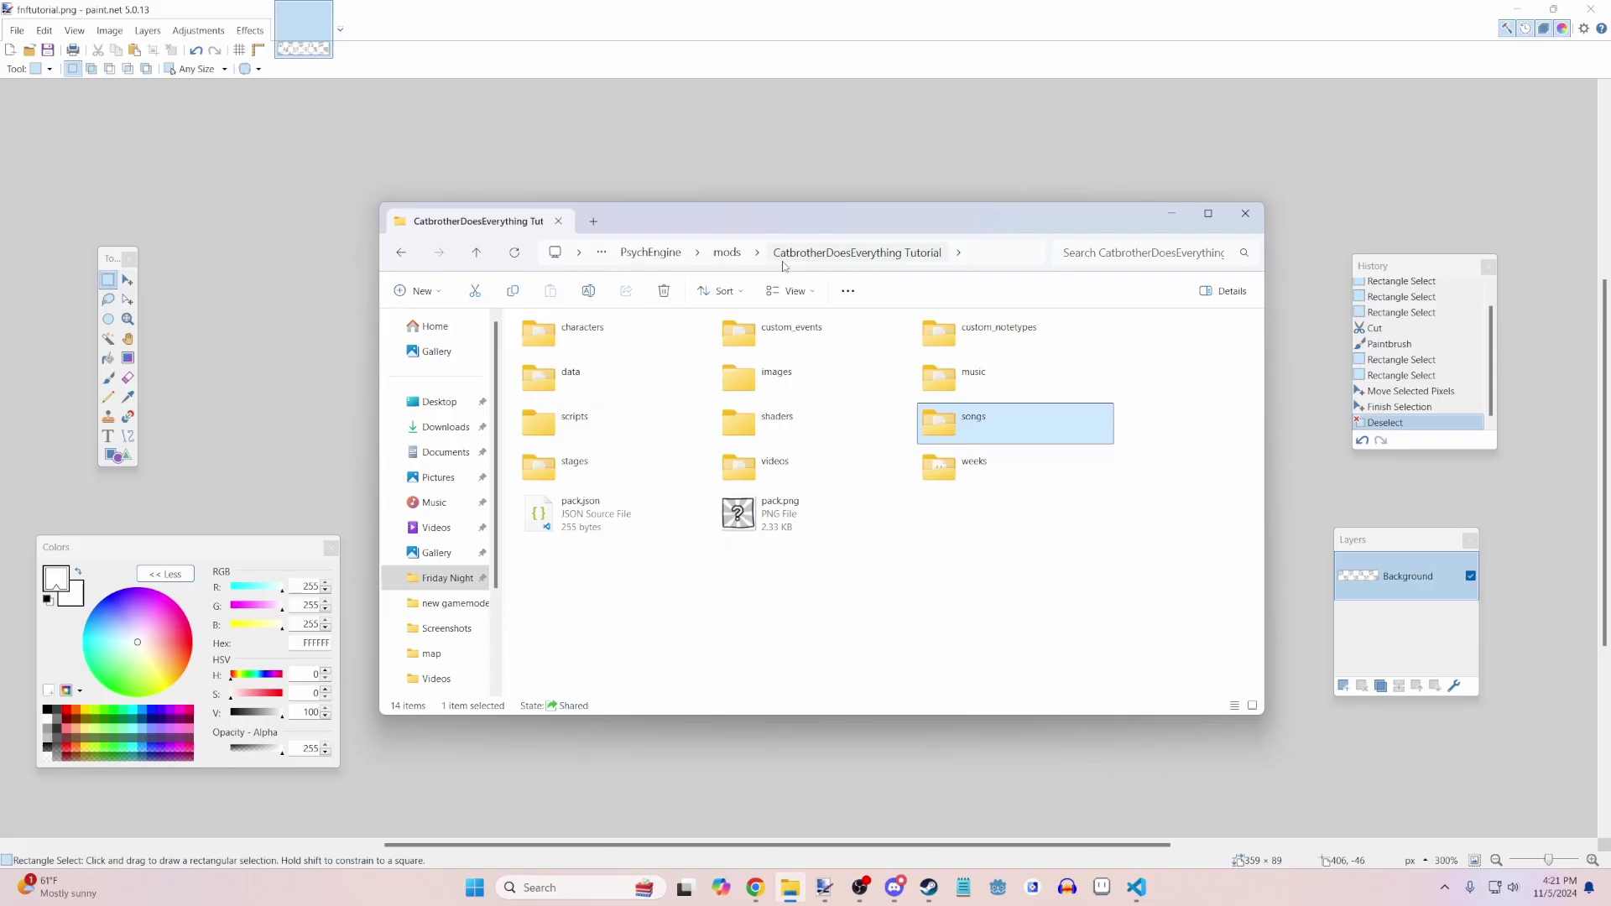
{"action": "left_click", "coordinate": [659, 252]}
{"action": "double_click", "coordinate": [598, 328]}
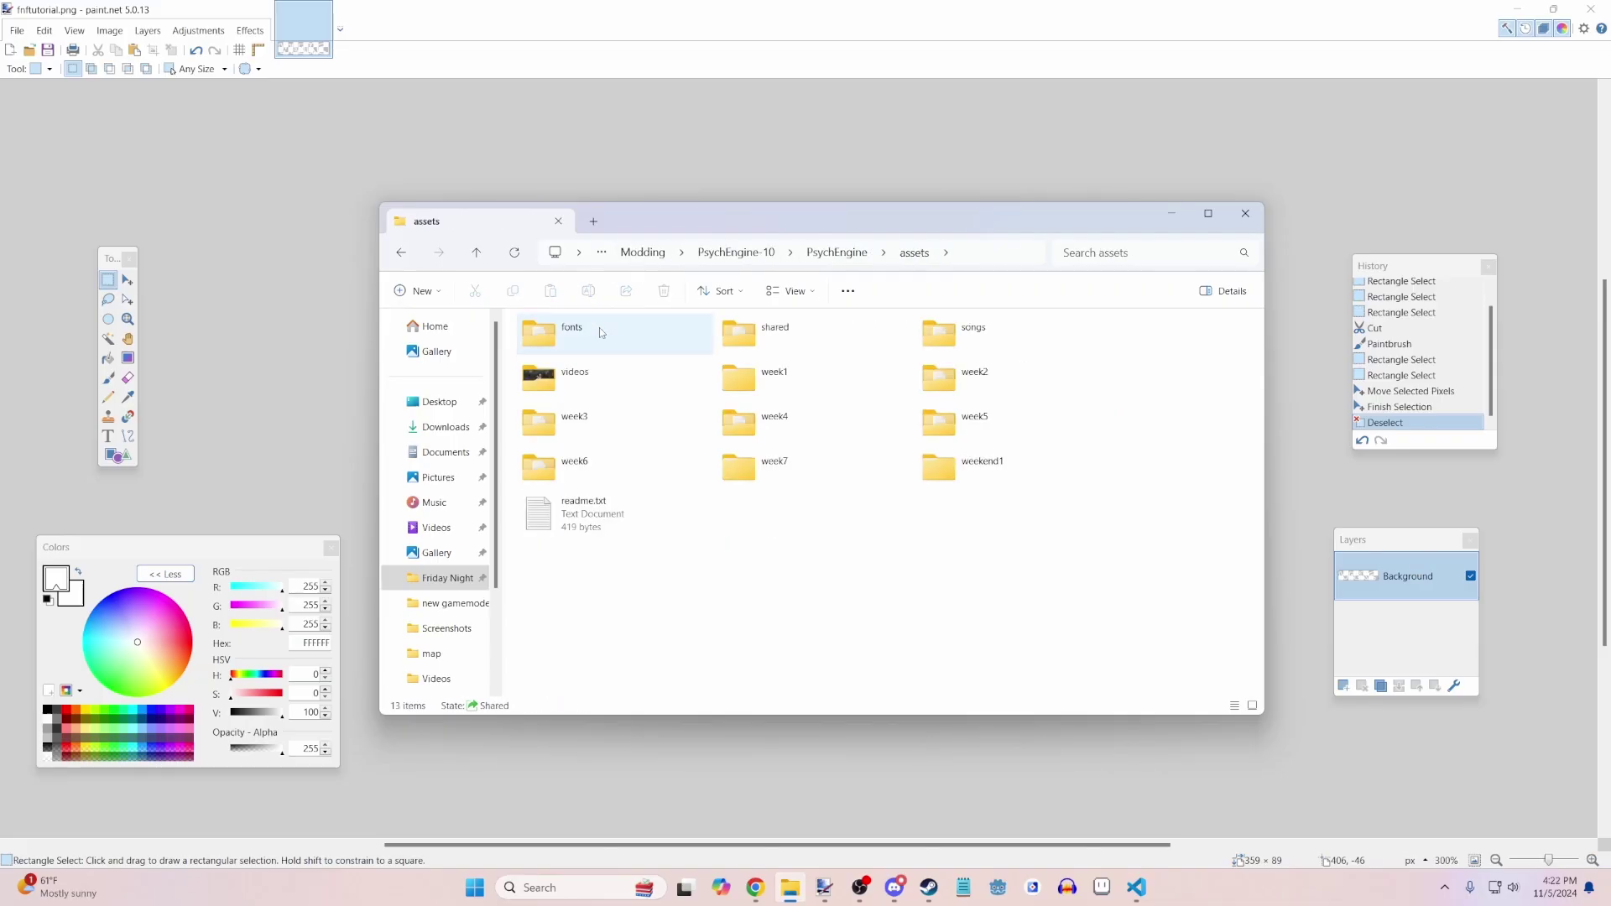
{"action": "double_click", "coordinate": [760, 334]}
{"action": "left_click", "coordinate": [819, 256]}
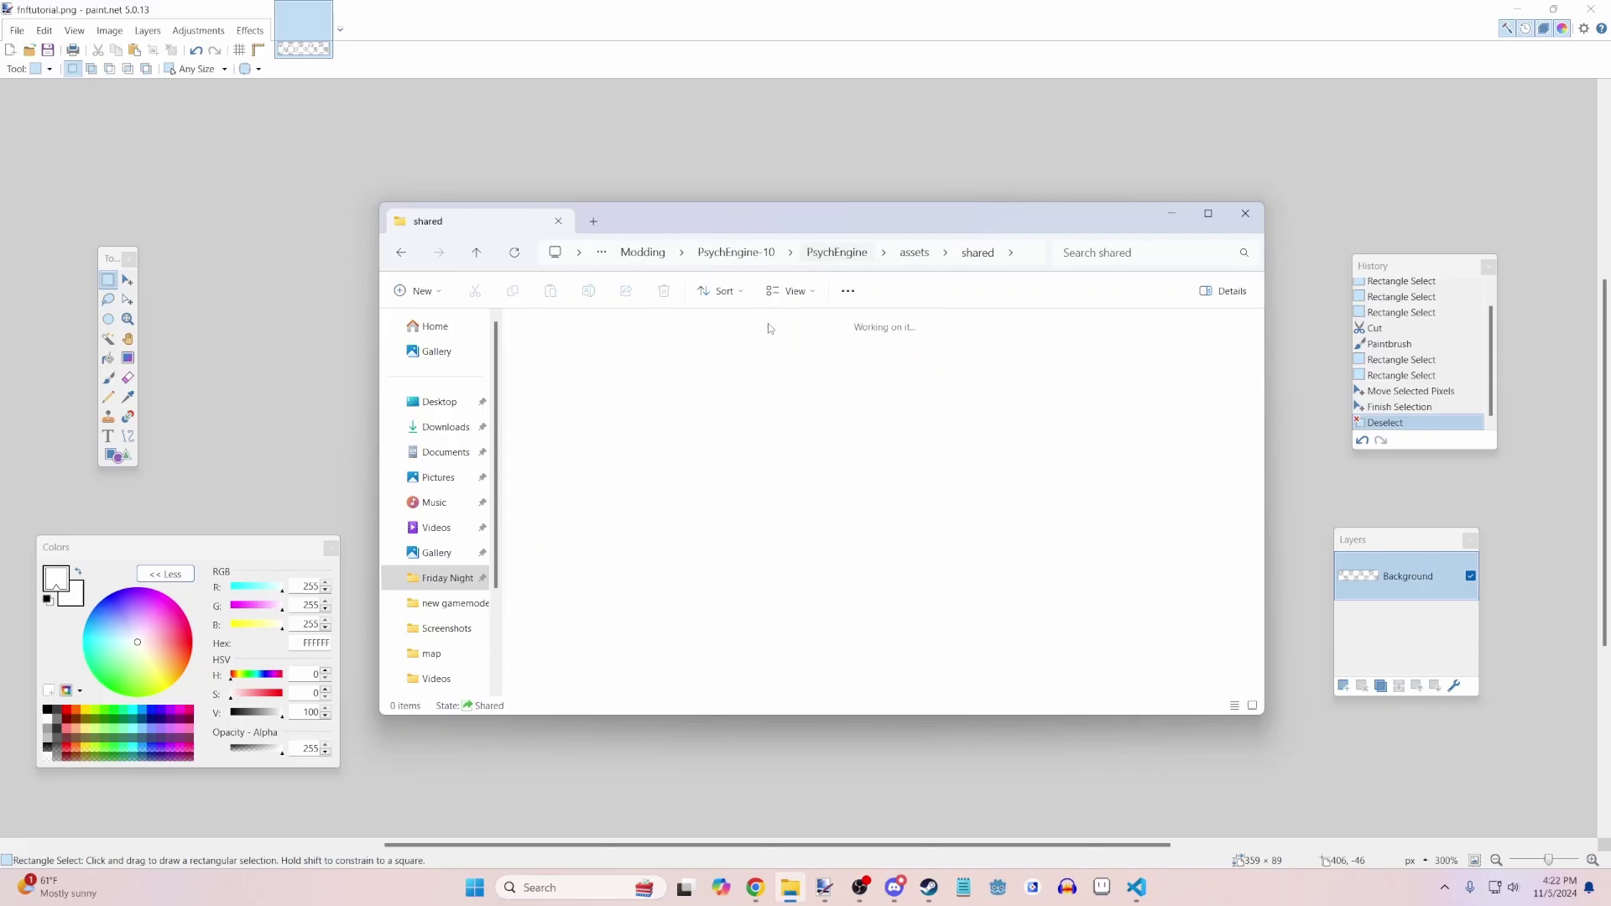
{"action": "type", "text": "psa"}
{"action": "key", "text": "Return"}
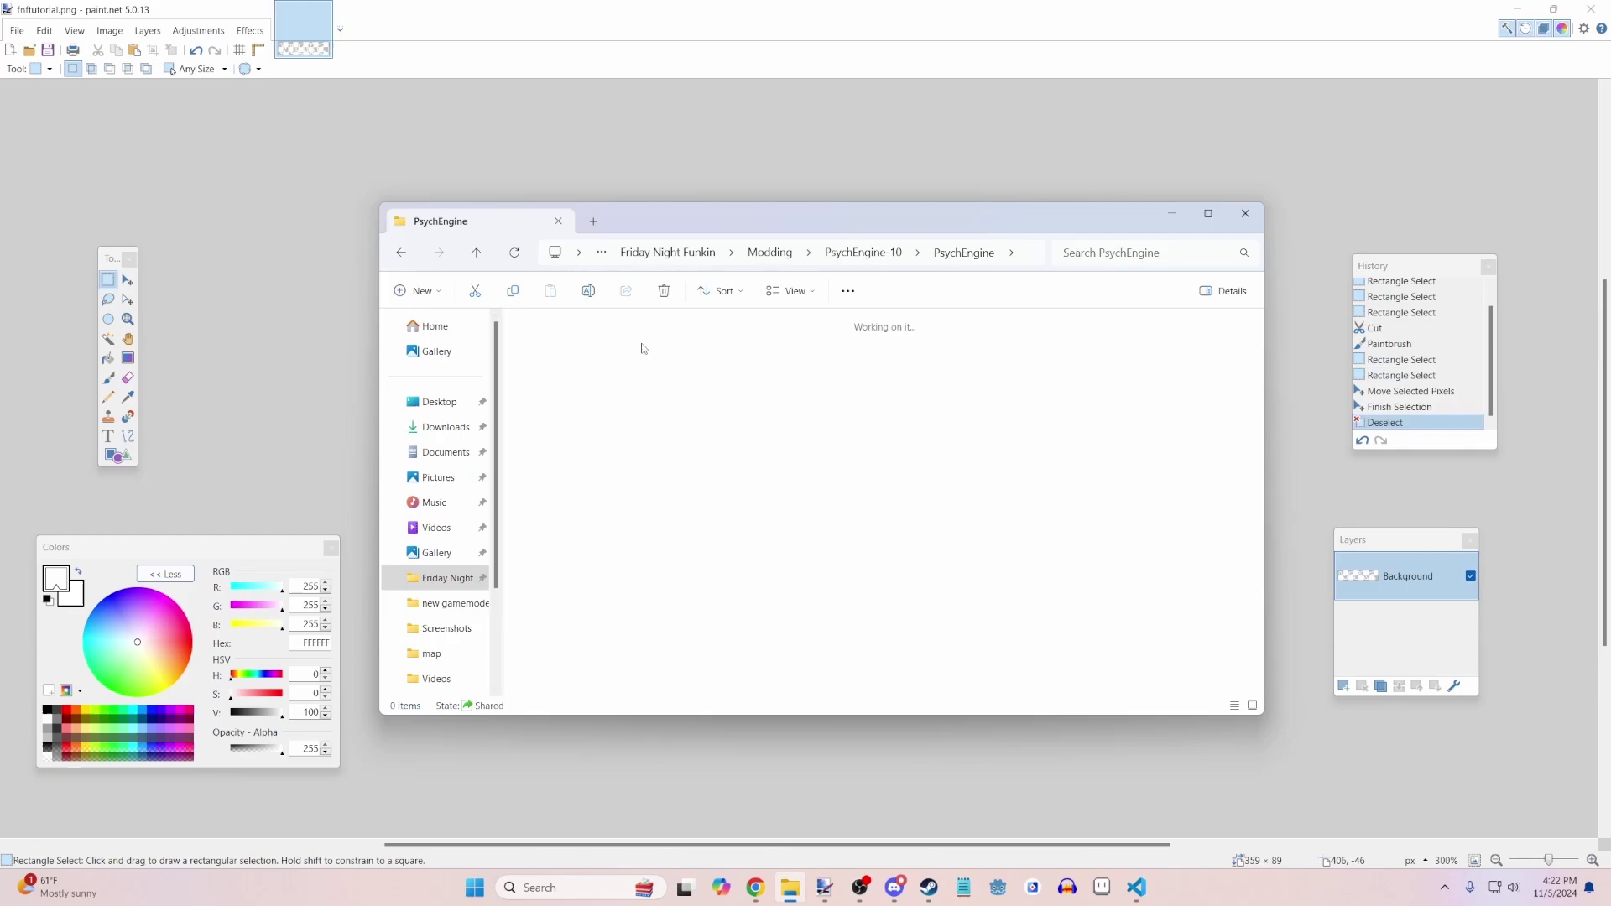
{"action": "type", "text": "so"}
{"action": "key", "text": "Return"}
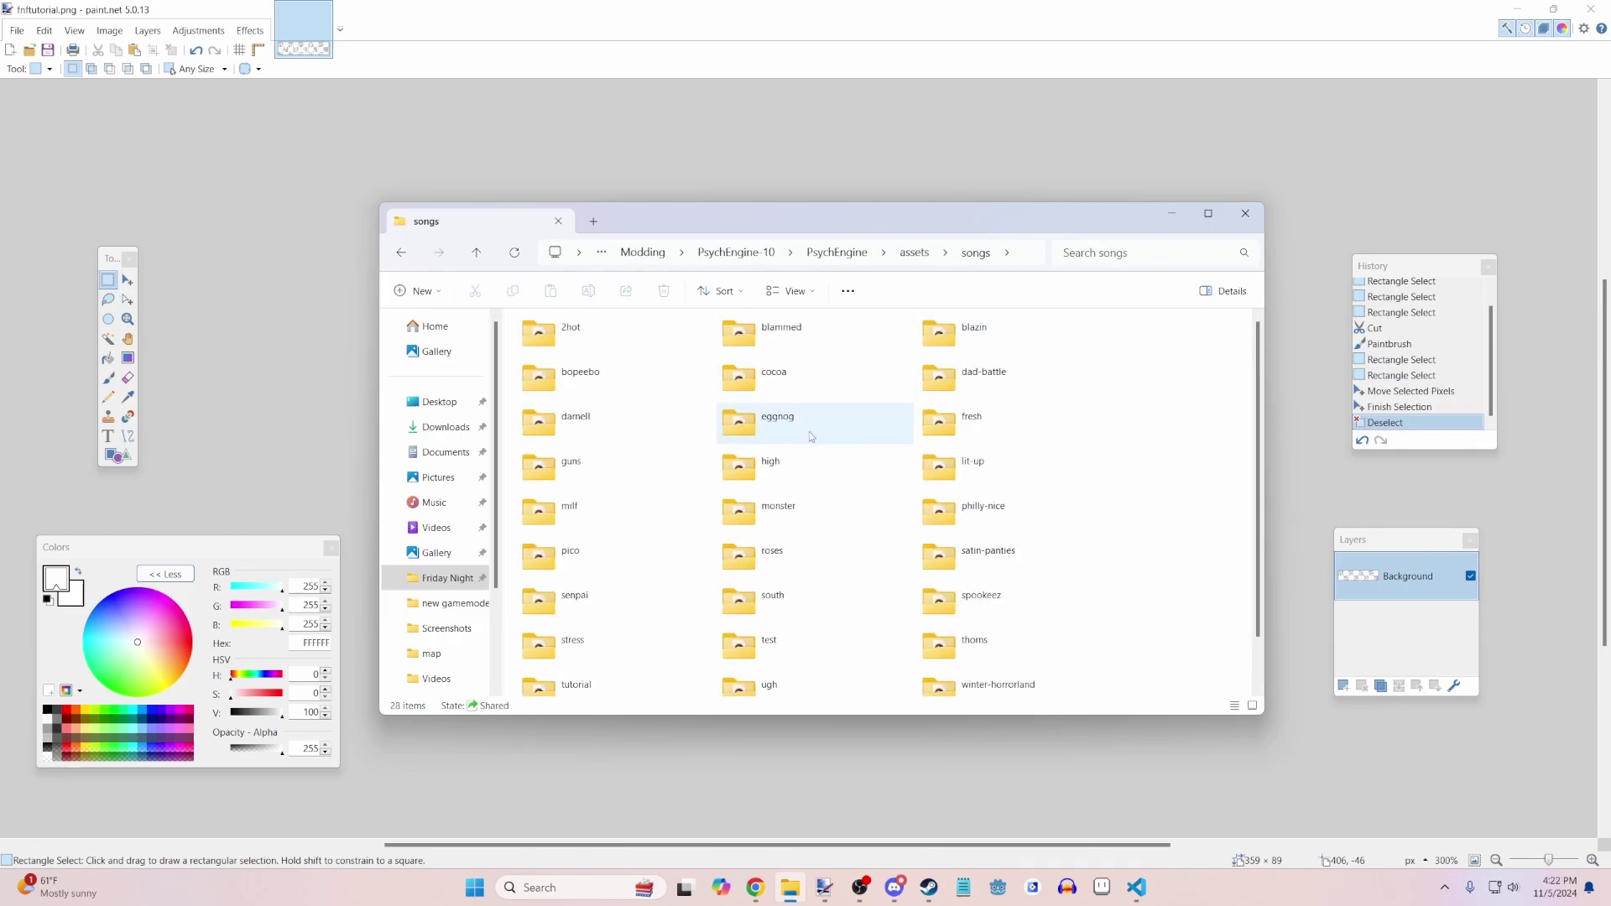
{"action": "double_click", "coordinate": [814, 465]}
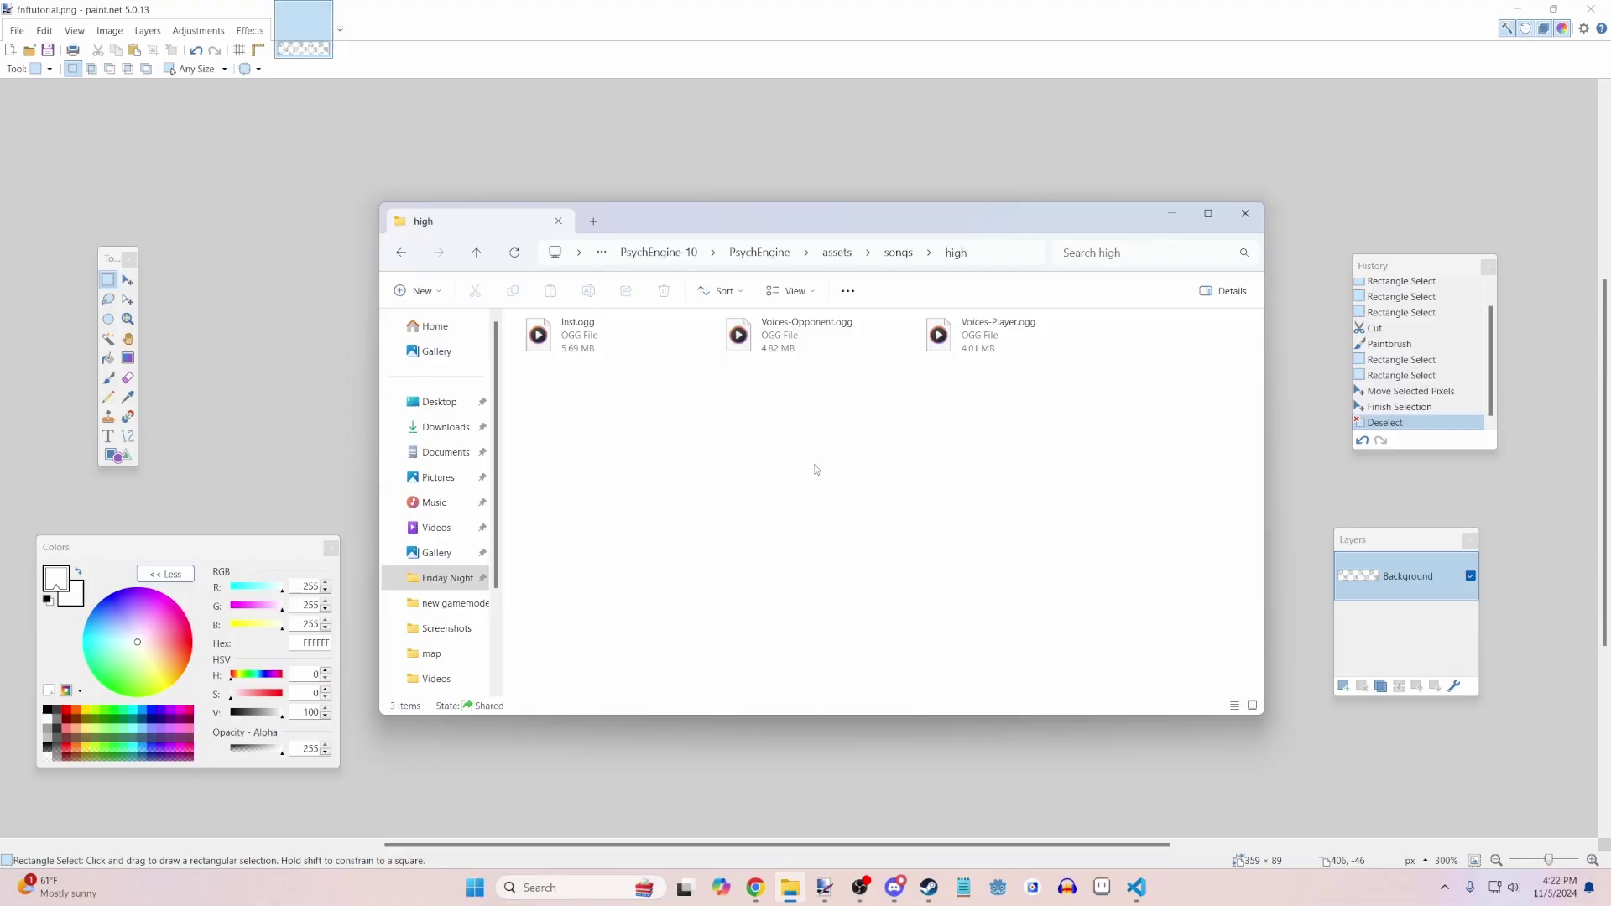
- Play Inst.ogg, Voices-Opponent.ogg and Voices-Player.ogg one after another to hear what each audio file contains
{"action": "left_click", "coordinate": [648, 342]}
{"action": "left_click", "coordinate": [890, 329]}
{"action": "left_click", "coordinate": [1013, 332]}
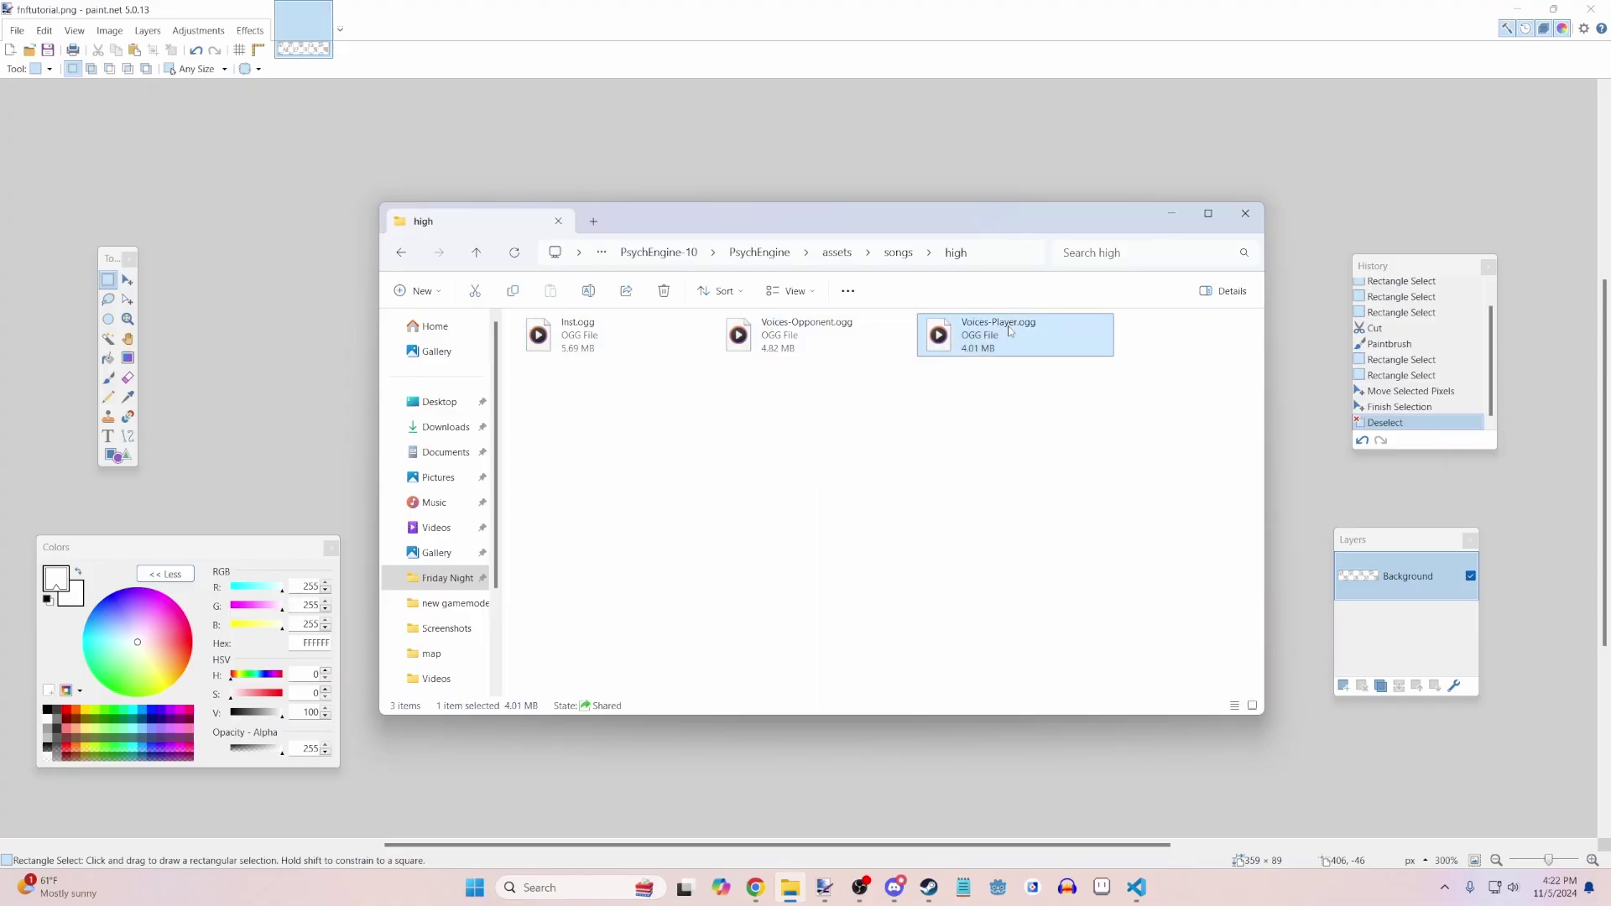
{"action": "double_click", "coordinate": [663, 318]}
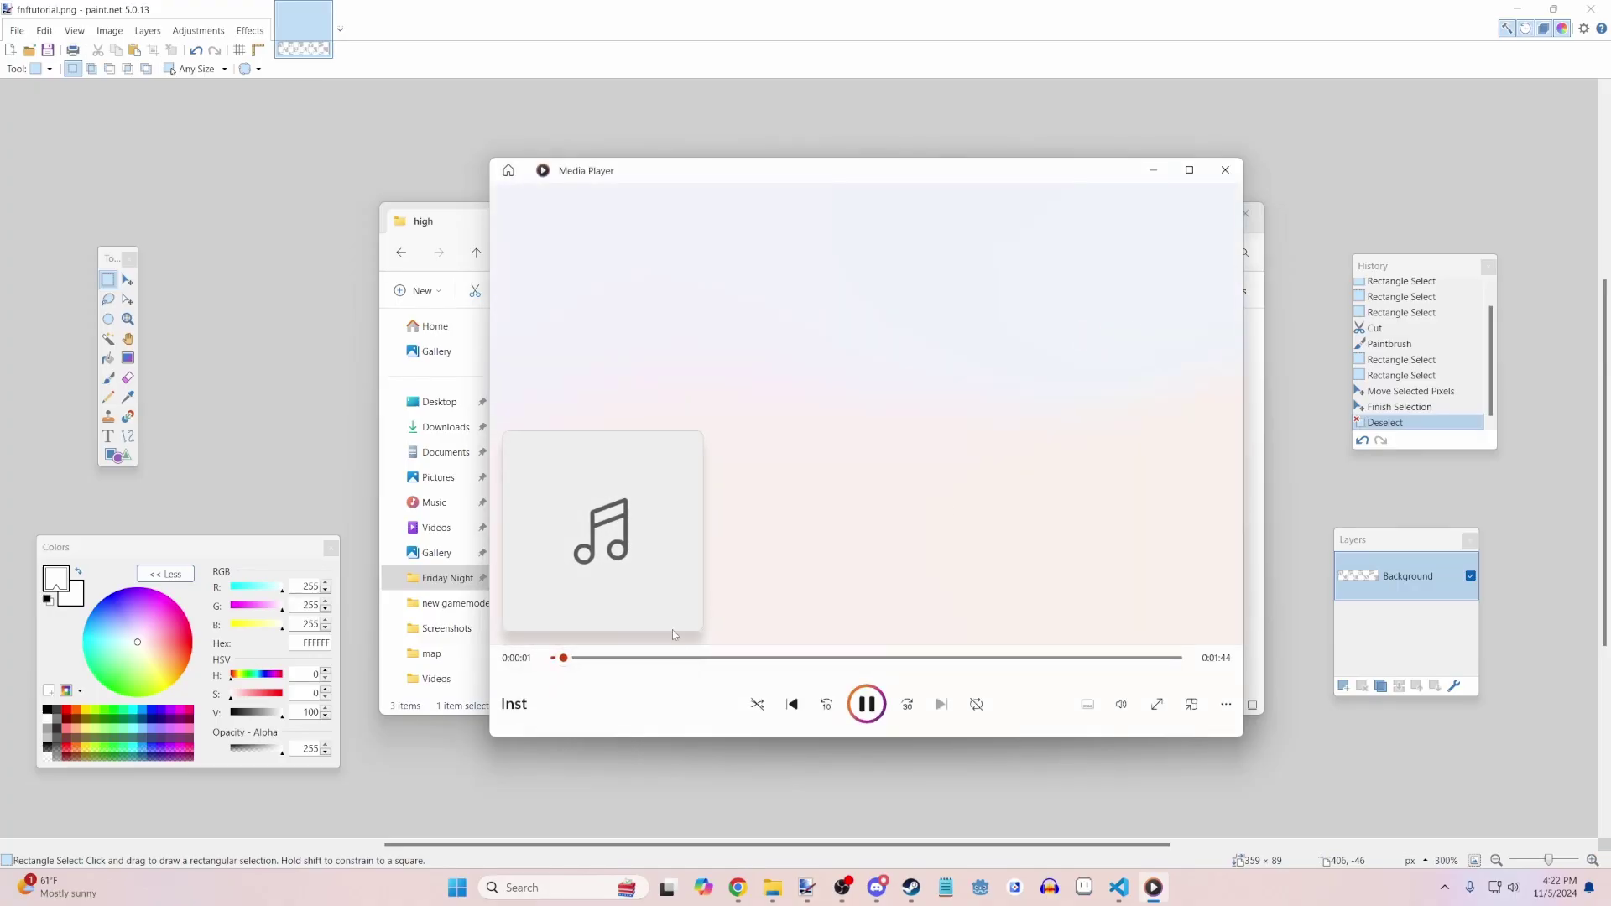
{"action": "left_click", "coordinate": [1225, 172]}
{"action": "double_click", "coordinate": [805, 336]}
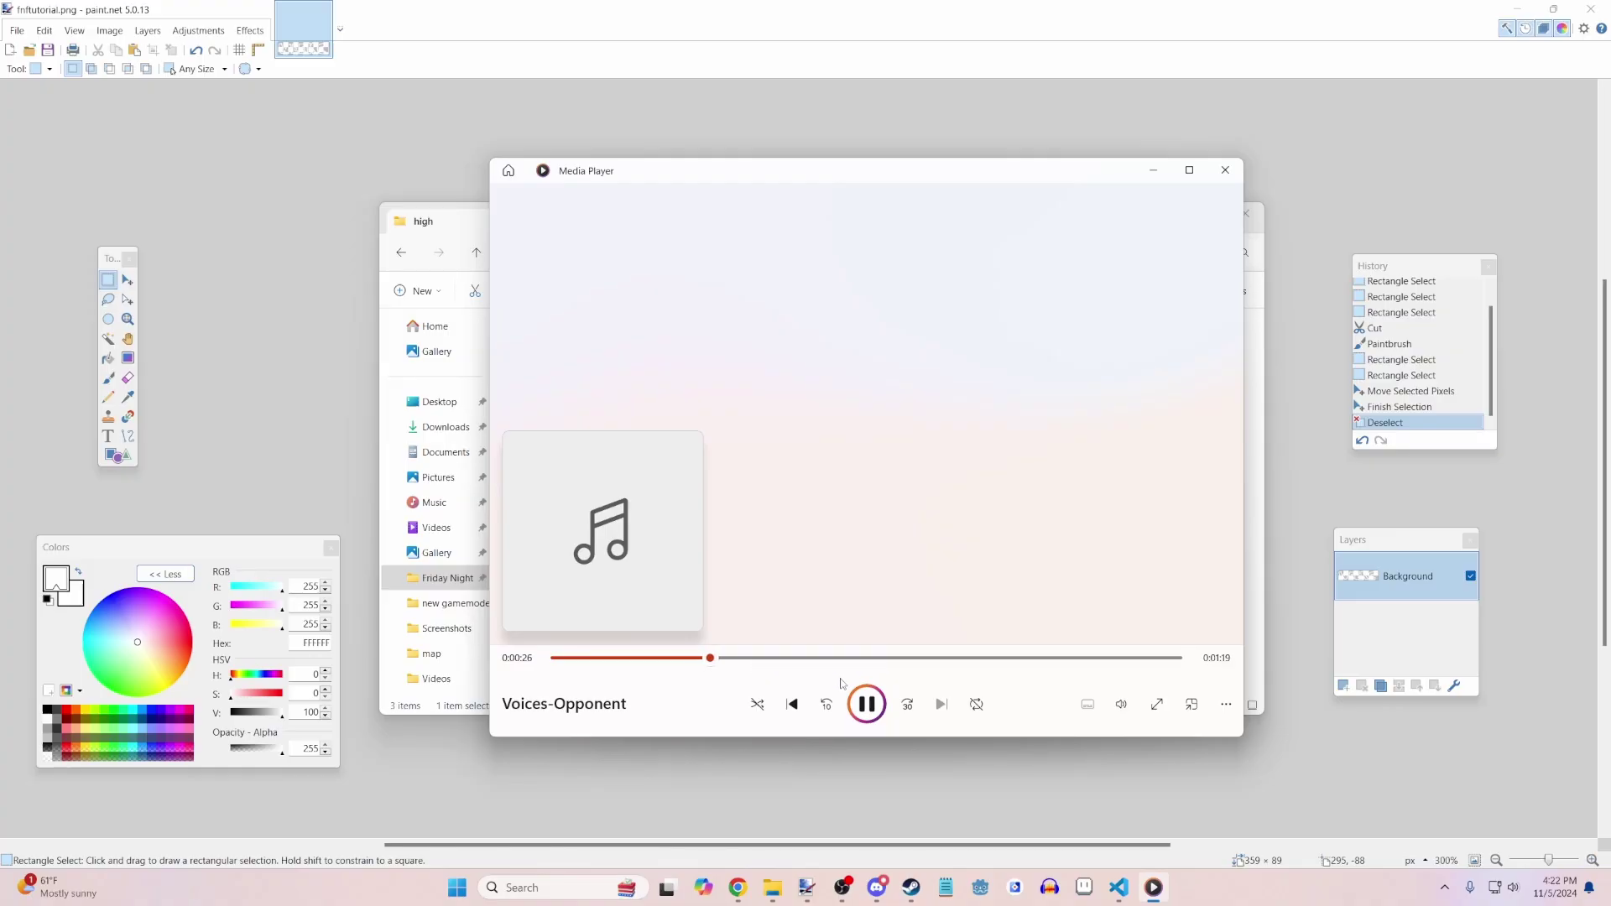
{"action": "left_click", "coordinate": [1225, 170]}
{"action": "double_click", "coordinate": [1007, 334]}
{"action": "left_click", "coordinate": [1223, 177]}
- Copy Inst.ogg, Voices-Opponent.ogg and Voices-Player.ogg from the high song folder
{"action": "left_click_drag", "start_coordinate": [1142, 424], "coordinate": [581, 320]}
{"action": "right_click", "coordinate": [582, 356]}
{"action": "left_click", "coordinate": [626, 373]}
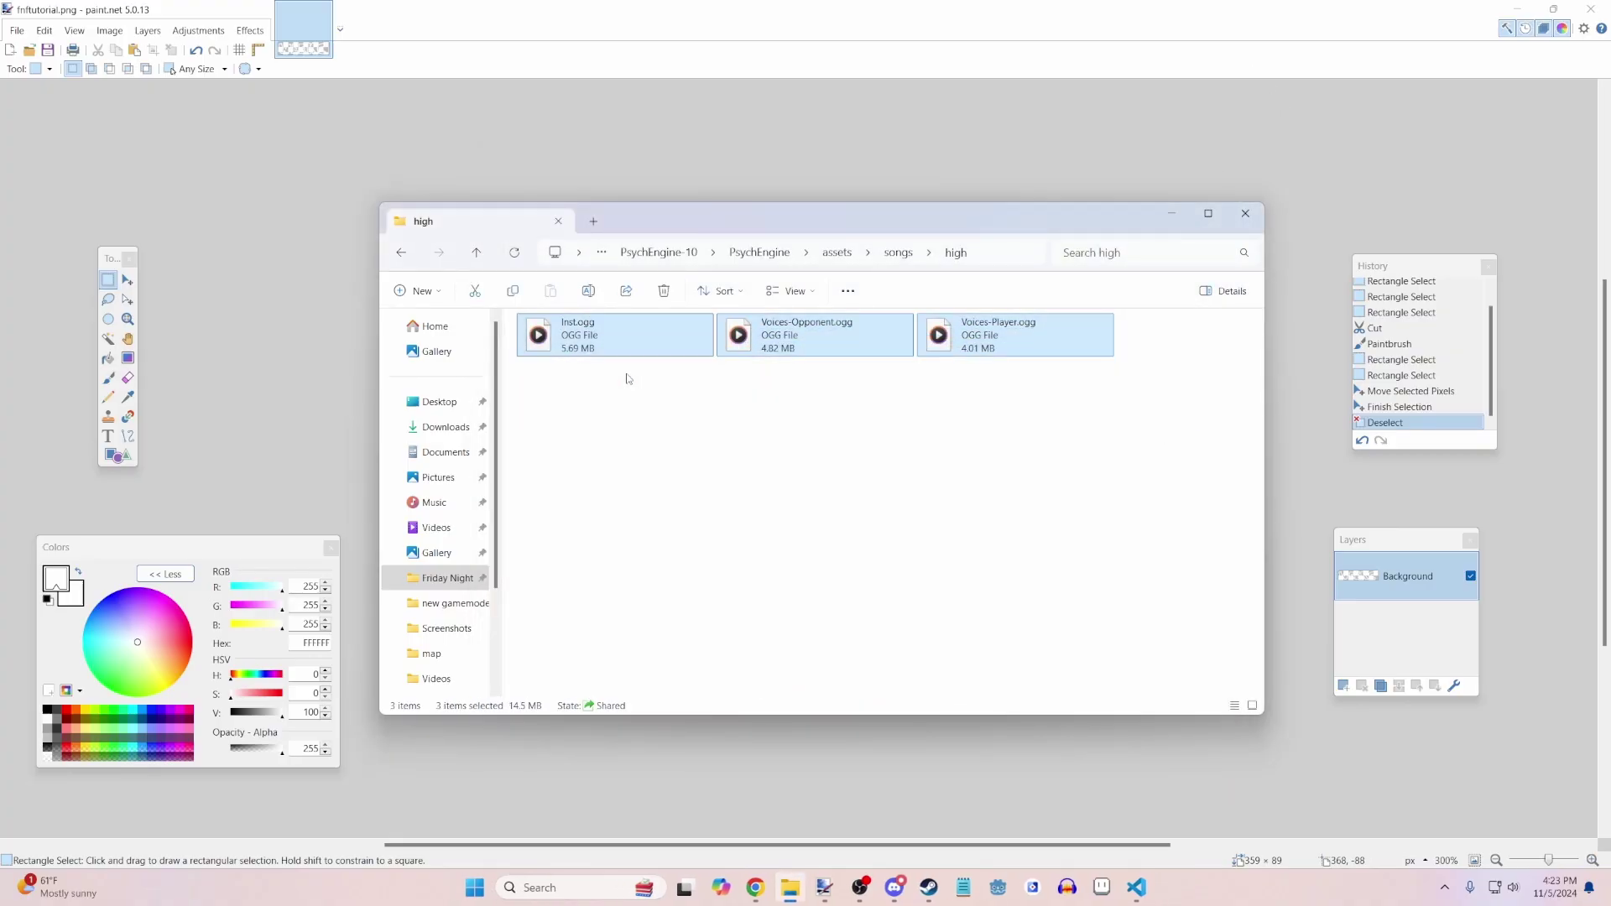
{"action": "left_click", "coordinate": [689, 424]}
- Paste the three copied audio files into the friday folder within the tutorial mod's songs folder
{"action": "left_click", "coordinate": [690, 254]}
{"action": "double_click", "coordinate": [633, 340]}
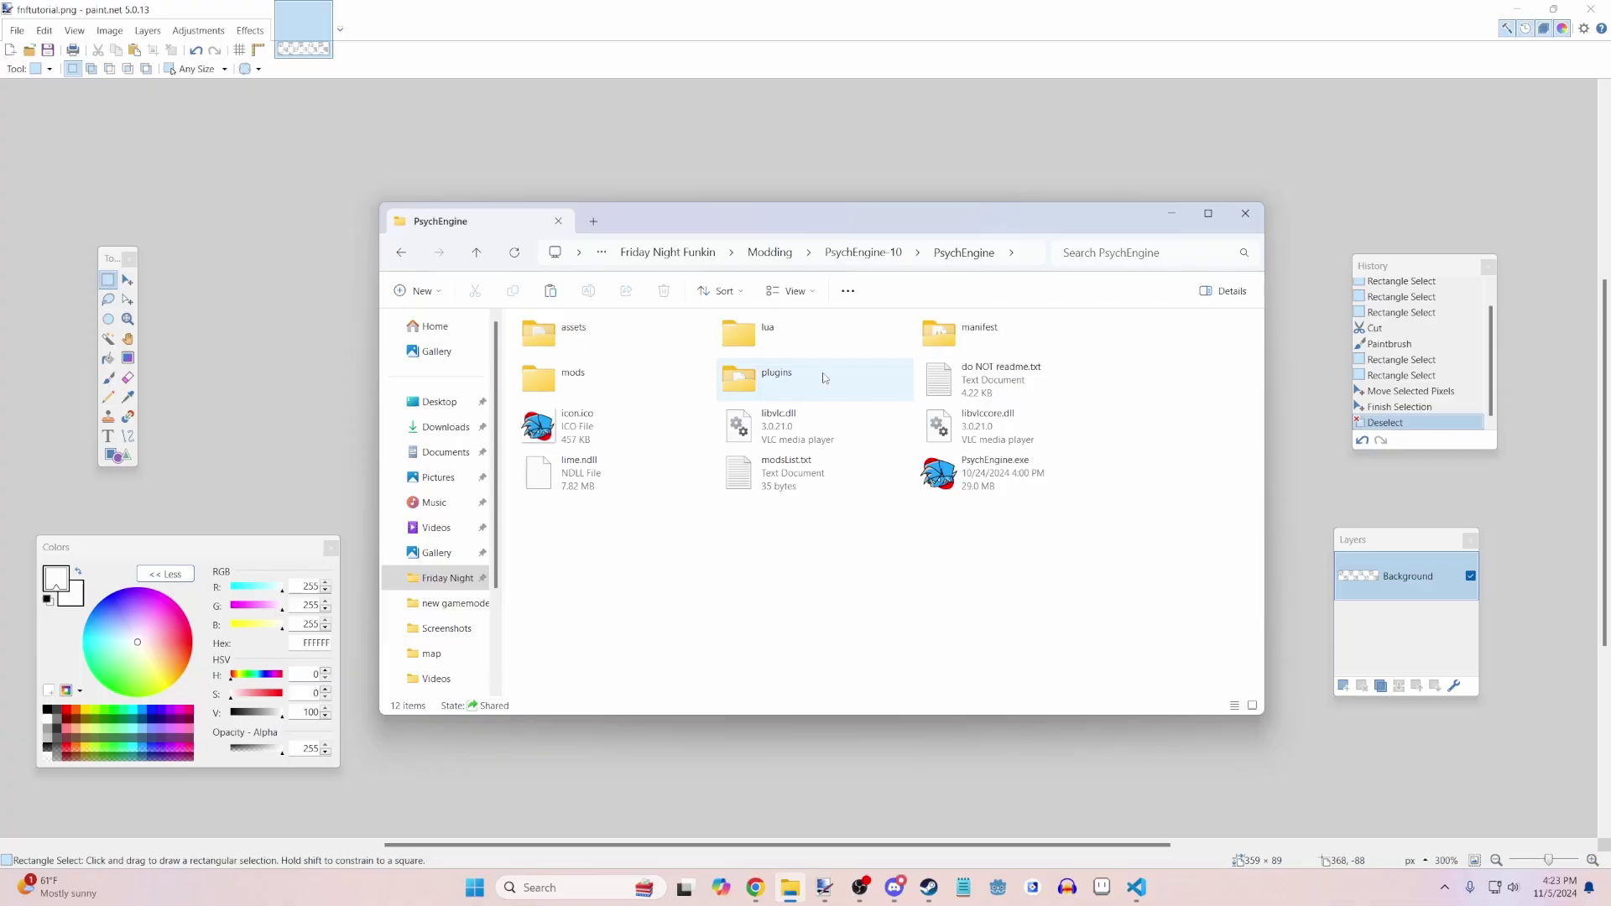
{"action": "double_click", "coordinate": [647, 383]}
{"action": "double_click", "coordinate": [604, 334]}
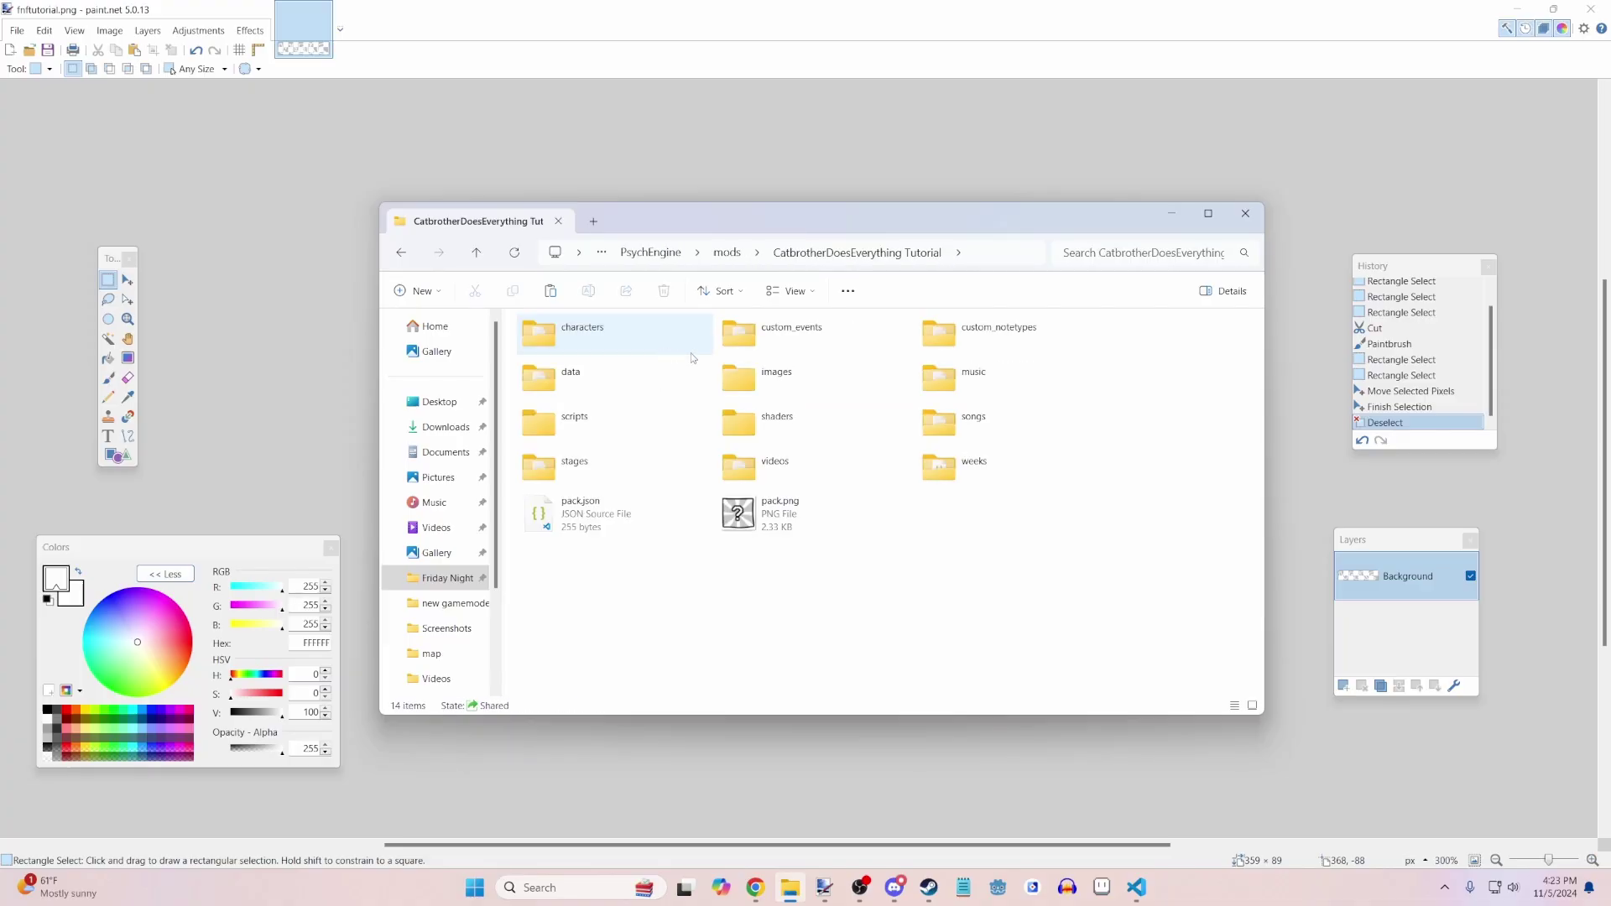
{"action": "left_click", "coordinate": [1003, 438]}
{"action": "double_click", "coordinate": [973, 424]}
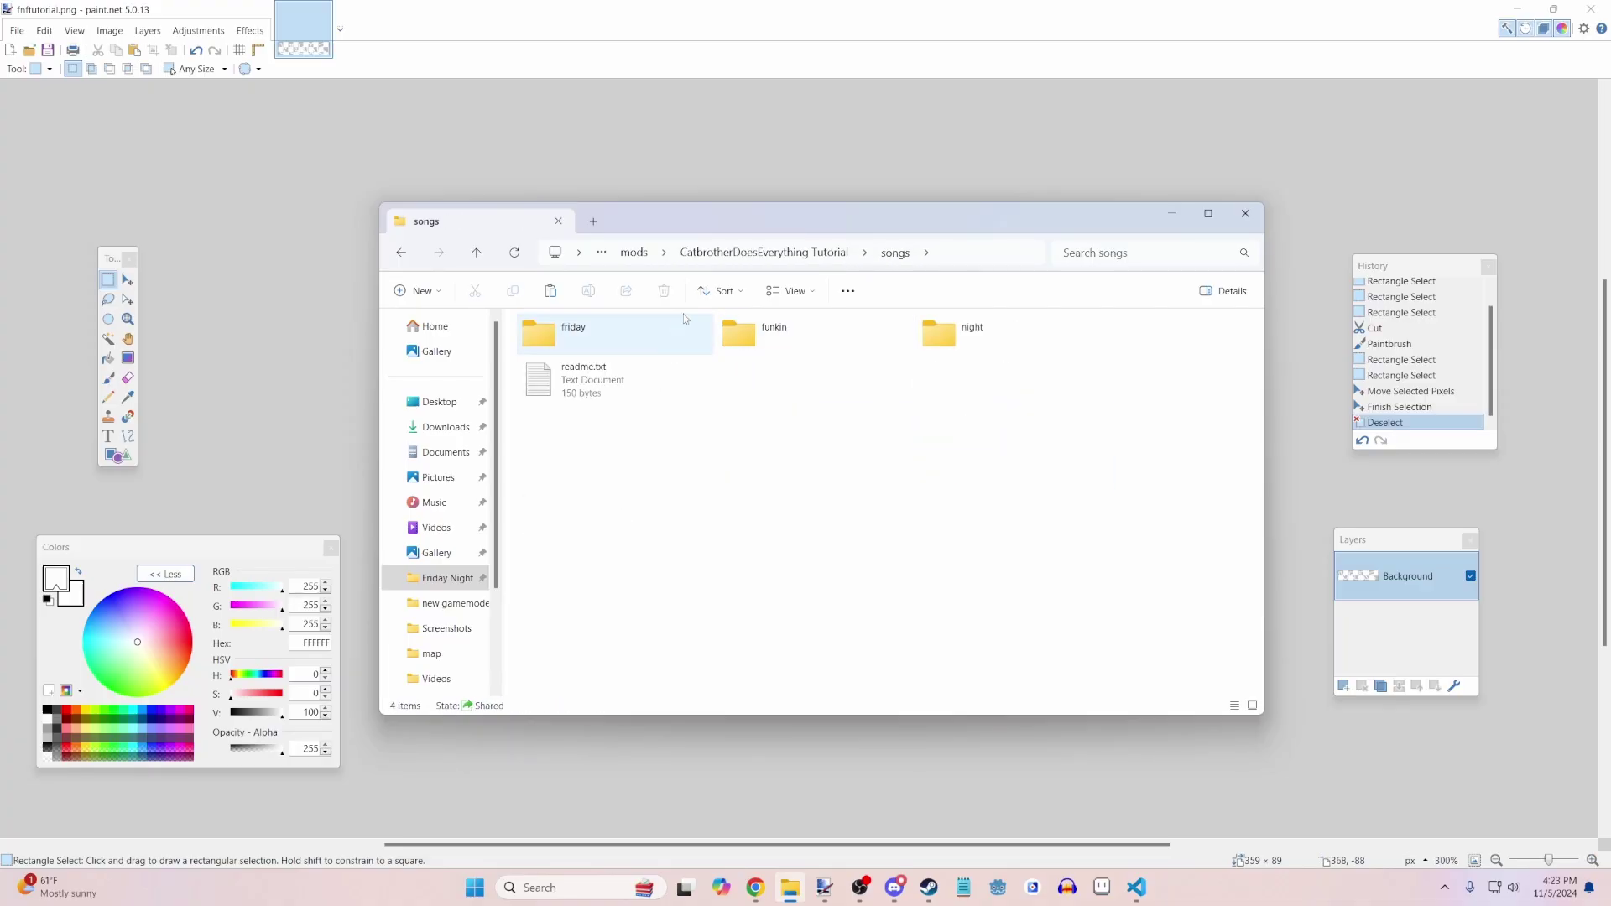
{"action": "double_click", "coordinate": [663, 344]}
{"action": "right_click", "coordinate": [843, 434]}
{"action": "left_click", "coordinate": [840, 417]}
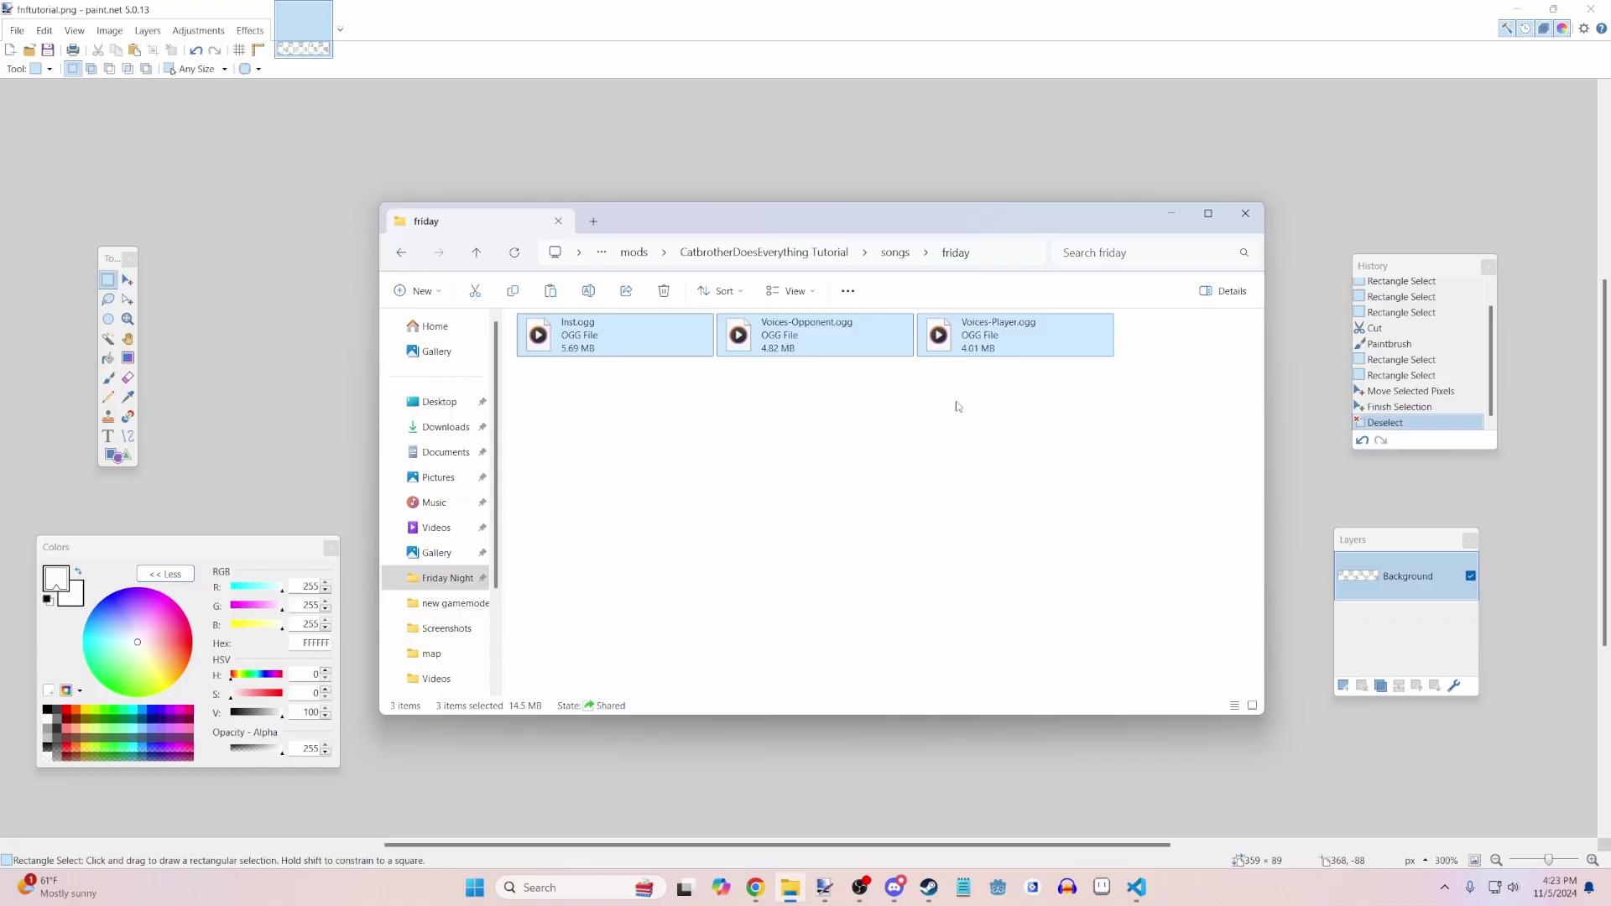
{"action": "left_click", "coordinate": [957, 406]}
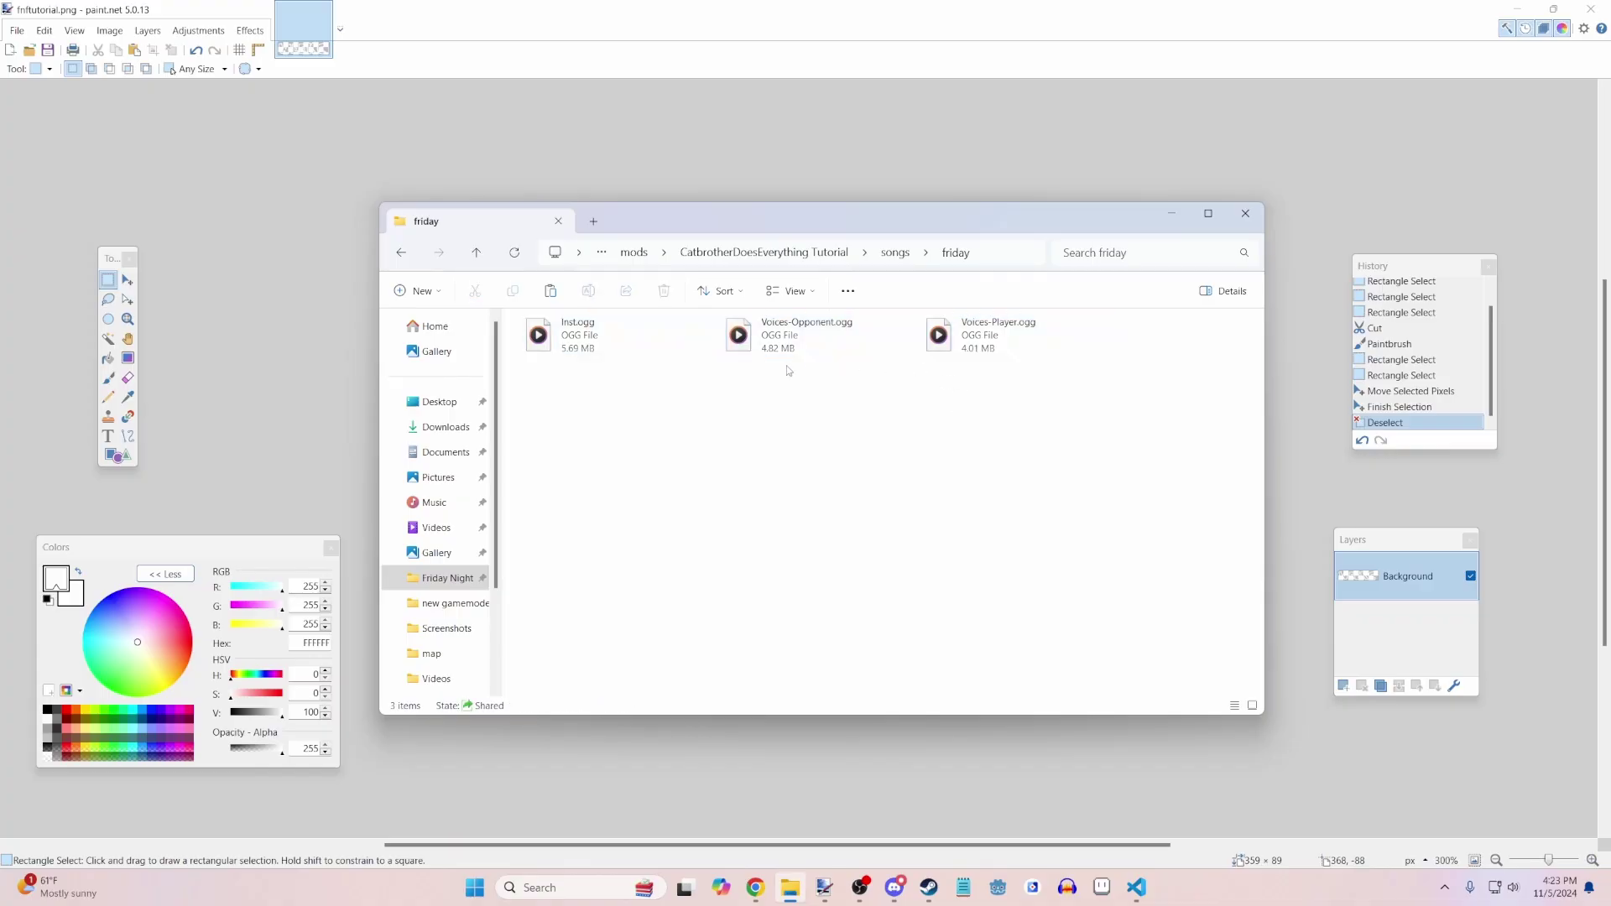
- Launch PsychEngine.exe from the PsychEngine folder and open the Chart Editor with the tutorial mod loaded
{"action": "left_click", "coordinate": [697, 254]}
{"action": "left_click", "coordinate": [676, 260]}
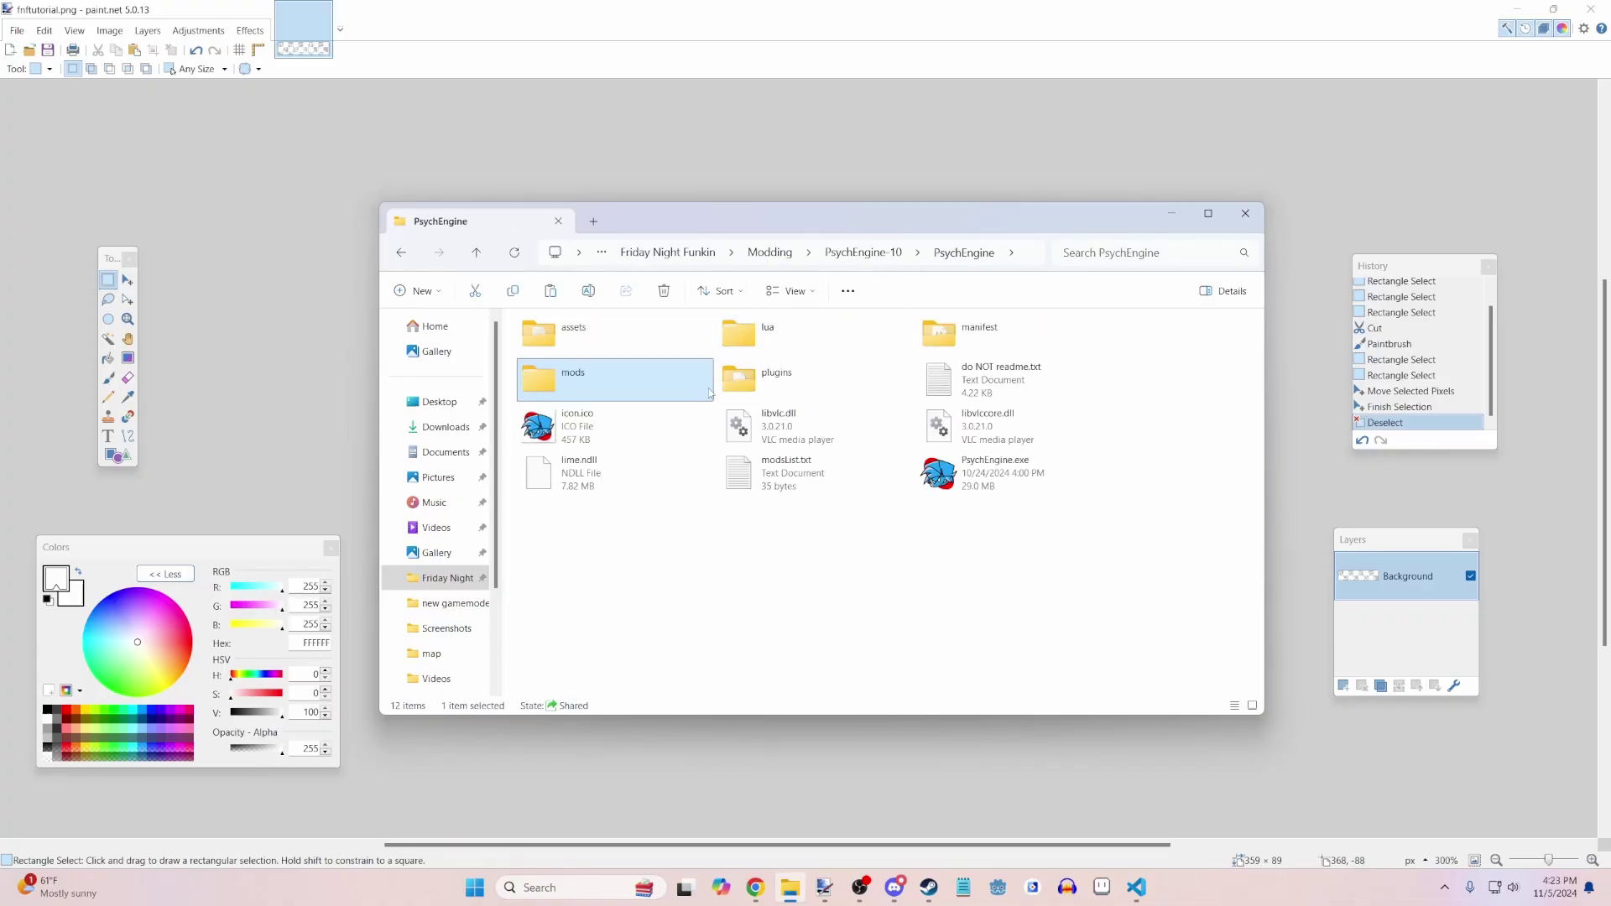
{"action": "double_click", "coordinate": [1034, 485]}
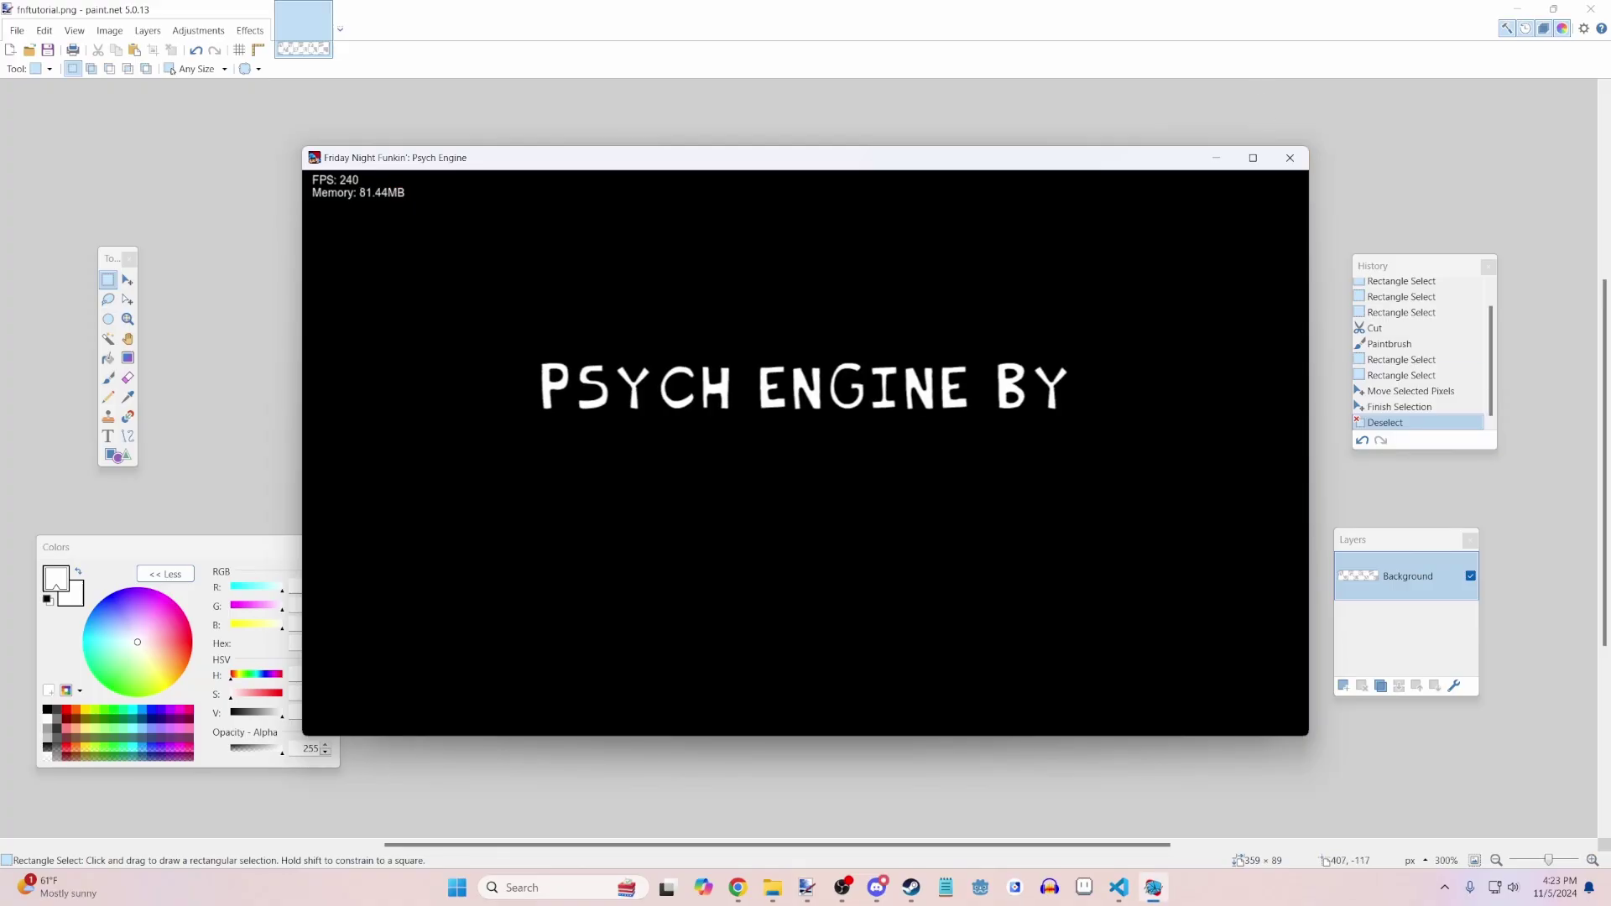
{"action": "key", "text": "Return"}
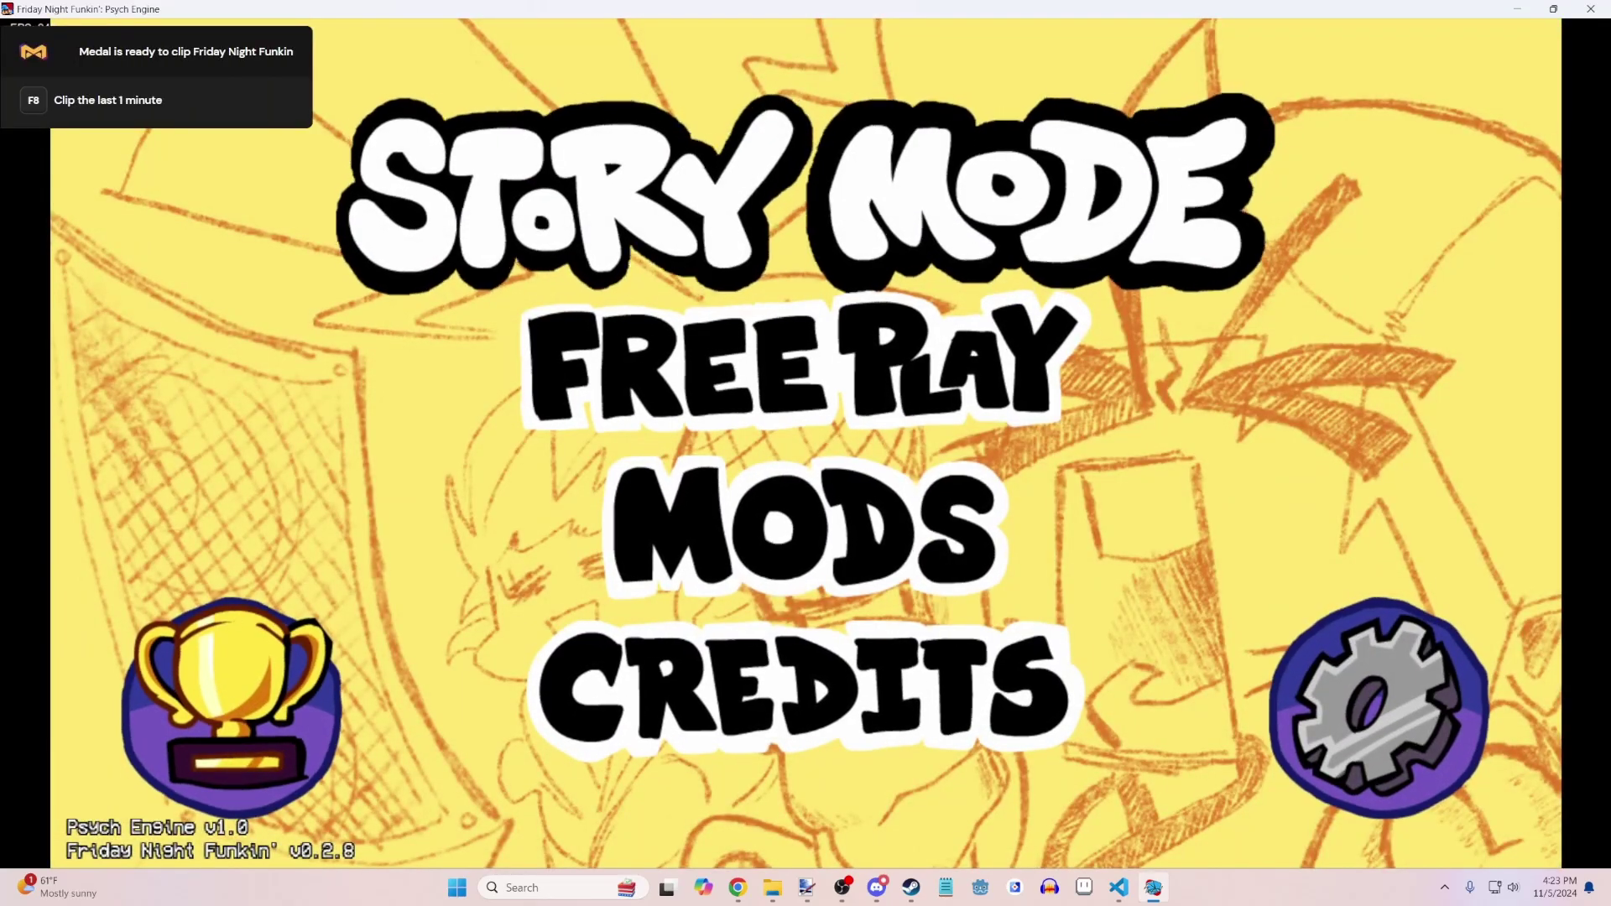
{"action": "key", "text": "7"}
{"action": "key", "text": "Up"}
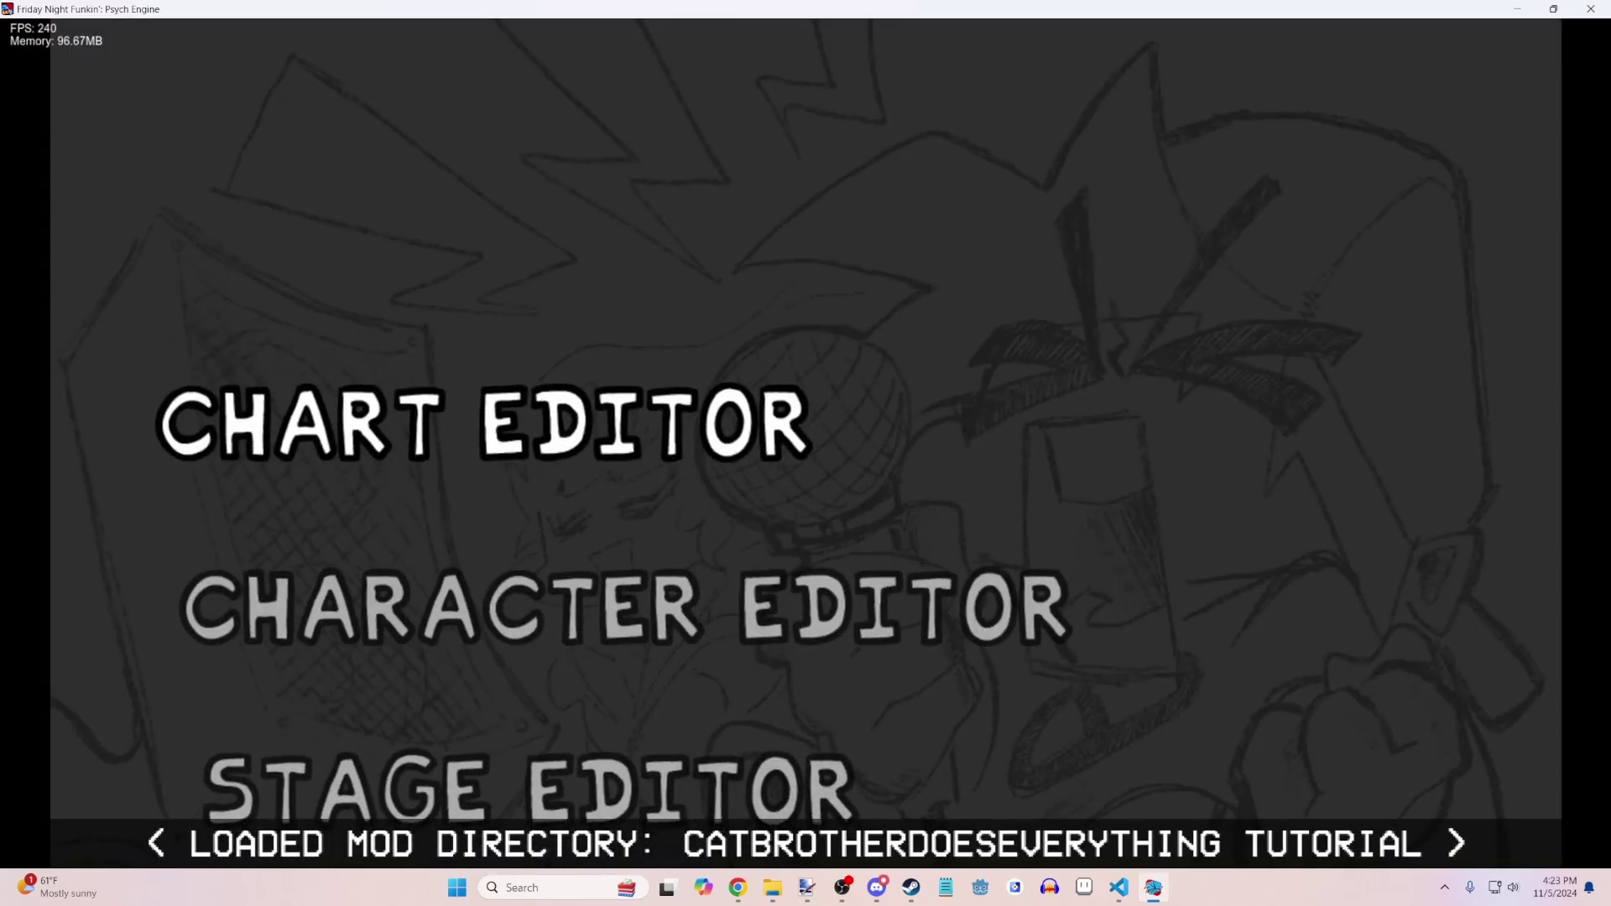
{"action": "key", "text": "Return"}
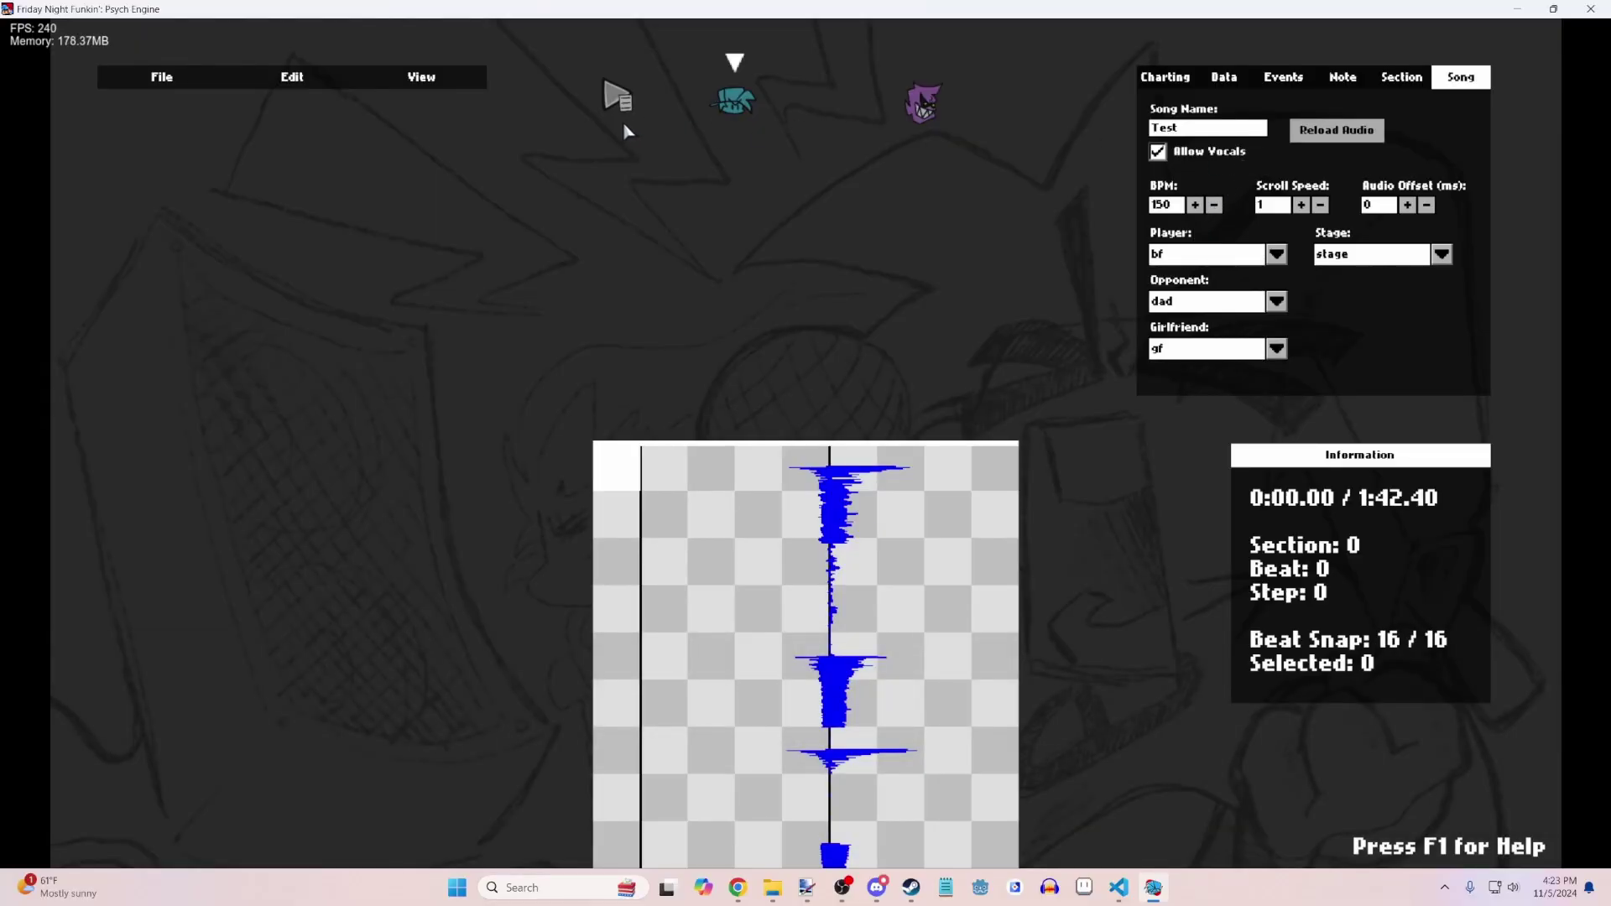
- Set the chart's song name to Friday, reload its audio and play back the opening seconds
{"action": "scroll", "coordinate": [938, 420], "scroll_direction": "down", "scroll_amount": 9}
{"action": "scroll", "coordinate": [938, 420], "scroll_direction": "up", "scroll_amount": 9}
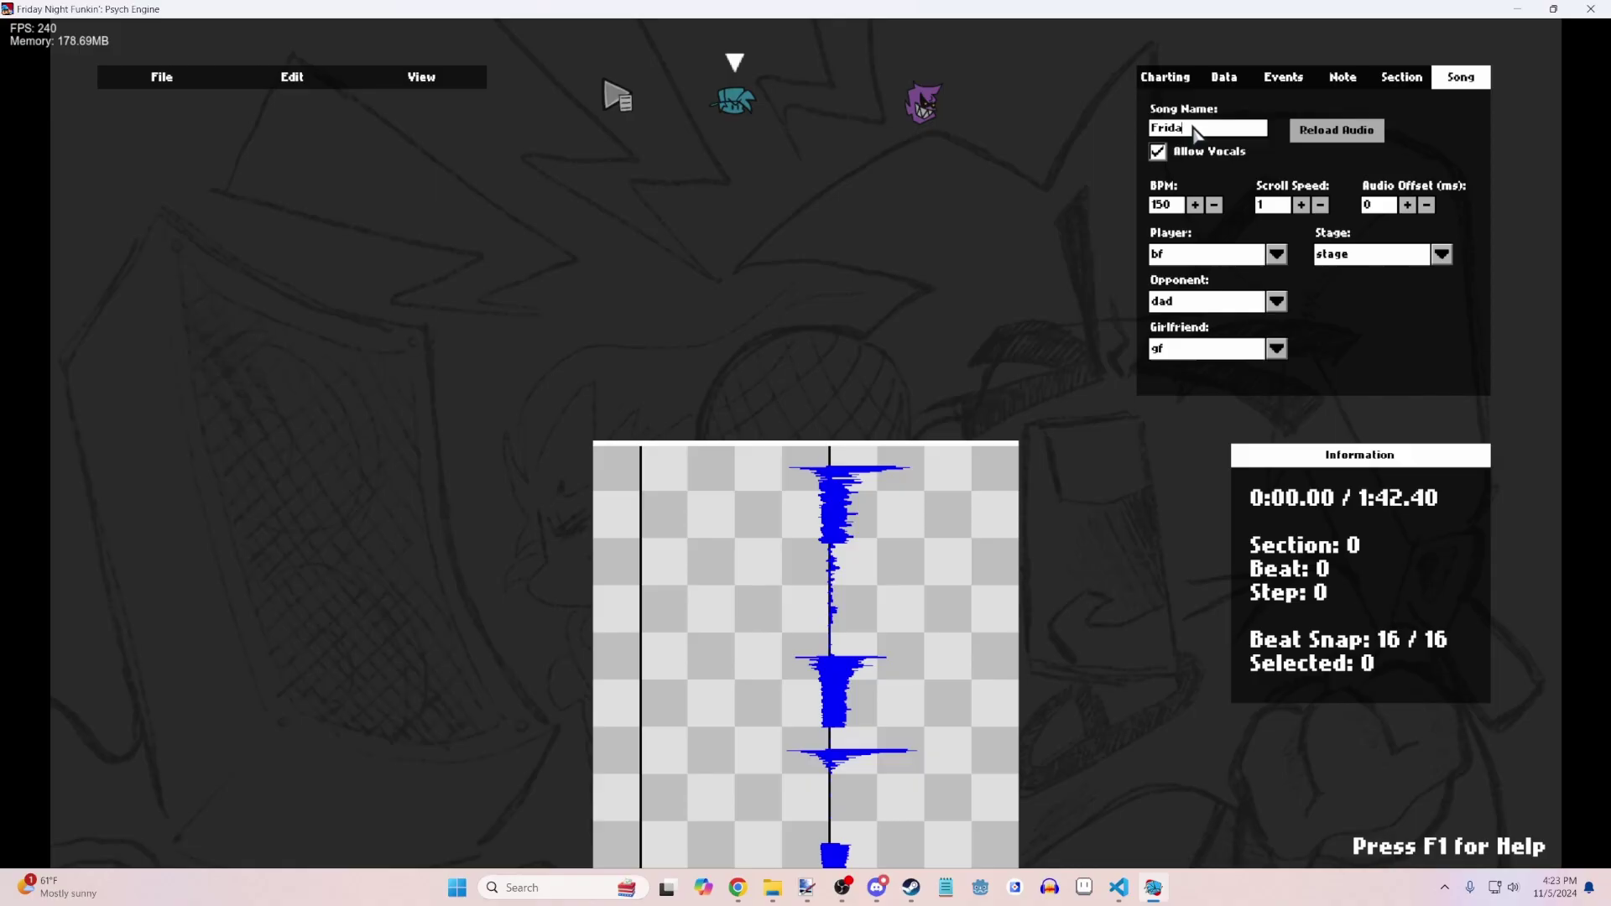
{"action": "left_click", "coordinate": [1308, 134]}
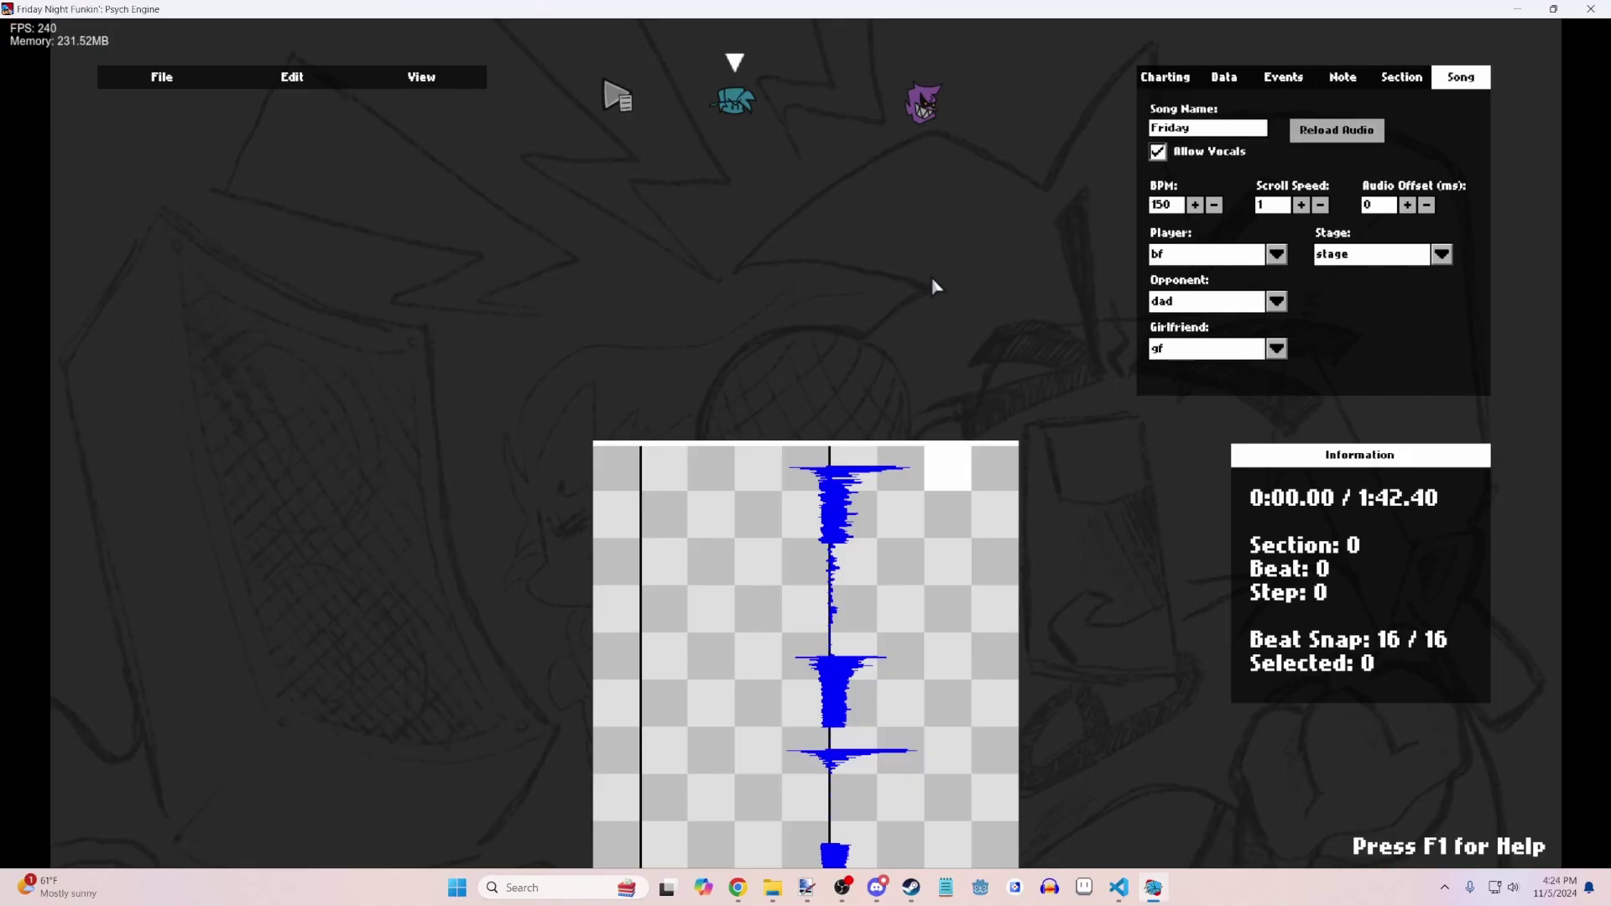
{"action": "key", "text": "space"}
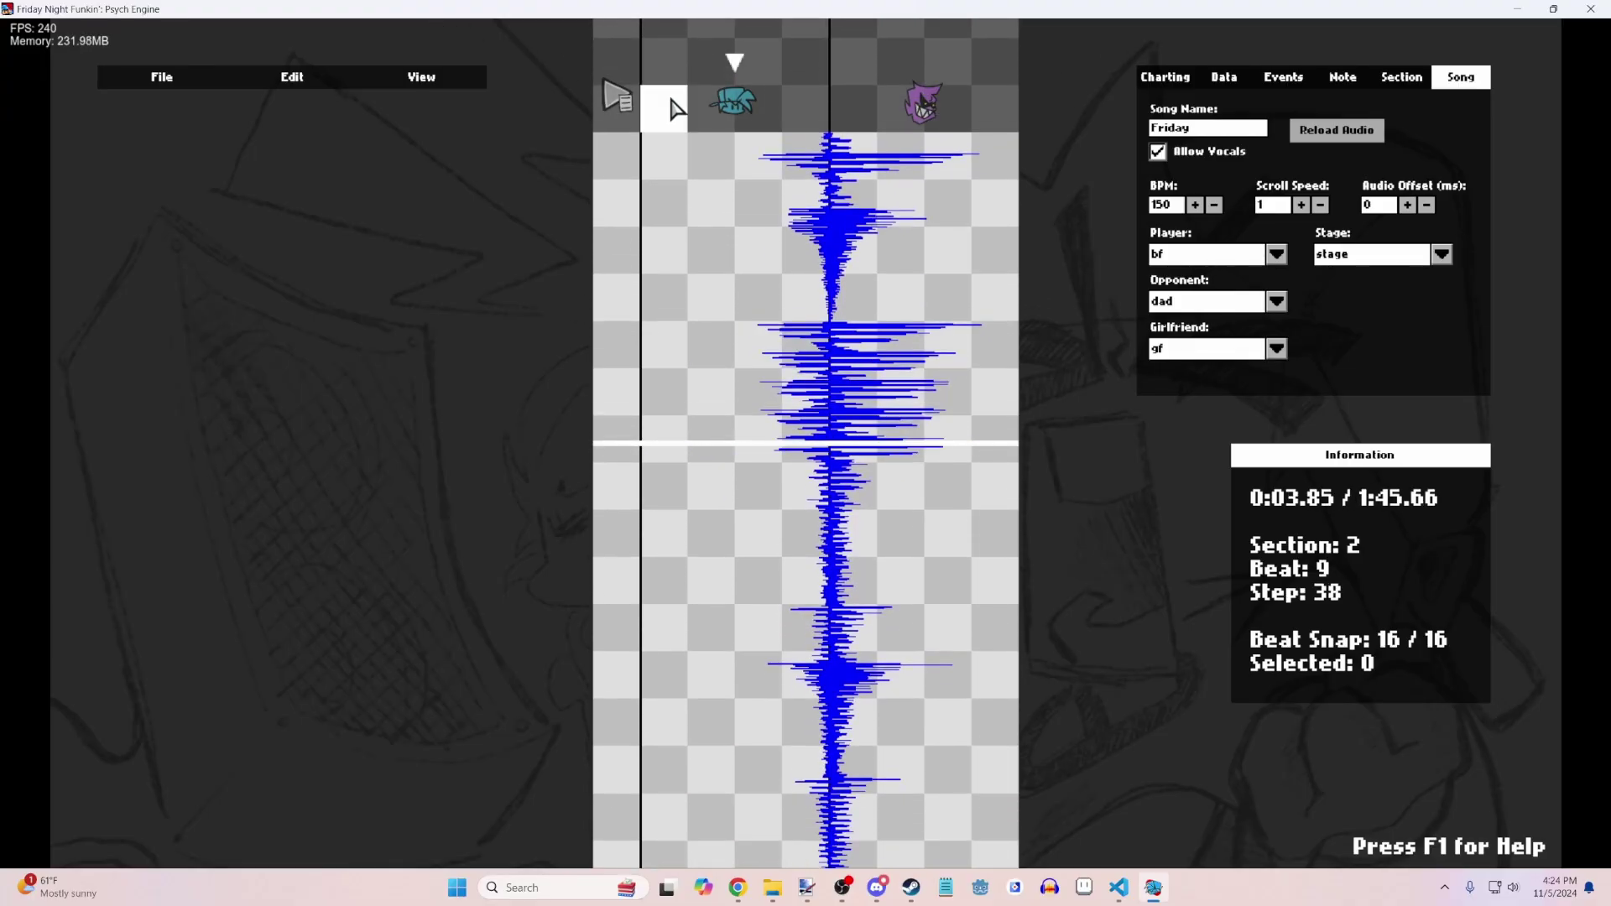
{"action": "key", "text": "space"}
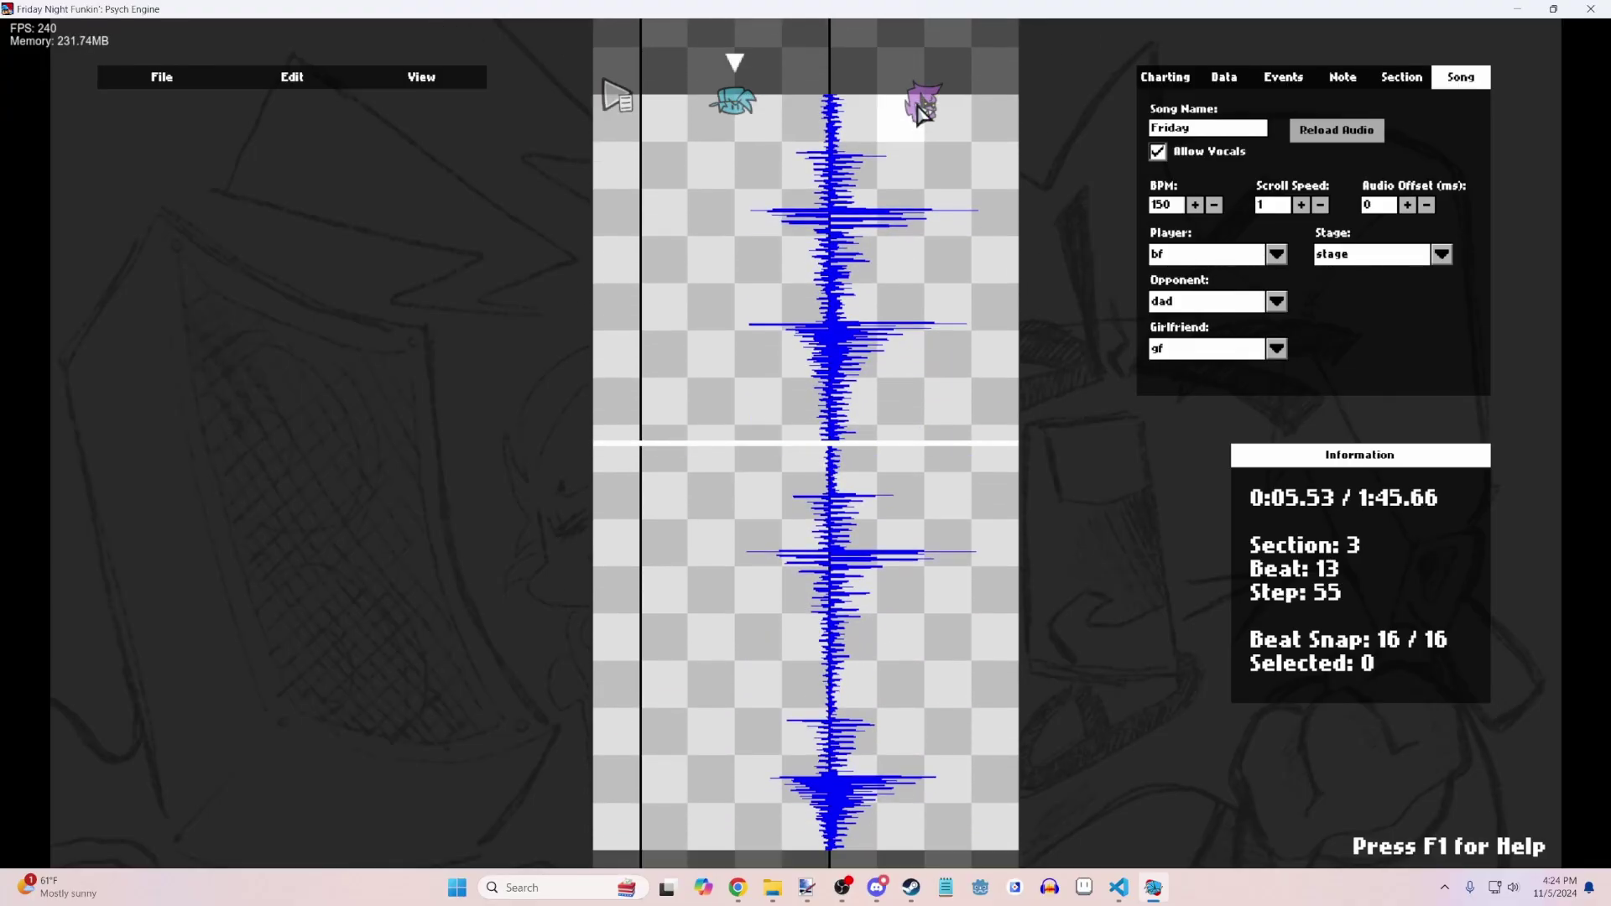
{"action": "scroll", "coordinate": [940, 349], "scroll_direction": "up", "scroll_amount": 20}
{"action": "scroll", "coordinate": [987, 285], "scroll_direction": "up", "scroll_amount": 20}
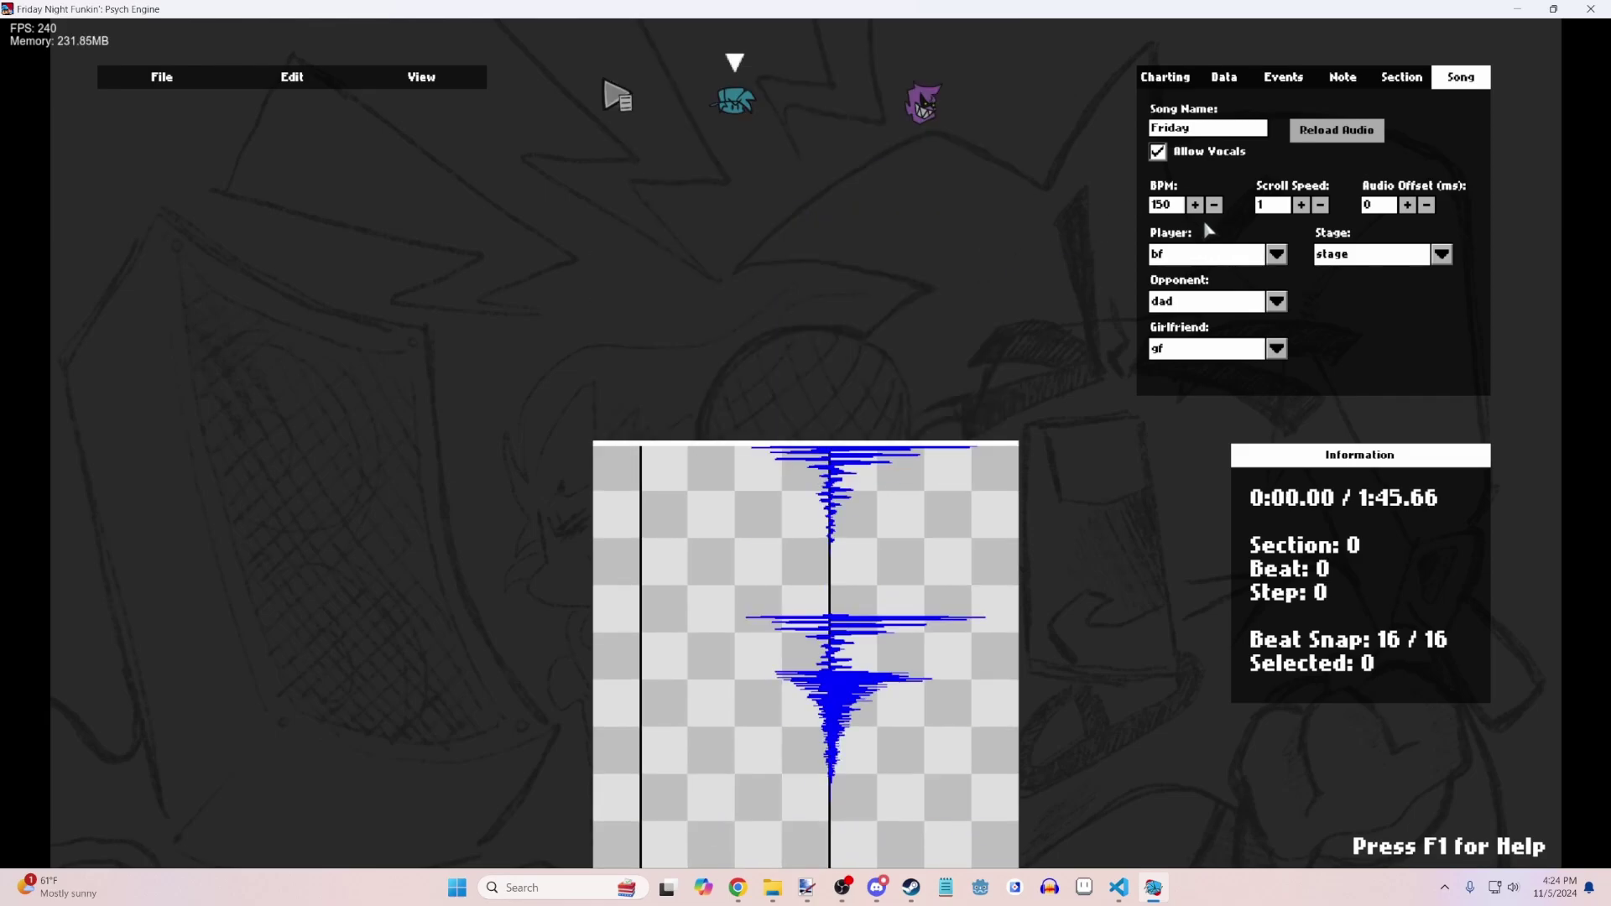
- Place several up, down and right arrow notes on the player's side of the grid in sections 2 and 3
{"action": "scroll", "coordinate": [755, 470], "scroll_direction": "down", "scroll_amount": 20}
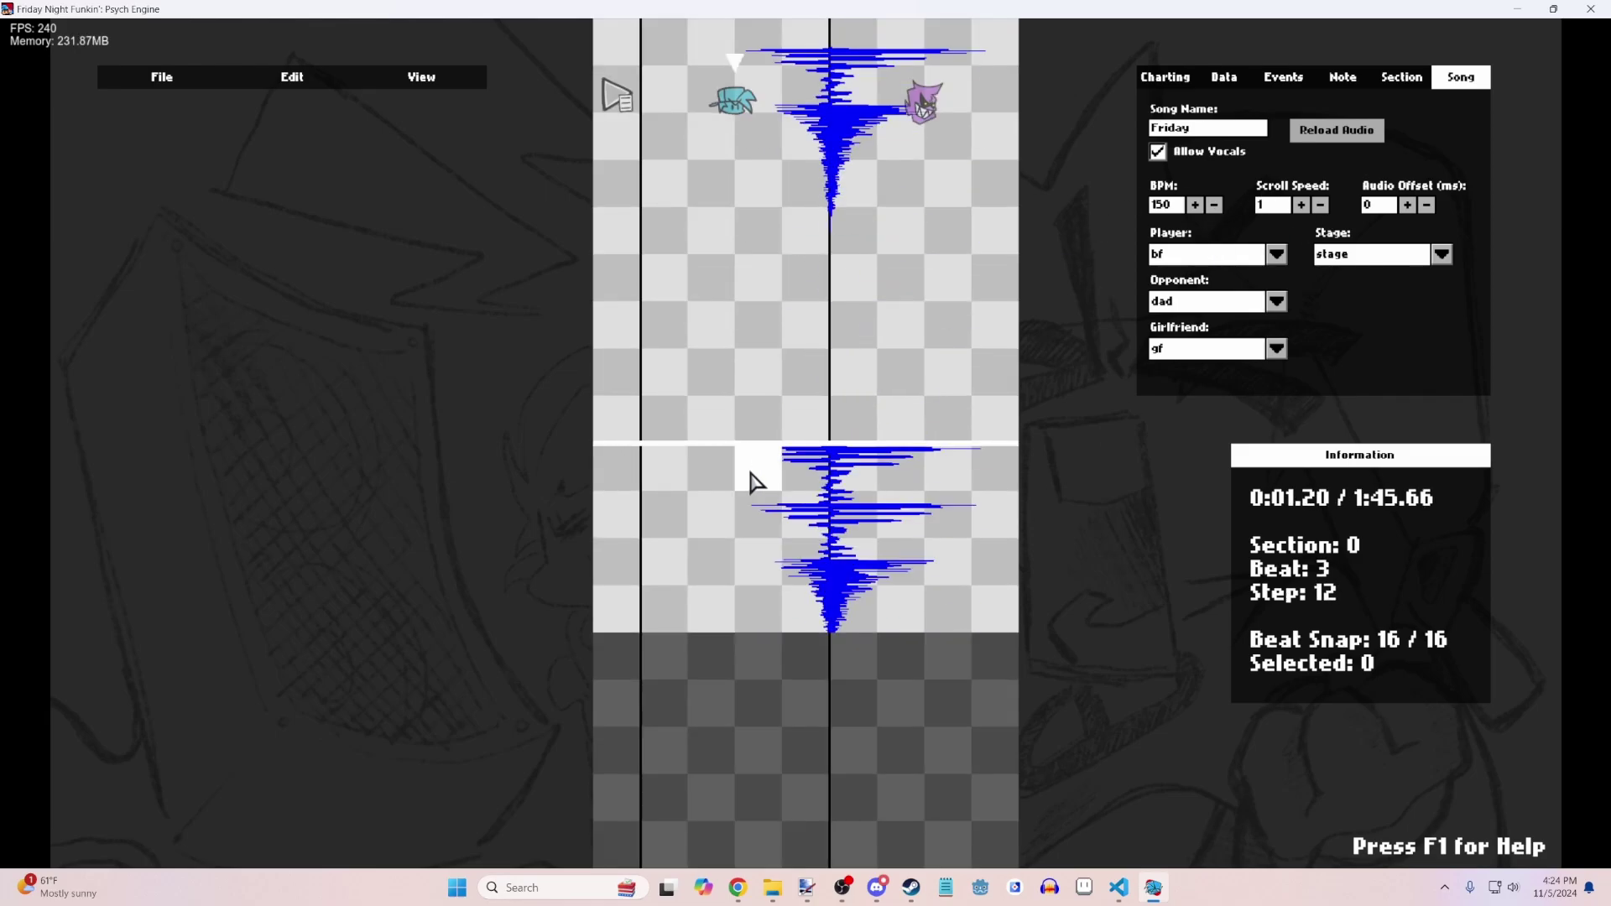
{"action": "scroll", "coordinate": [774, 424], "scroll_direction": "down", "scroll_amount": 8}
{"action": "left_click", "coordinate": [774, 424]}
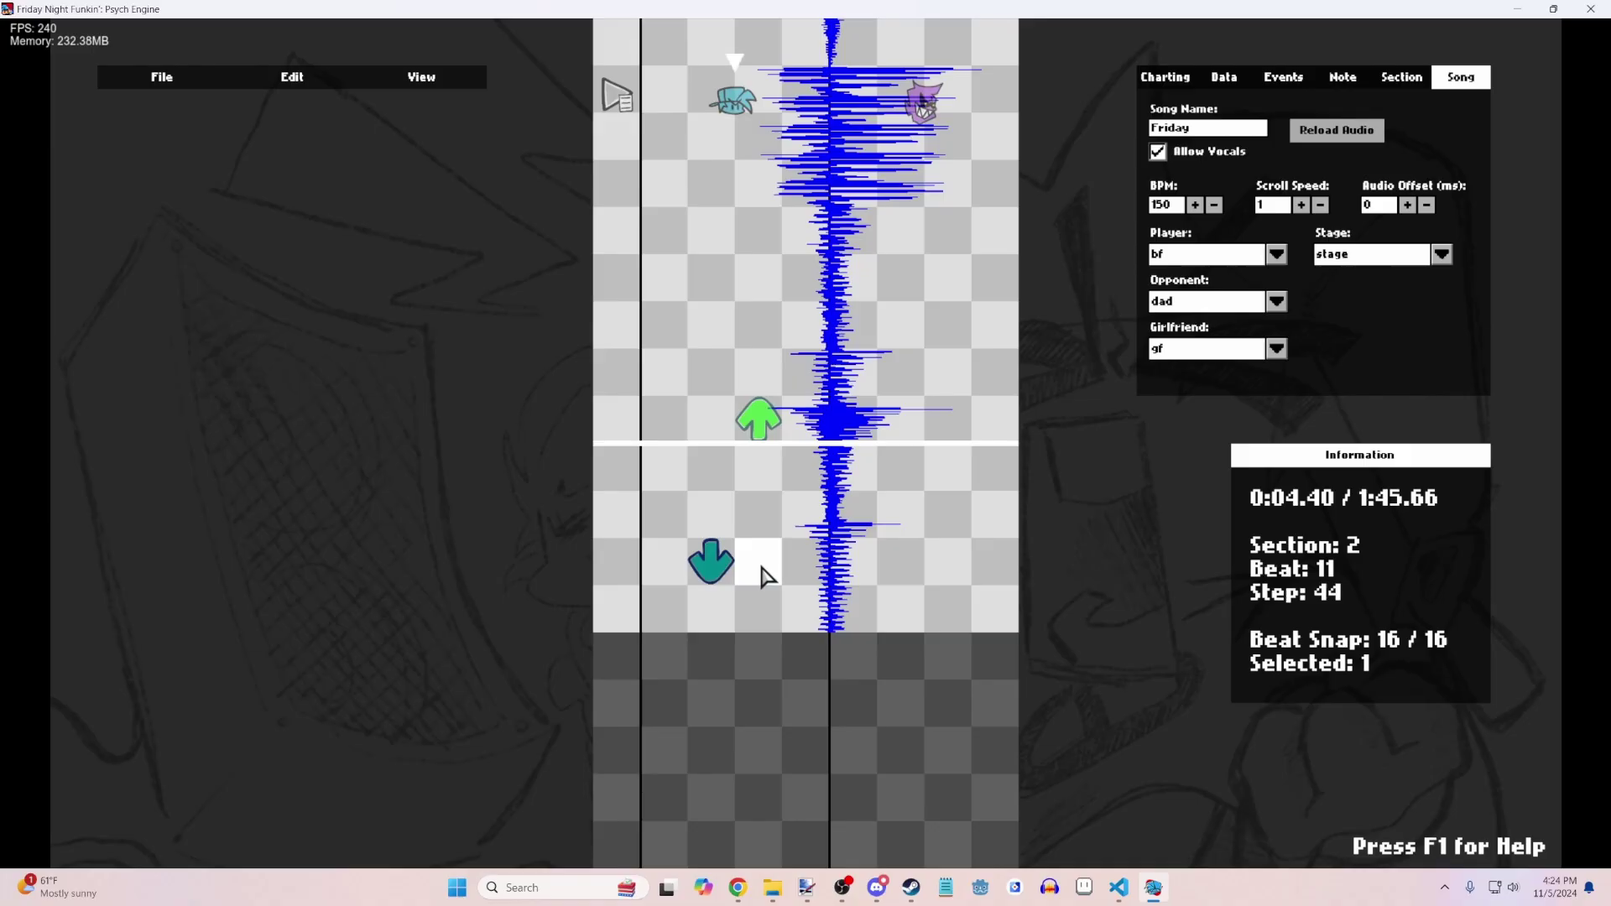
{"action": "scroll", "coordinate": [762, 568], "scroll_direction": "down", "scroll_amount": 6}
{"action": "left_click", "coordinate": [787, 527]}
{"action": "scroll", "coordinate": [712, 635], "scroll_direction": "down", "scroll_amount": 7}
{"action": "left_click", "coordinate": [758, 609]}
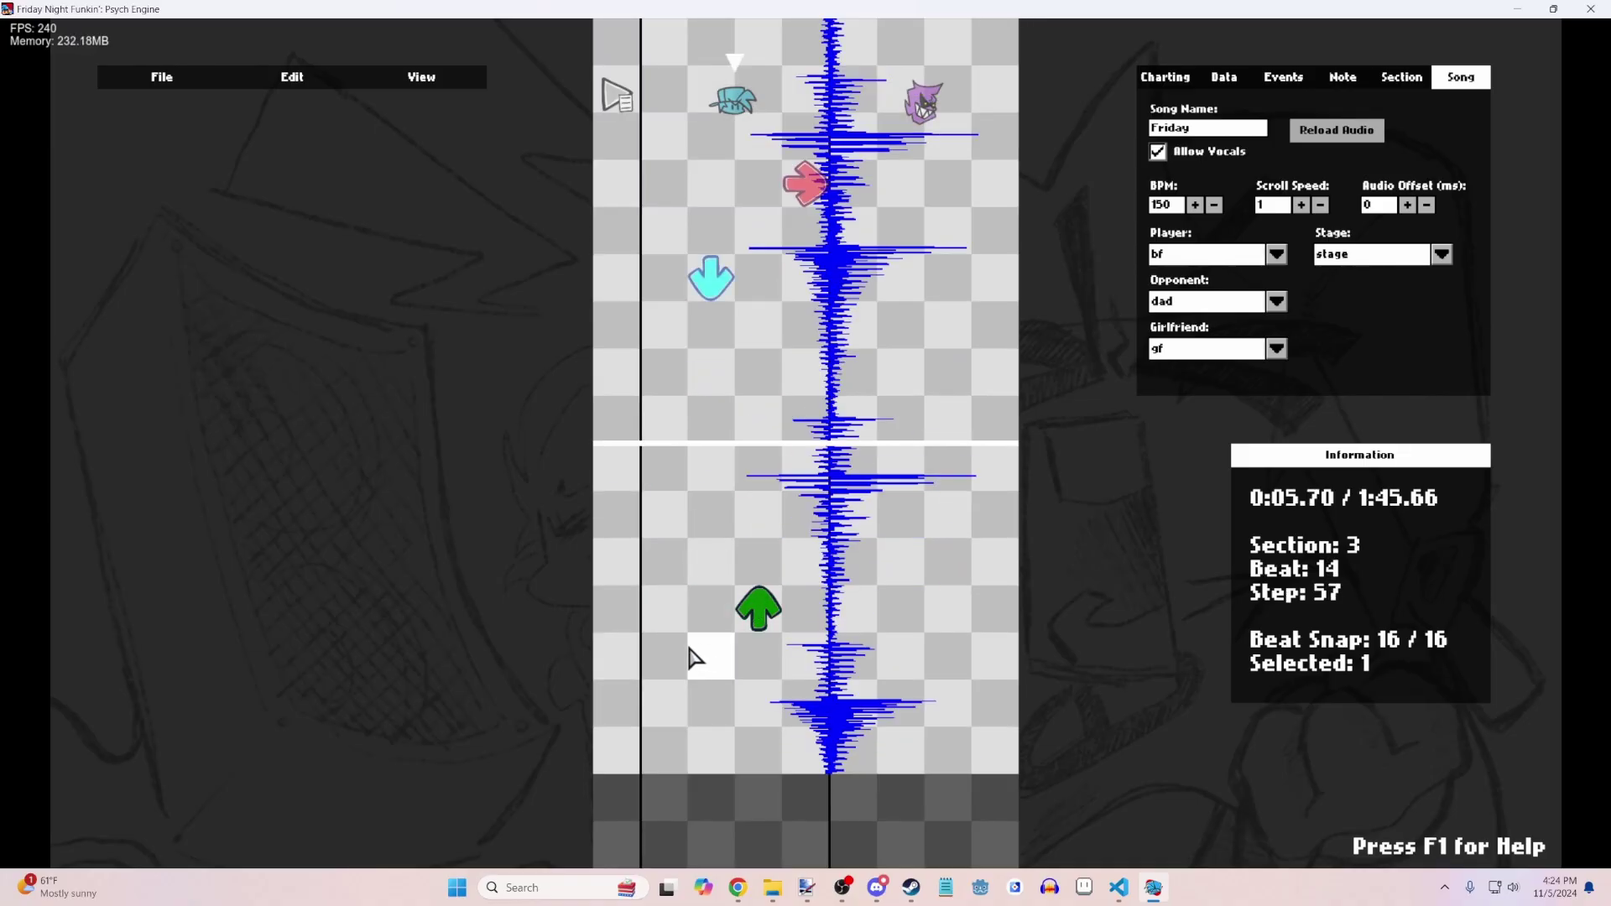
{"action": "scroll", "coordinate": [701, 334], "scroll_direction": "up", "scroll_amount": 20}
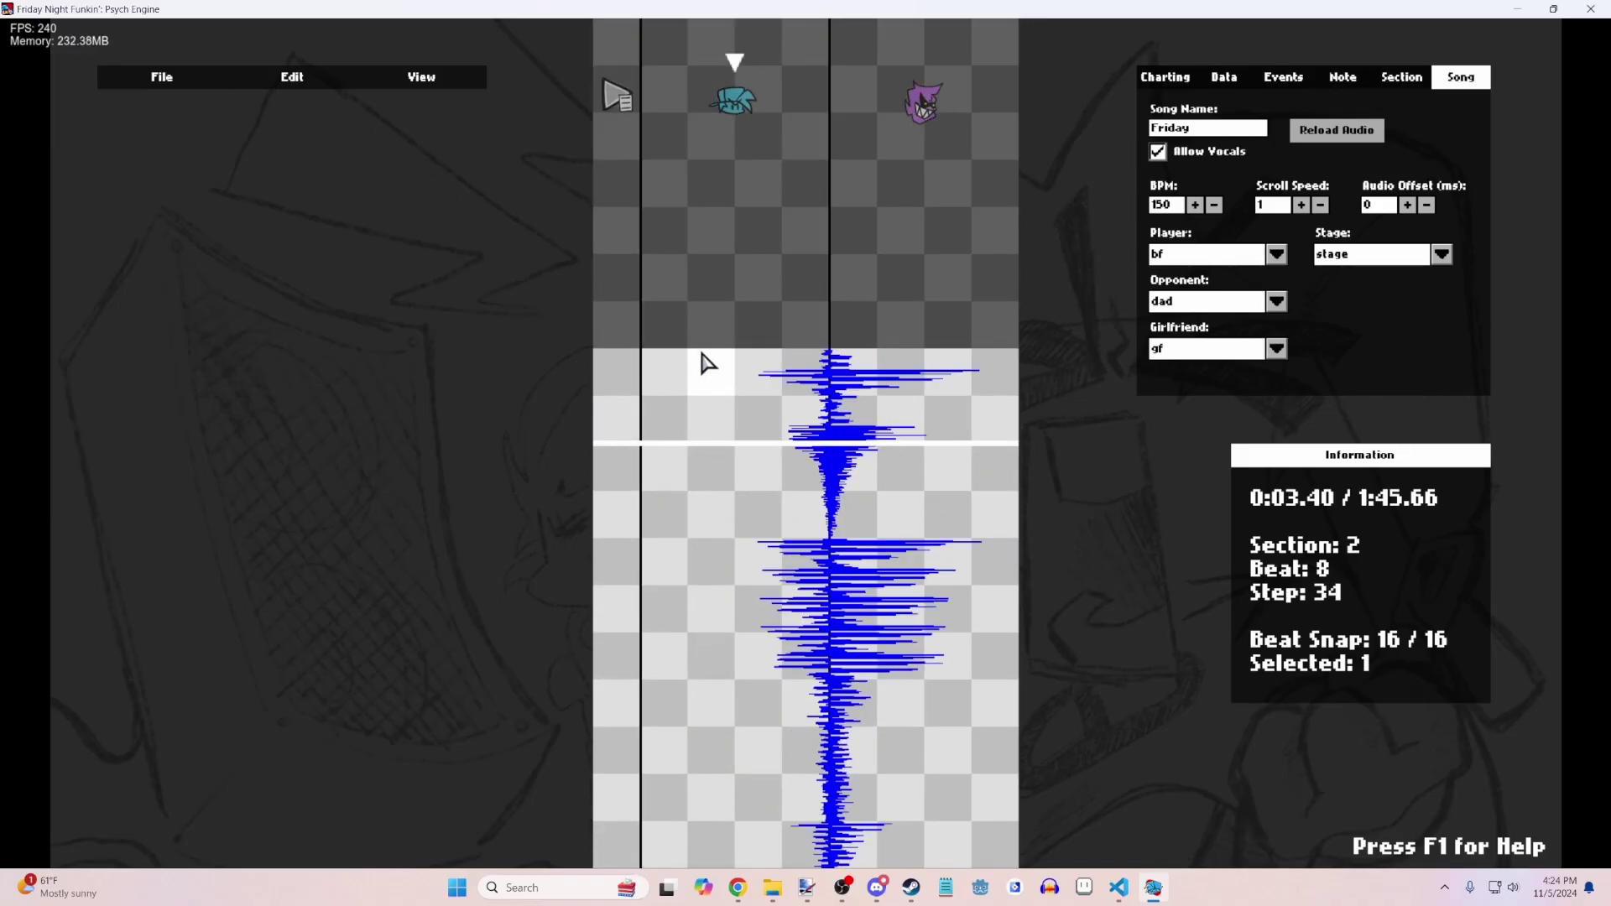
{"action": "scroll", "coordinate": [759, 321], "scroll_direction": "up", "scroll_amount": 18}
{"action": "scroll", "coordinate": [701, 335], "scroll_direction": "down", "scroll_amount": 12}
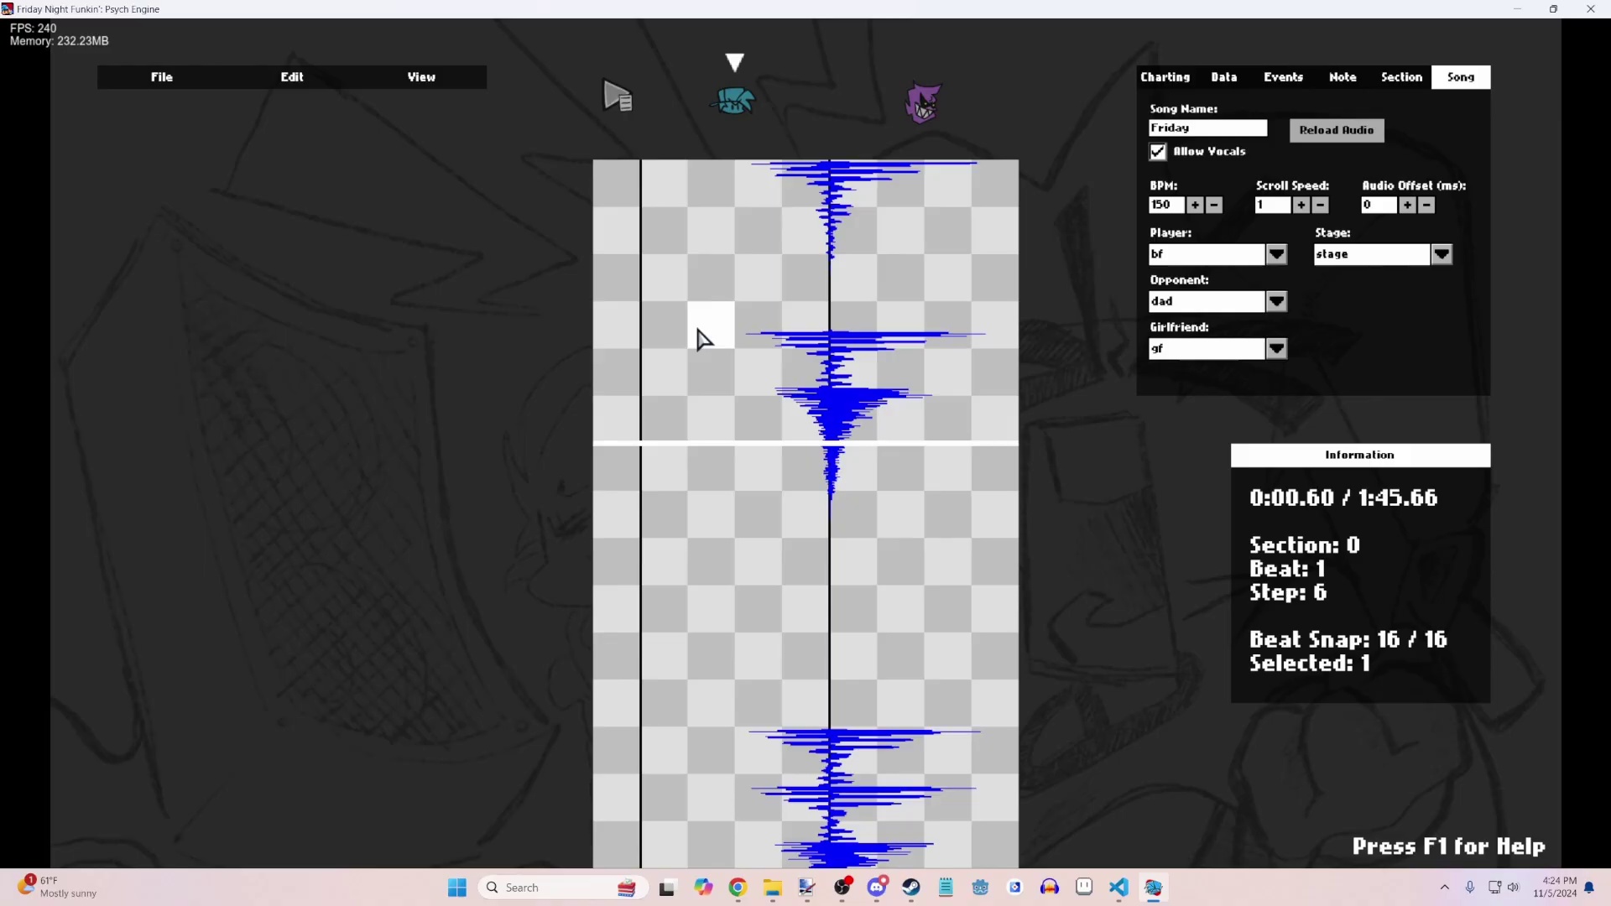
{"action": "scroll", "coordinate": [690, 344], "scroll_direction": "down", "scroll_amount": 4}
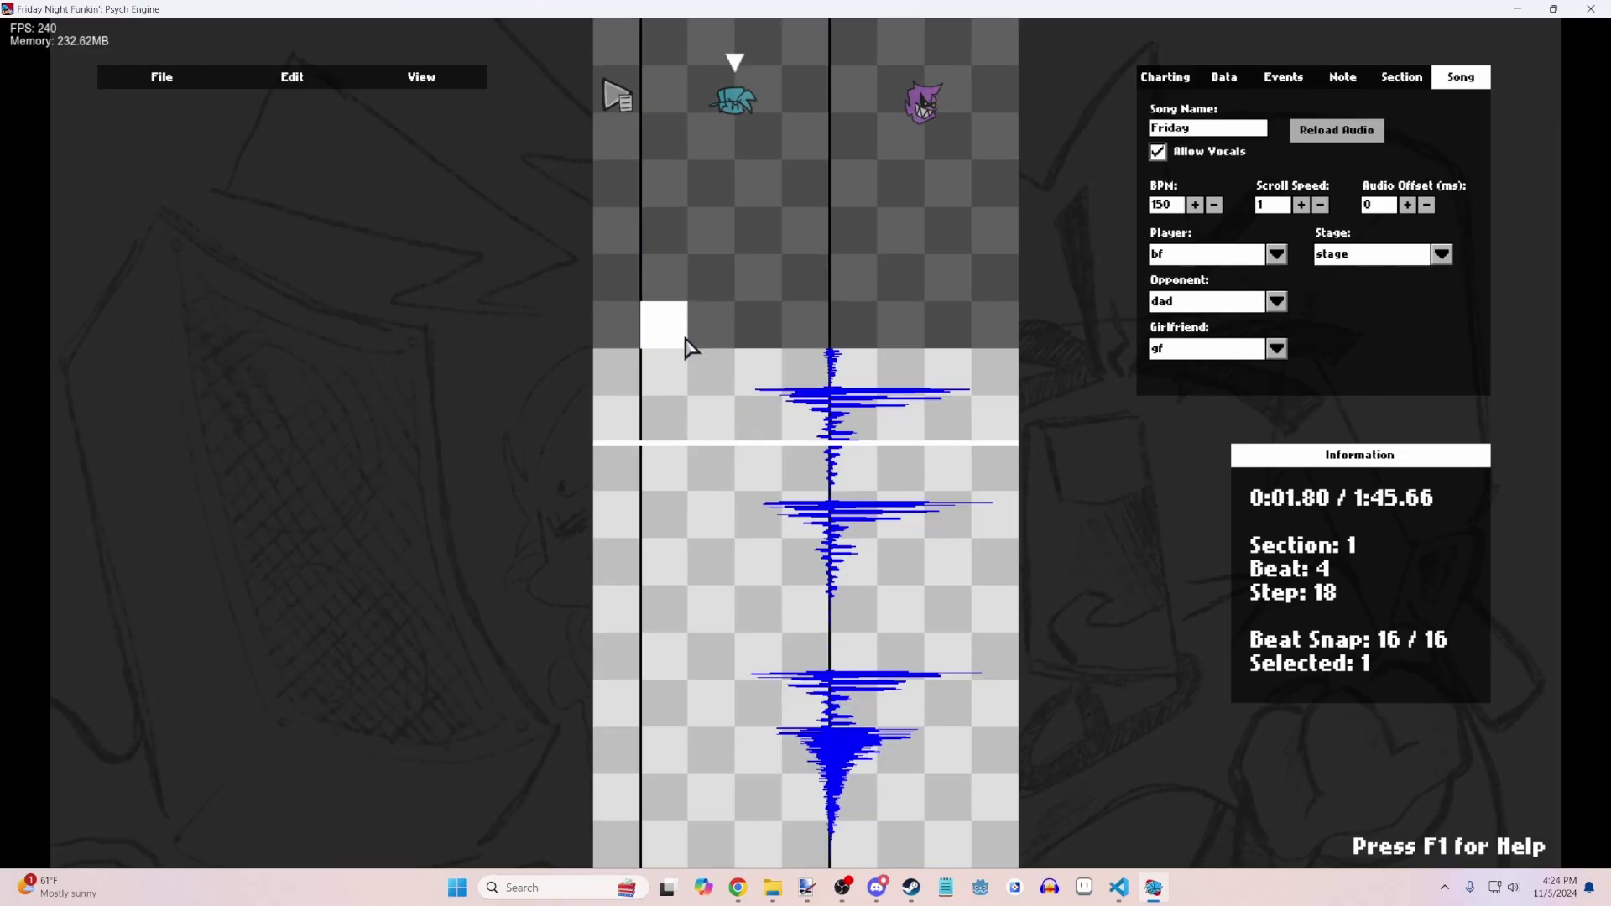
{"action": "scroll", "coordinate": [687, 340], "scroll_direction": "up", "scroll_amount": 15}
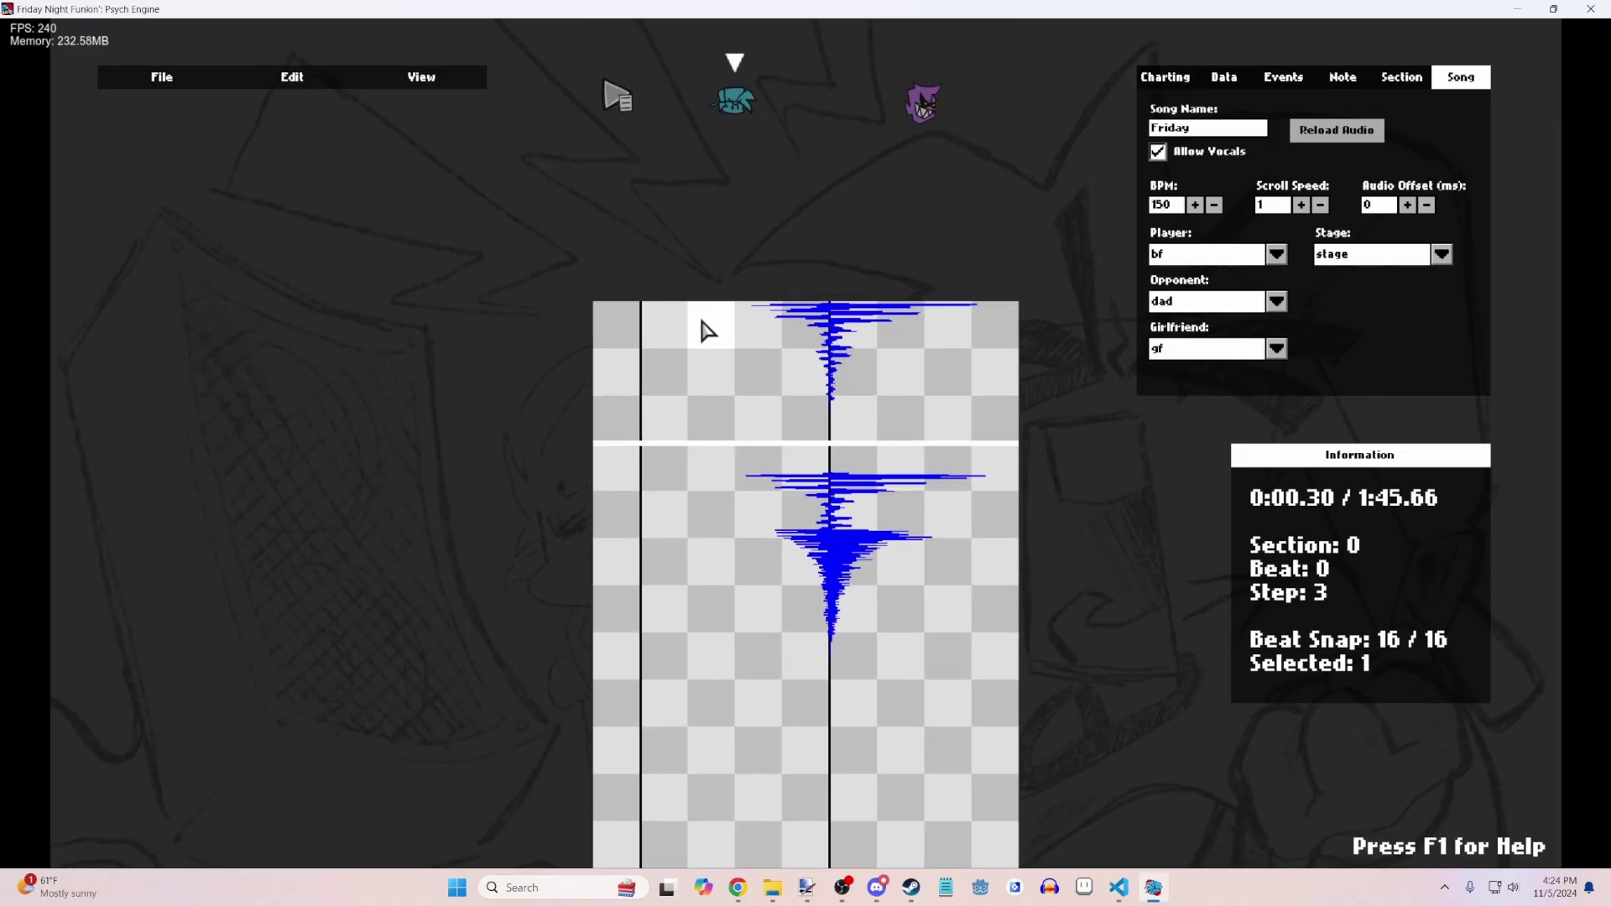
{"action": "scroll", "coordinate": [708, 331], "scroll_direction": "up", "scroll_amount": 3}
- Start saving the Friday chart as a new file and browse to the tutorial mod's data folder
{"action": "left_click", "coordinate": [172, 80]}
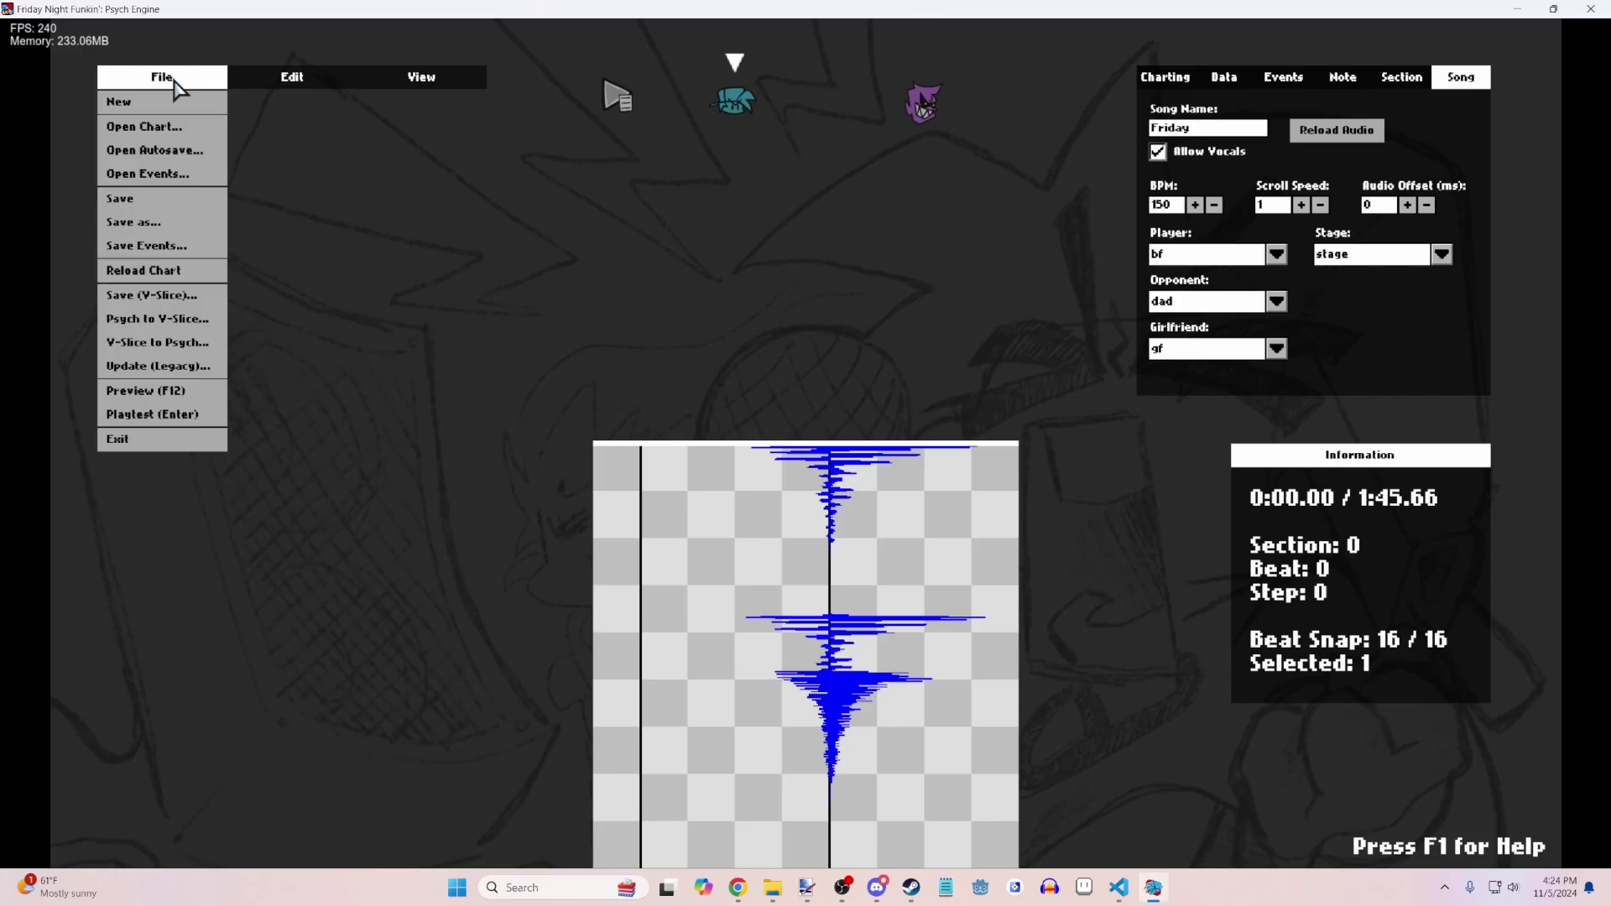
{"action": "left_click", "coordinate": [169, 223]}
{"action": "left_click", "coordinate": [640, 45]}
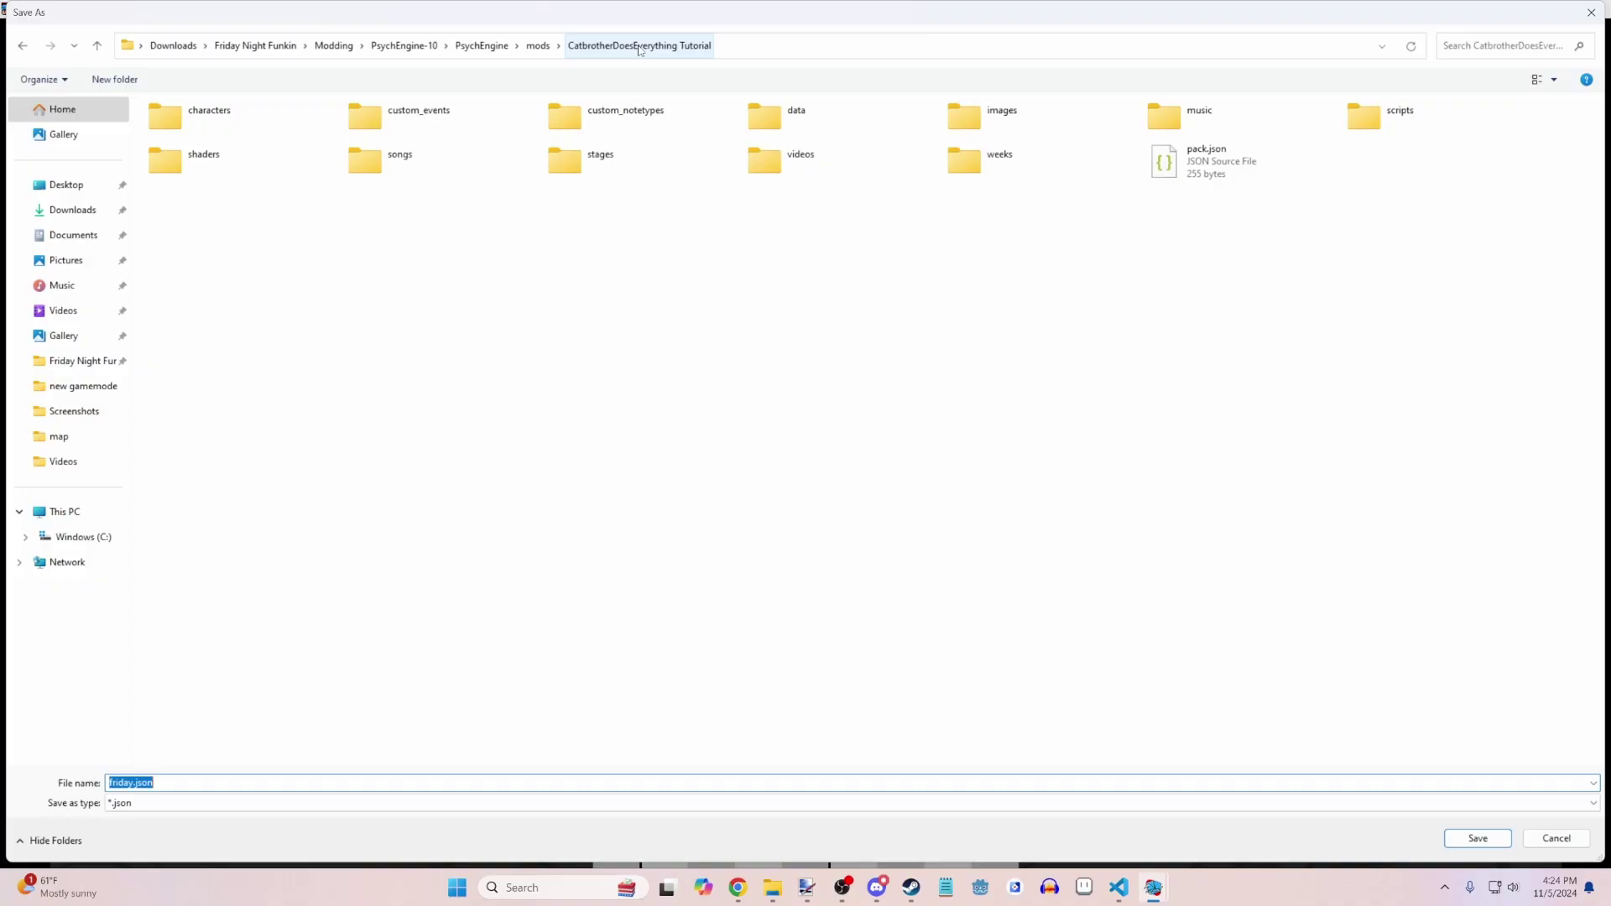
{"action": "double_click", "coordinate": [877, 122]}
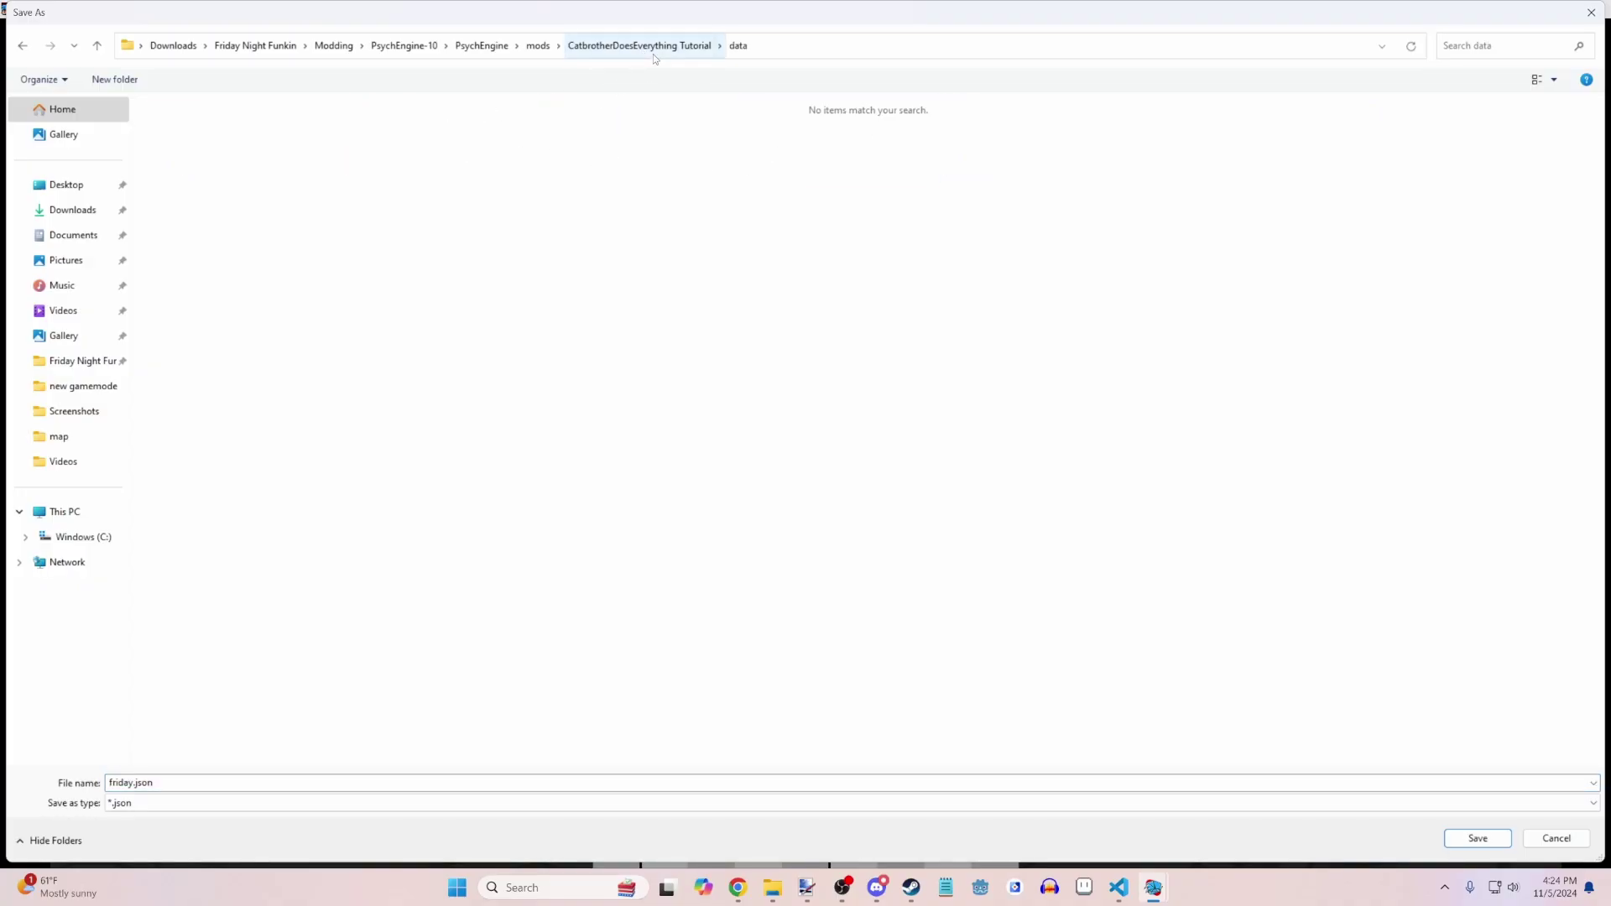
- Create a folder named friday inside the data folder and save the chart in it as friday.json
{"action": "right_click", "coordinate": [686, 134]}
{"action": "mouse_move", "coordinate": [780, 352]}
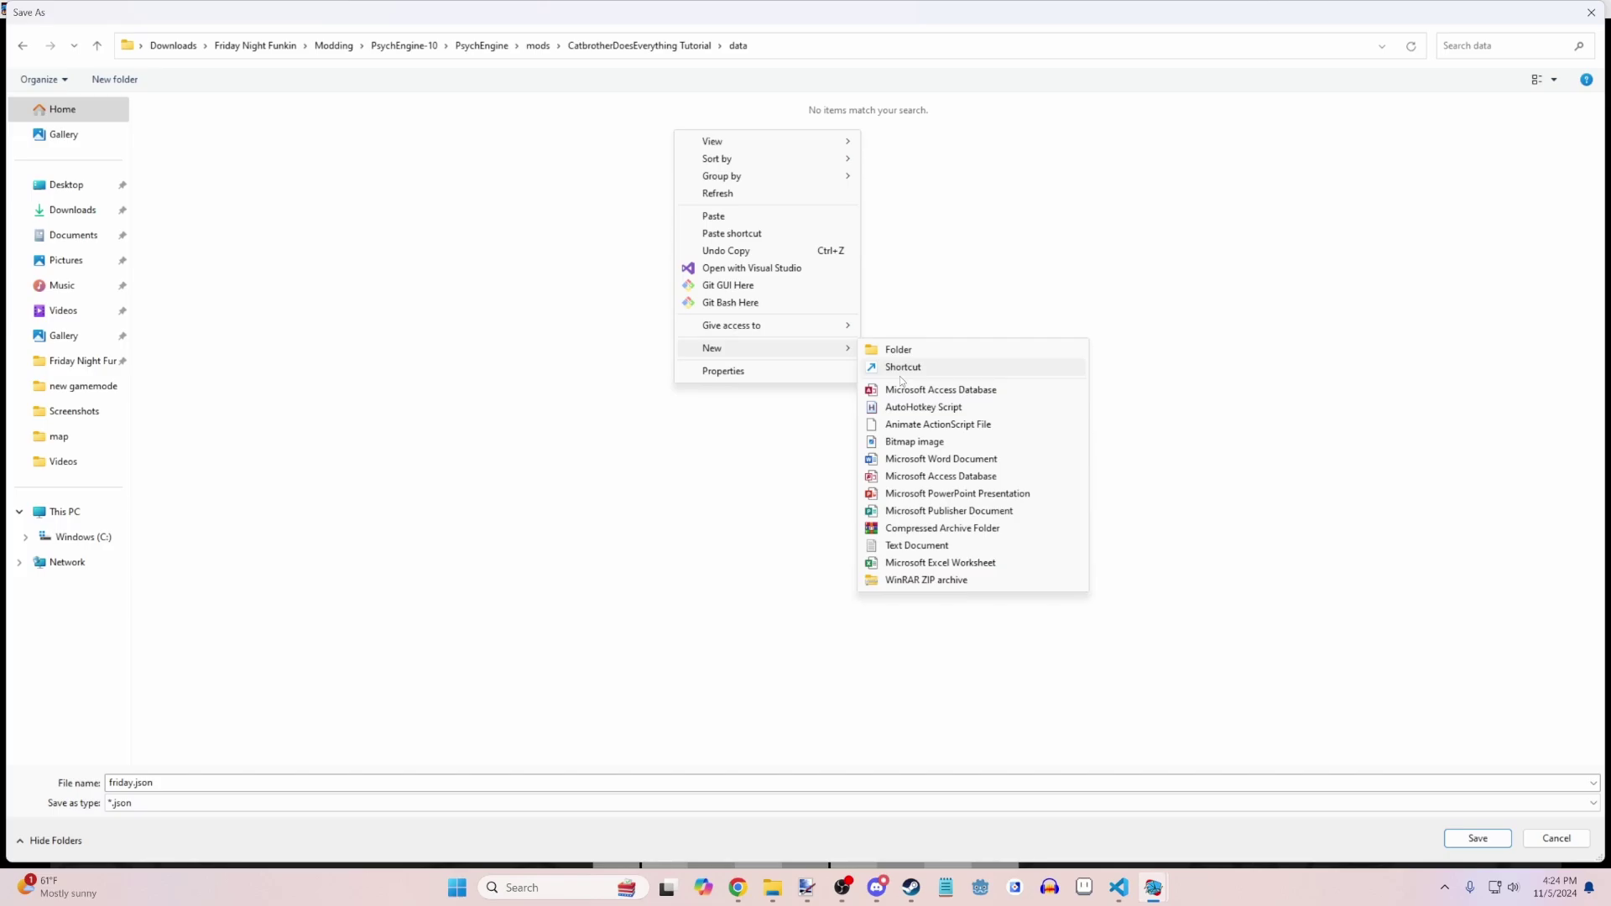
{"action": "left_click", "coordinate": [911, 349]}
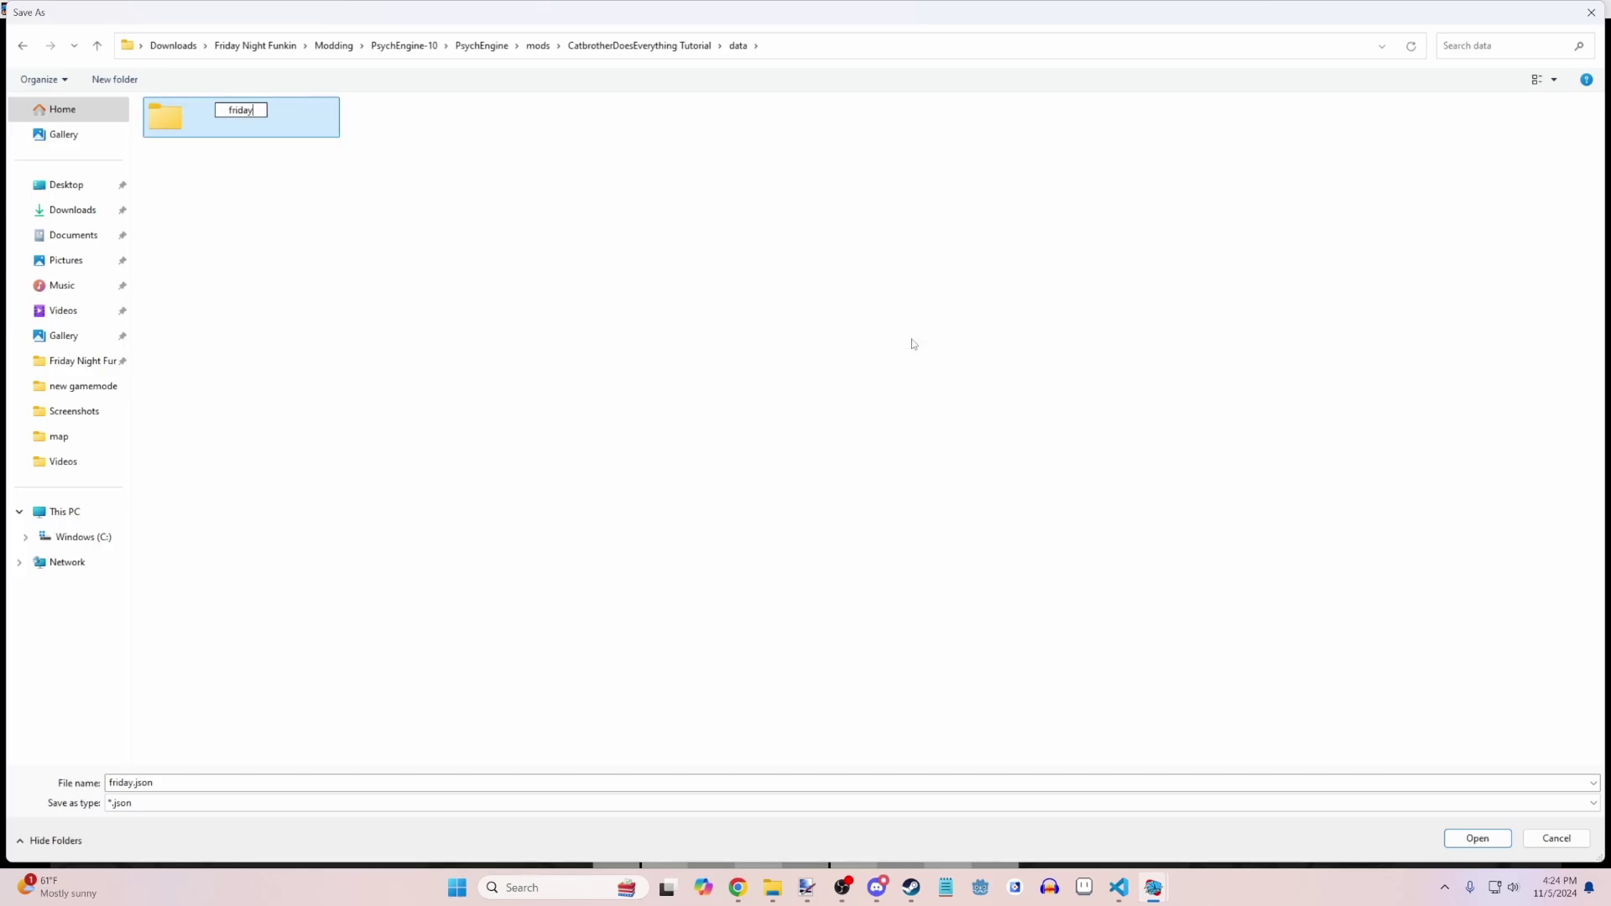
{"action": "double_click", "coordinate": [249, 106]}
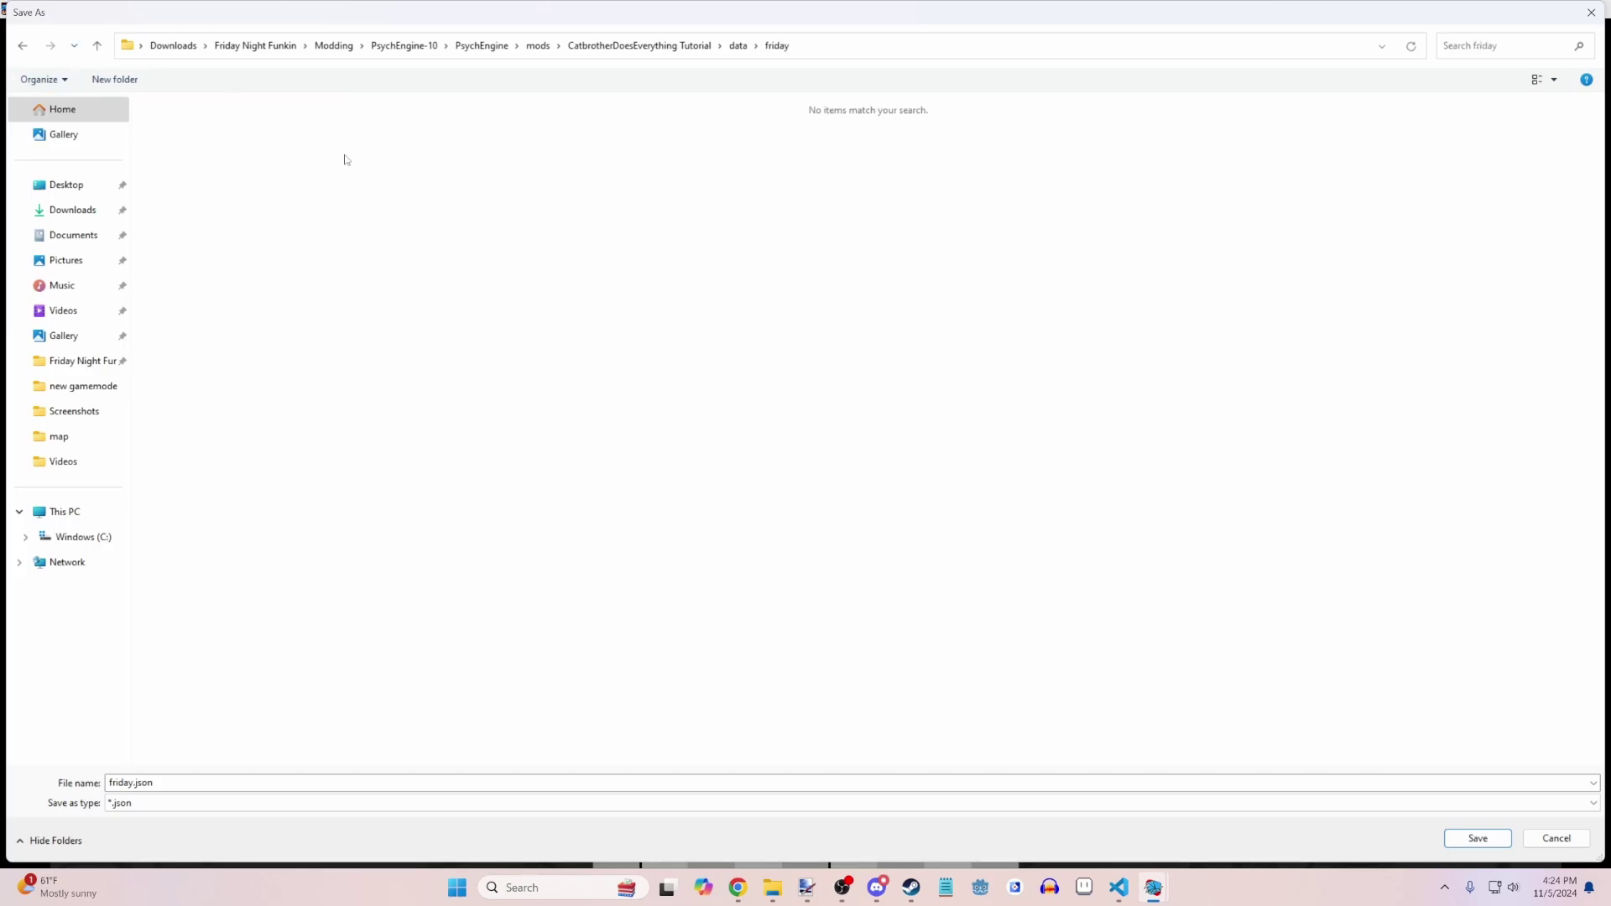
{"action": "left_click", "coordinate": [1478, 838]}
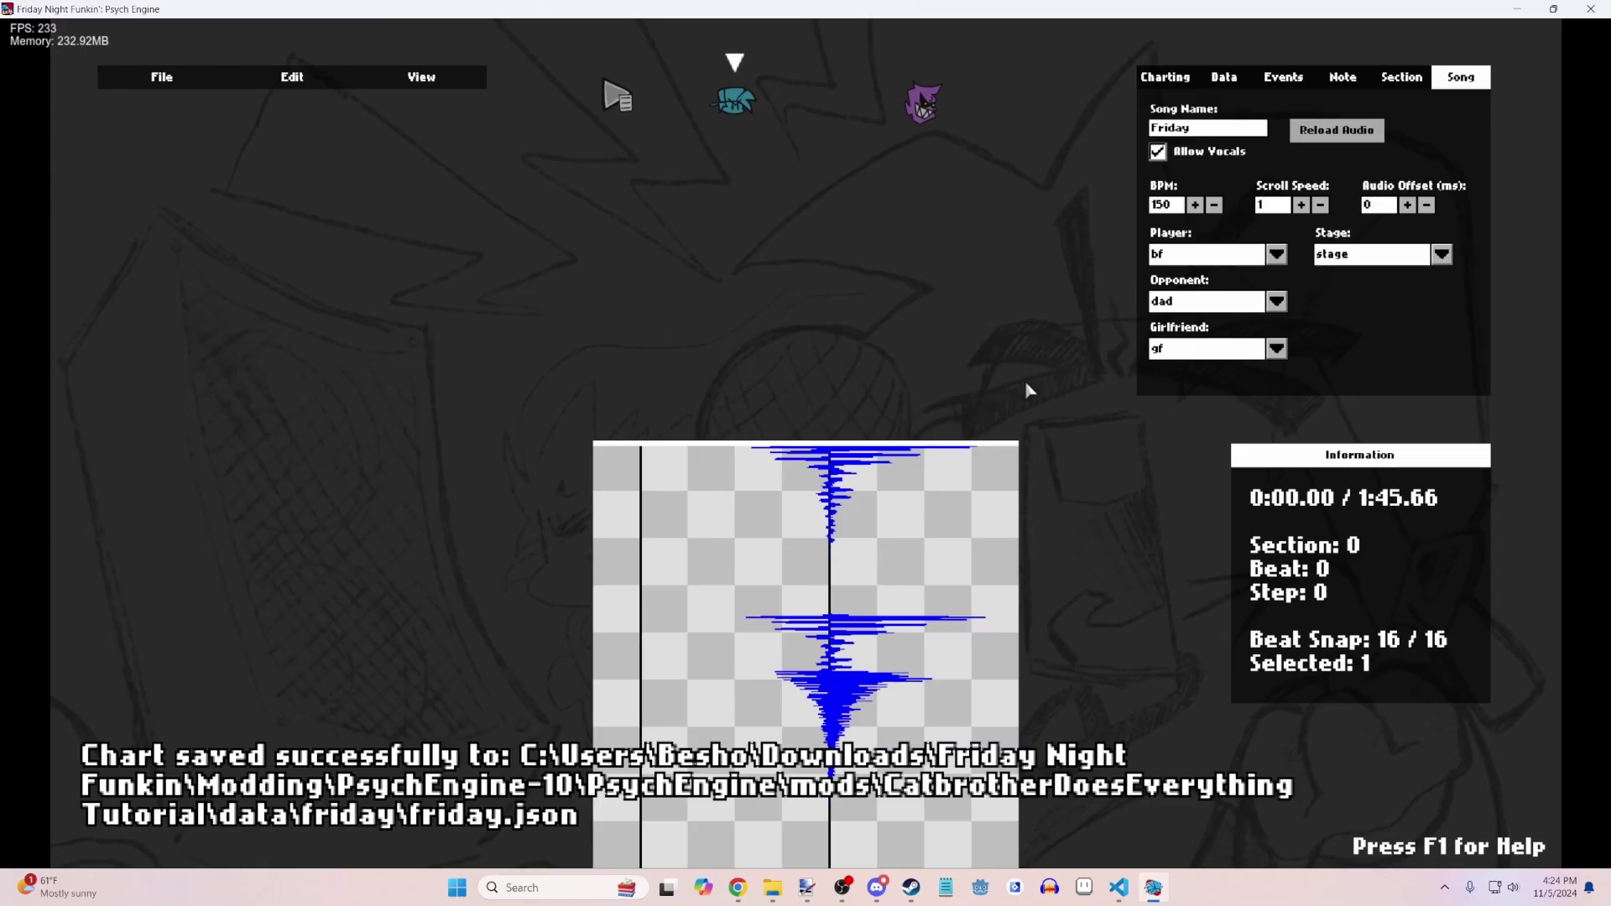
- Exit the Chart Editor and bring up the custom week with the Friday, Night and Funkin tracks in Story Mode
{"action": "left_click", "coordinate": [161, 76]}
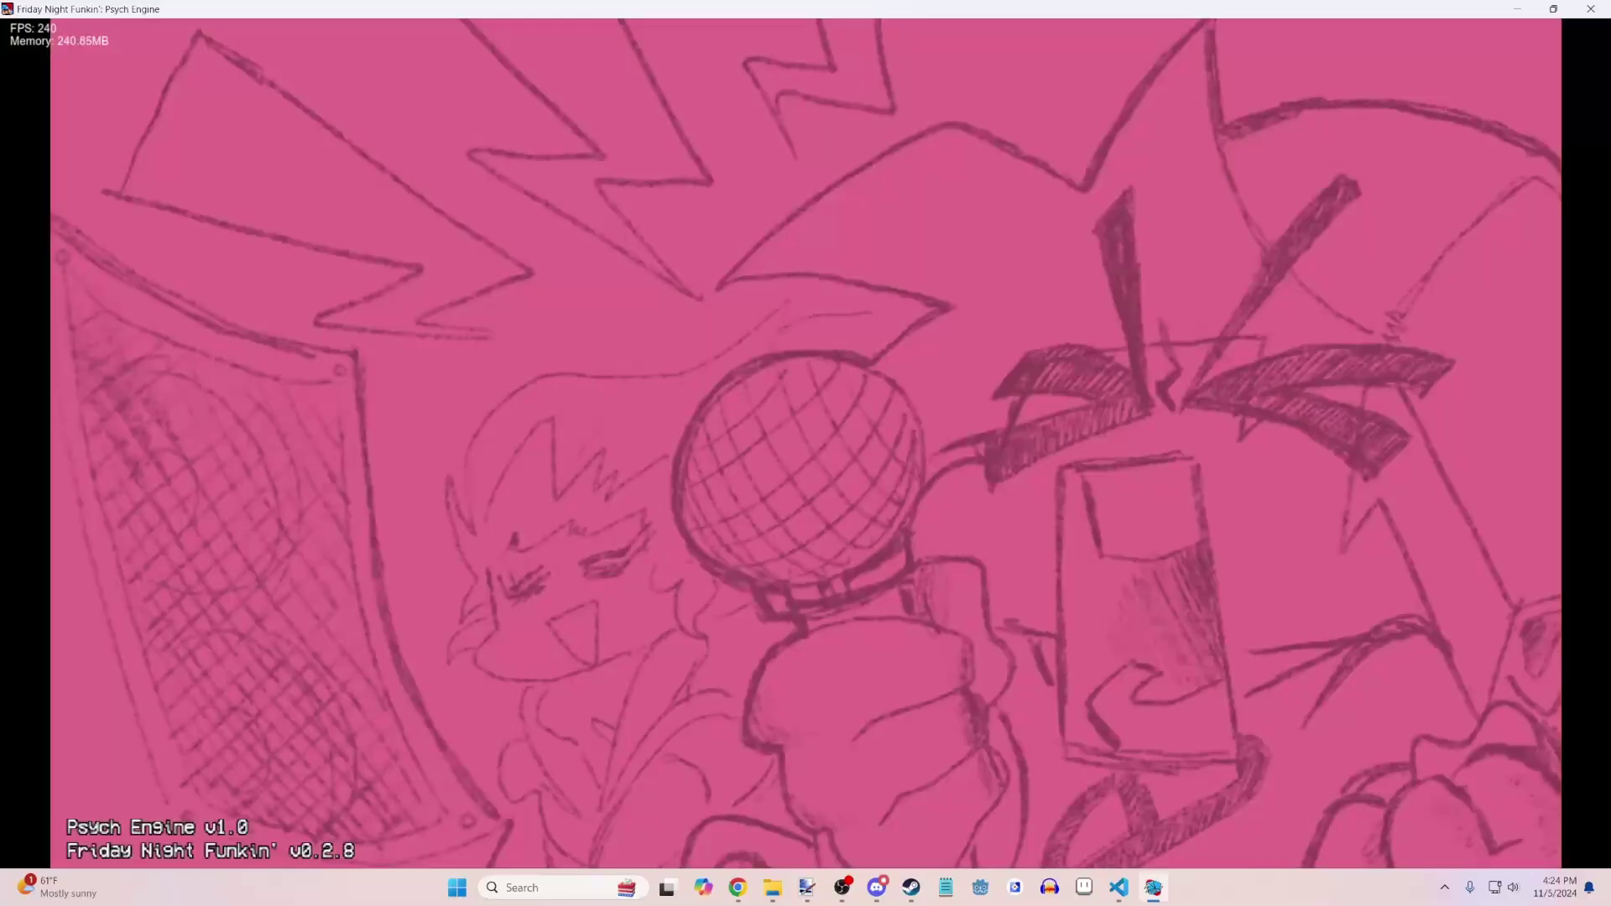
{"action": "key", "text": "Down"}
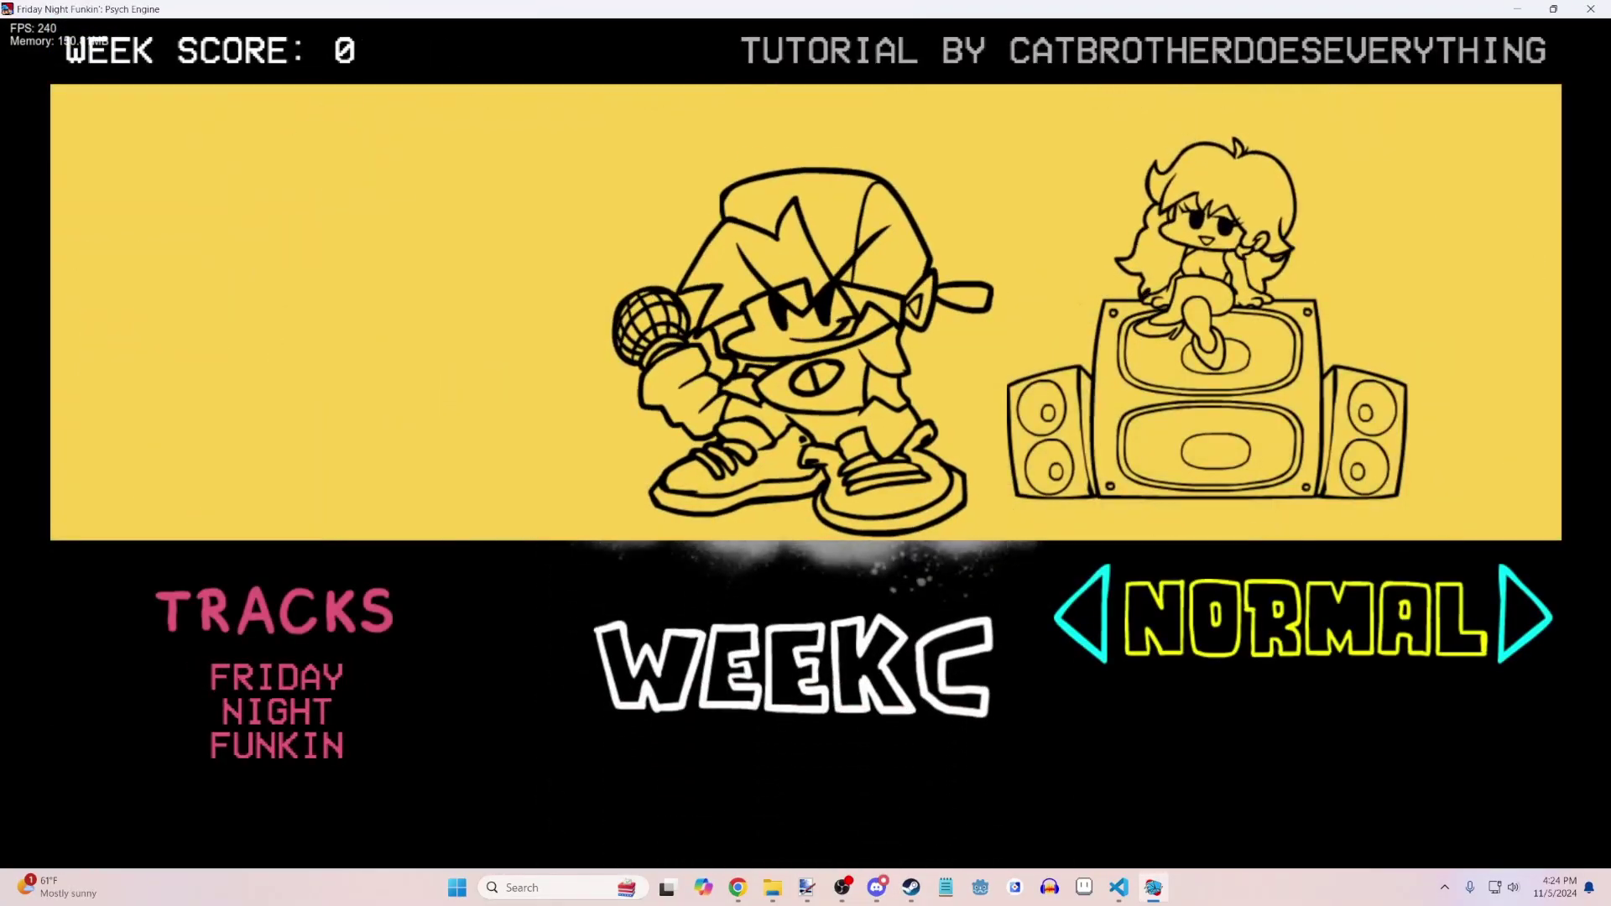
- Start the custom week on Normal difficulty and play the Friday track, hitting the charted up, down and right notes
{"action": "key", "text": "Return"}
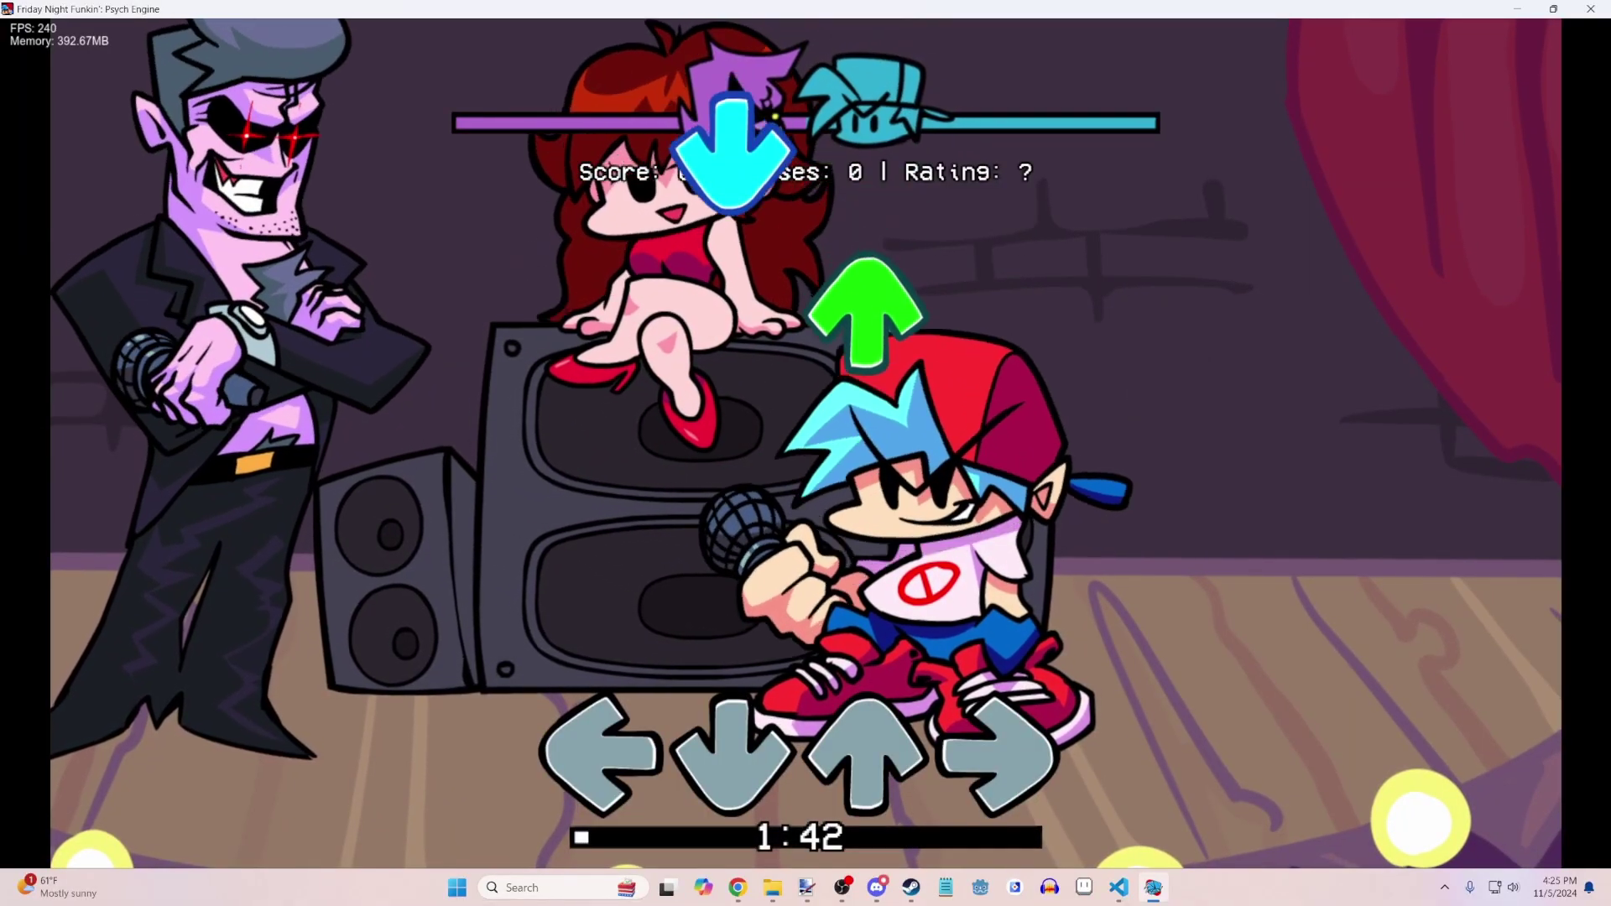
{"action": "key", "text": "Up"}
{"action": "key", "text": "Down"}
{"action": "key", "text": "Down"}
{"action": "key", "text": "Right"}
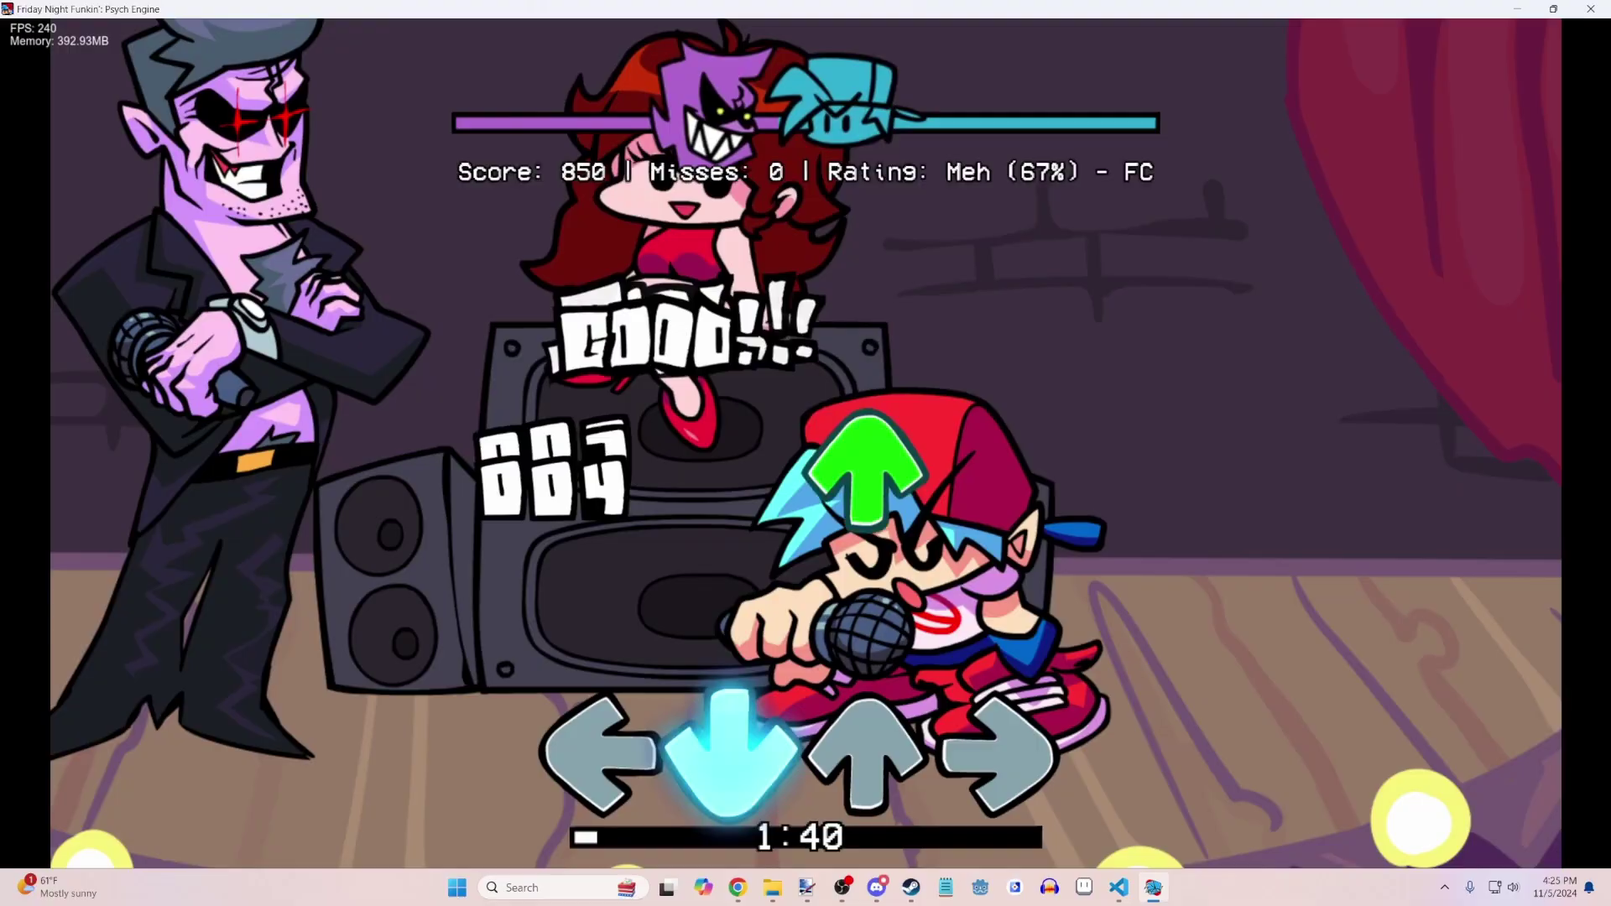
{"action": "key", "text": "Up"}
- Pause the Friday song, exit it to the Story Mode week selection, and go back to the main menu
{"action": "key", "text": "Return"}
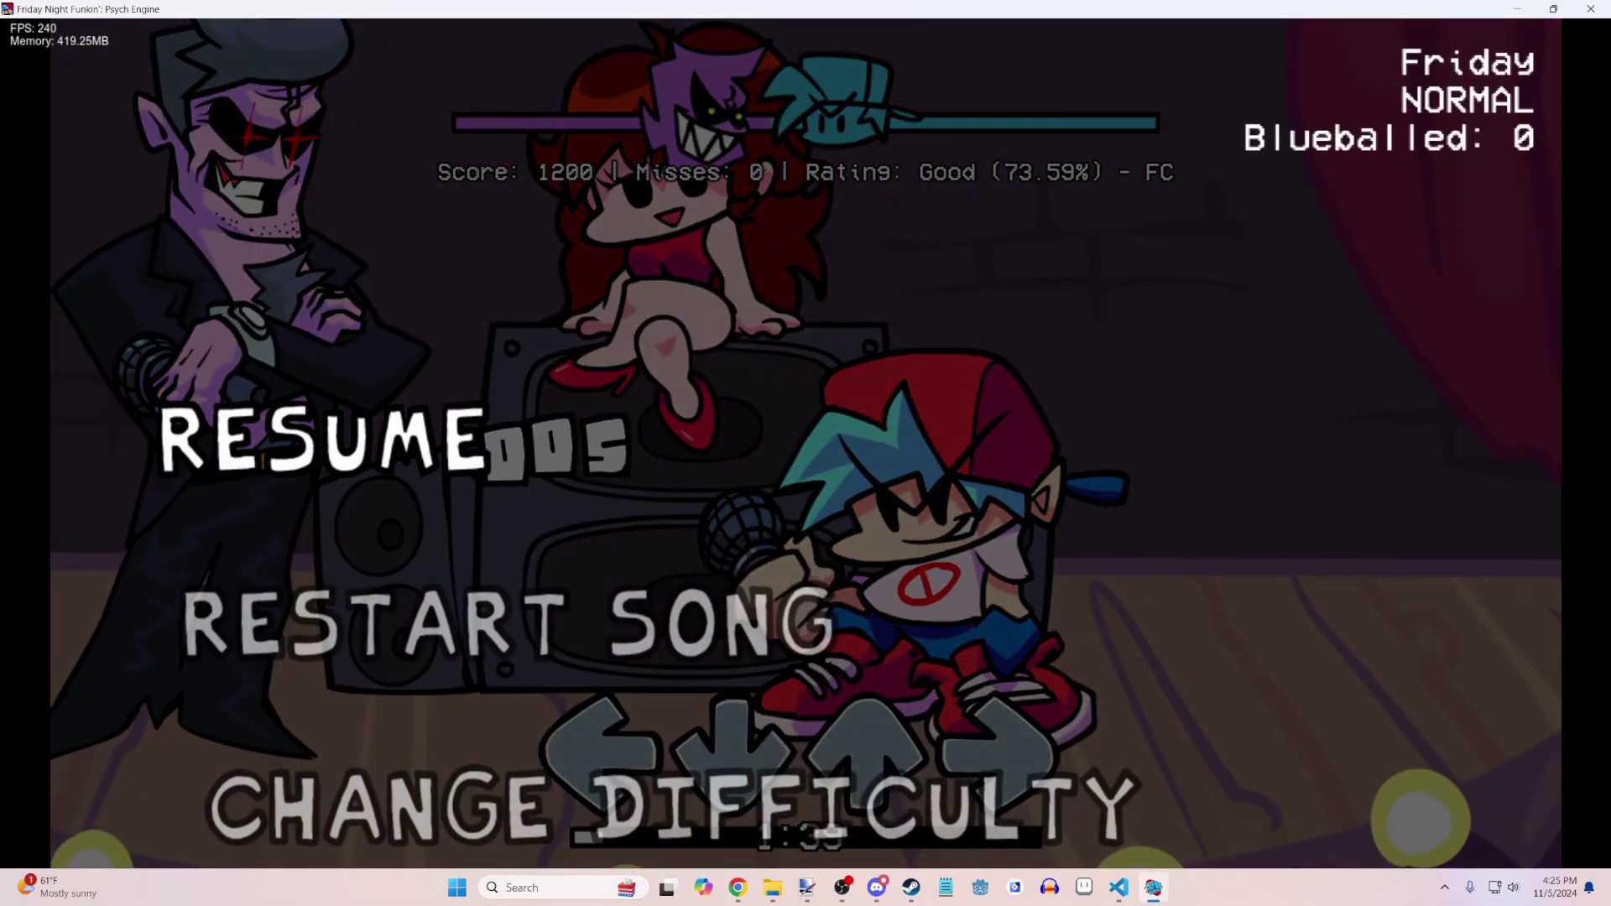
{"action": "key", "text": "Down"}
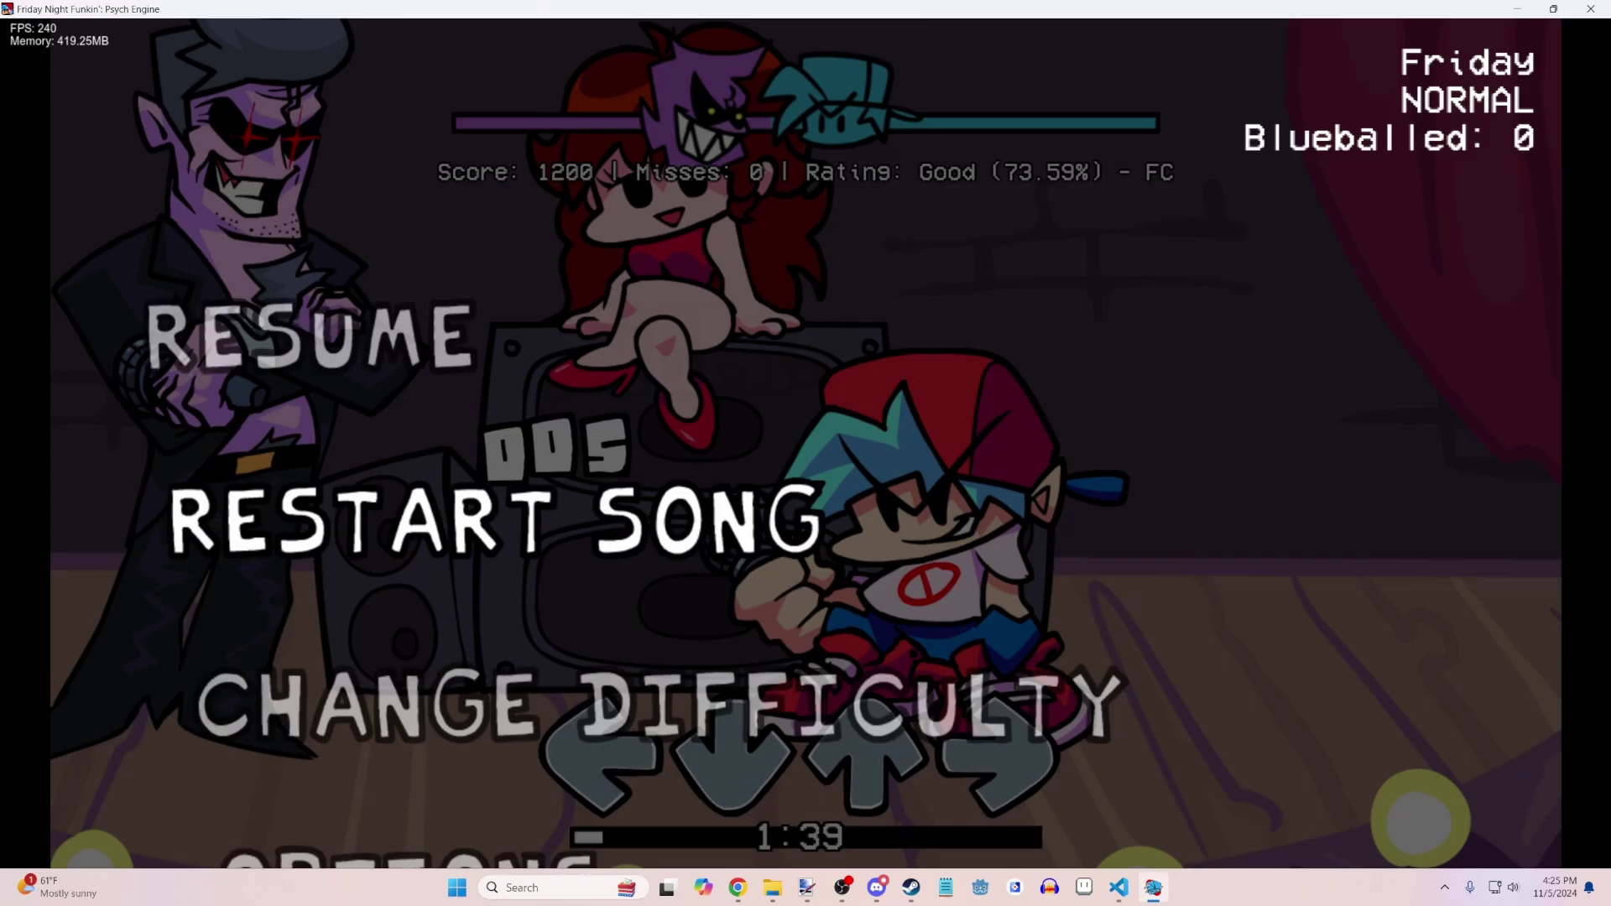
{"action": "key", "text": "Down"}
{"action": "key", "text": "Down"}
{"action": "key", "text": "Return"}
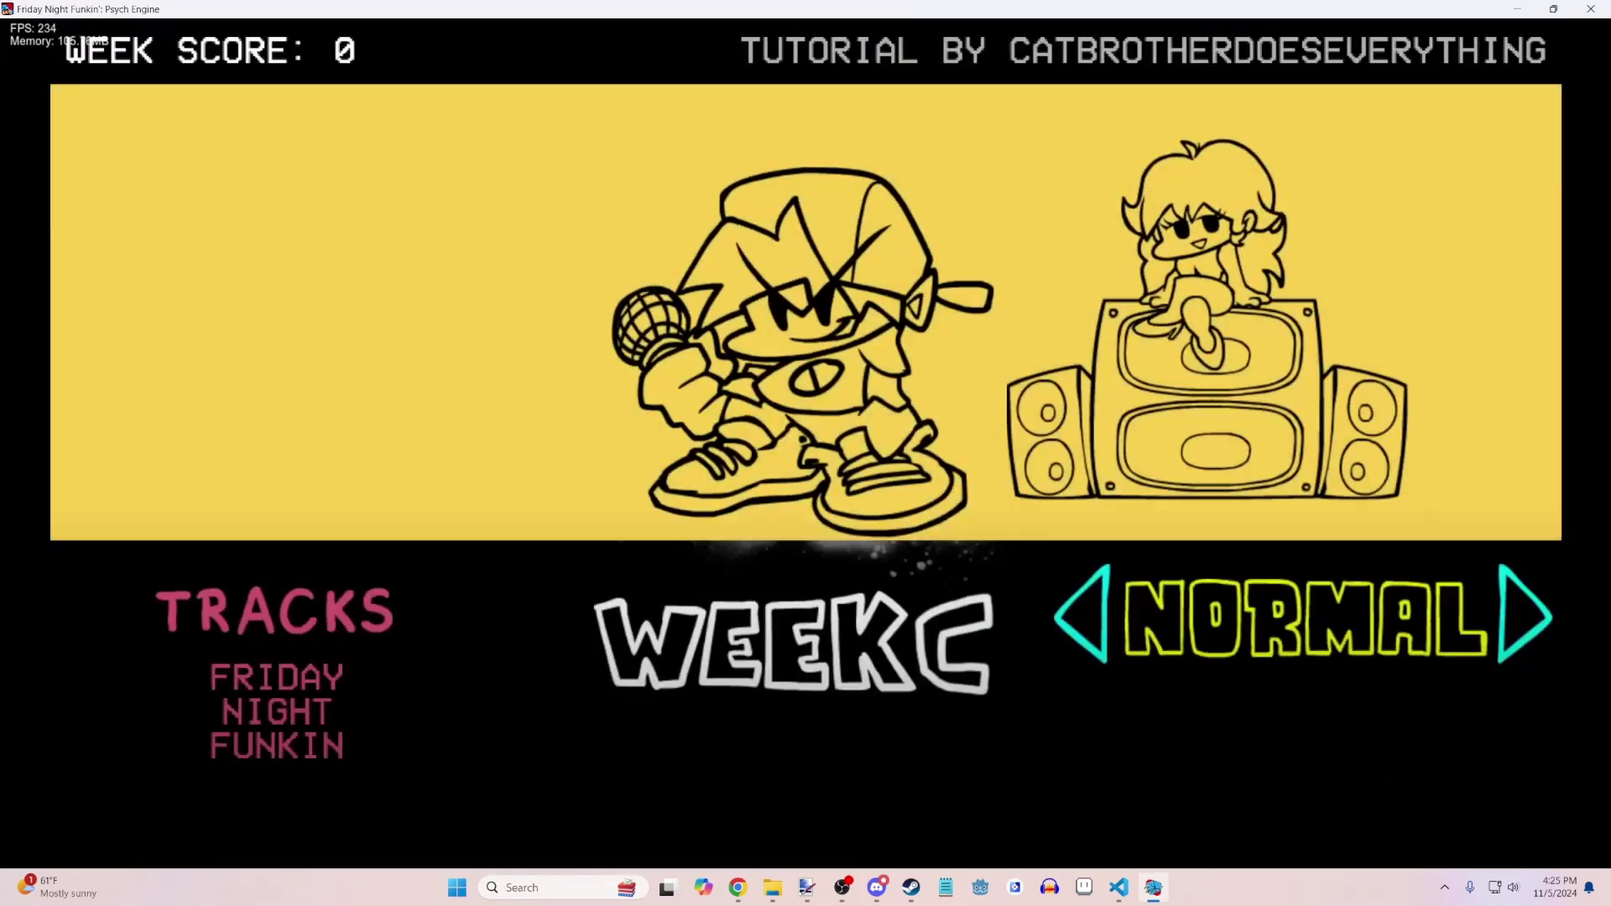
{"action": "key", "text": "Escape"}
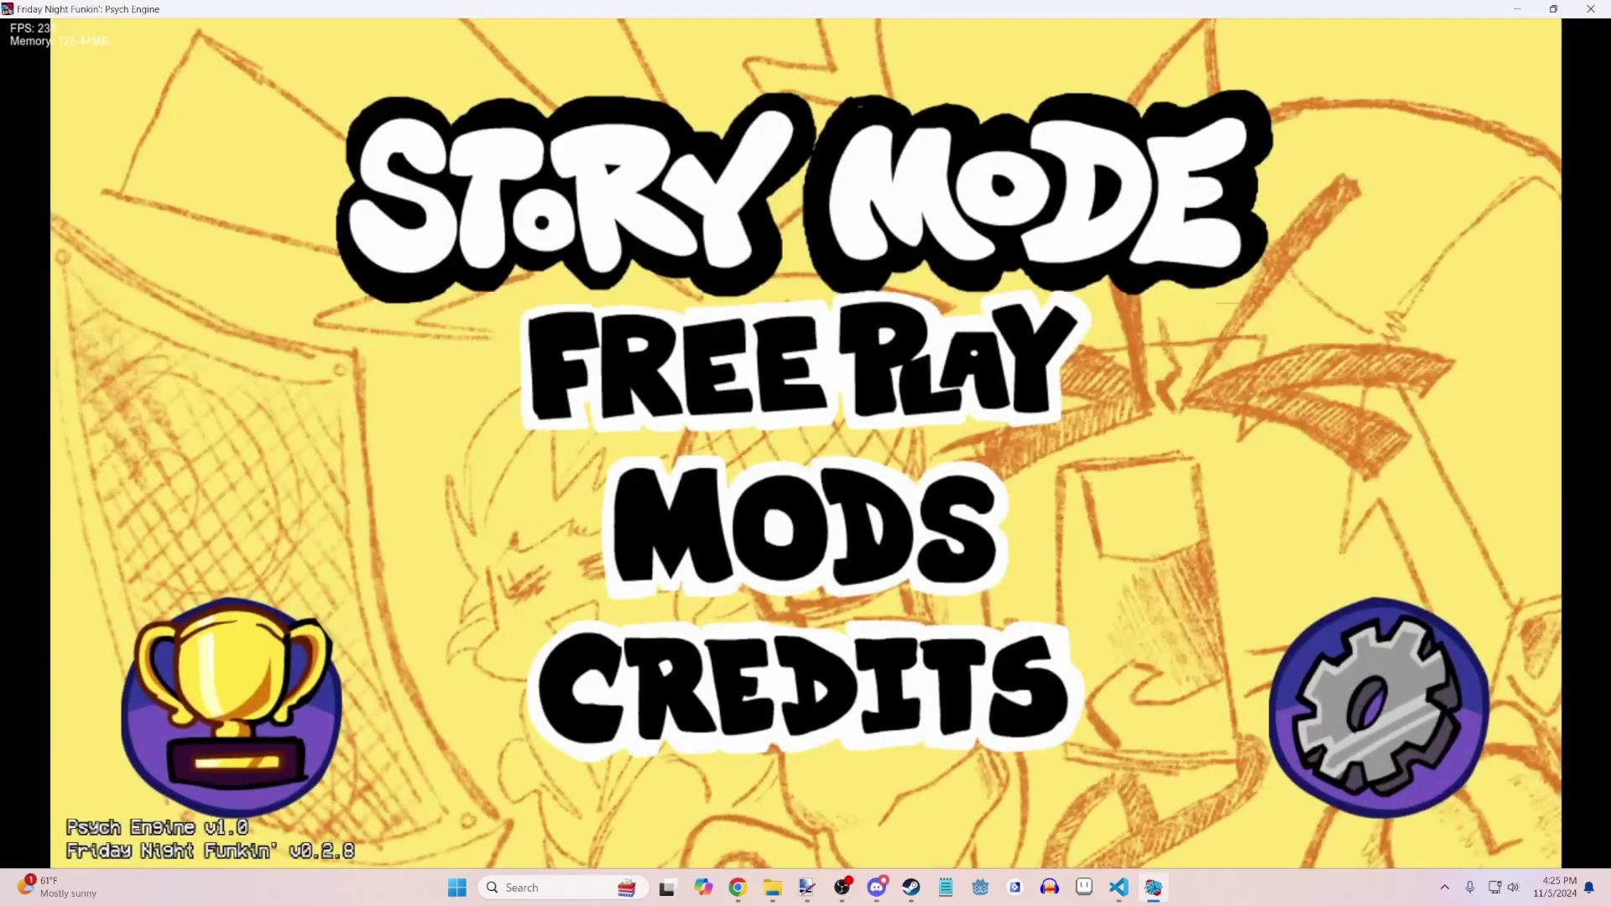